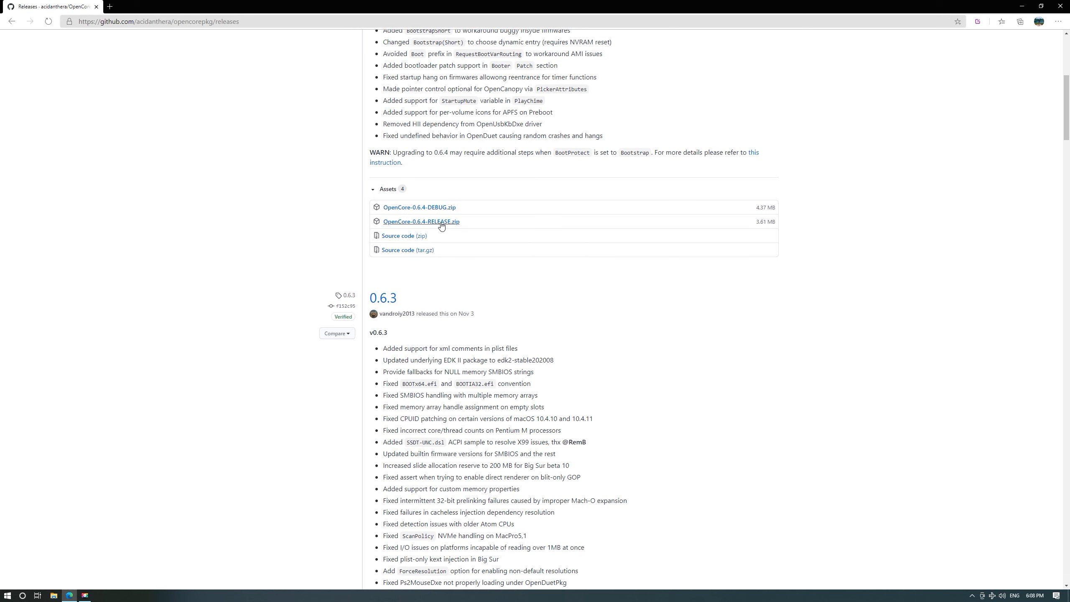
Try to download OpenCore-0.6.4-RELEASE.zip from the release assets and save it to the Desktop.
click(441, 224)
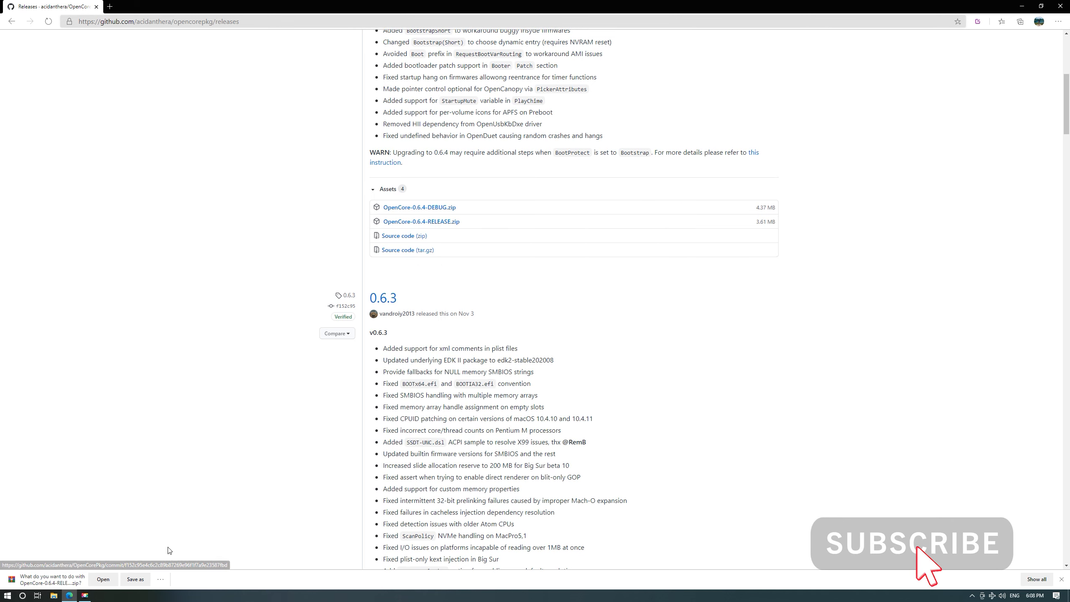
click(136, 579)
click(181, 120)
click(35, 50)
click(306, 180)
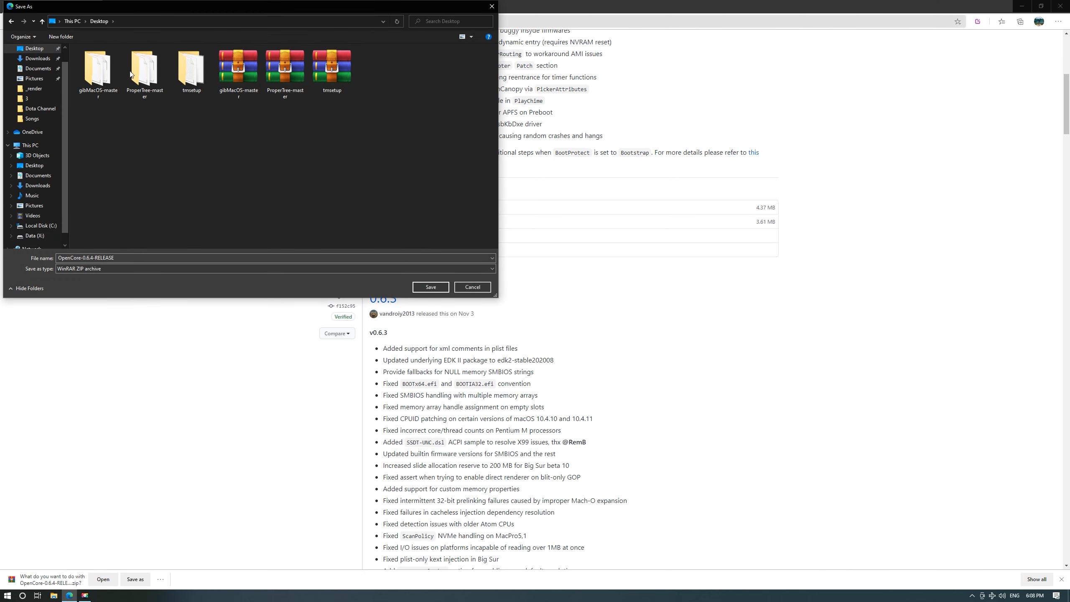
key(ctrl+a)
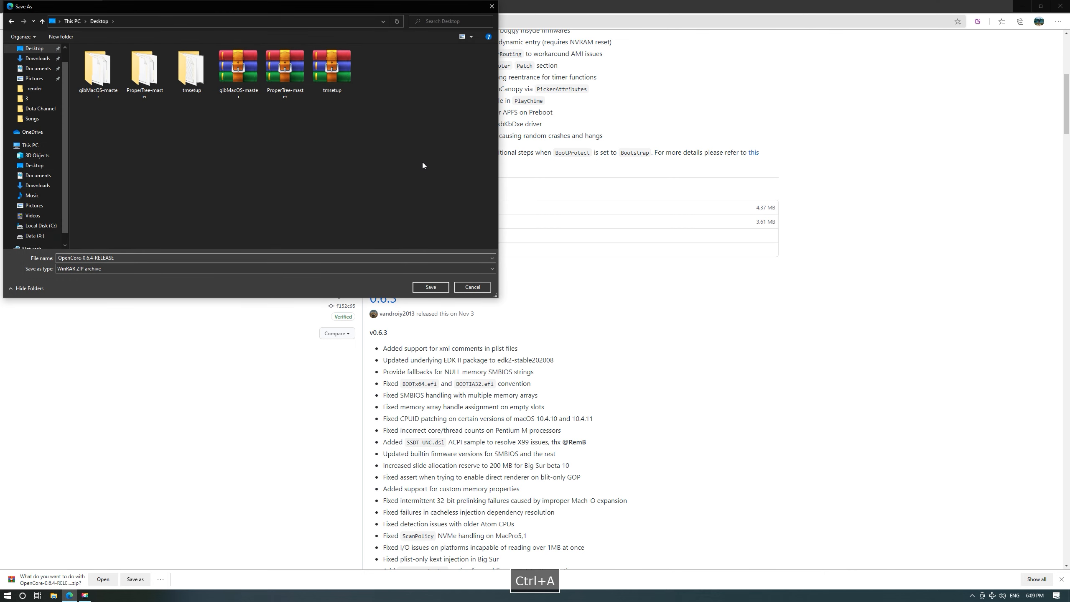
click(431, 288)
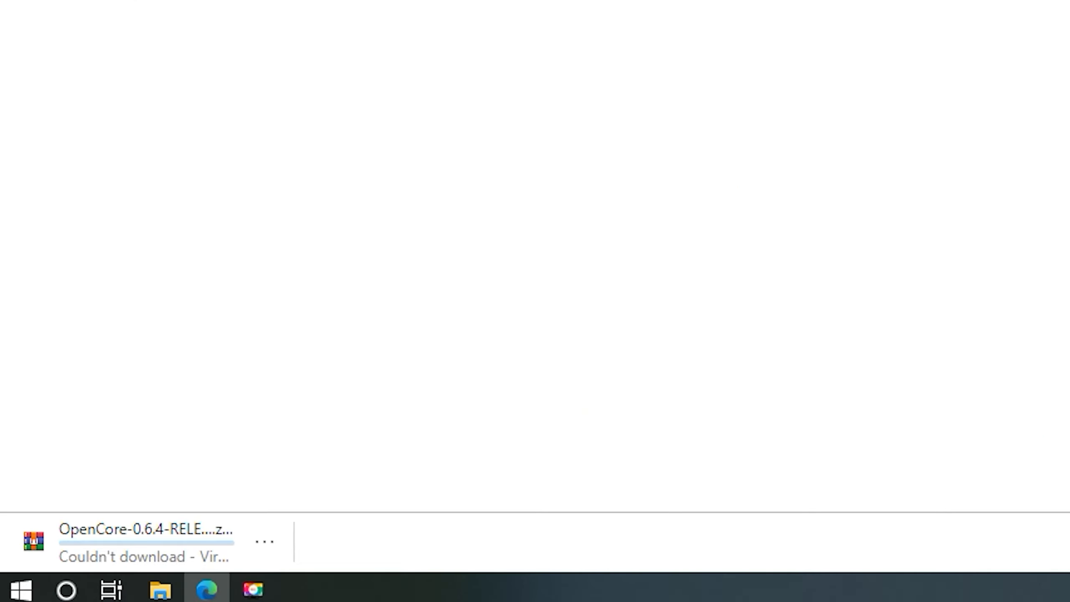
Open the virus and threat protection settings in Windows Security and turn off real-time protection.
click(782, 587)
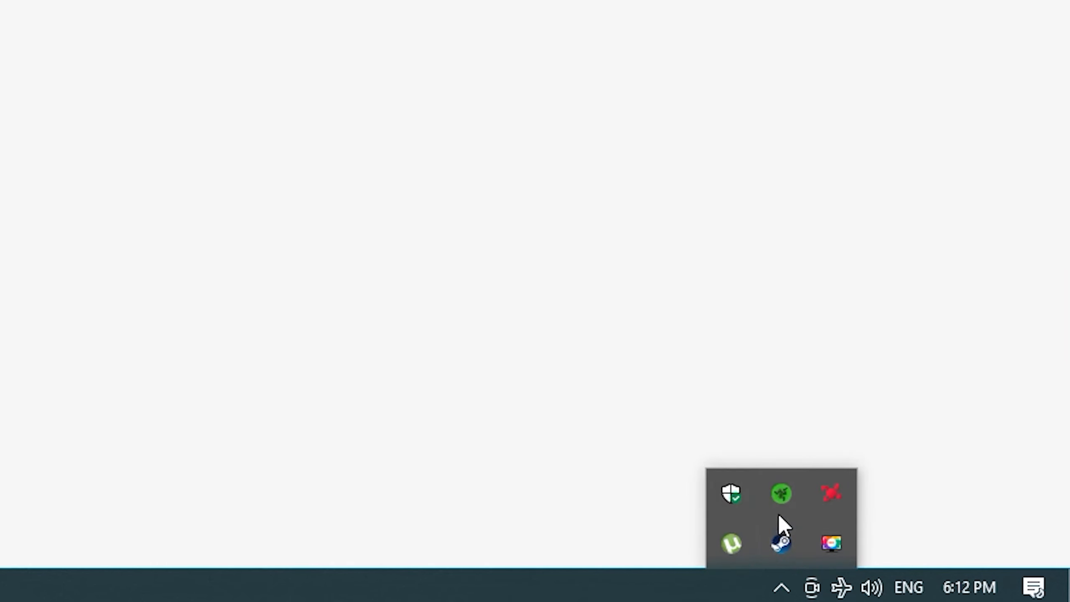
click(730, 493)
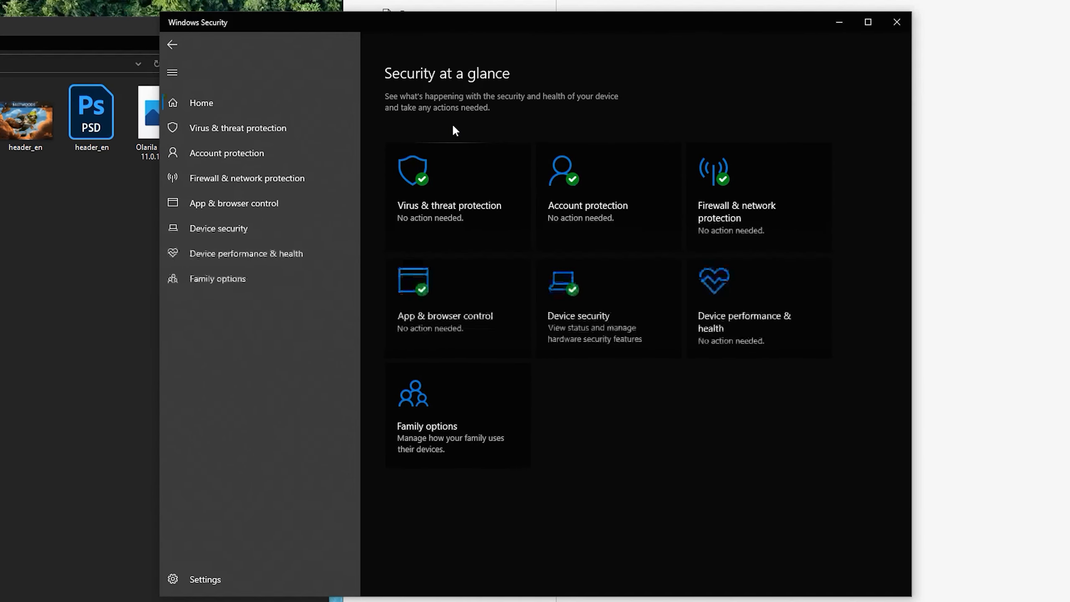
click(449, 145)
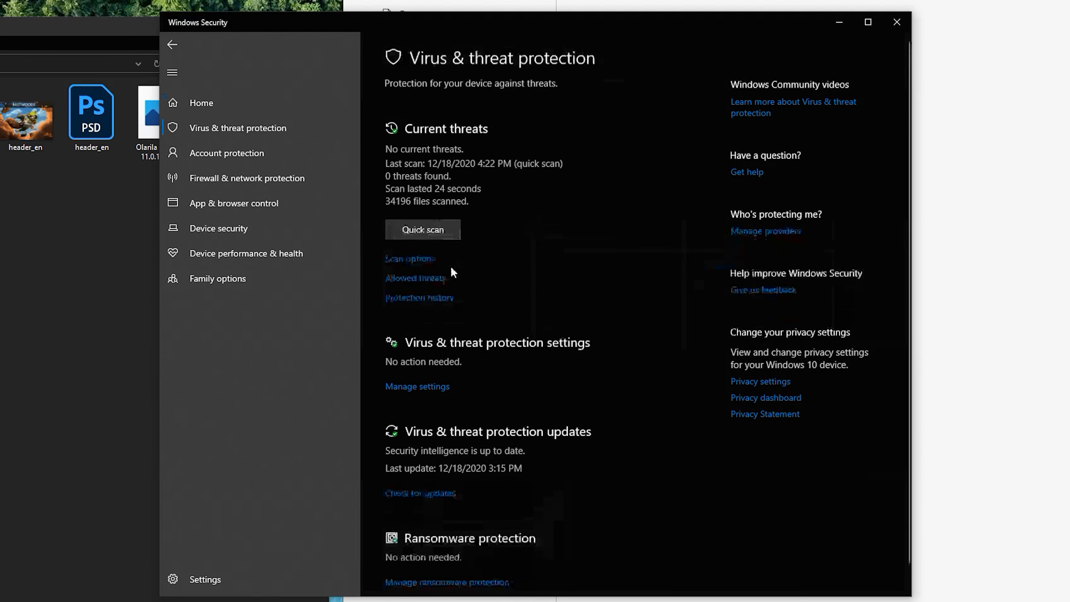
click(427, 395)
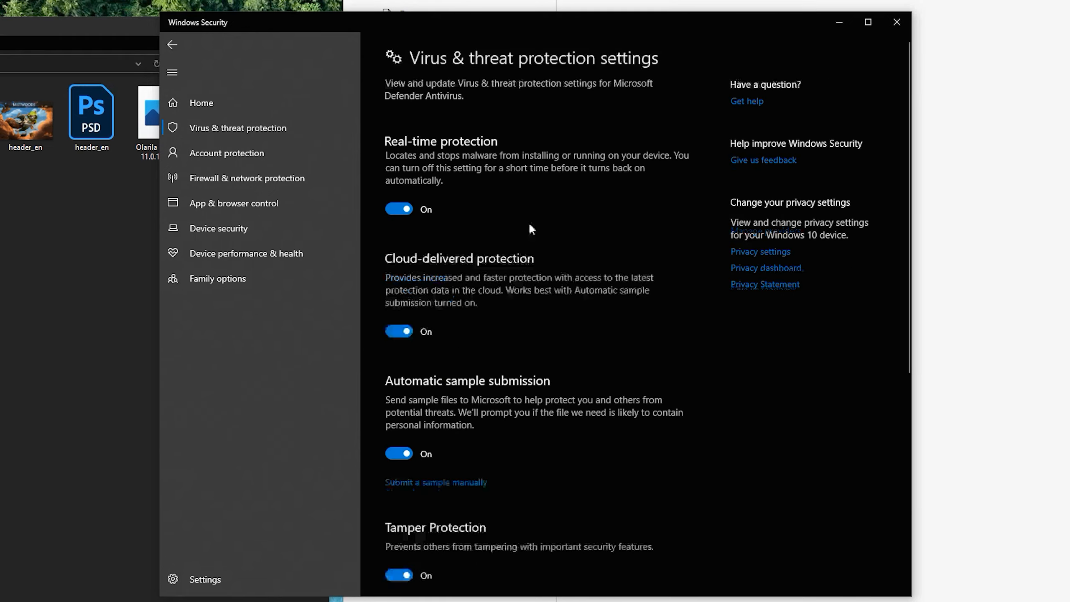
click(400, 211)
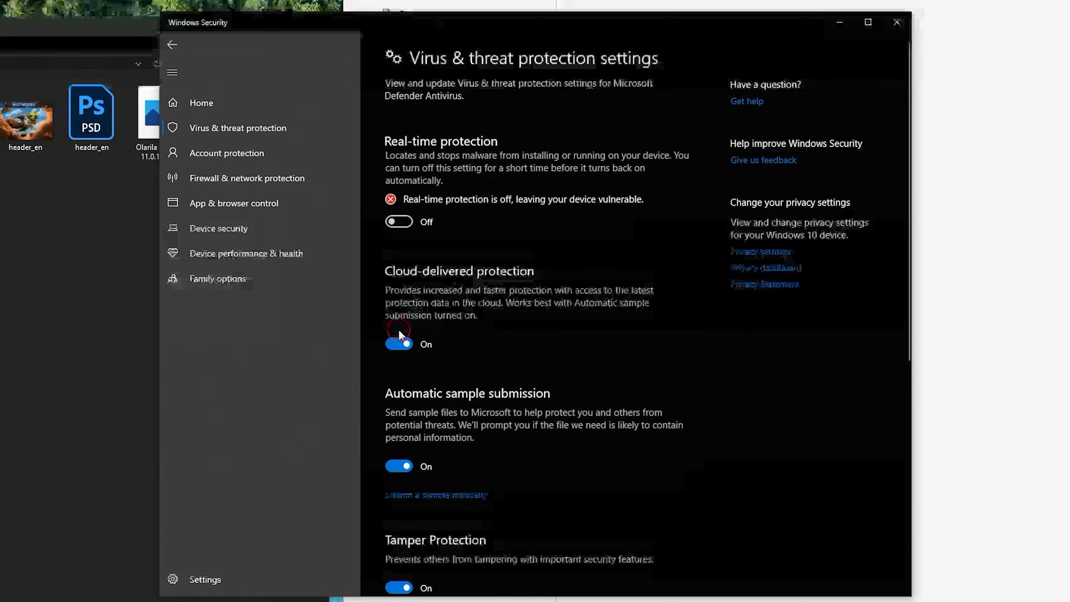
Turn off cloud-delivered protection, automatic sample submission and Tamper Protection.
click(399, 447)
scroll(411, 360, down, 8)
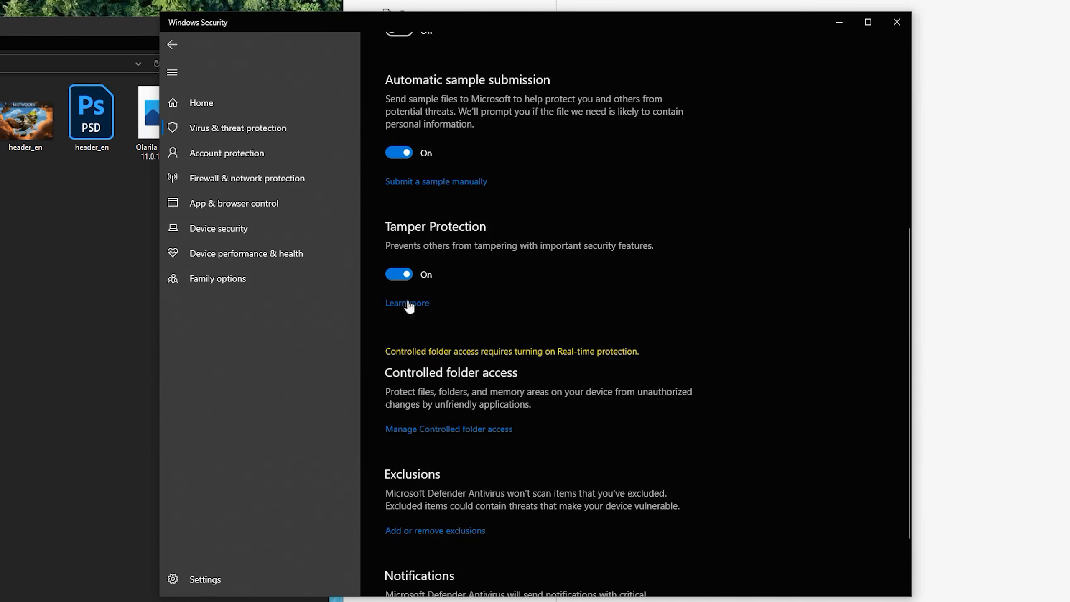
click(407, 154)
click(399, 303)
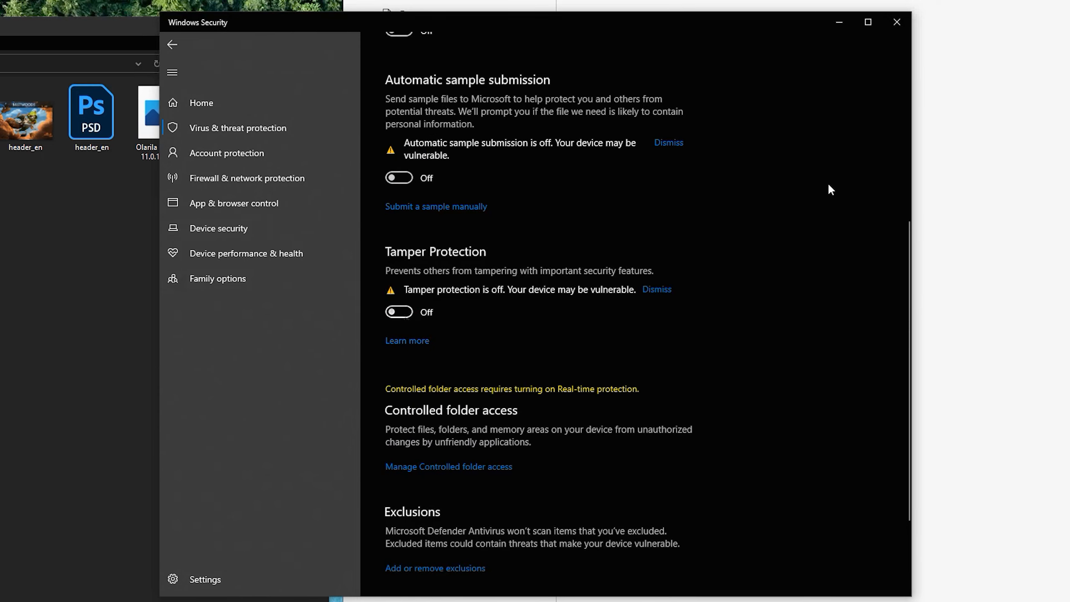
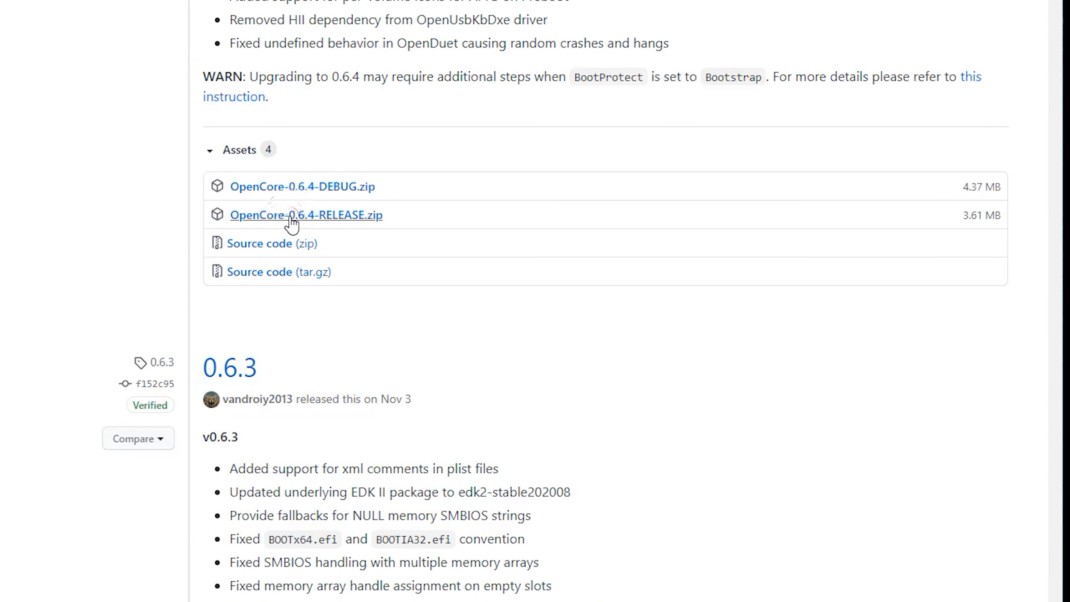
Download the OpenCore-0.6.4-RELEASE.zip asset again from the GitHub releases page.
scroll(183, 295, down, 4)
click(265, 561)
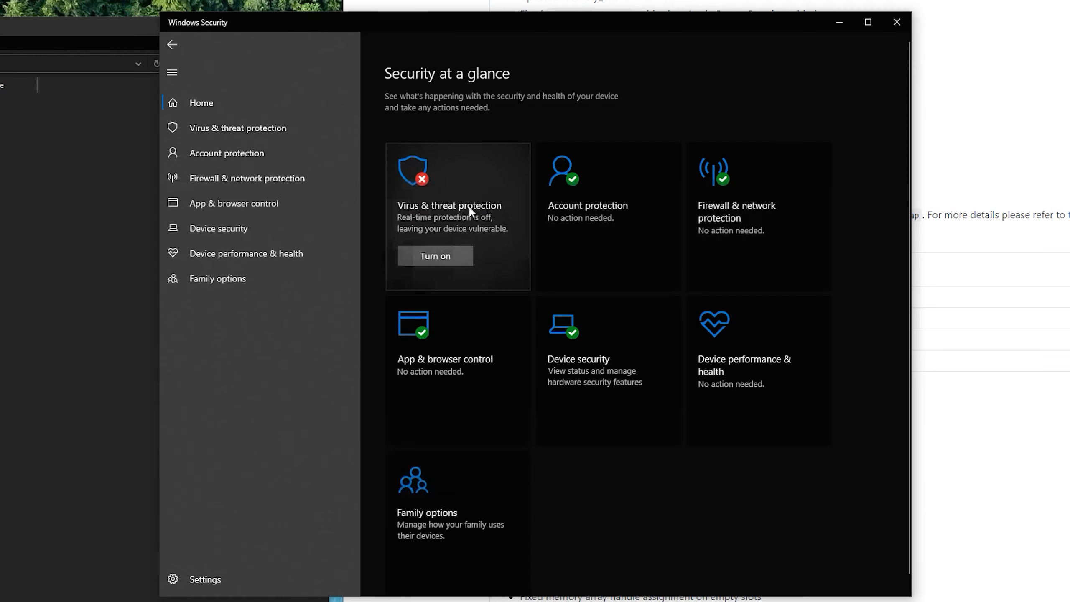
Turn real-time protection, cloud-delivered protection, automatic sample submission and Tamper Protection back on in Windows Security.
click(470, 204)
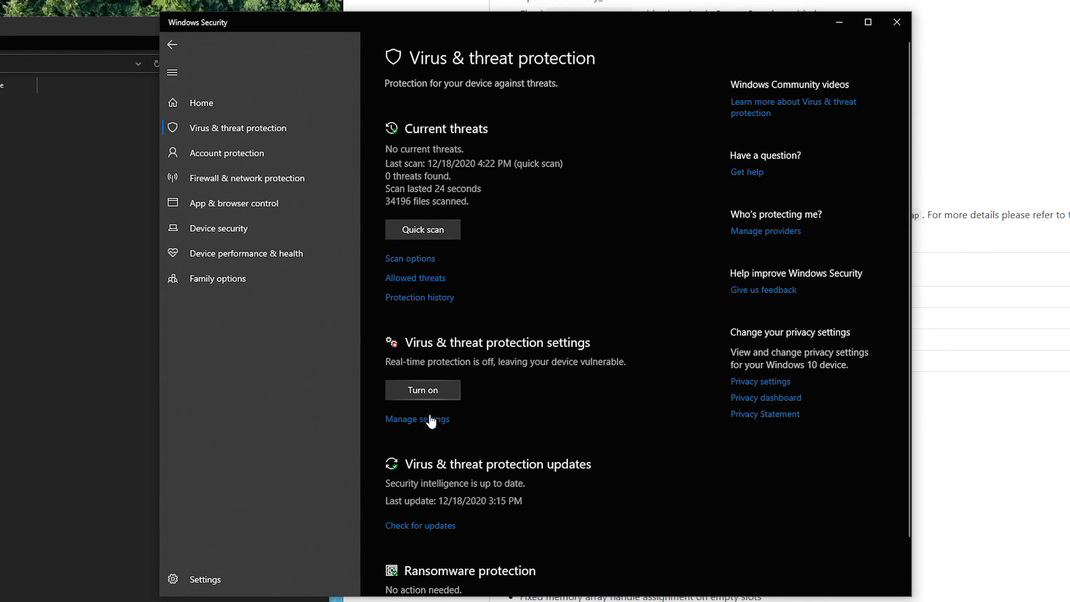
click(432, 417)
scroll(434, 411, down, 1)
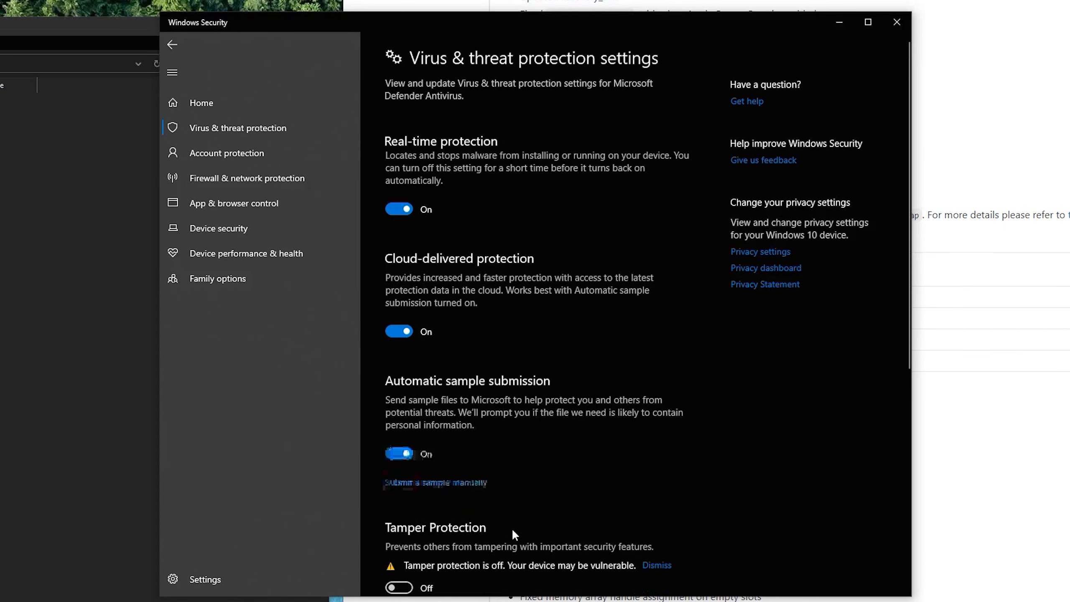
scroll(511, 527, down, 5)
click(398, 251)
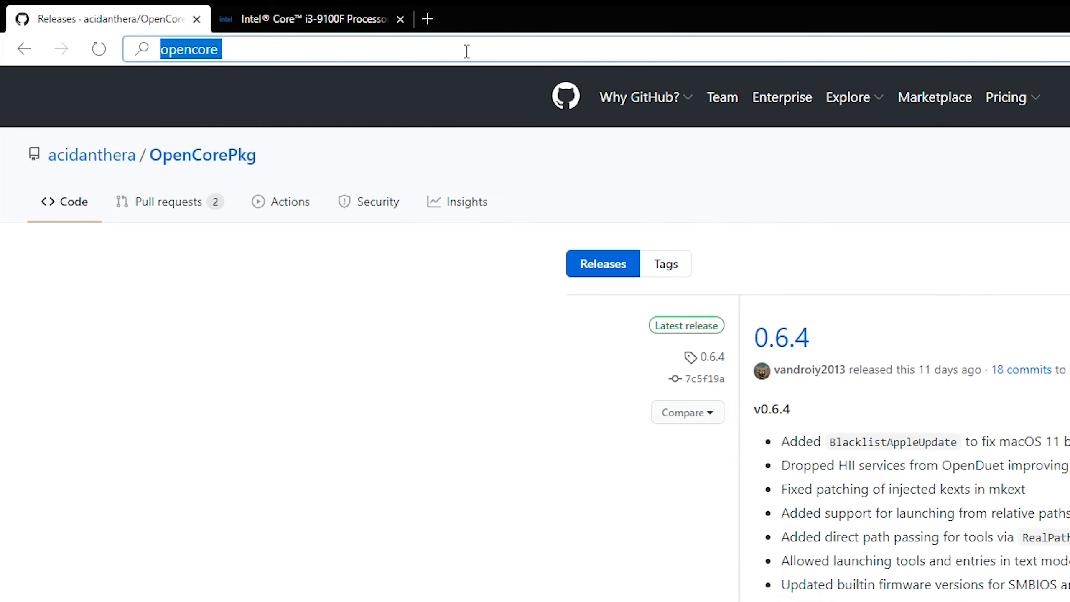
Search the web for "opencore coffee lake desktop guide" and open Dortania's Desktop Coffee Lake guide.
click(481, 51)
click(674, 83)
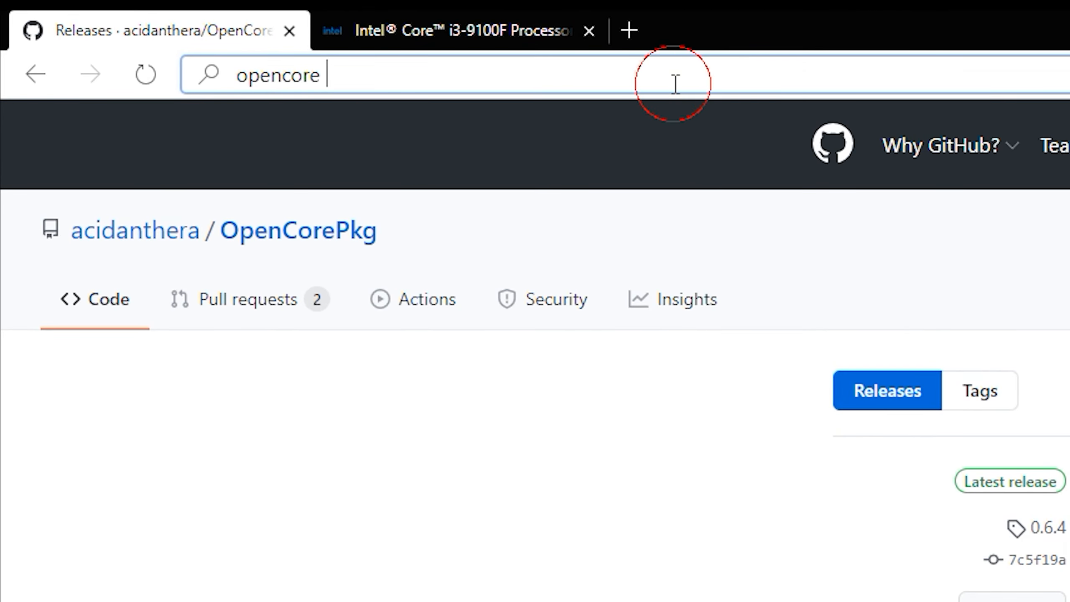
text(coffee l)
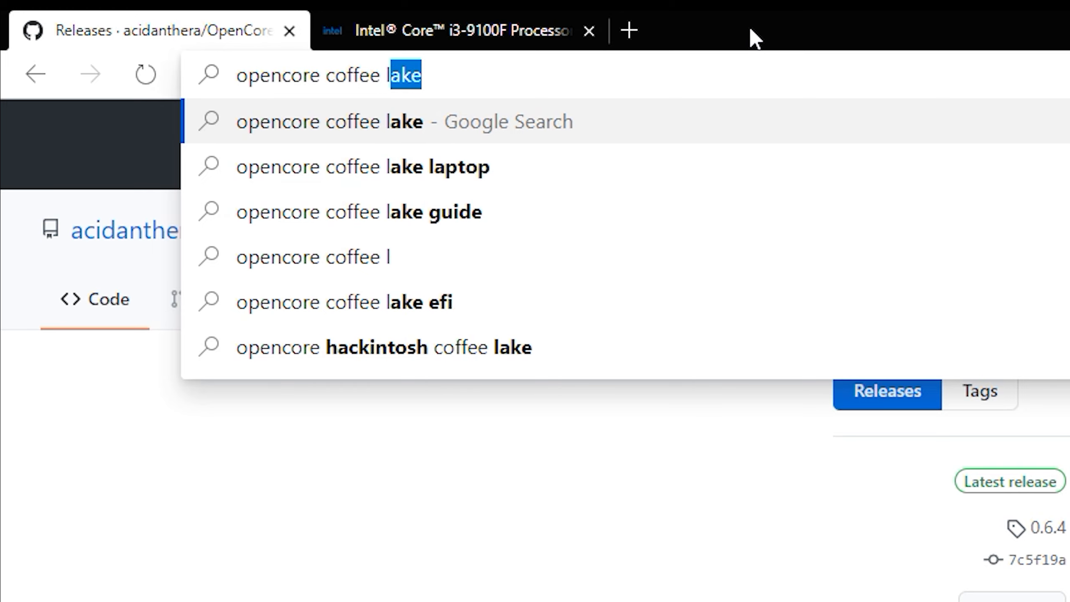
text(ake desktop gu)
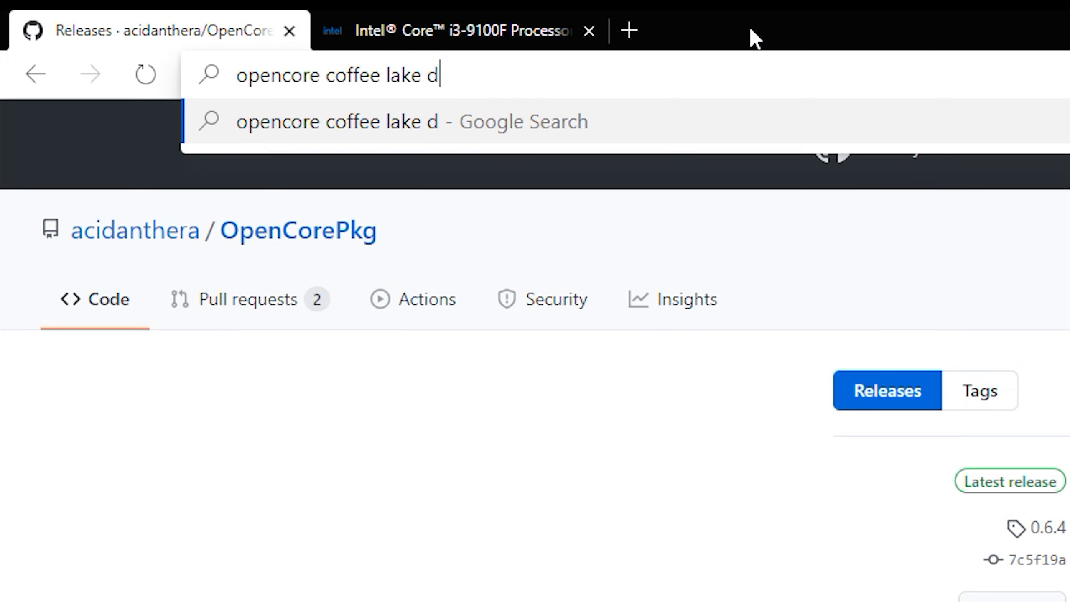
text(ide)
key(Return)
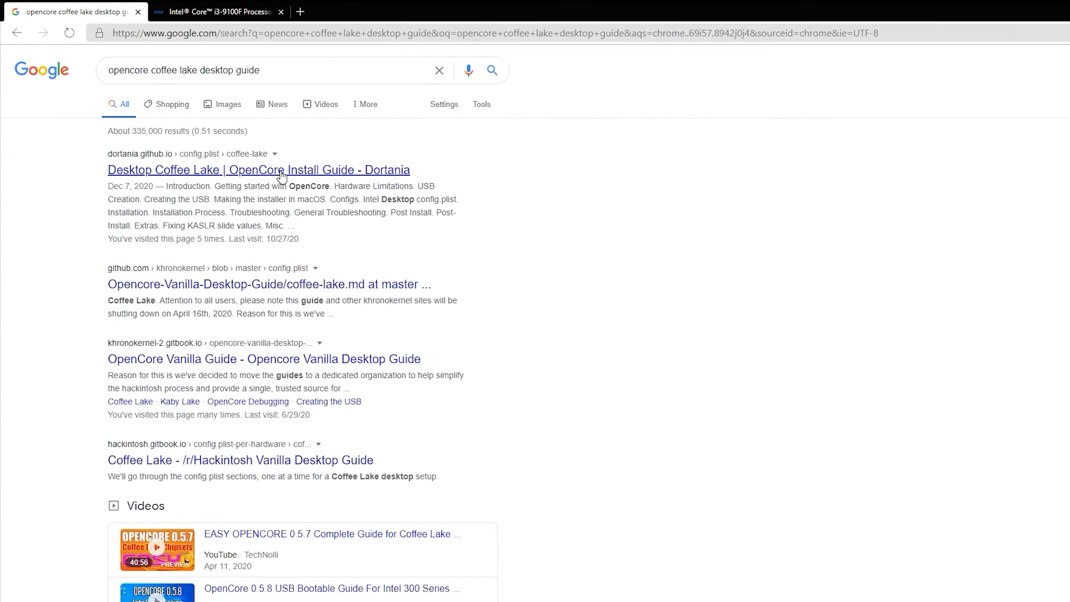
click(589, 363)
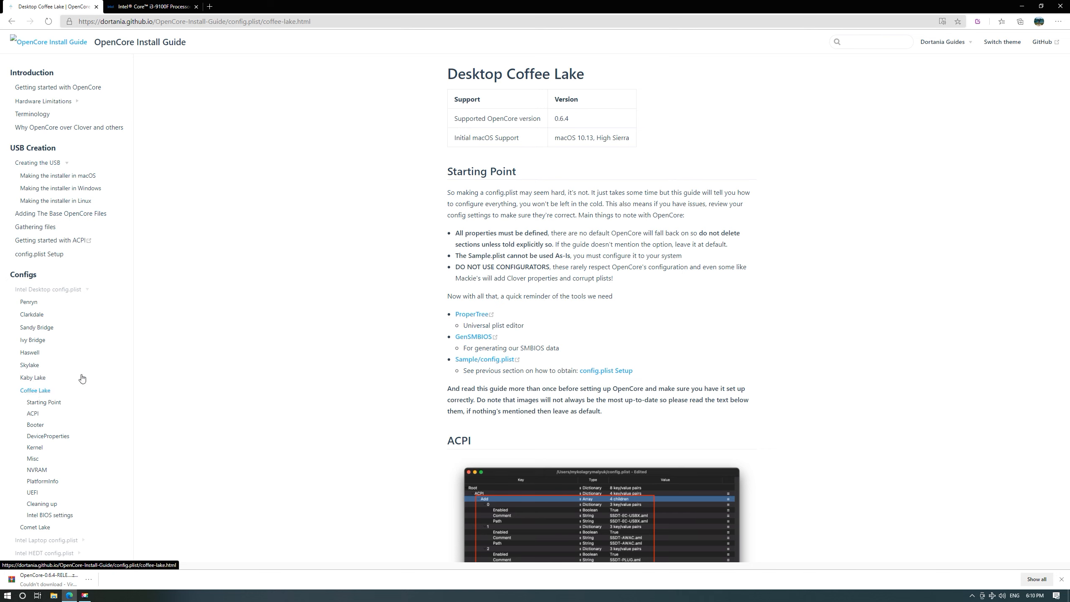
Open the guide's ProperTree, GenSMBIOS and Sample/config.plist links in separate new tabs.
scroll(342, 316, down, 3)
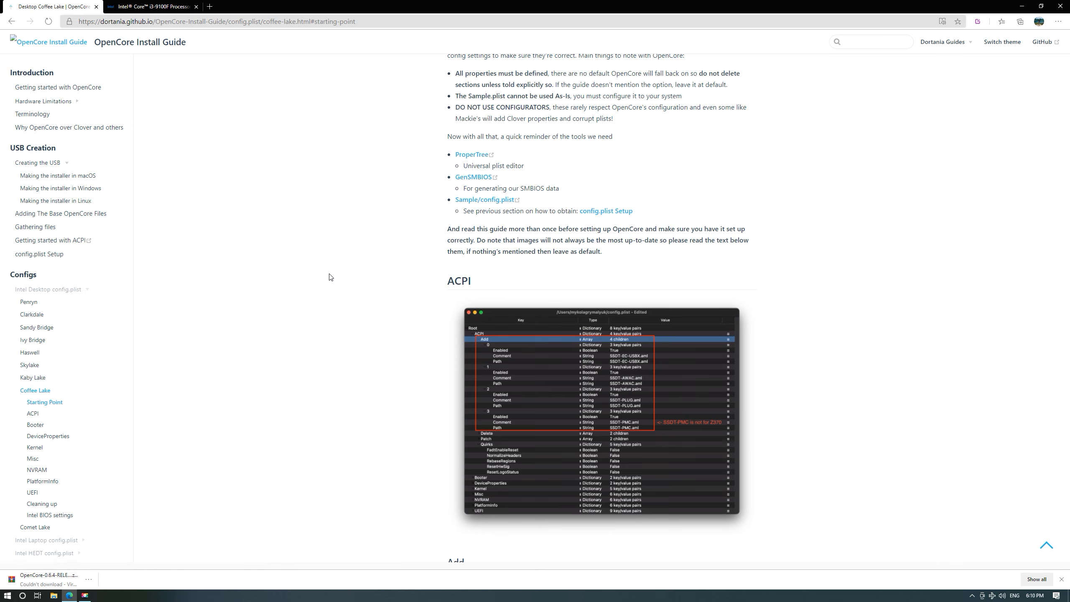
scroll(320, 257, up, 3)
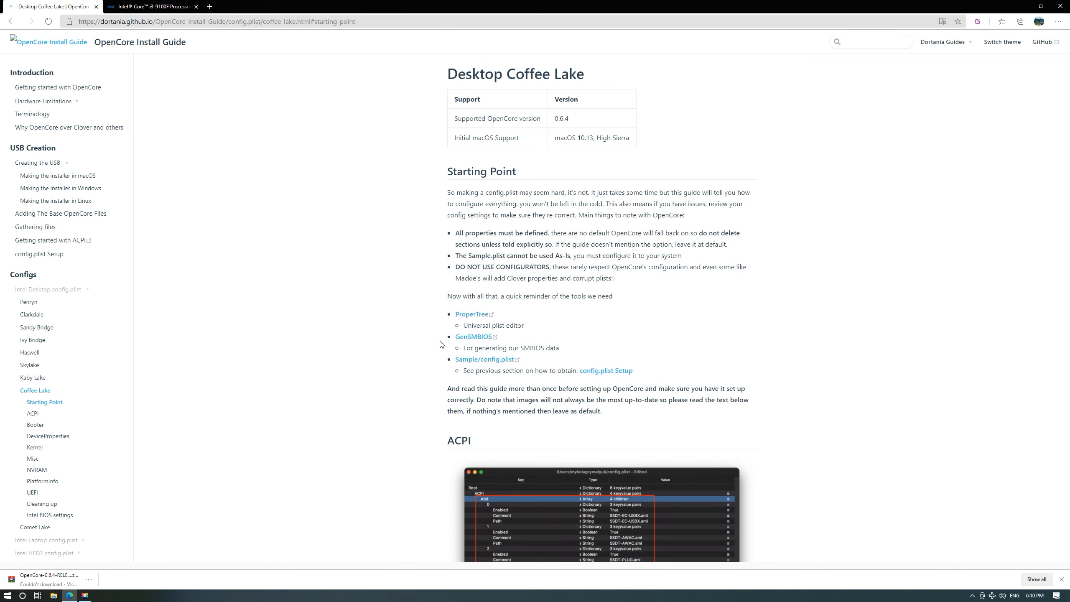
middle_click(471, 315)
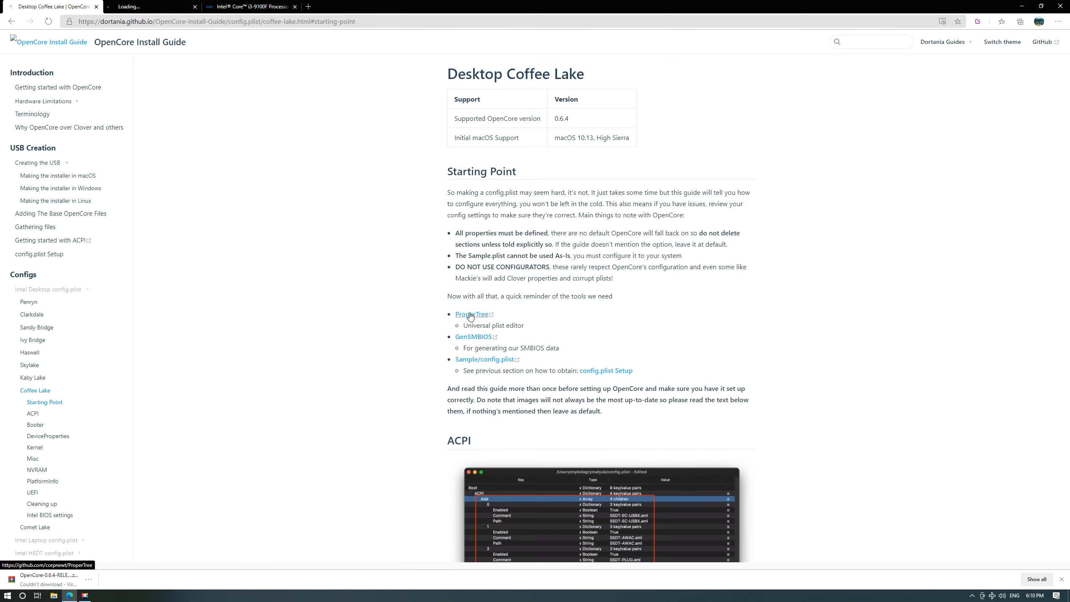
middle_click(478, 340)
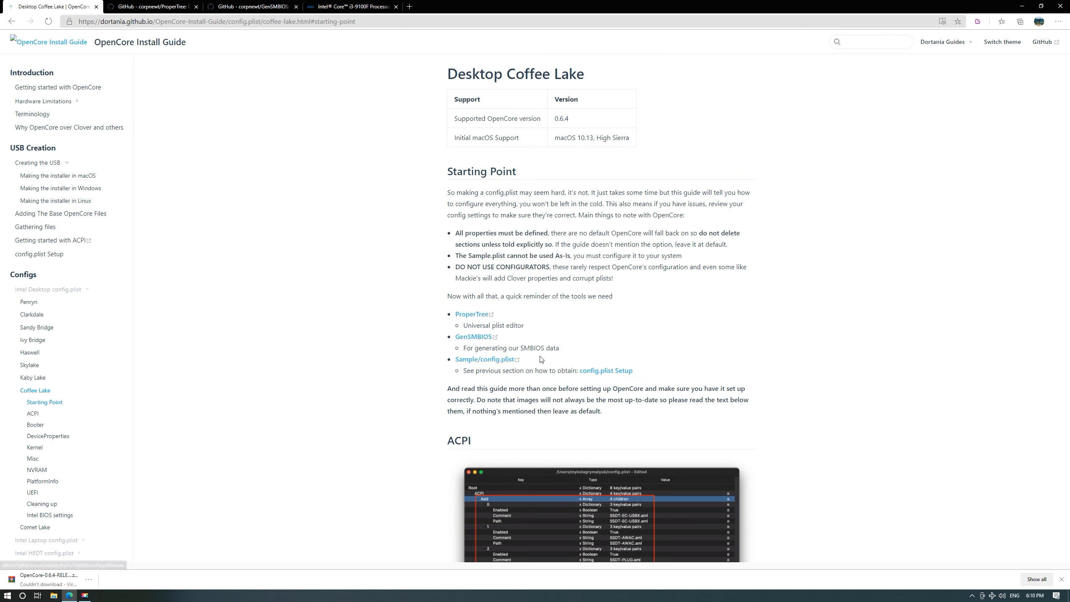
middle_click(497, 361)
scroll(491, 358, down, 5)
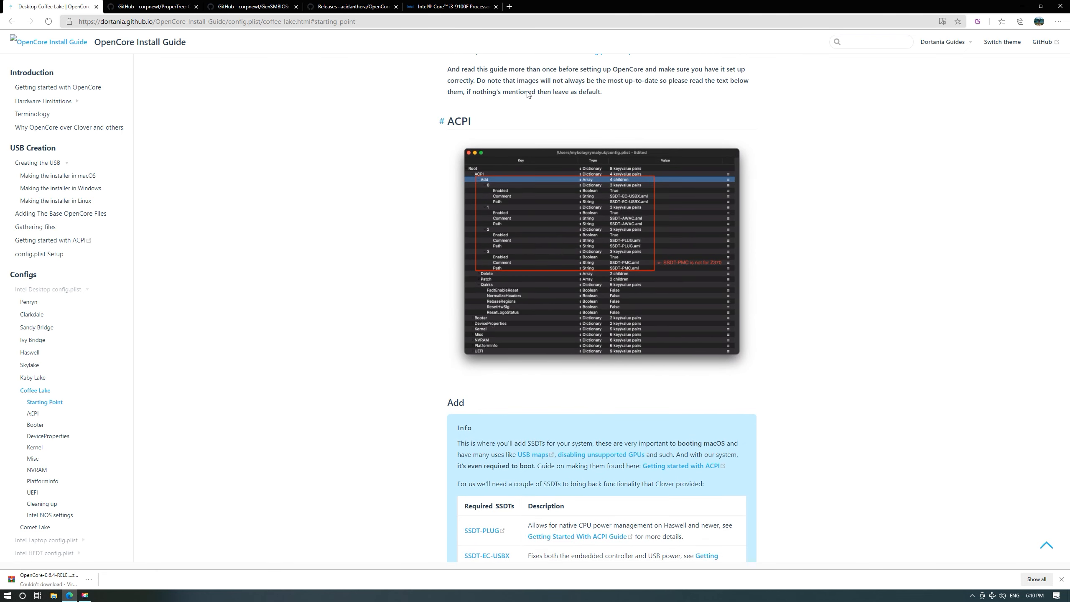
Switch to the ProperTree GitHub repository and start downloading it as a ZIP file.
click(174, 6)
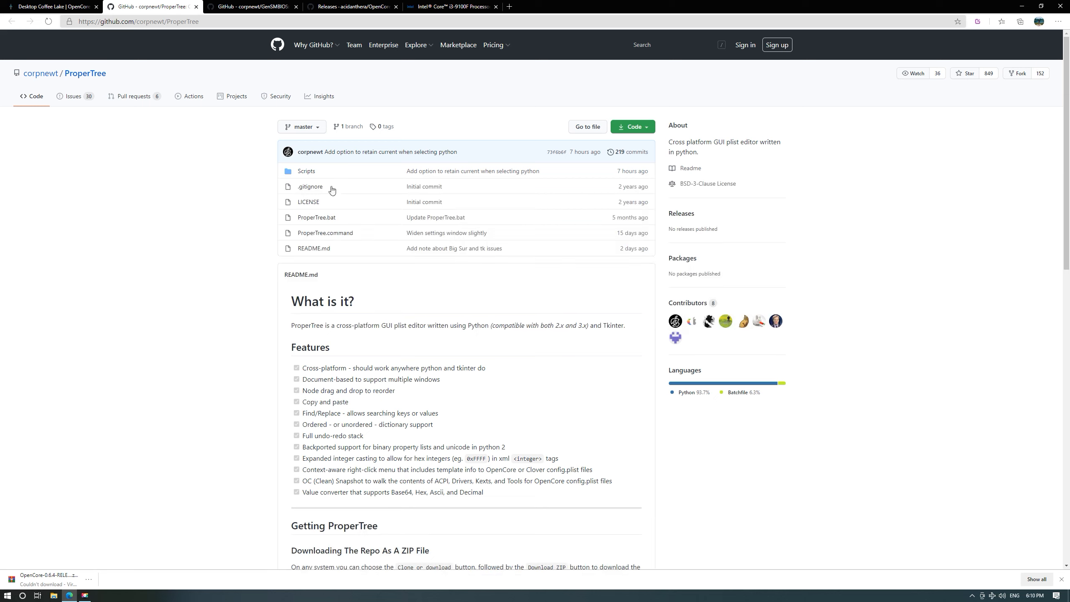
click(642, 127)
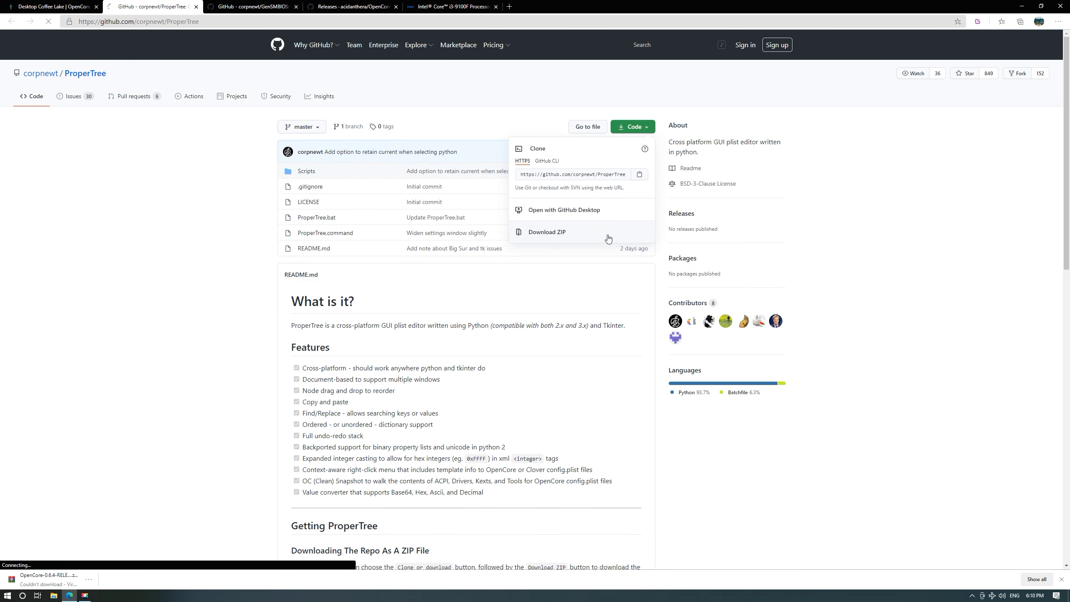
click(551, 236)
click(161, 580)
click(174, 565)
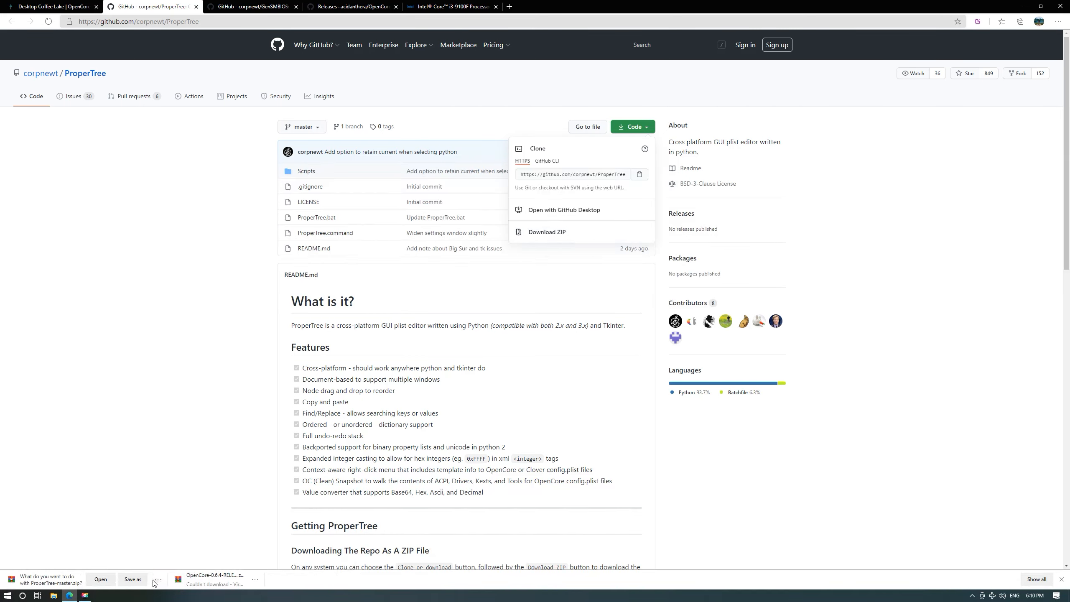
click(132, 580)
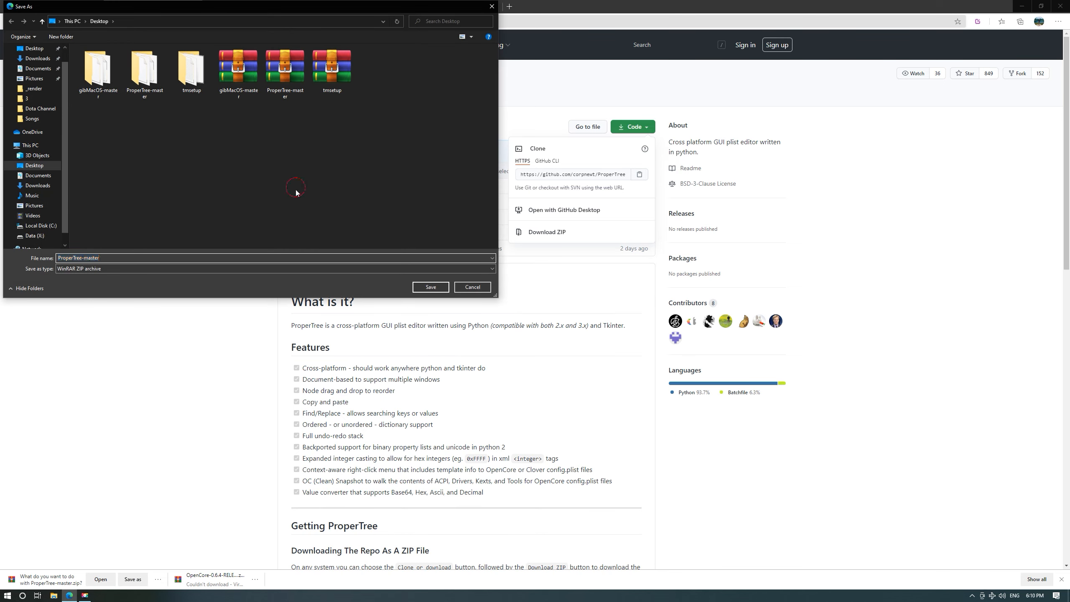
click(296, 192)
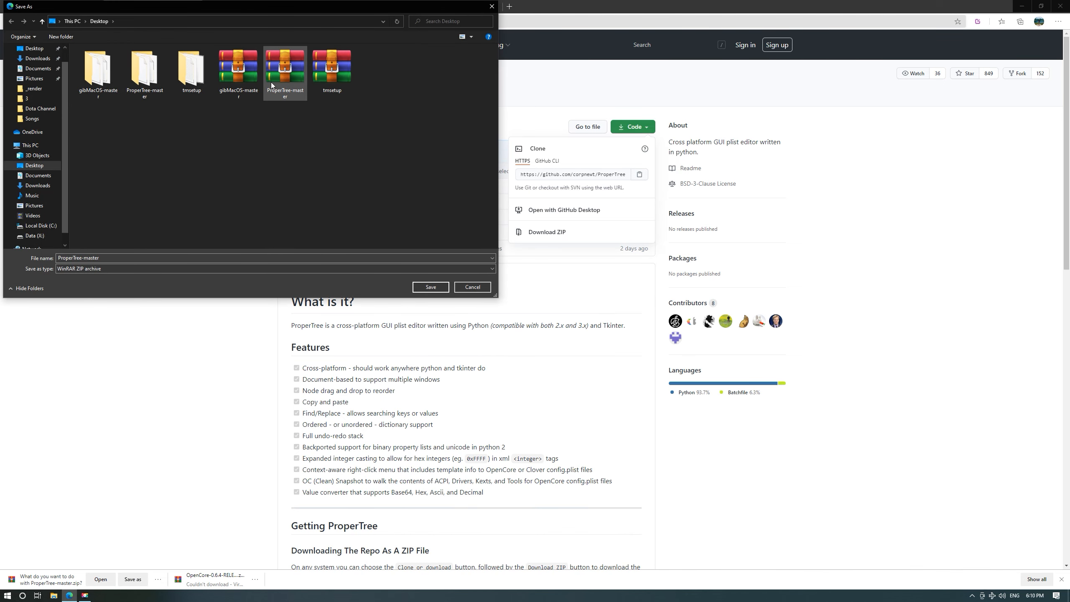
click(284, 76)
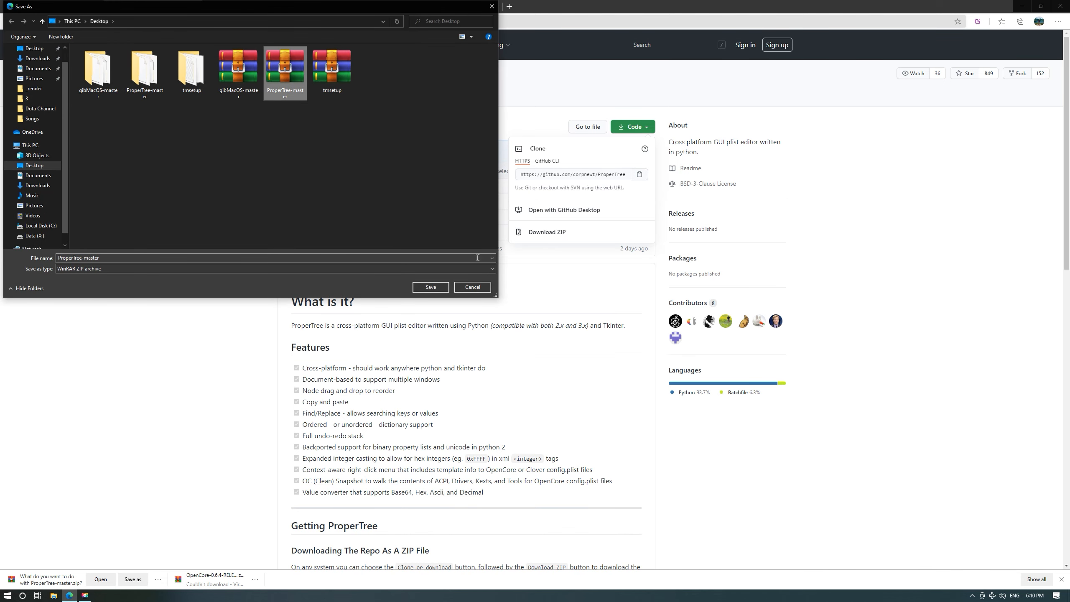
click(472, 287)
click(190, 472)
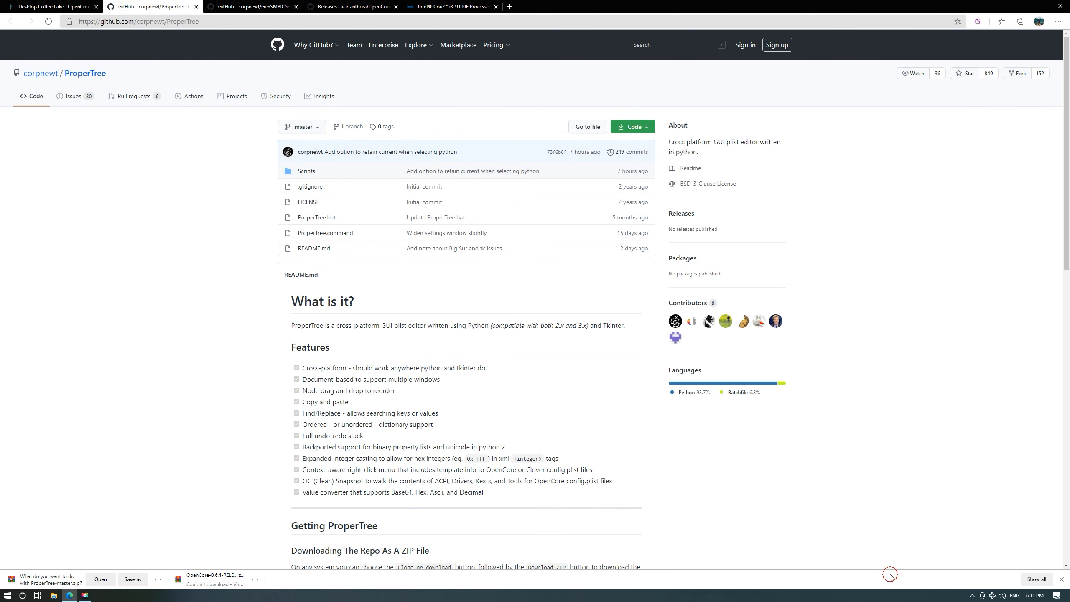
Clear the browser's entire download history and confirm the removal.
key(ctrl+j)
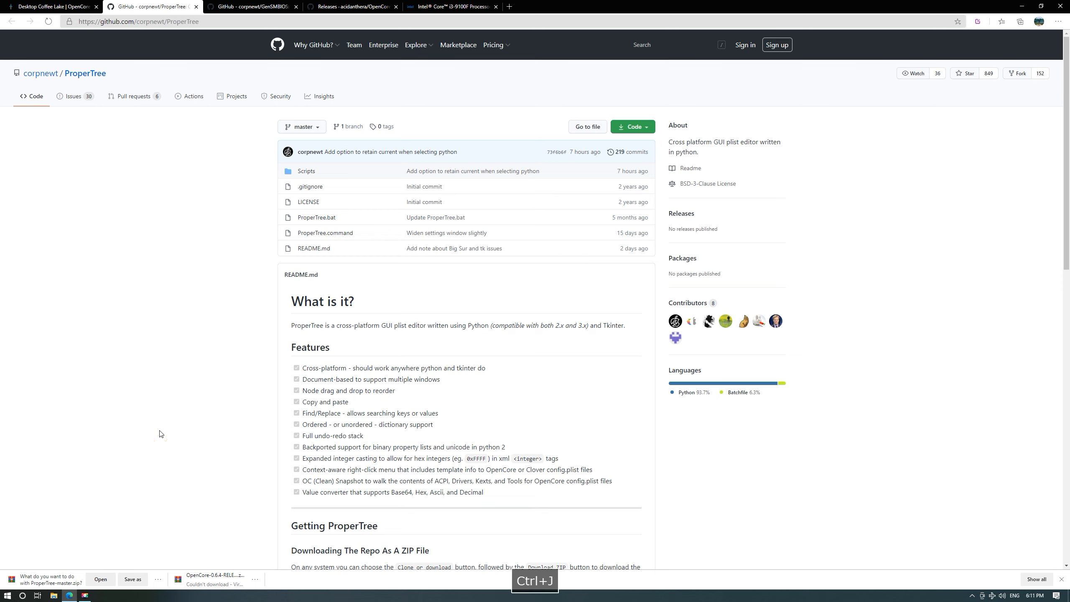
click(394, 50)
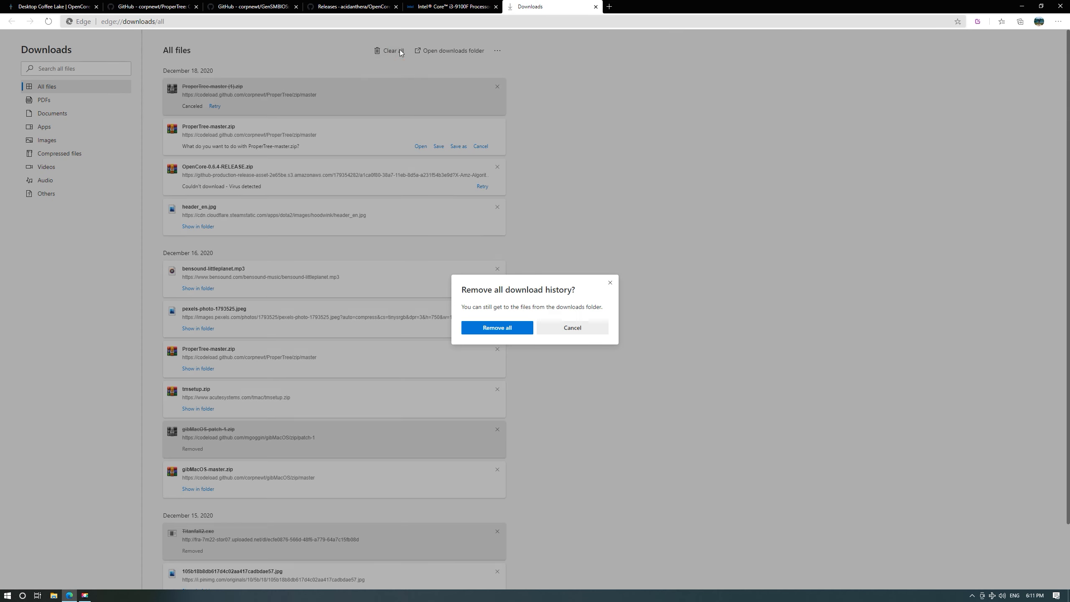
key(space)
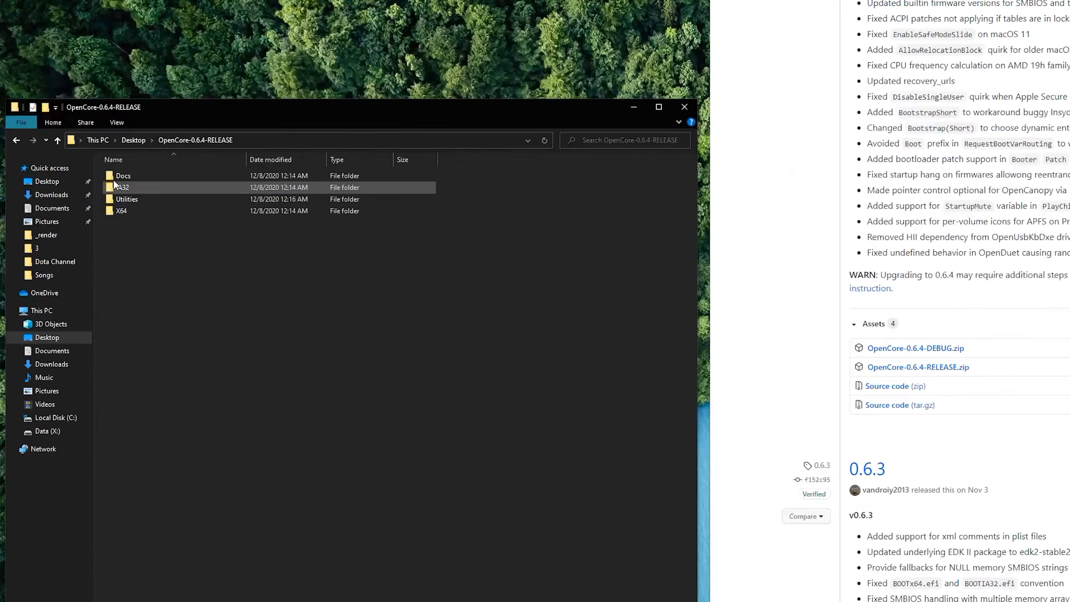
Look through the contents of the Docs folder in OpenCore-0.6.4-RELEASE and return to the parent folder.
double_click(263, 170)
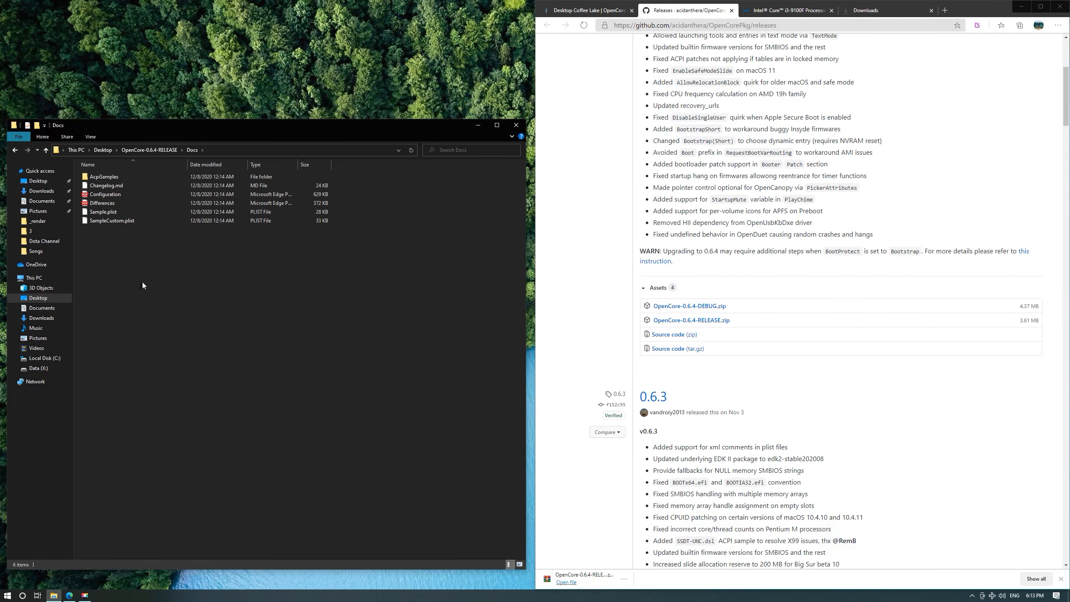
click(154, 330)
key(alt+Left)
Copy the EFI folder from the X64 folder of OpenCore-0.6.4-RELEASE to the Desktop.
double_click(101, 202)
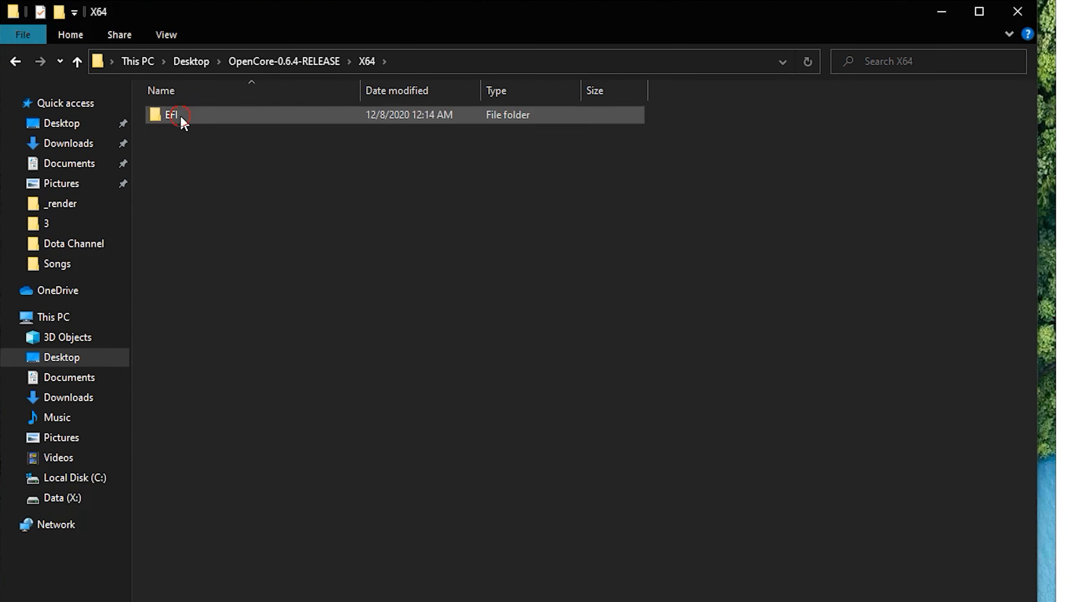
double_click(97, 177)
key(alt+Left)
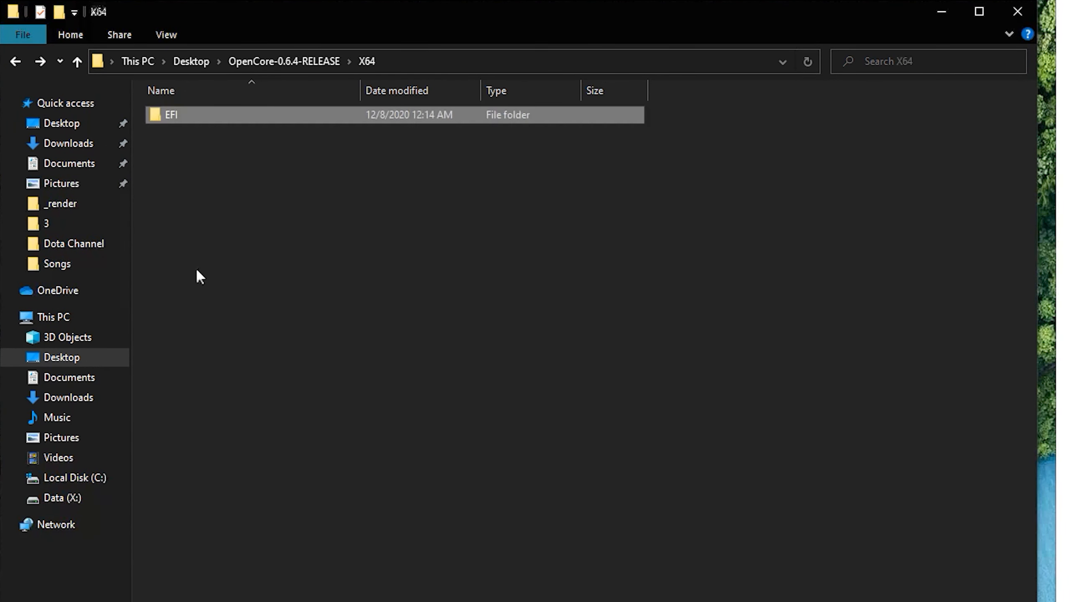
key(ctrl+c)
click(227, 285)
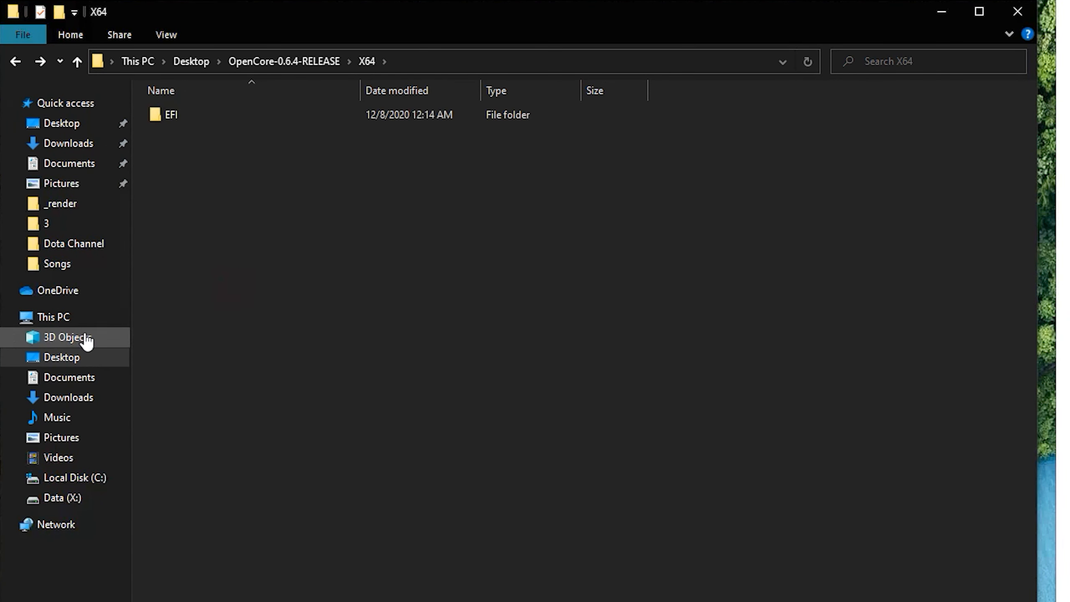
click(51, 316)
click(365, 425)
double_click(432, 132)
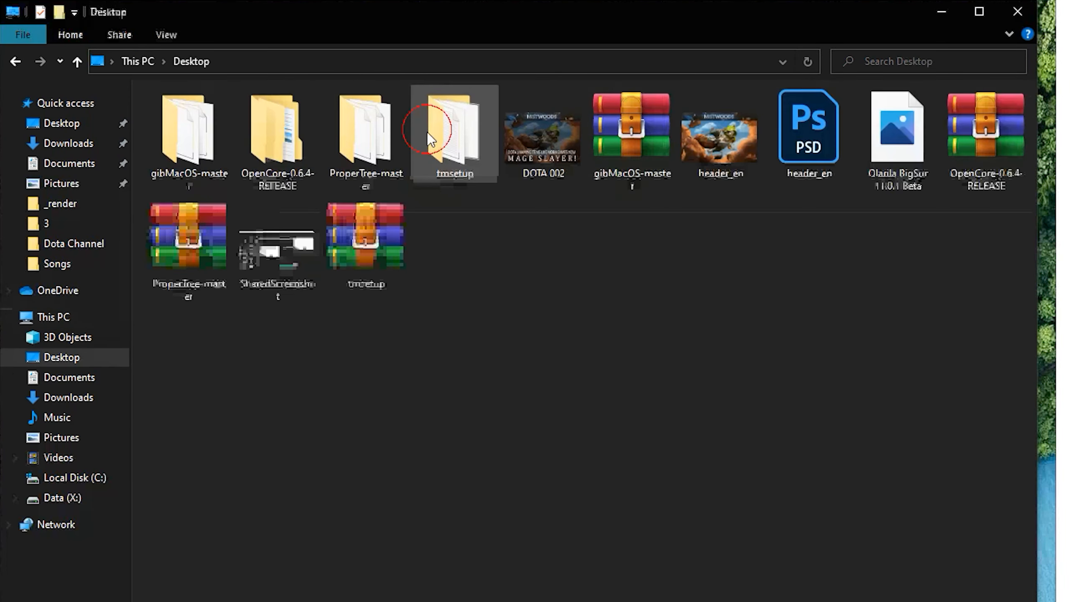
click(494, 465)
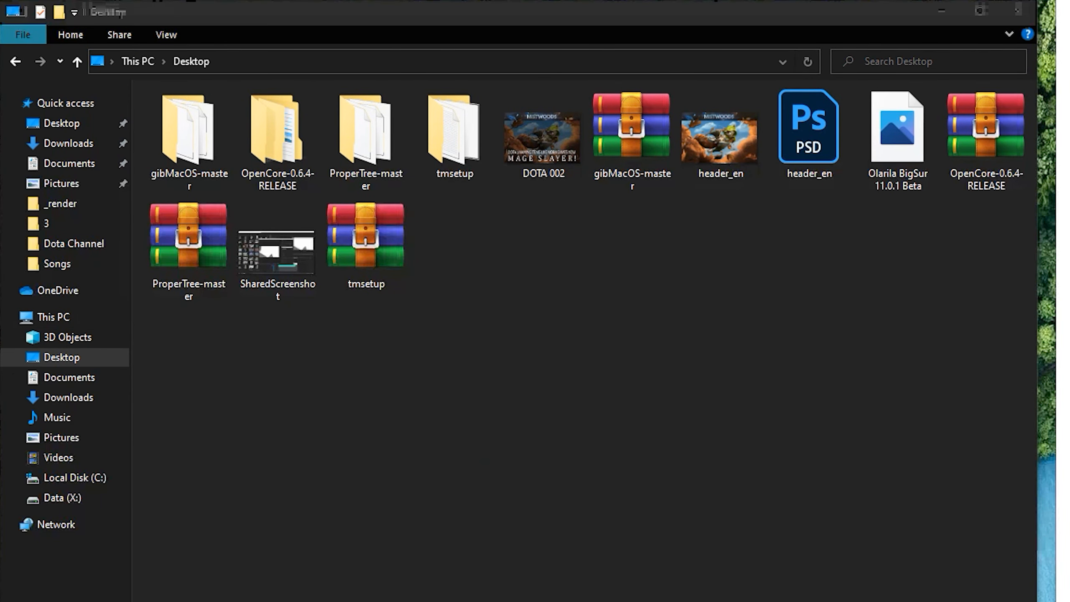
key(ctrl+v)
click(329, 406)
Copy Sample.plist from the Docs folder of OpenCore-0.6.4-RELEASE into the OC folder of the Desktop's EFI folder.
double_click(365, 131)
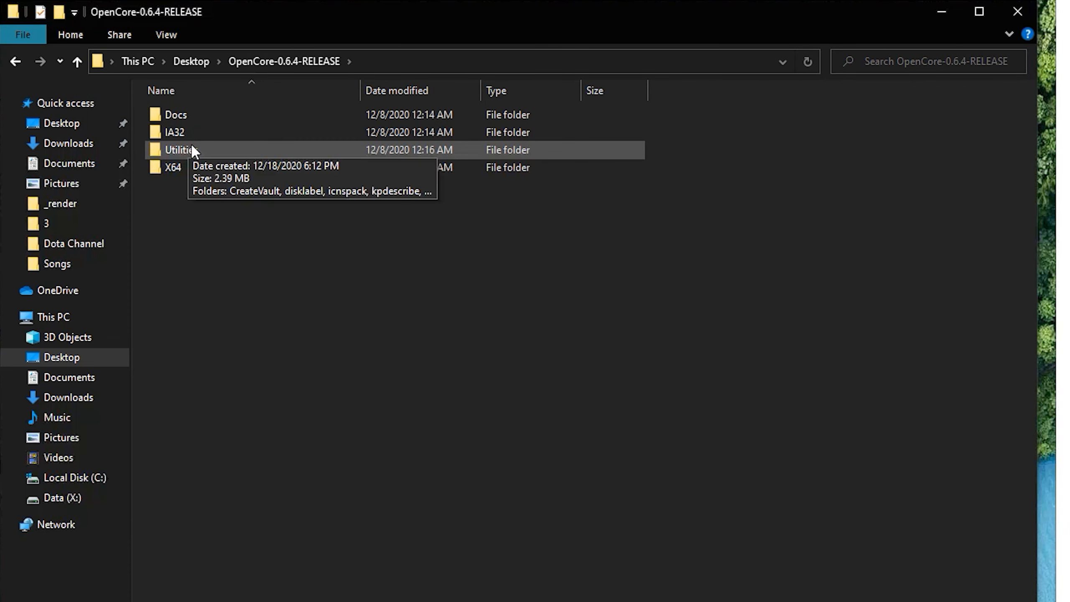
double_click(195, 113)
click(194, 189)
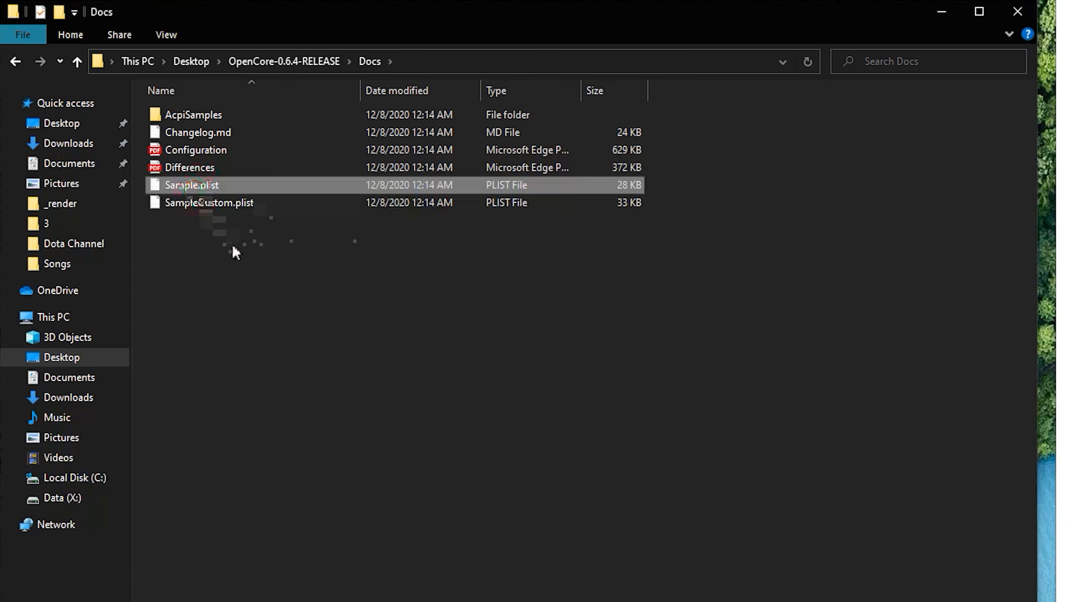
key(ctrl+c)
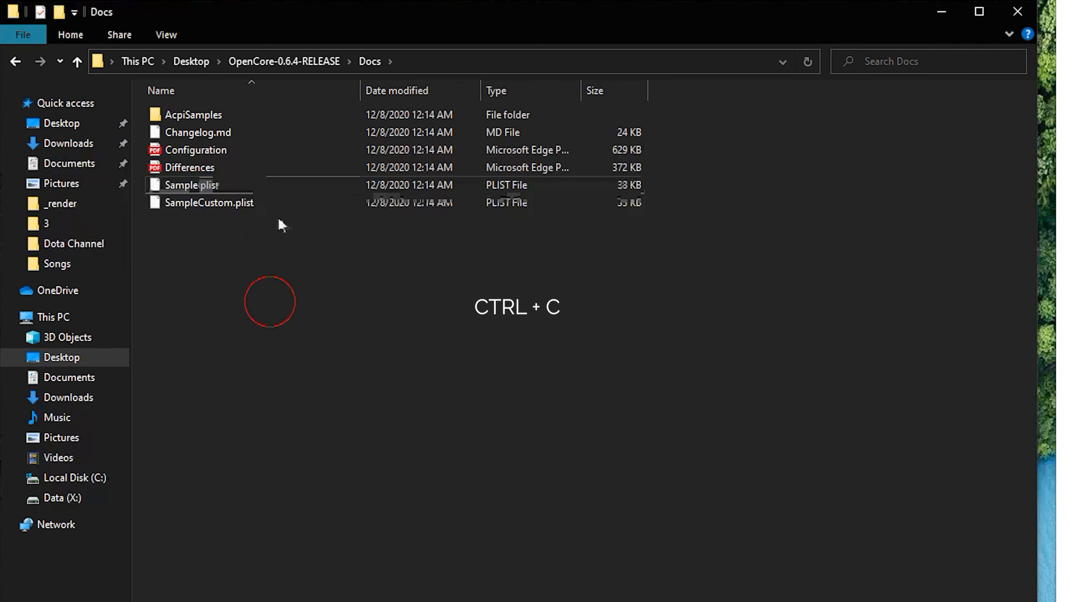
click(195, 62)
double_click(184, 129)
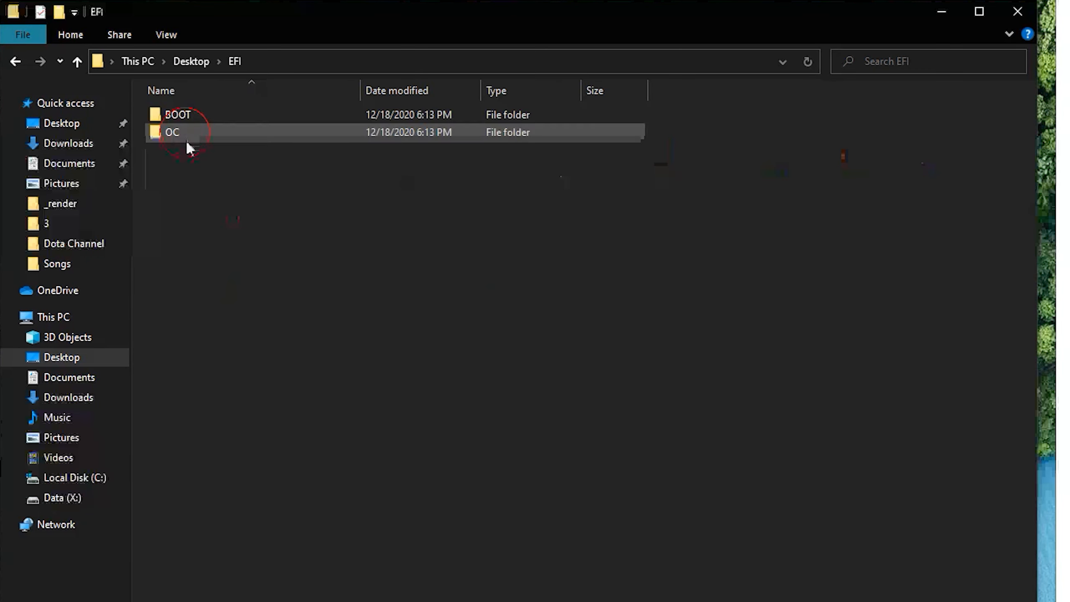
double_click(172, 132)
key(ctrl+v)
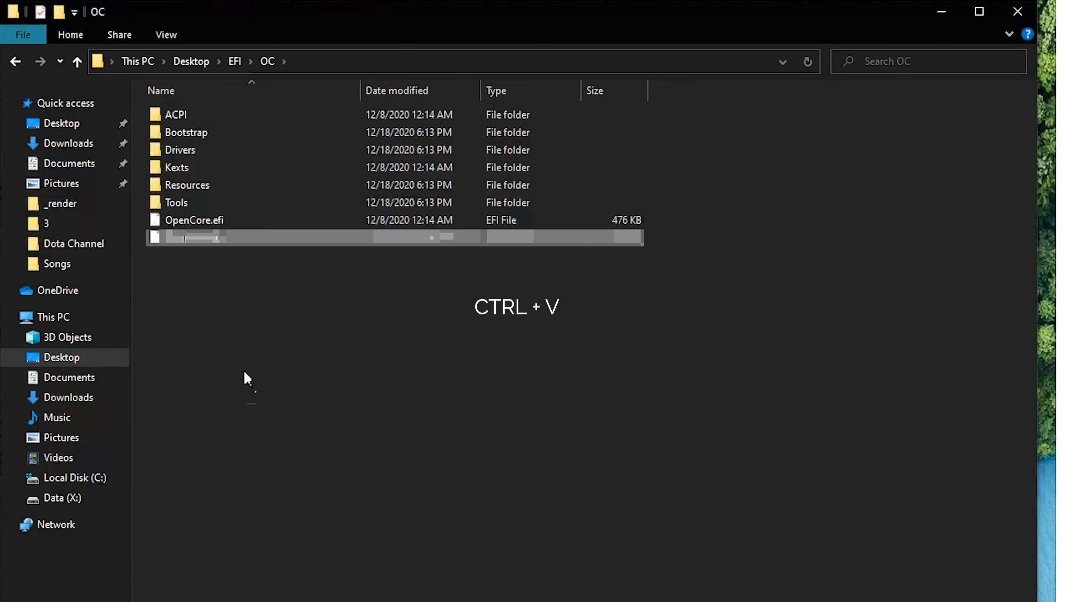
Rename Sample.plist in the EFI\OC folder to config.plist.
right_click(200, 238)
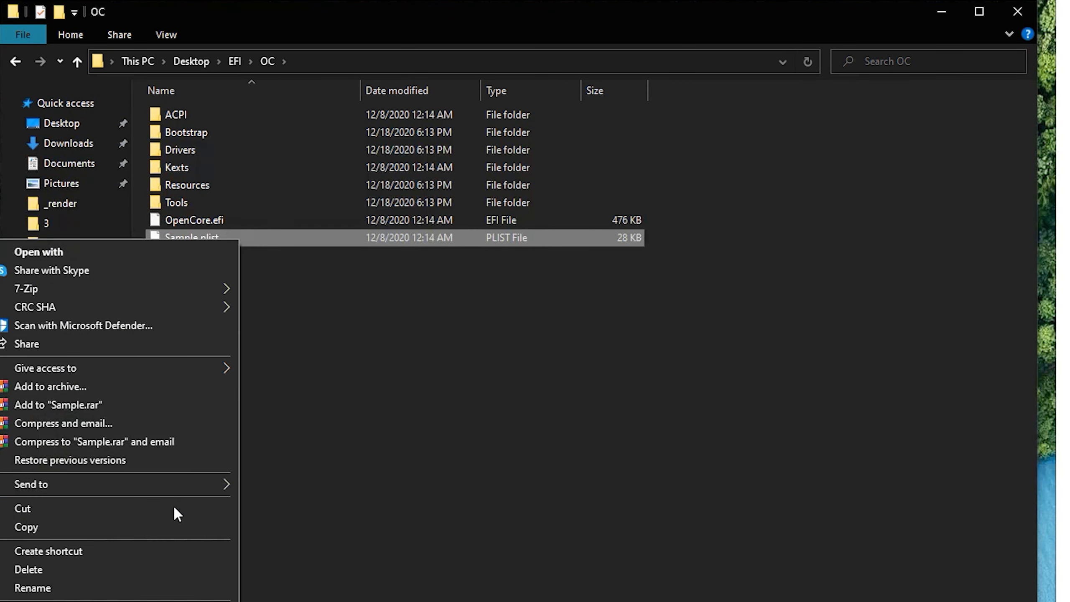
click(162, 586)
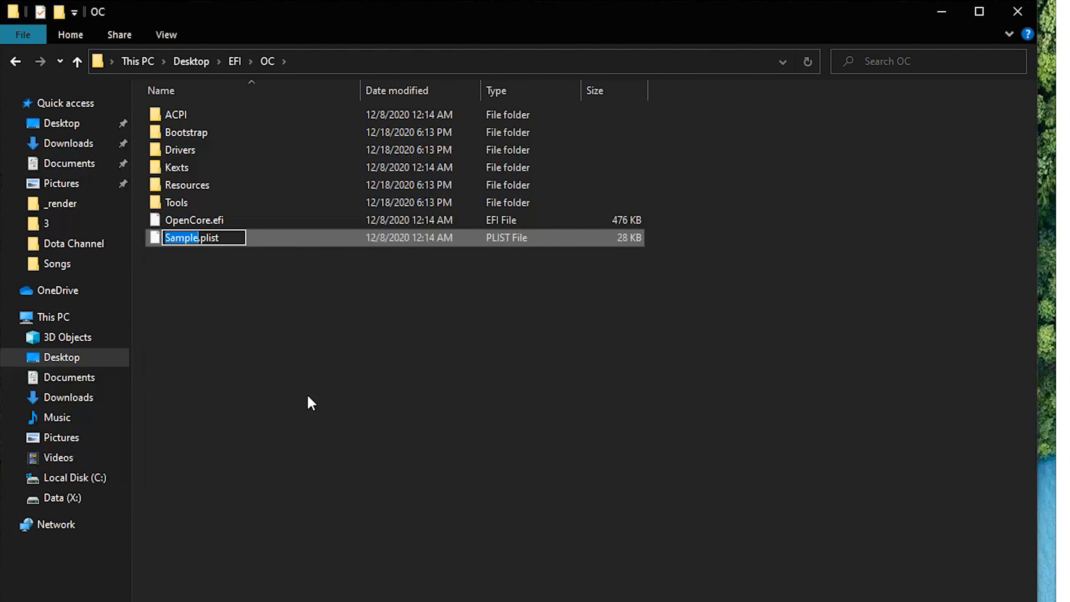
text(config)
click(308, 396)
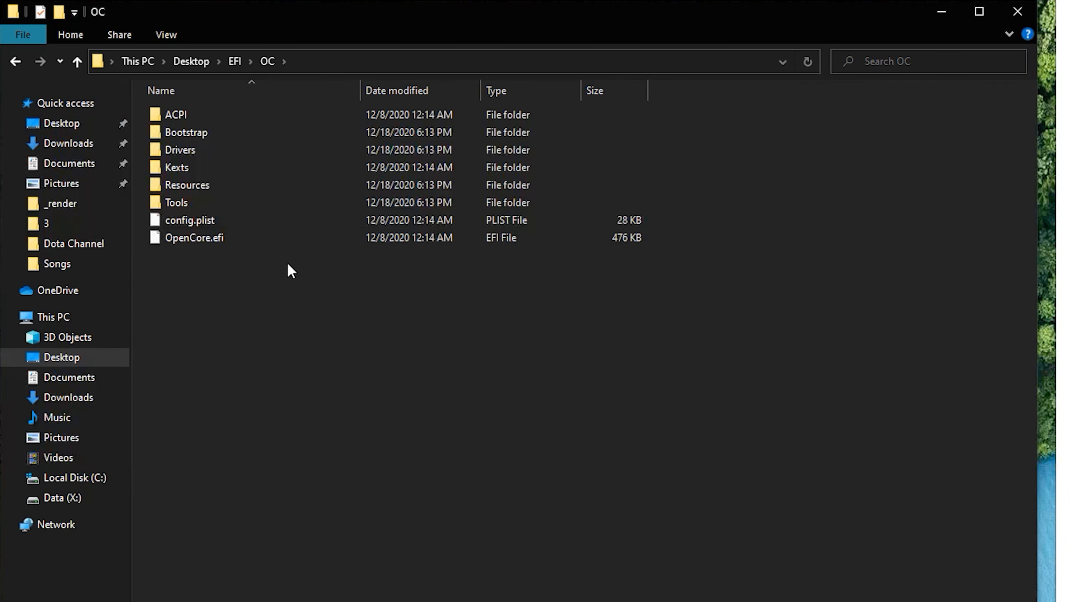
click(237, 222)
click(321, 374)
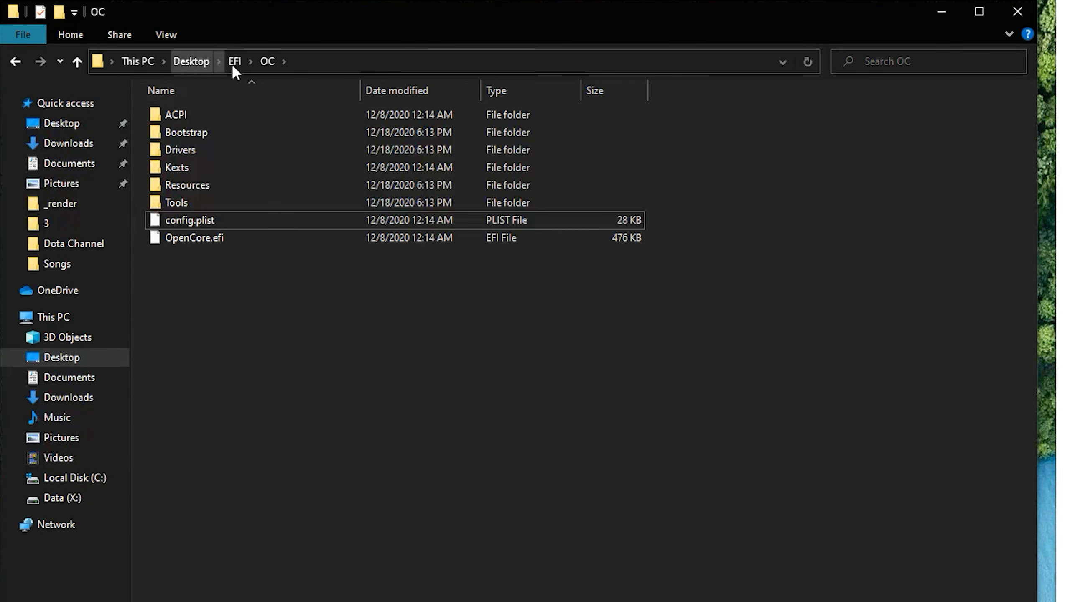
Launch ProperTree from its batch file in the ProperTree-master folder on the Desktop.
click(188, 60)
click(469, 565)
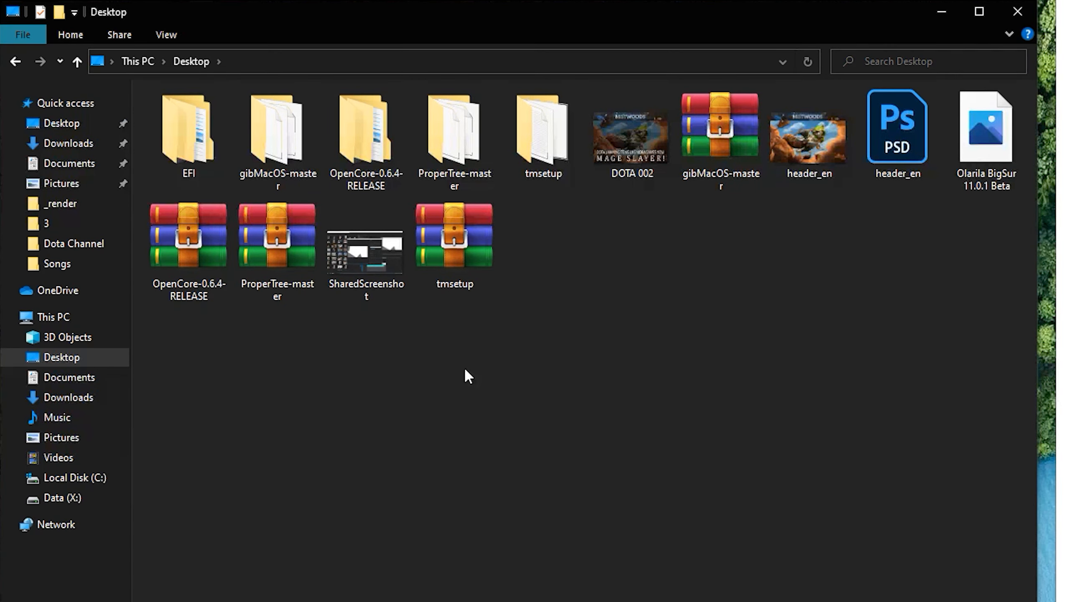
double_click(460, 145)
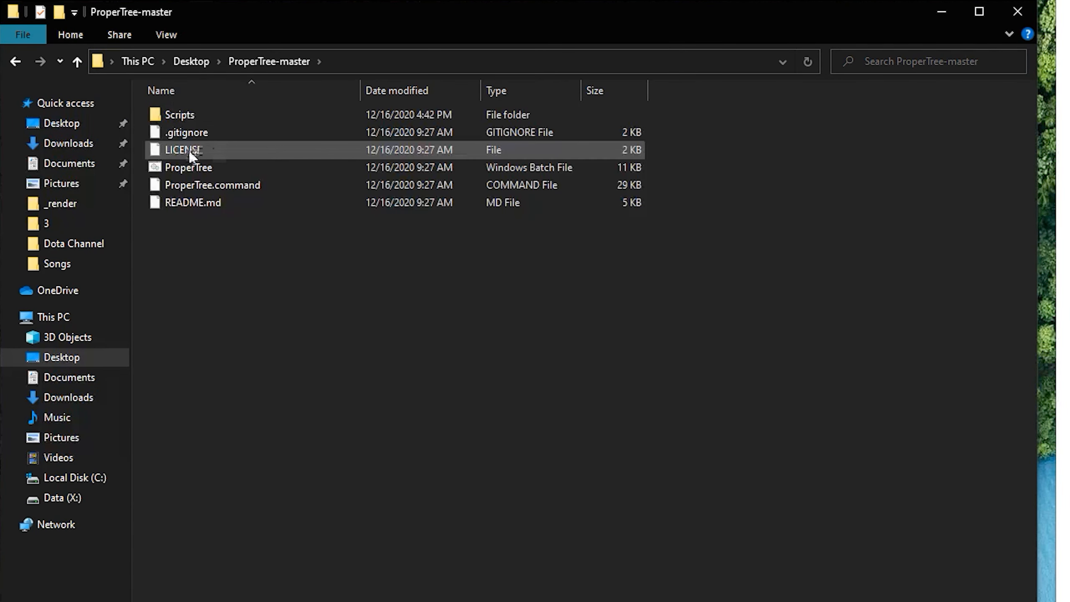
right_click(173, 167)
click(135, 232)
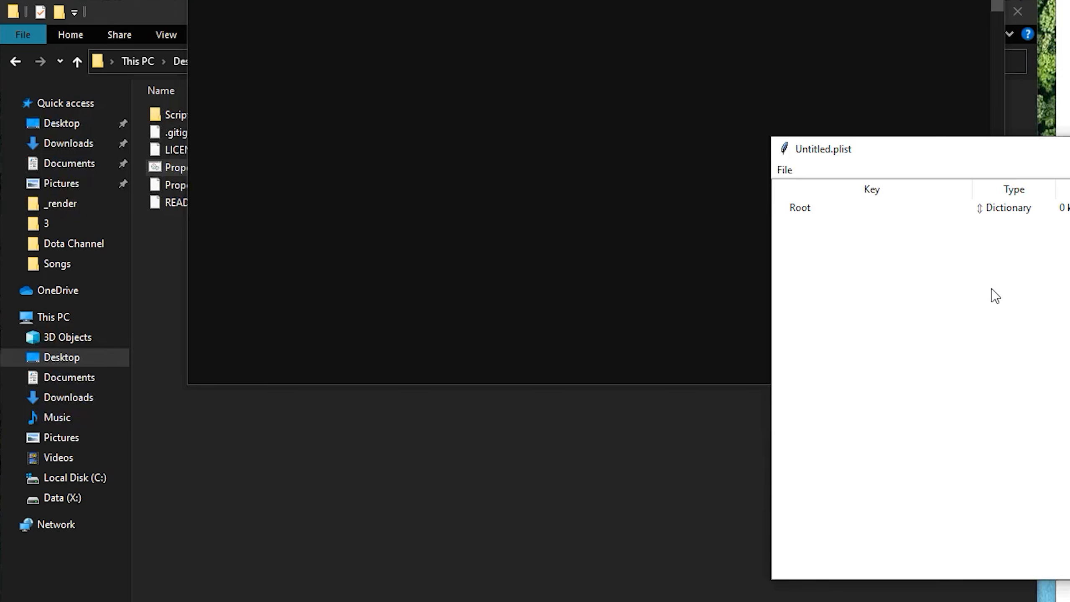
Open config.plist from the Desktop's EFI\OC folder in ProperTree and move its window clear of the other windows.
key(ctrl+o)
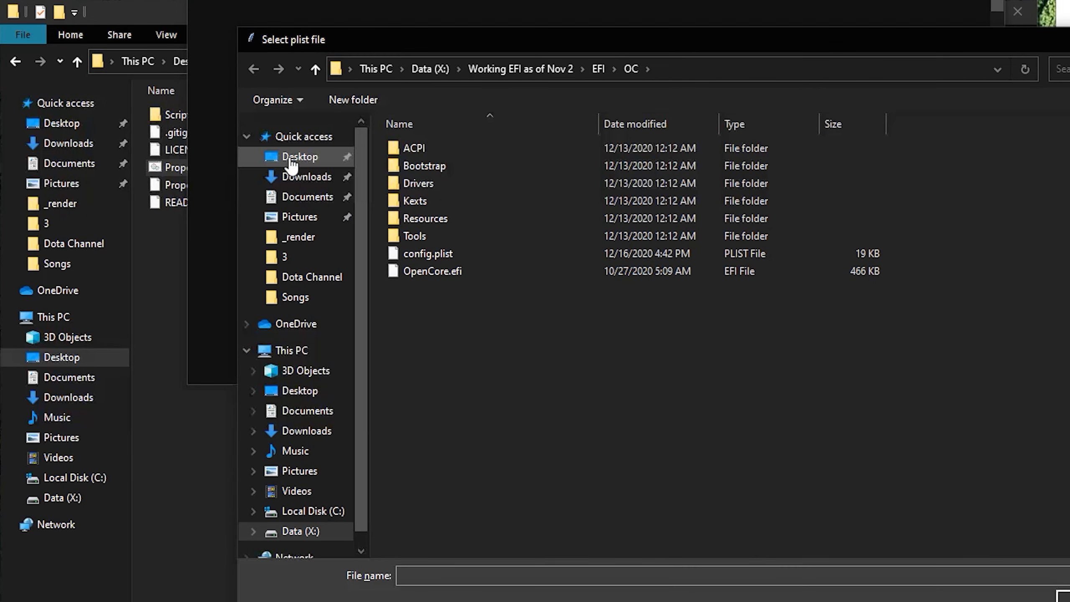
click(290, 157)
double_click(428, 152)
double_click(417, 165)
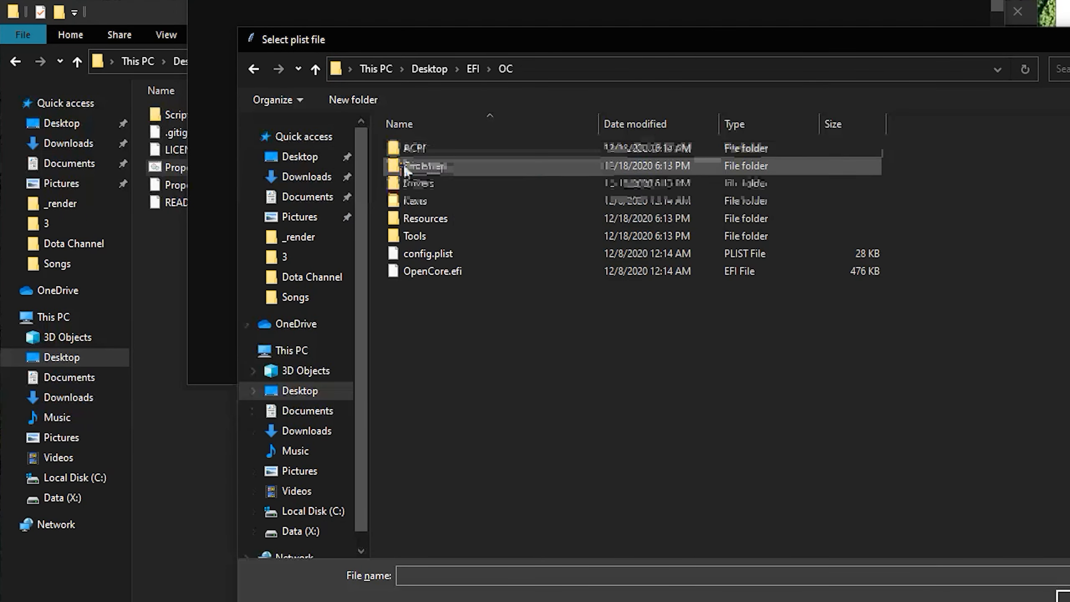
click(449, 251)
click(1066, 599)
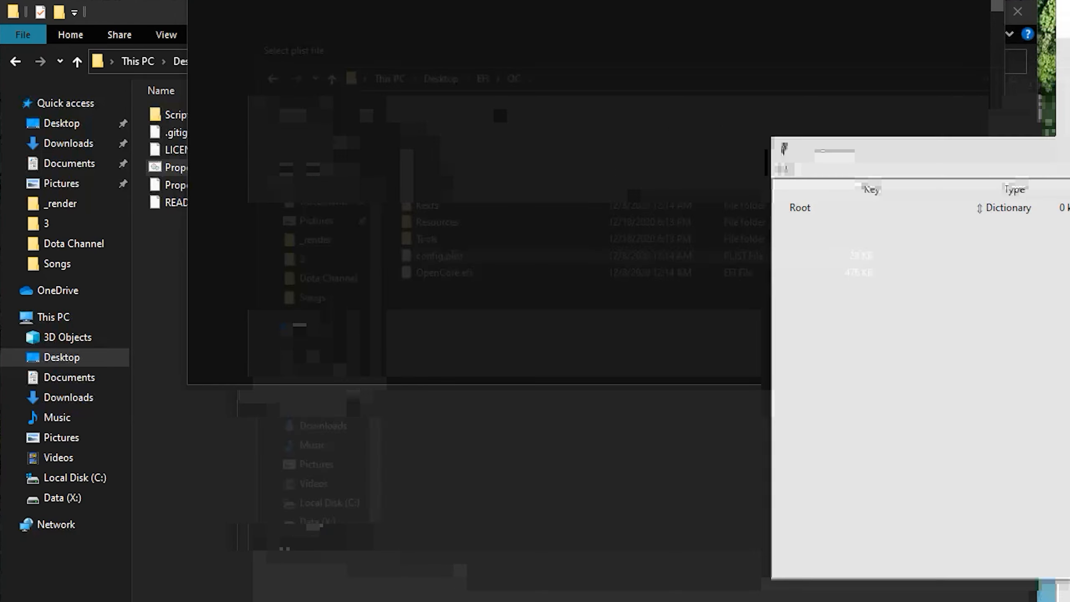
drag(993, 151, 154, 61)
Delete the four #WARNING entries under Root in config.plist.
click(81, 100)
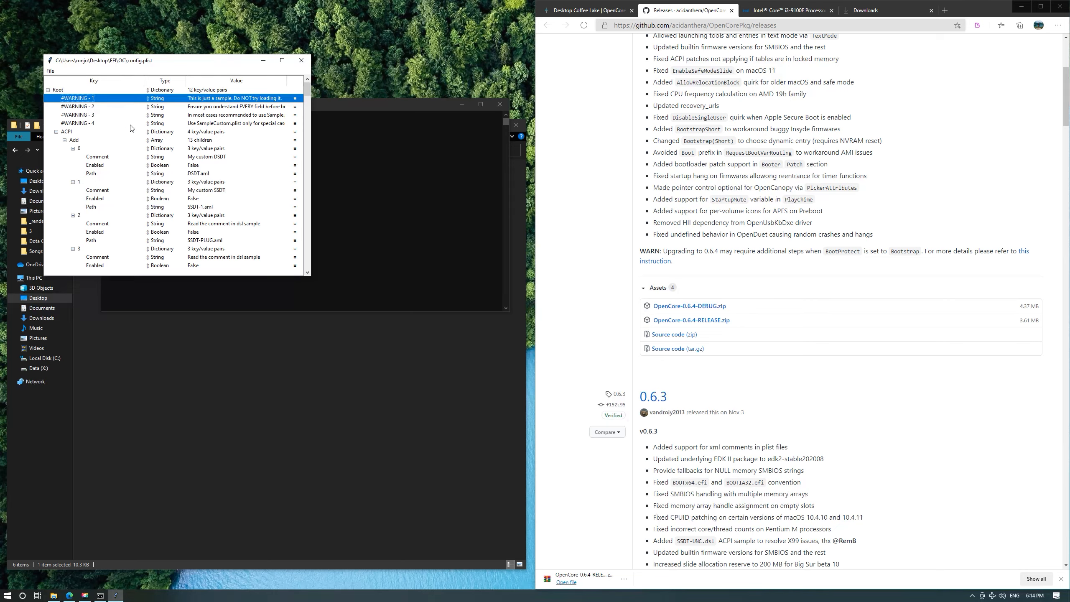
key(Delete)
click(96, 102)
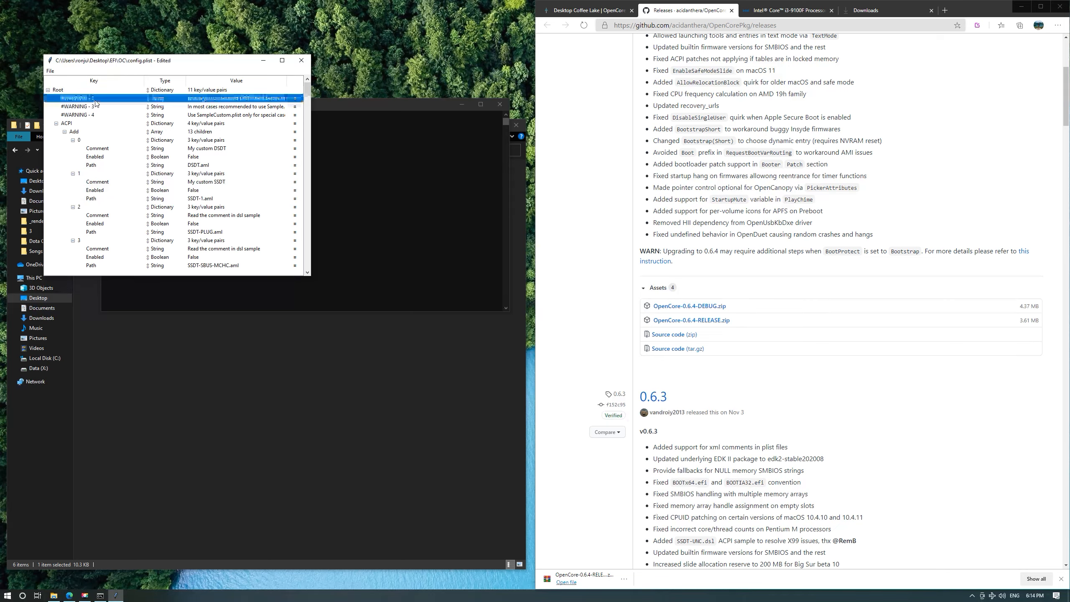
key(Delete)
click(95, 102)
key(Delete)
click(95, 101)
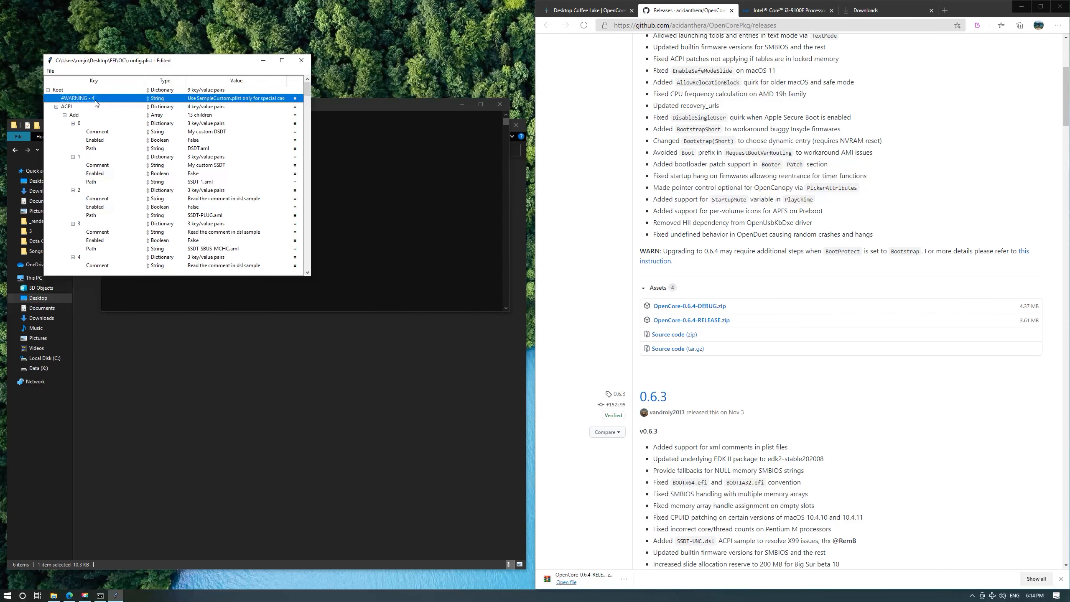
key(Delete)
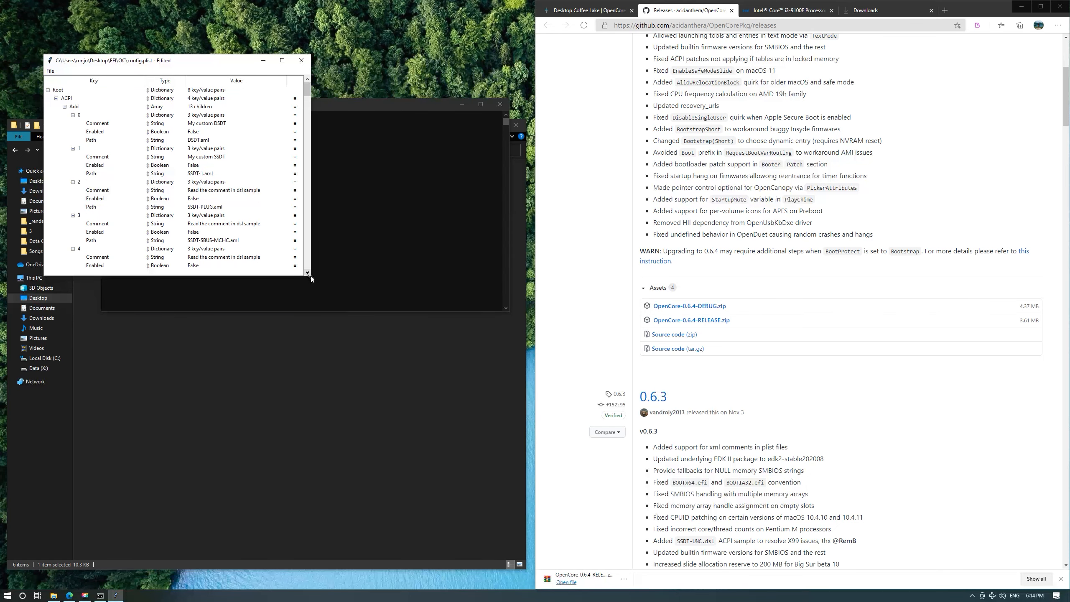
Enlarge the config.plist window beside the browser and bring up the ACPI Add section of the Coffee Lake guide.
drag(311, 277, 512, 543)
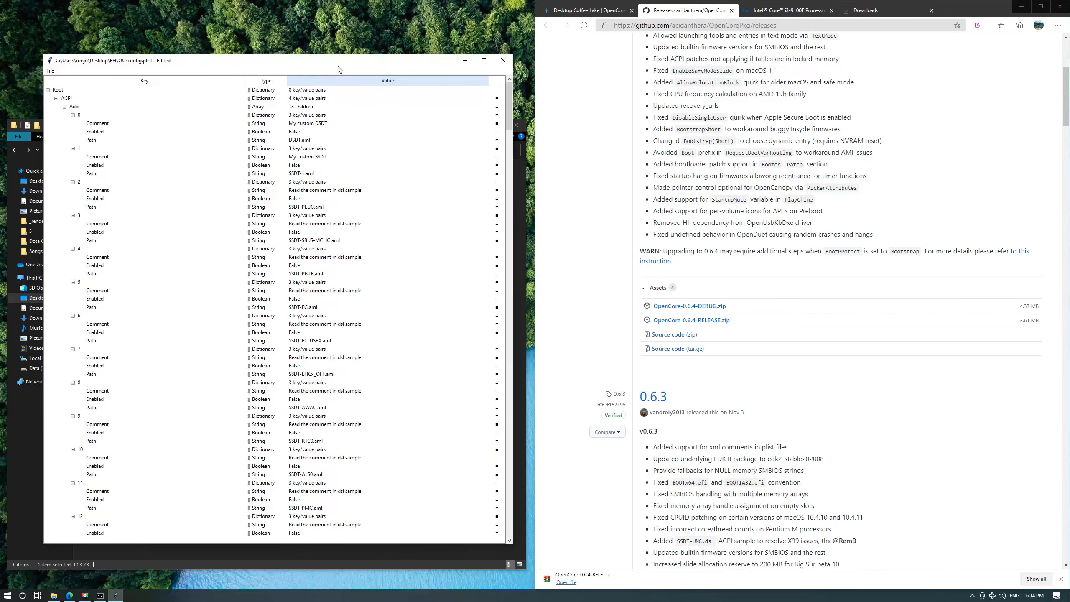
drag(338, 66, 327, 64)
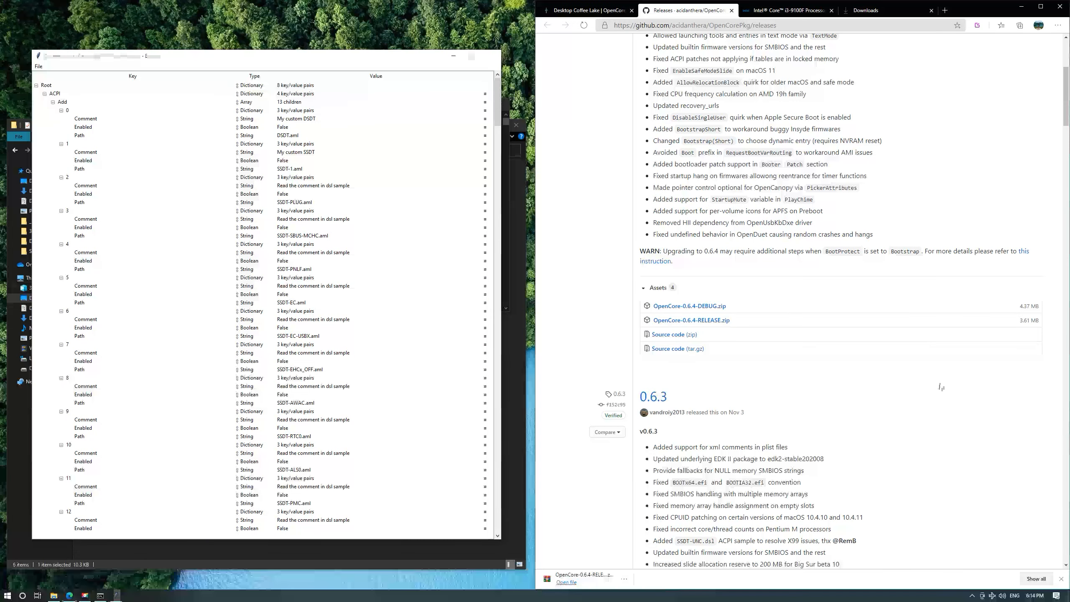
scroll(920, 405, down, 10)
key(ctrl+shift+Tab)
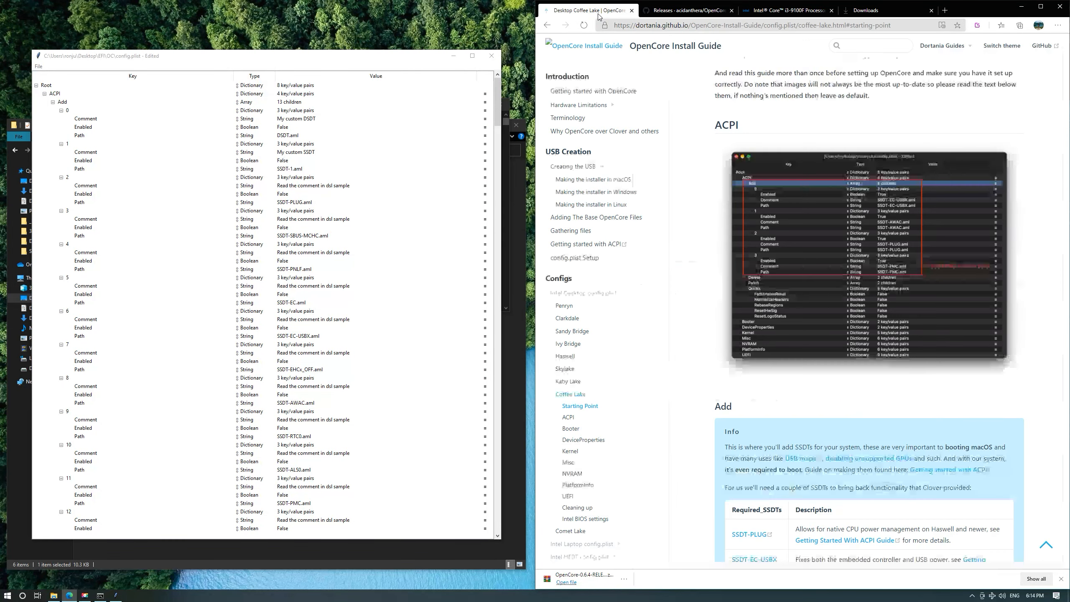
scroll(721, 179, down, 2)
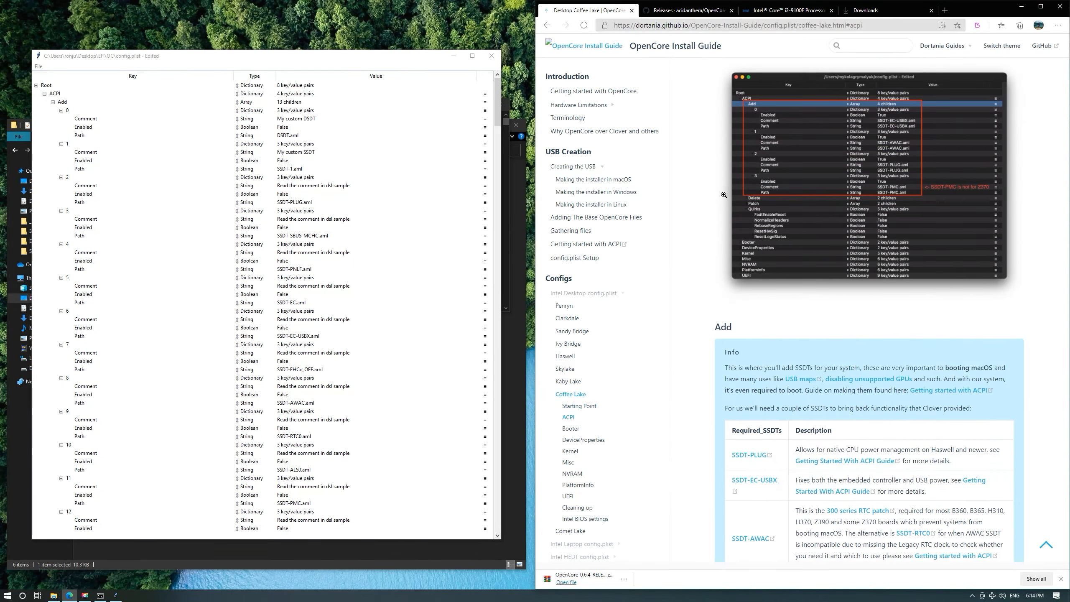
scroll(725, 193, up, 4)
scroll(786, 313, down, 7)
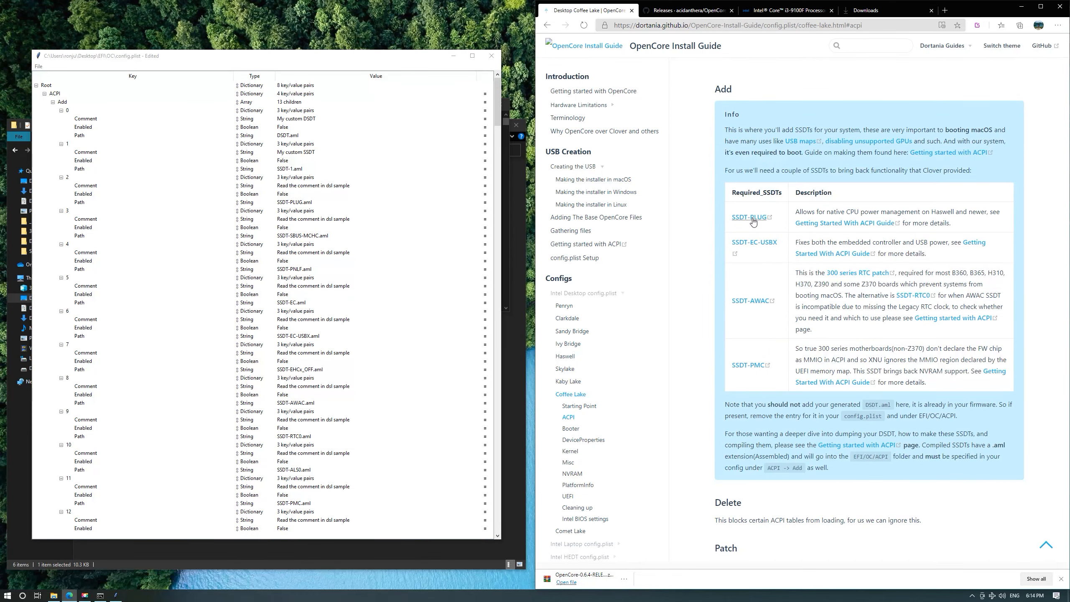
Open the guide's SSDT-PLUG link in a new tab and highlight its description about native CPU power management.
right_click(753, 222)
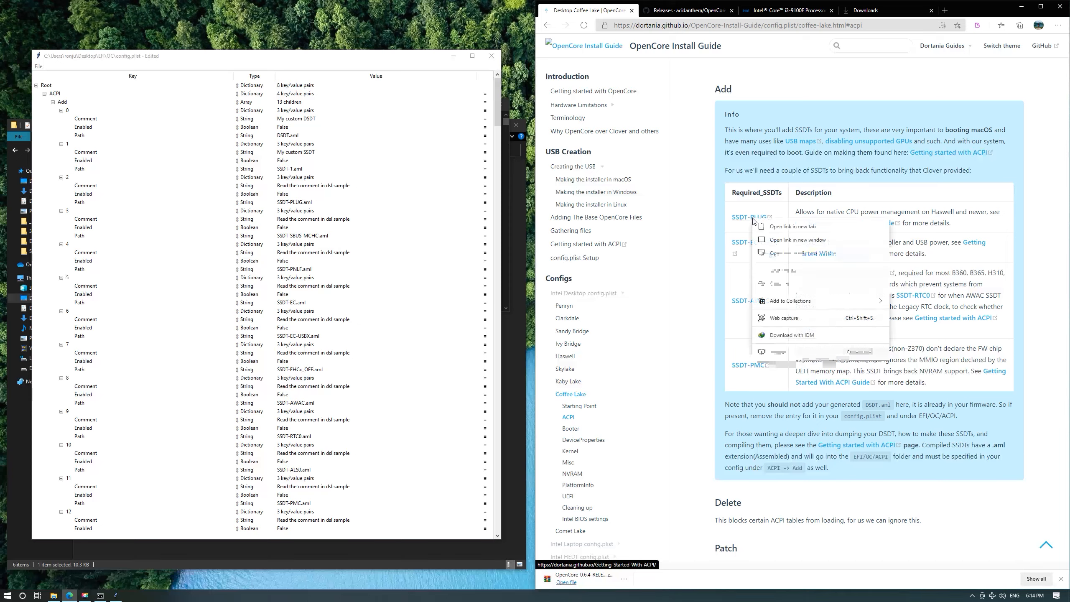
click(775, 230)
click(837, 214)
drag(892, 211, 986, 213)
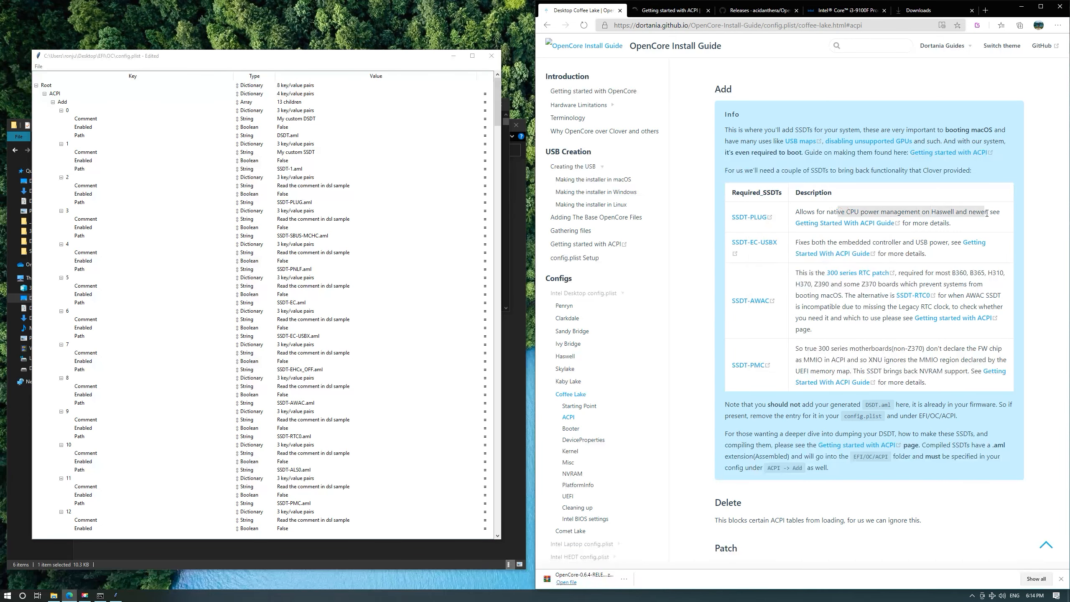
Open the guide's SSDT-EC-USBX link in a new browser tab.
click(1003, 219)
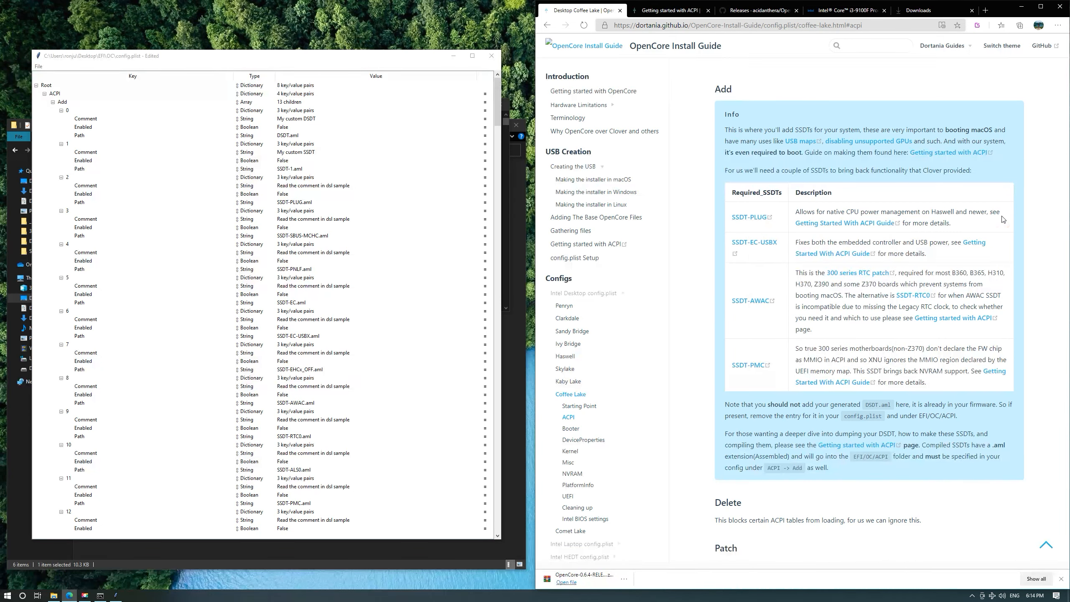
right_click(777, 248)
click(776, 251)
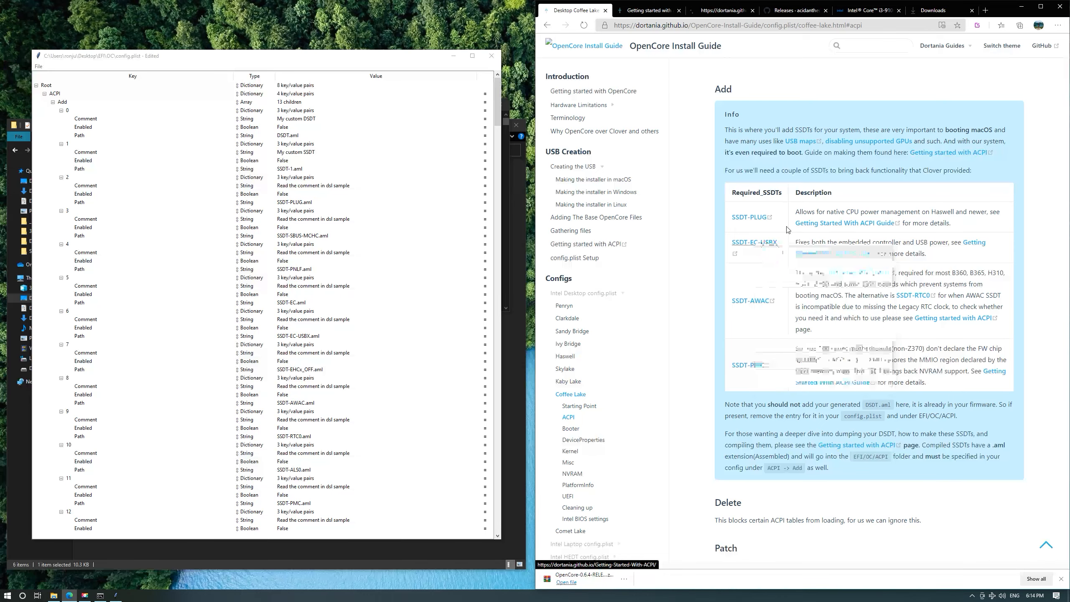
Close the OpenCore releases, Intel processor and Downloads tabs and return to the Coffee Lake guide.
click(820, 13)
click(825, 10)
click(825, 10)
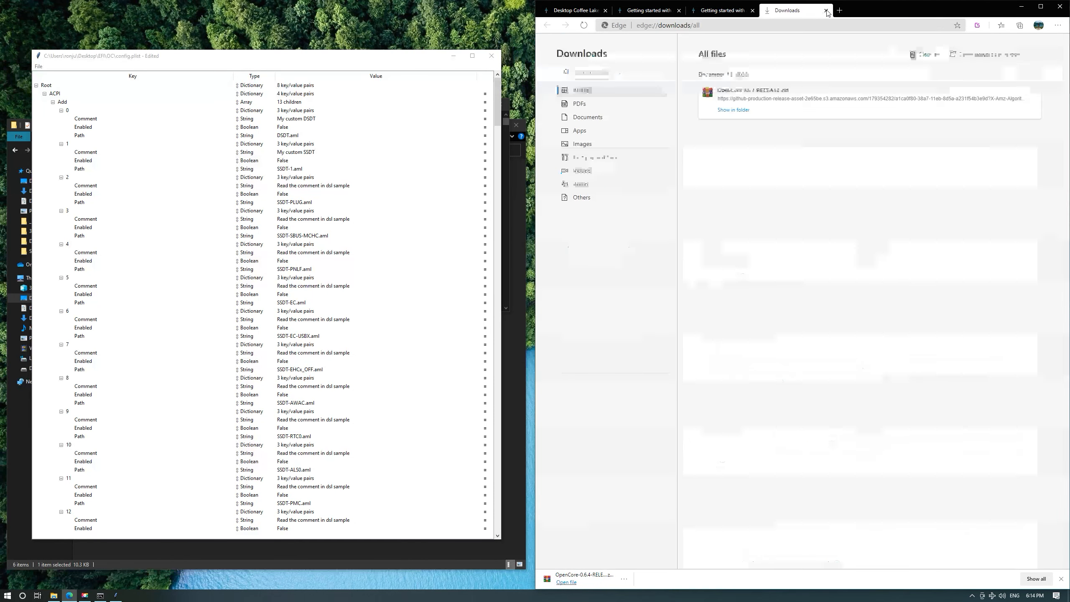
click(826, 11)
click(572, 6)
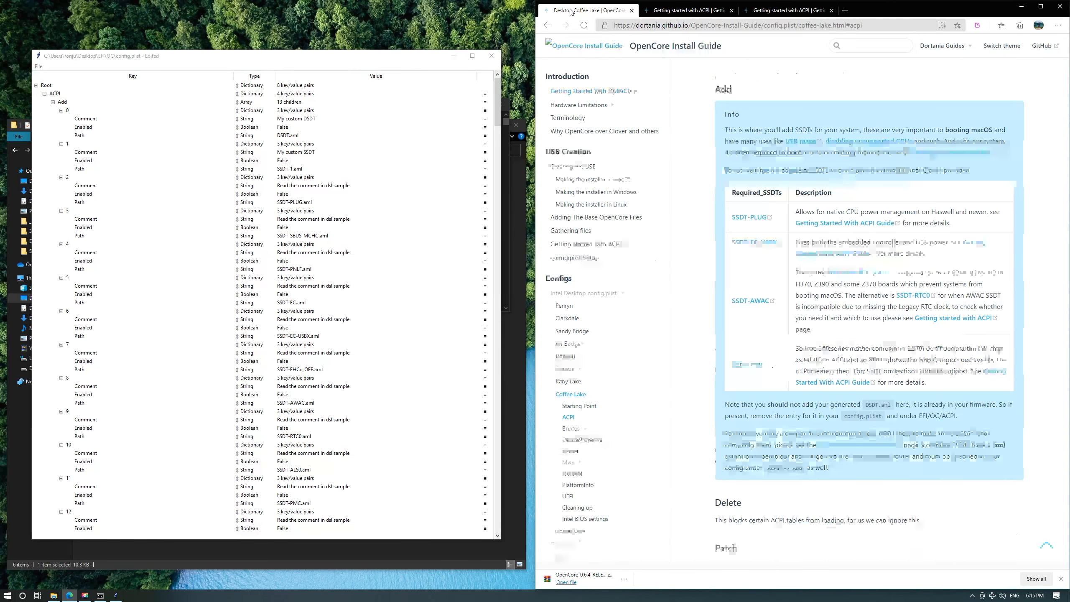
Open the guide's SSDT-AWAC and SSDT-PMC links in new browser tabs.
right_click(757, 302)
click(770, 310)
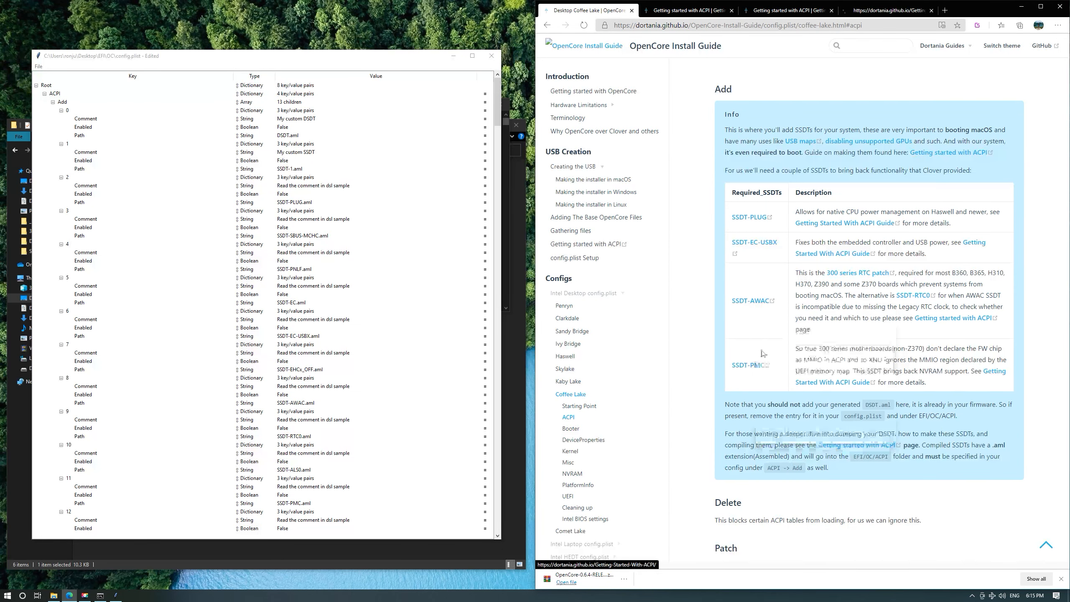
right_click(756, 365)
click(765, 372)
Read the guide's ACPI Delete section and continue on to the Booter quirks table.
scroll(867, 407, down, 7)
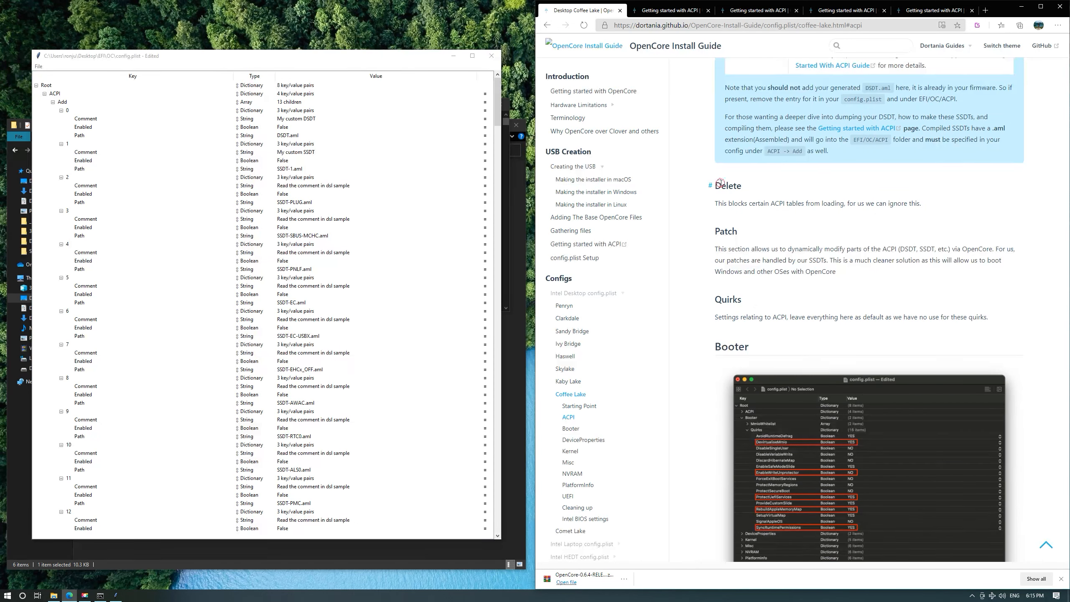
drag(720, 184, 921, 206)
click(779, 205)
scroll(851, 295, down, 5)
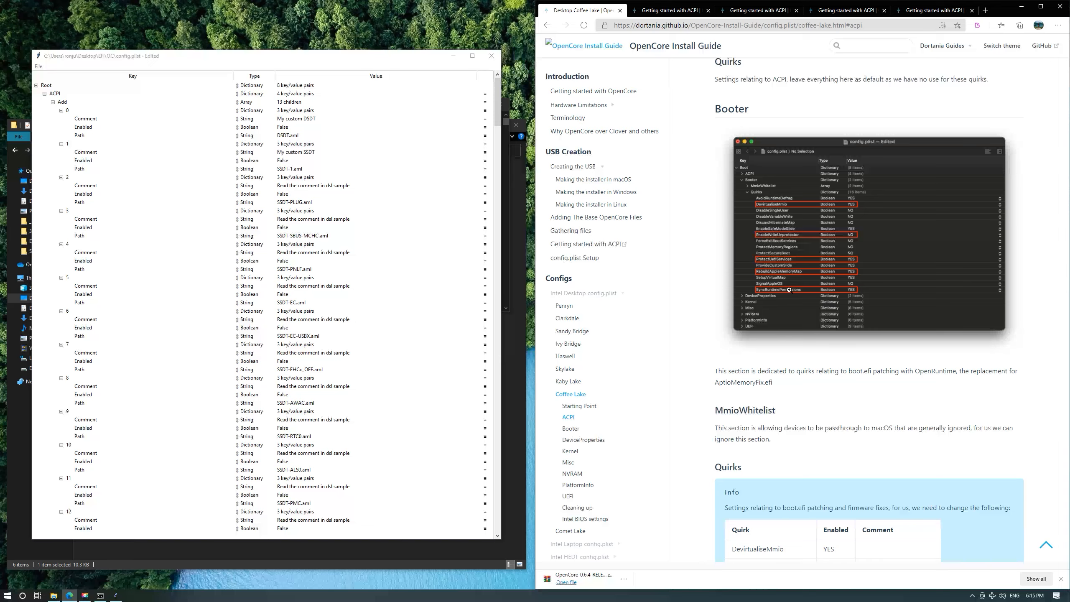
scroll(858, 345, down, 6)
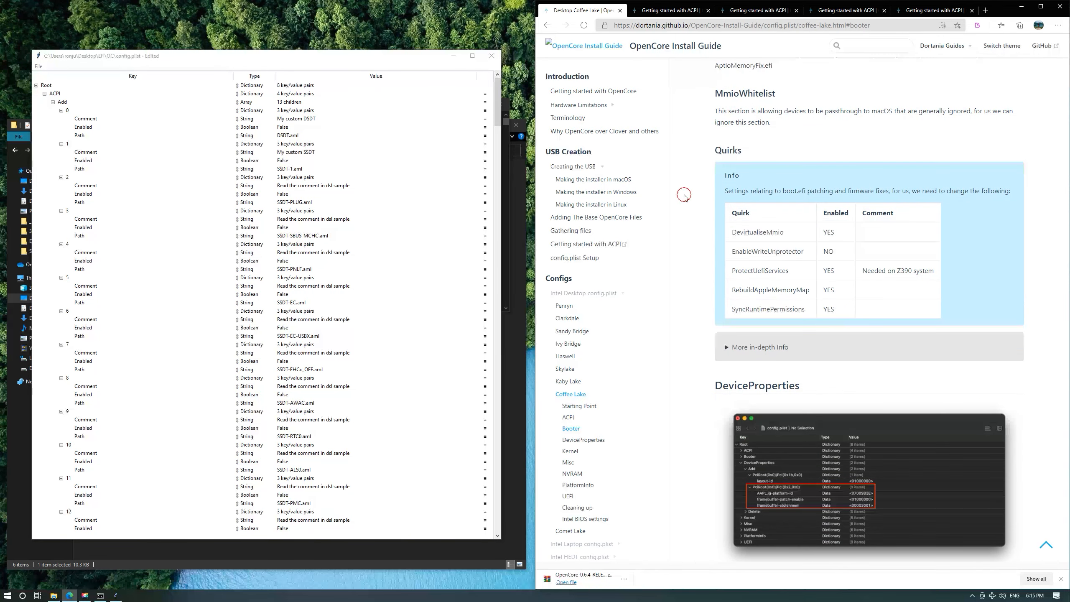
Collapse the Add, Delete and Patch arrays under ACPI in config.plist, leaving its Quirks expanded.
click(45, 96)
click(45, 94)
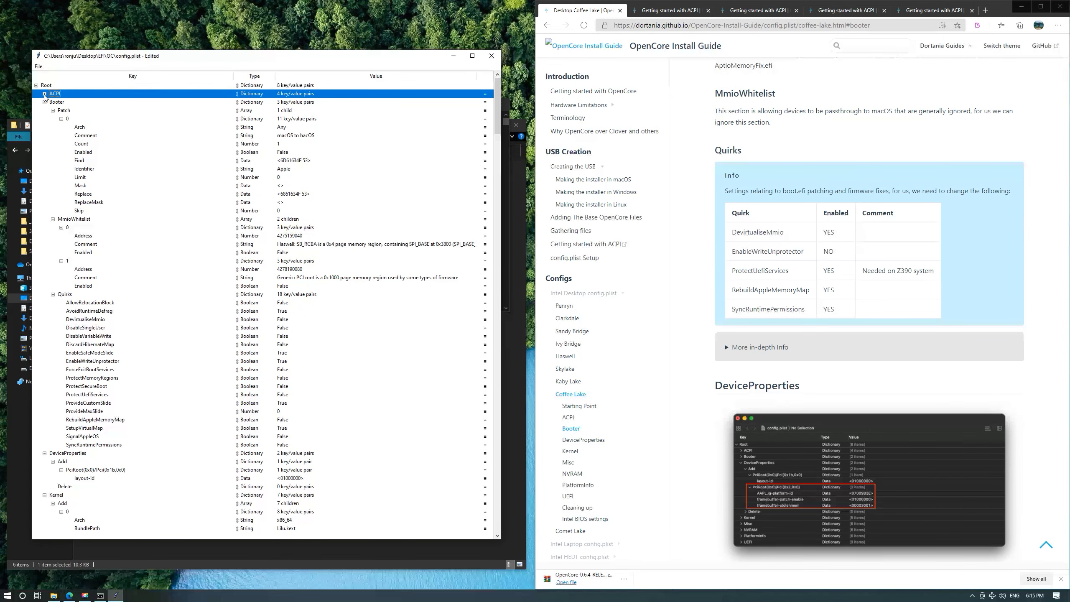
click(45, 94)
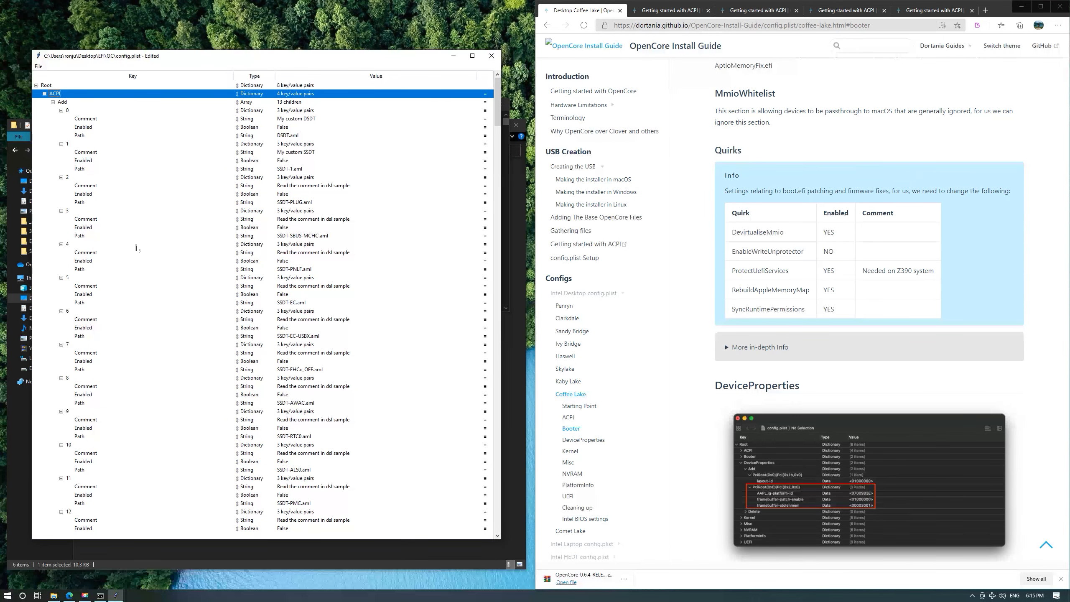
scroll(150, 267, down, 4)
scroll(151, 269, up, 5)
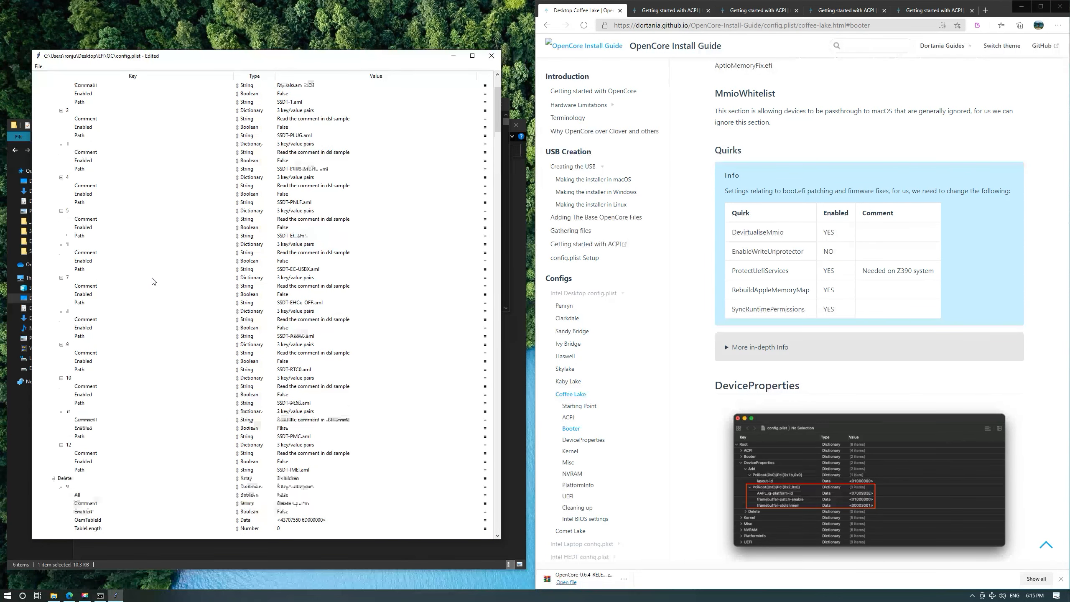
click(53, 102)
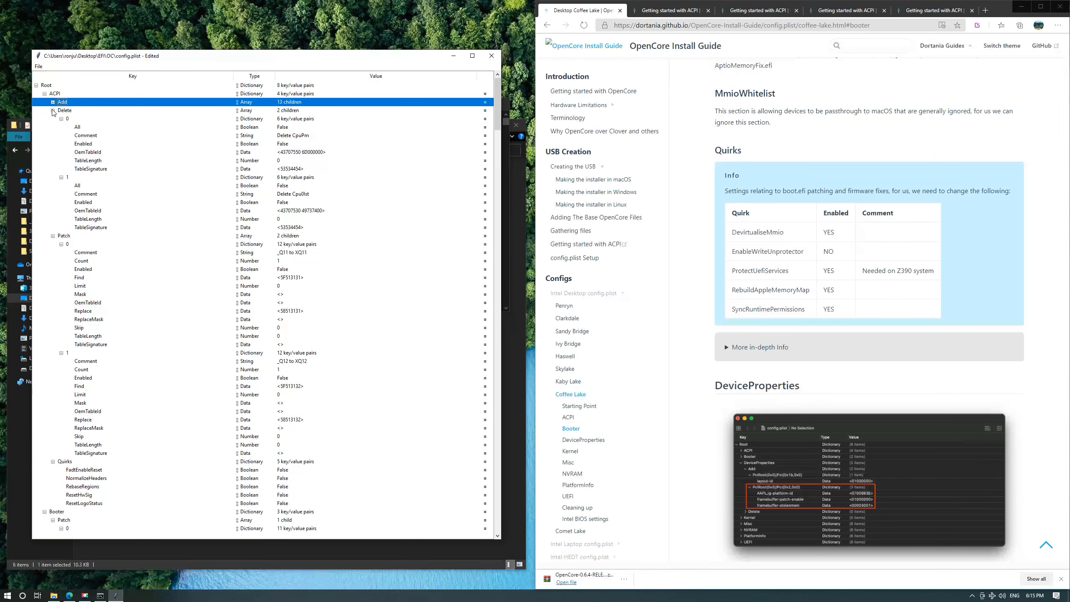
click(53, 111)
click(53, 119)
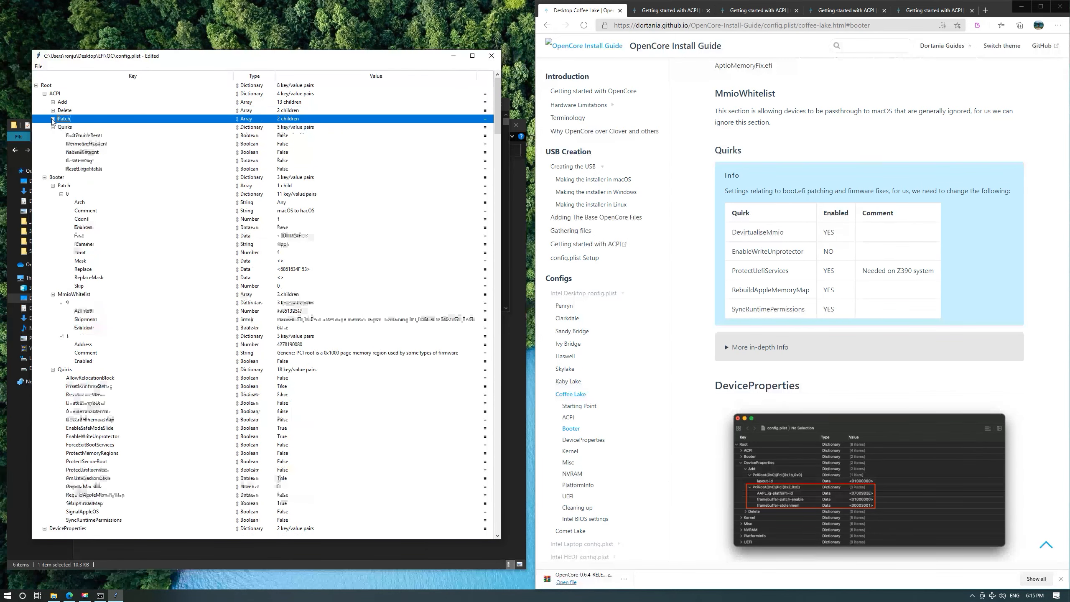
click(72, 129)
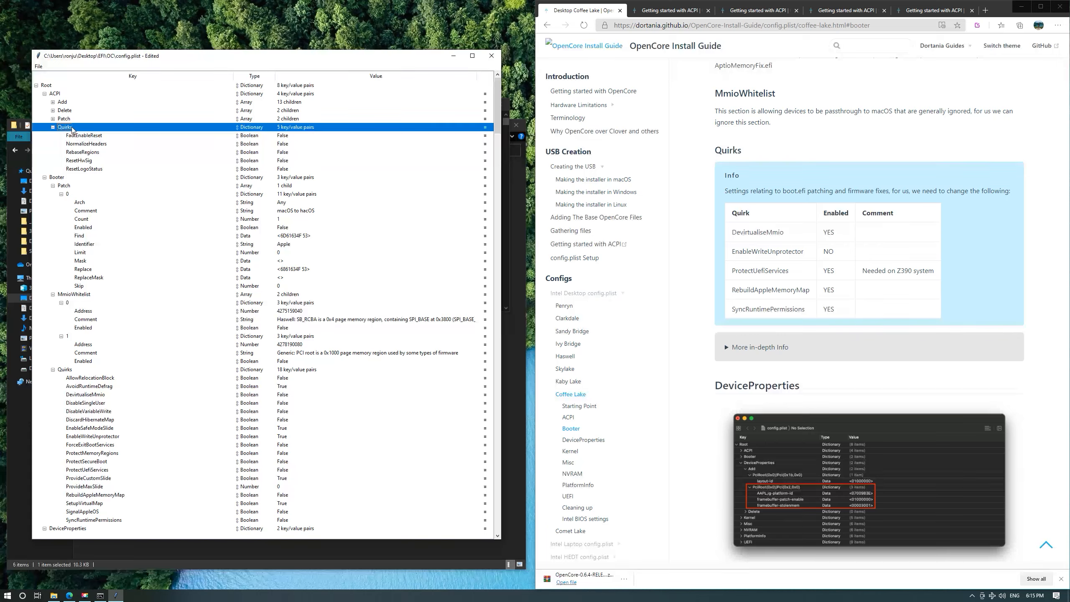
click(79, 136)
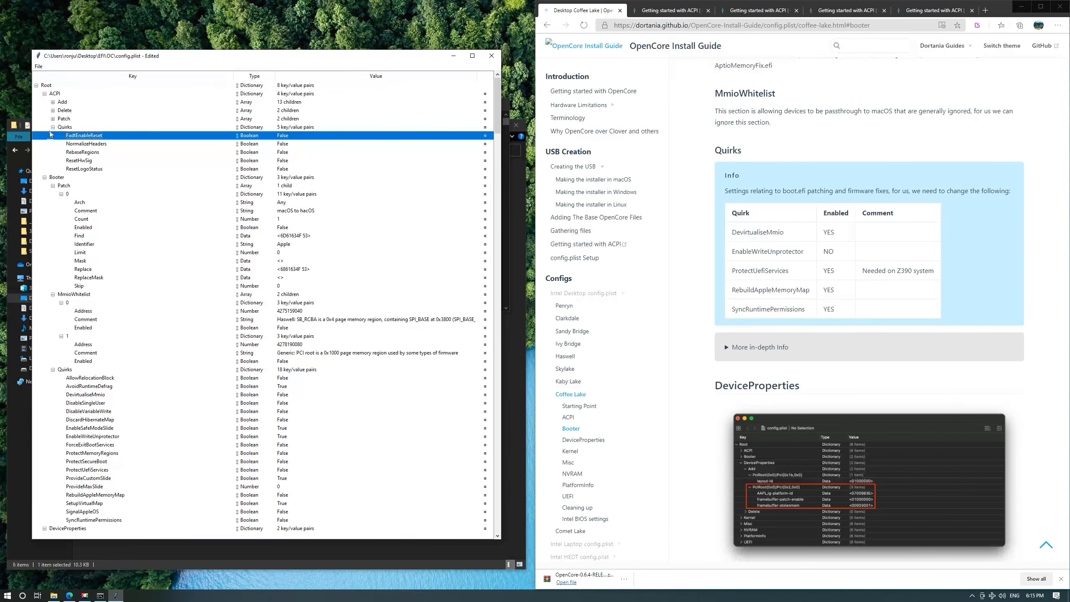
Return to the guide's Booter section and collapse the Patch and MmioWhitelist arrays under Booter in config.plist.
scroll(843, 308, up, 8)
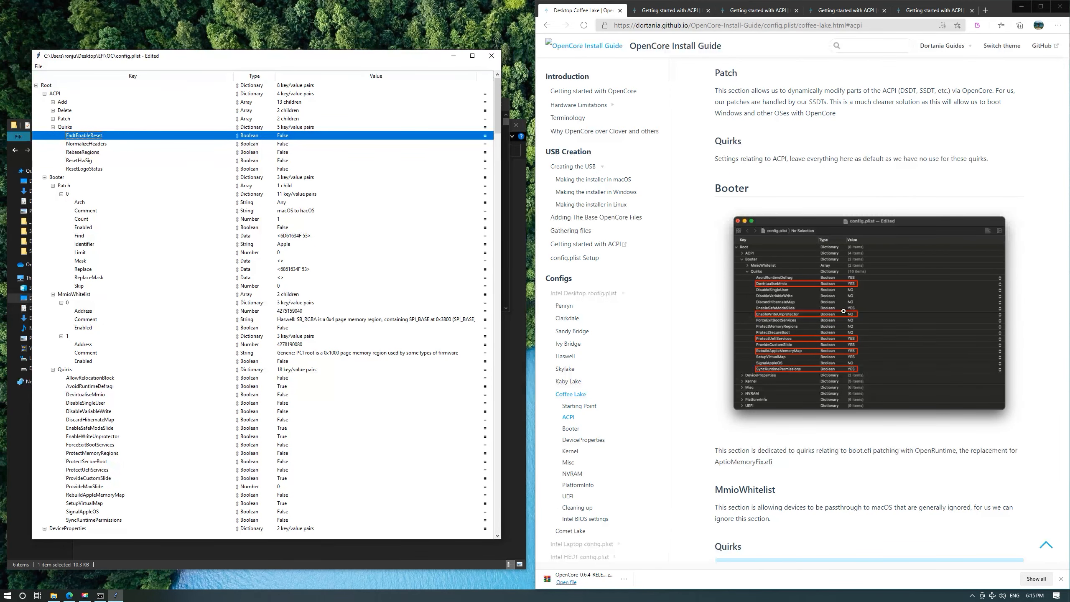
scroll(842, 308, down, 2)
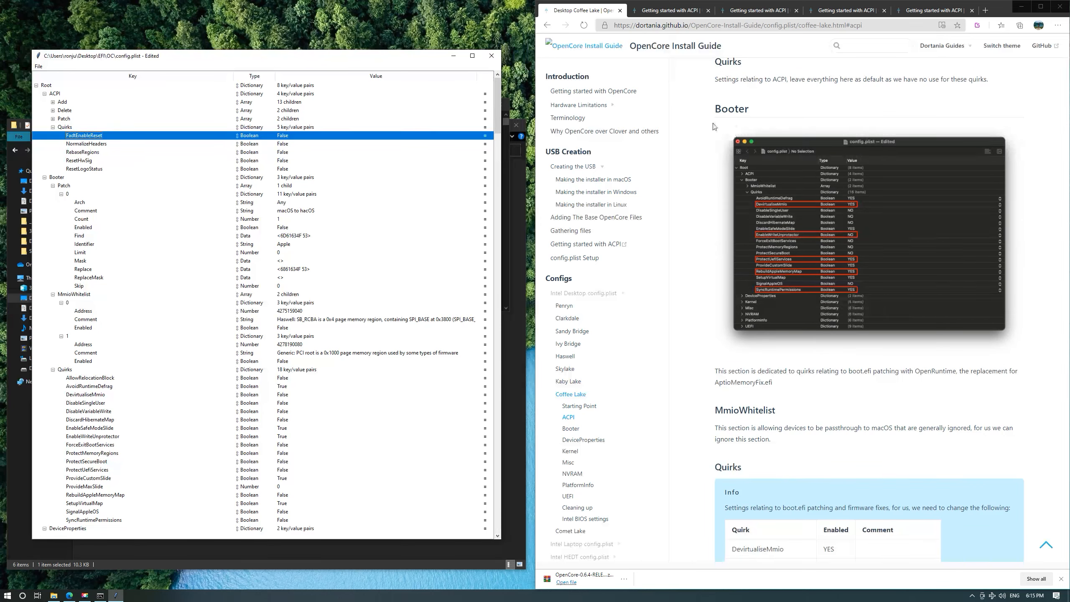
mouse_move(709, 110)
mouse_down()
mouse_move(776, 114)
mouse_move(705, 111)
mouse_up()
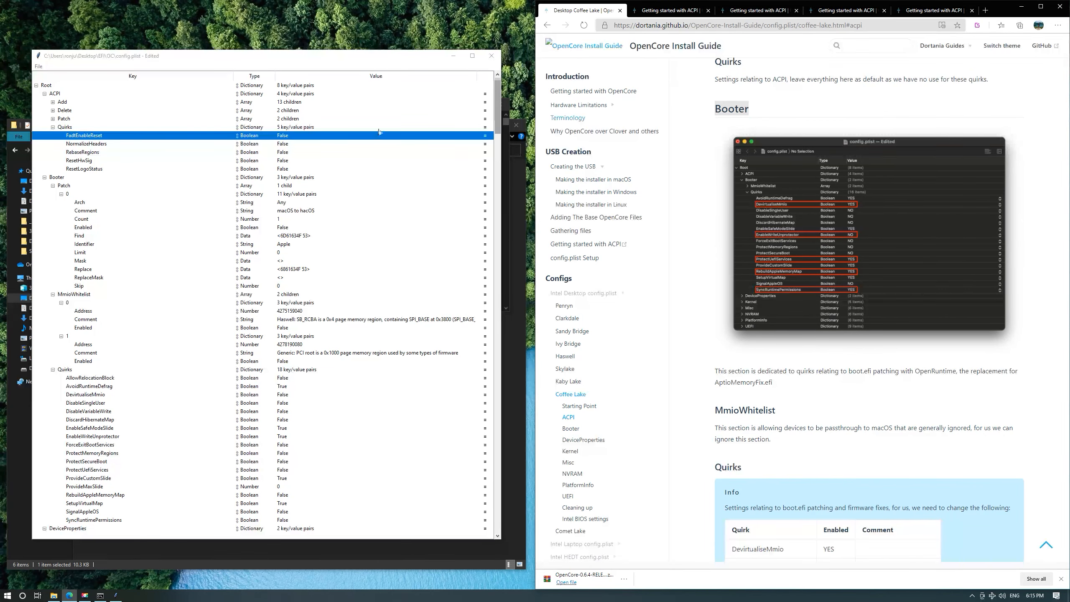
click(61, 178)
scroll(193, 268, down, 1)
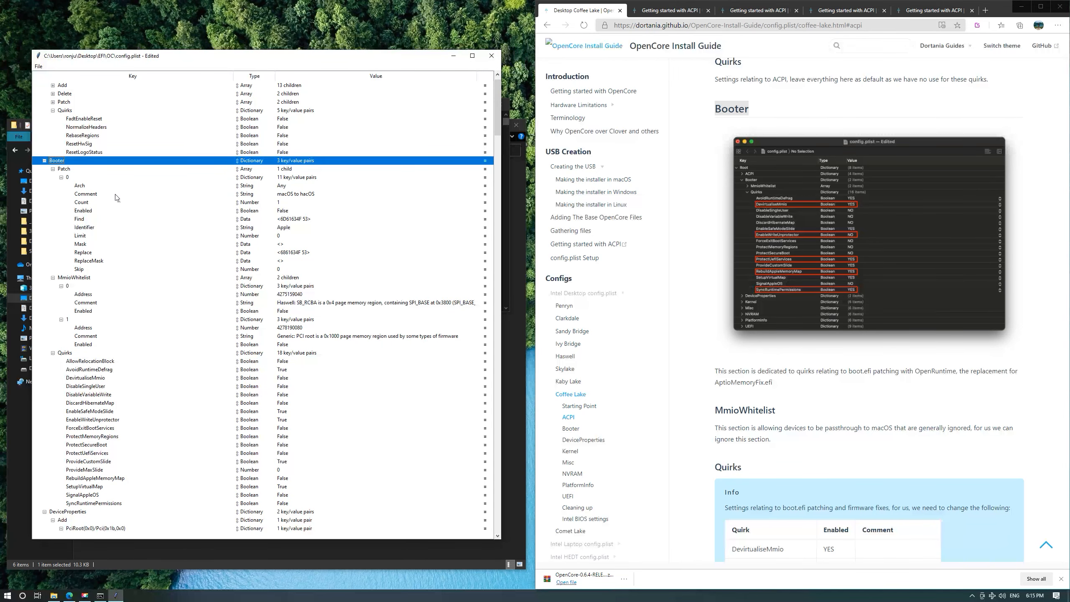
click(54, 170)
click(52, 168)
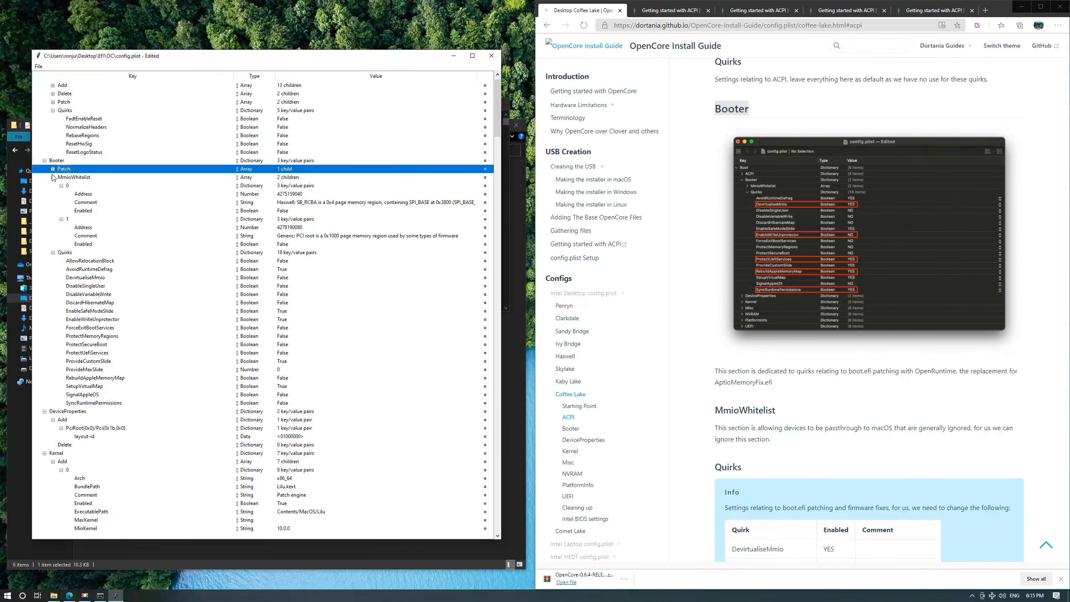
click(52, 177)
click(95, 187)
click(97, 195)
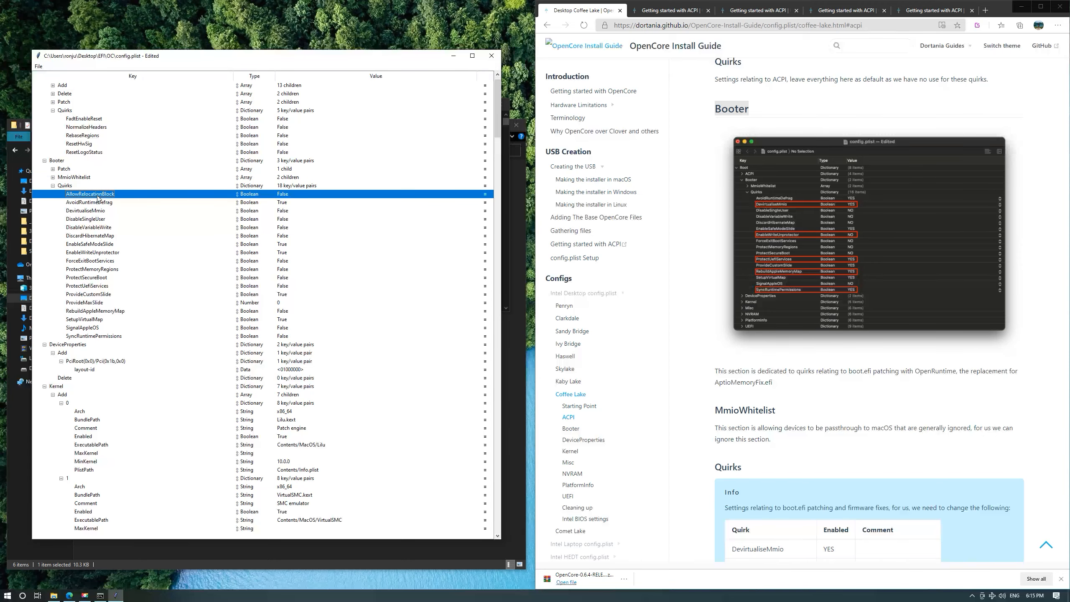
Set the DevirtualiseMmio quirk under Booter to True, as listed in the guide's quirks table.
scroll(593, 363, down, 5)
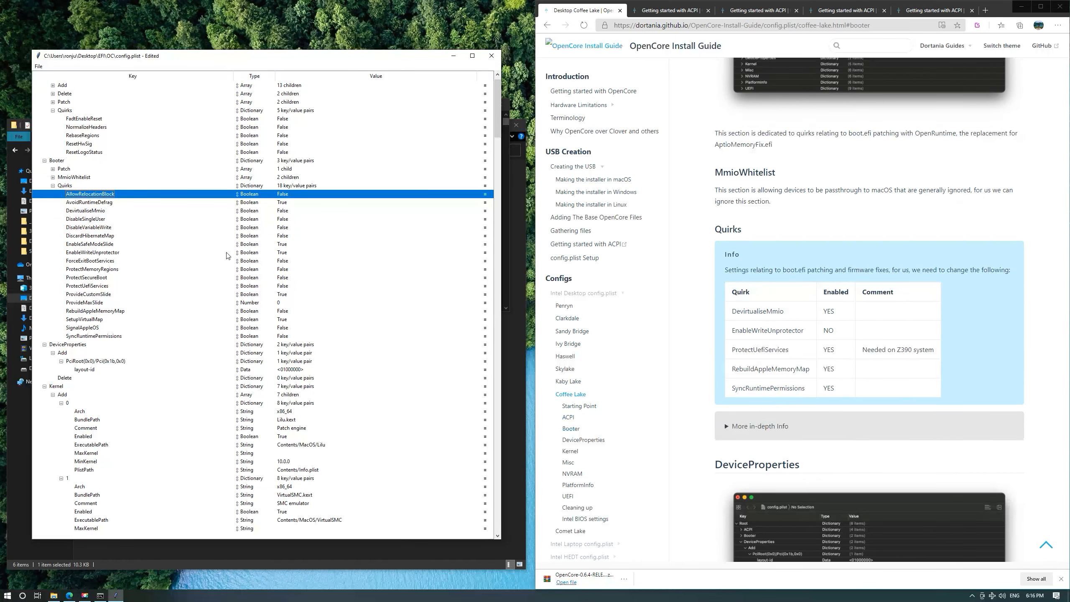
click(106, 203)
click(101, 211)
double_click(287, 211)
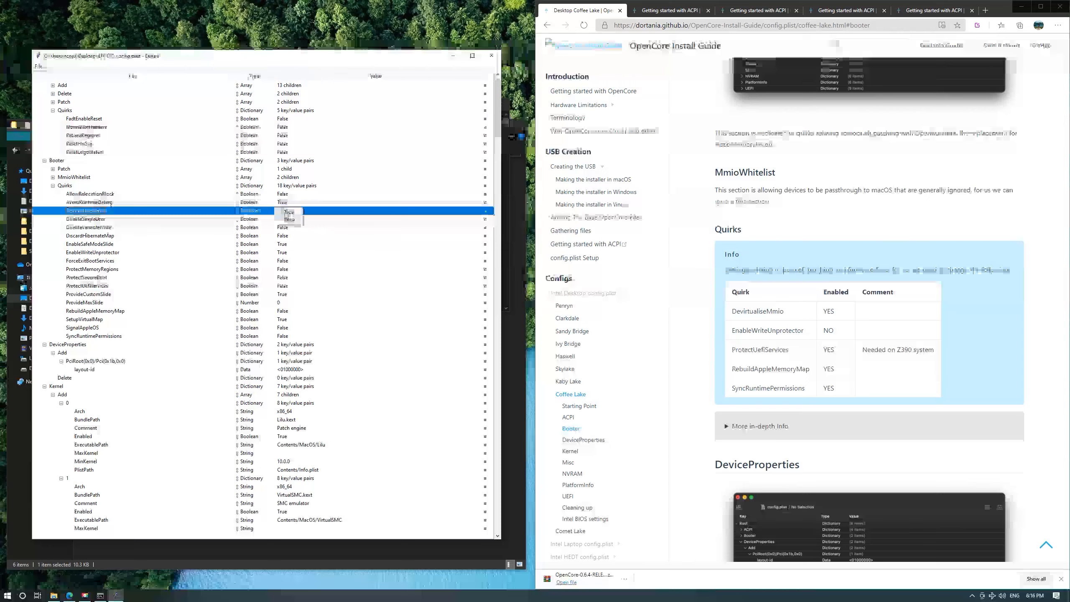
click(287, 212)
drag(827, 312, 842, 313)
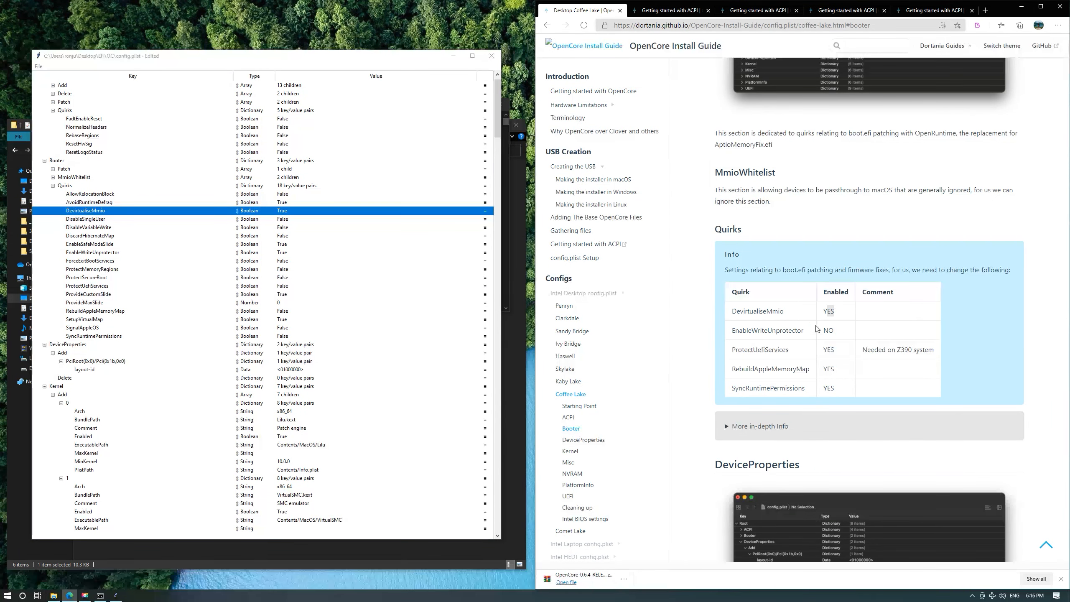
Copy EnableWriteUnprotector from the guide, find that key in config.plist and set it to False.
drag(733, 331, 808, 333)
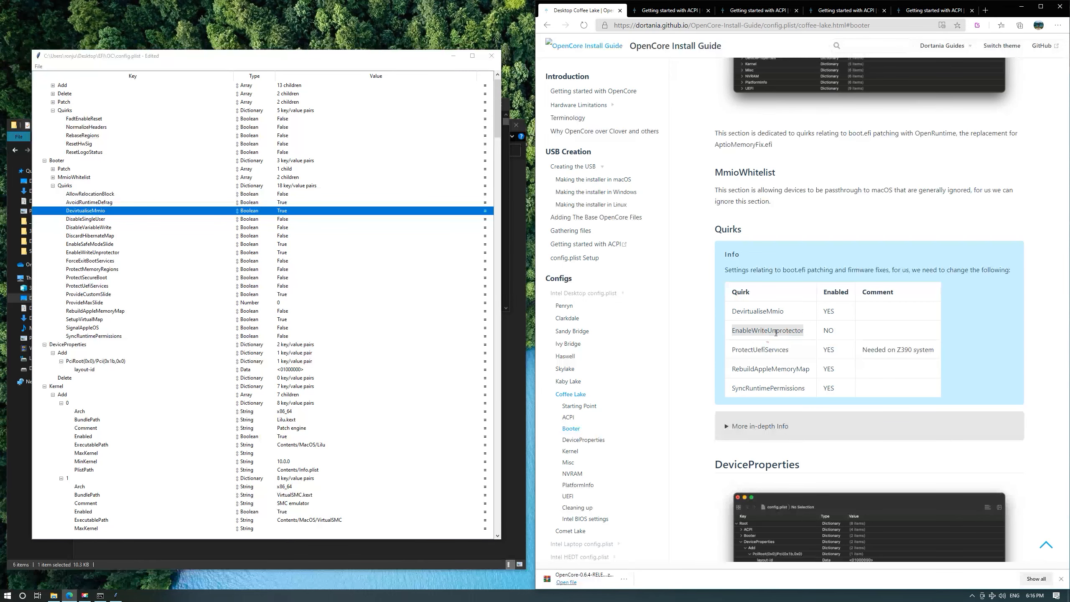
key(ctrl+c)
click(157, 344)
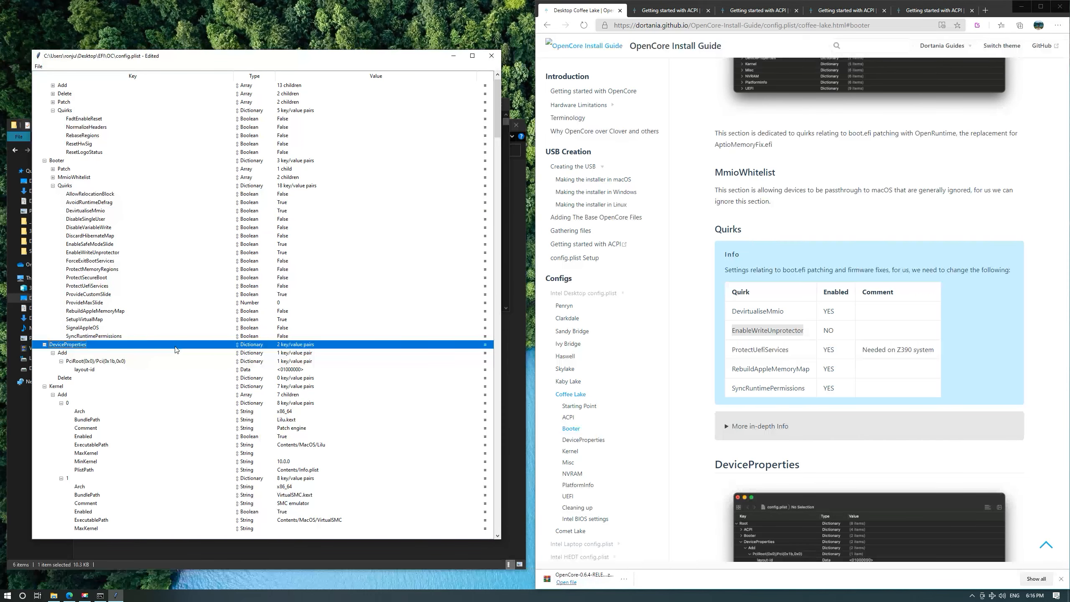
key(ctrl+f)
key(ctrl+v)
key(Return)
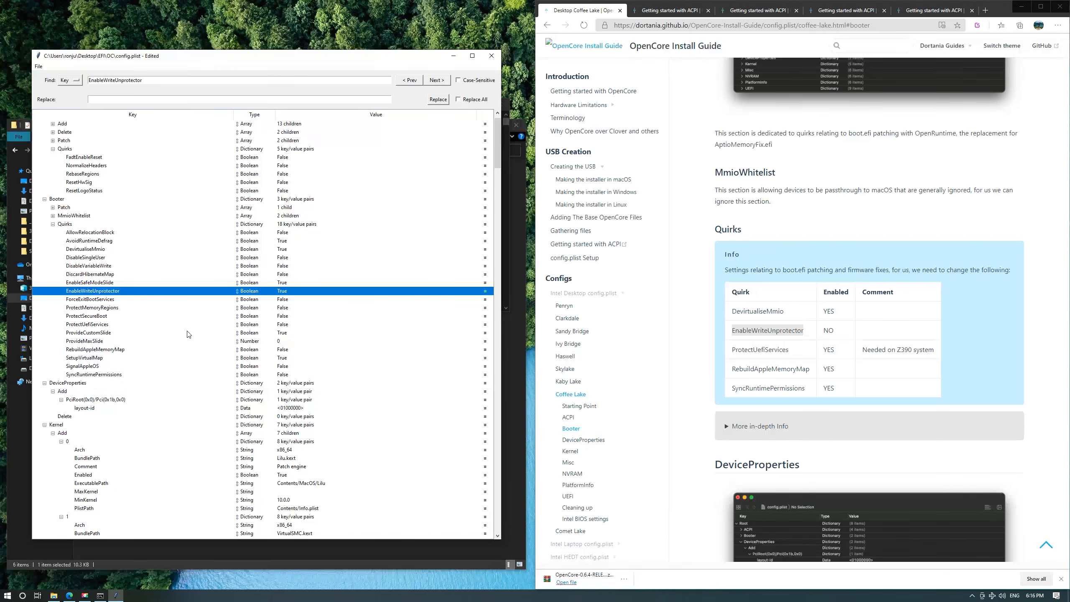
click(282, 291)
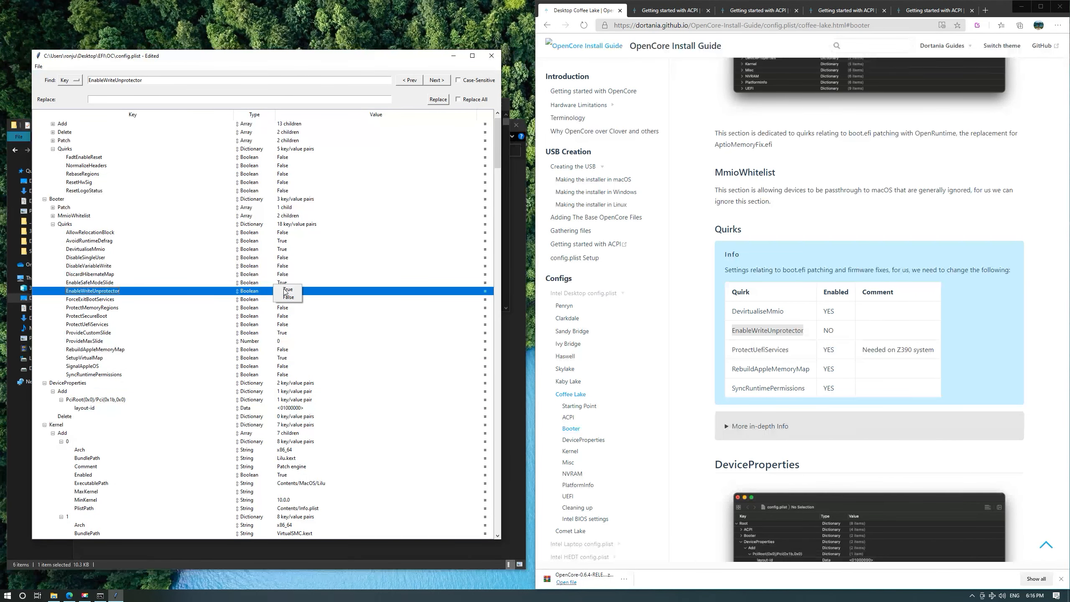
click(288, 298)
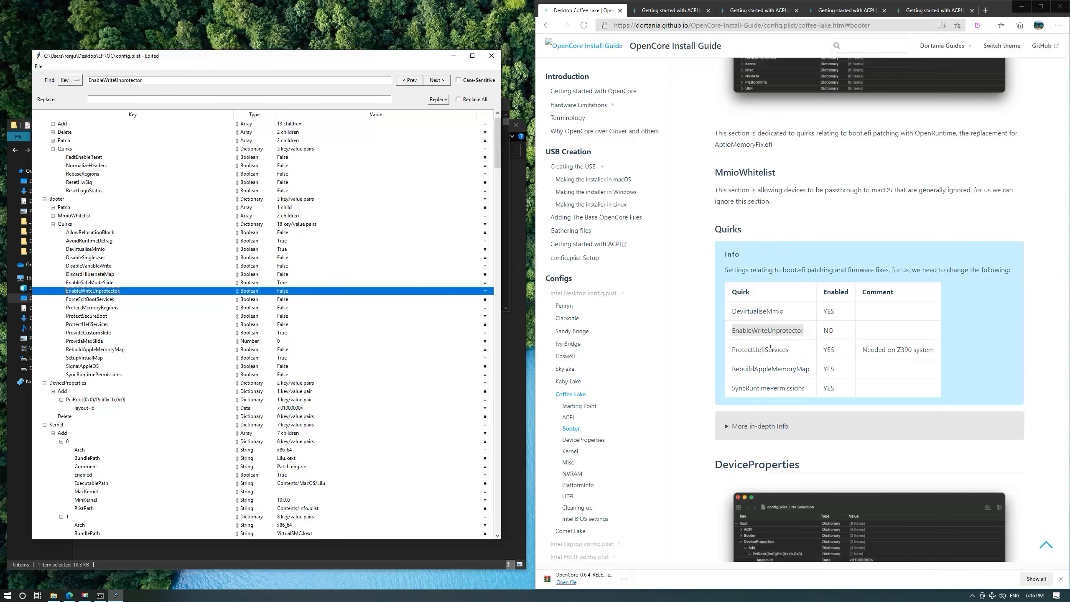
Copy ProtectUefiServices from the guide, find that key in config.plist and set it to True.
double_click(760, 349)
key(ctrl+c)
click(287, 293)
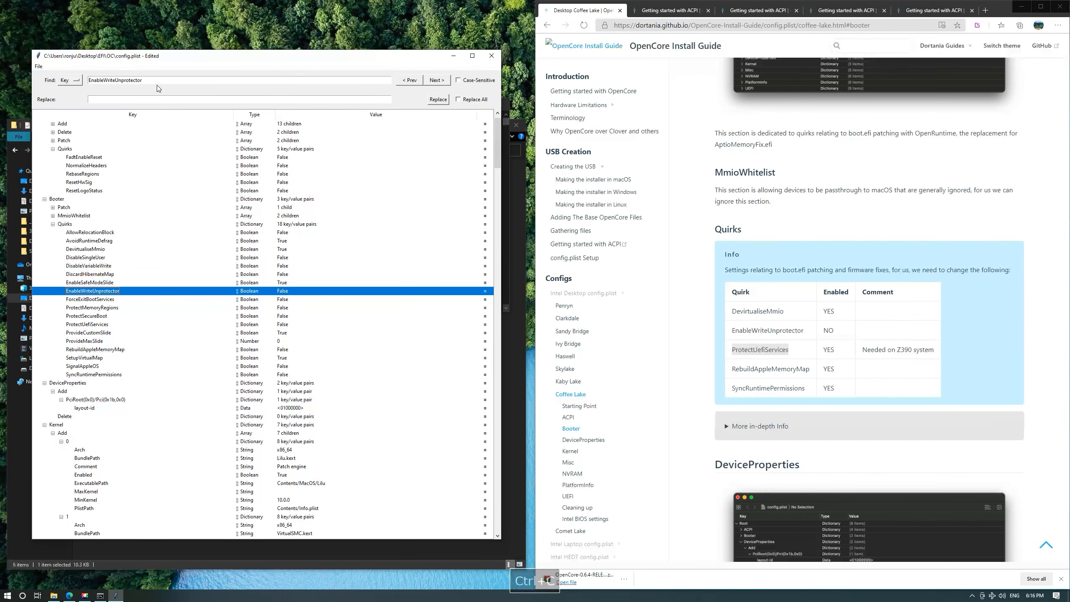
drag(153, 81, 87, 82)
key(ctrl+v)
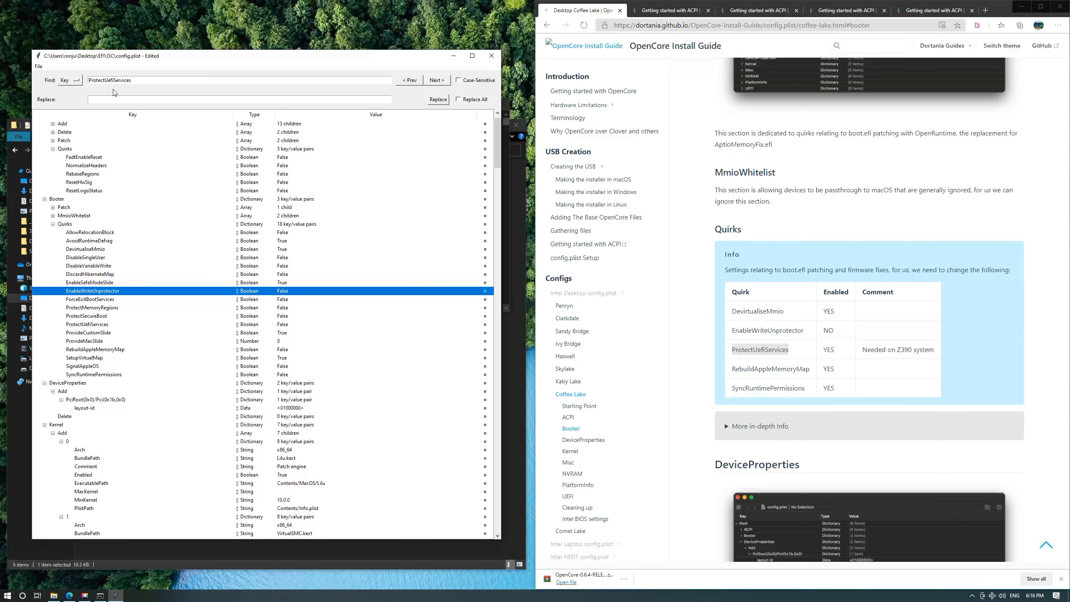
key(Return)
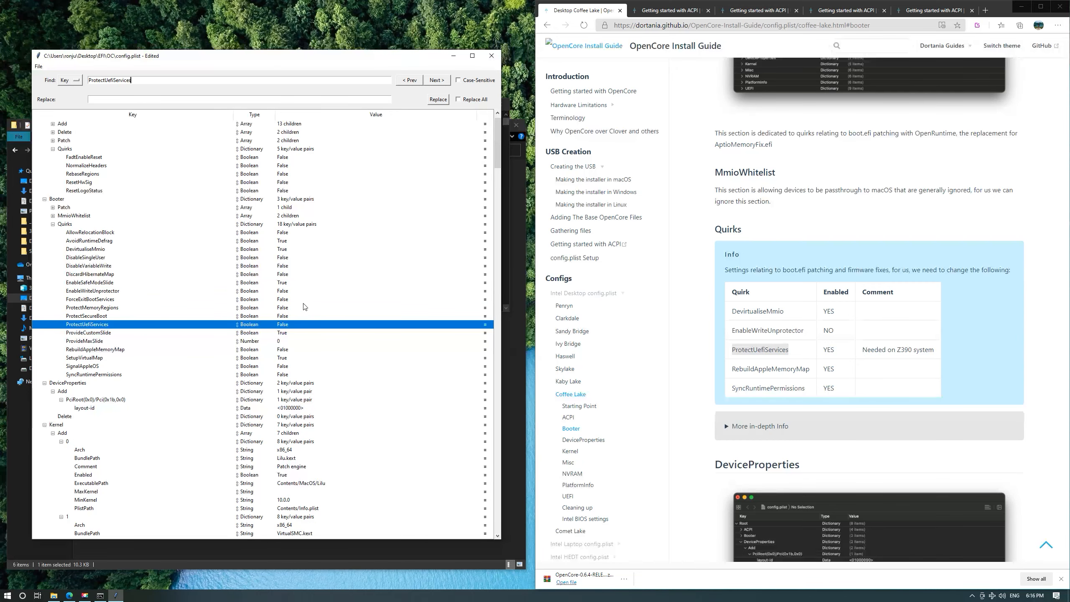
double_click(284, 325)
click(285, 325)
Copy RebuildAppleMemoryMap from the guide, find that key in config.plist and set it to True.
double_click(762, 370)
key(ctrl+c)
click(140, 80)
key(ctrl+a)
key(ctrl+v)
key(Return)
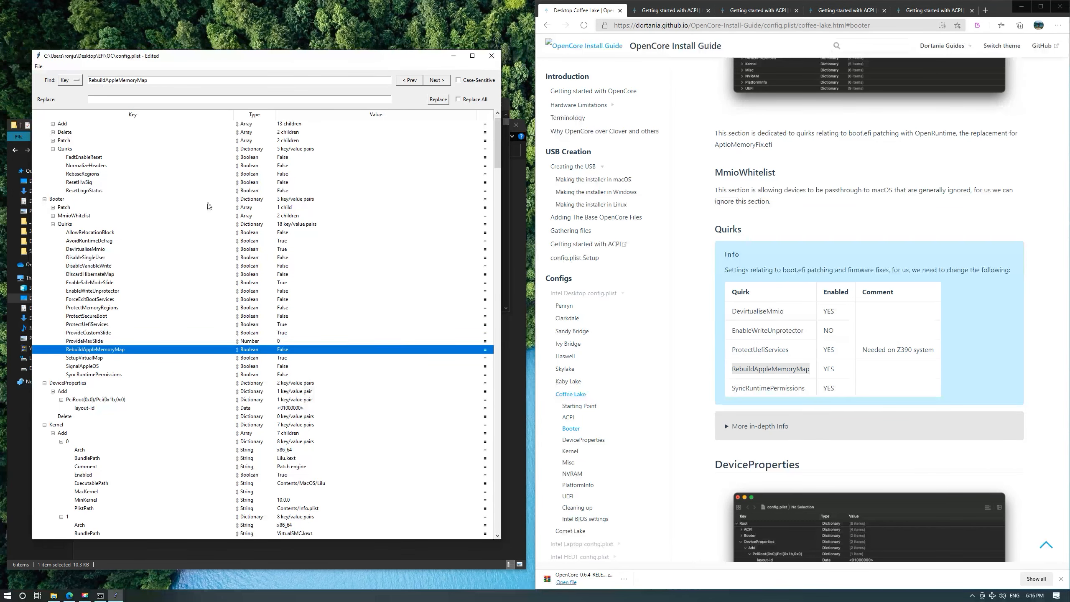
click(283, 349)
click(285, 351)
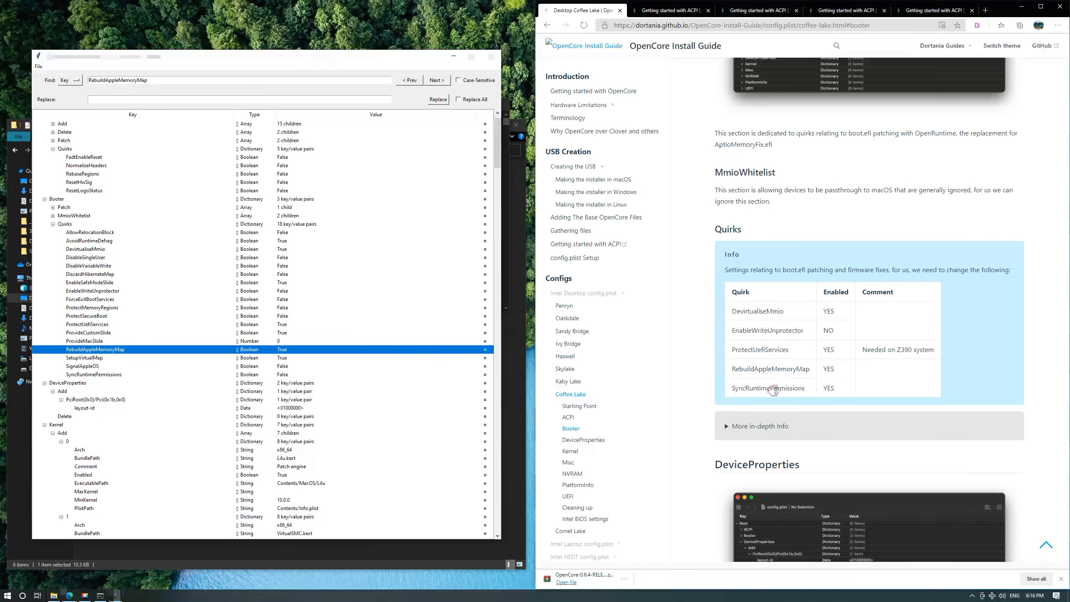
Copy SyncRuntimePermissions from the guide, find that key in config.plist and set it to True.
double_click(796, 387)
key(ctrl+c)
double_click(159, 79)
key(ctrl+v)
key(Return)
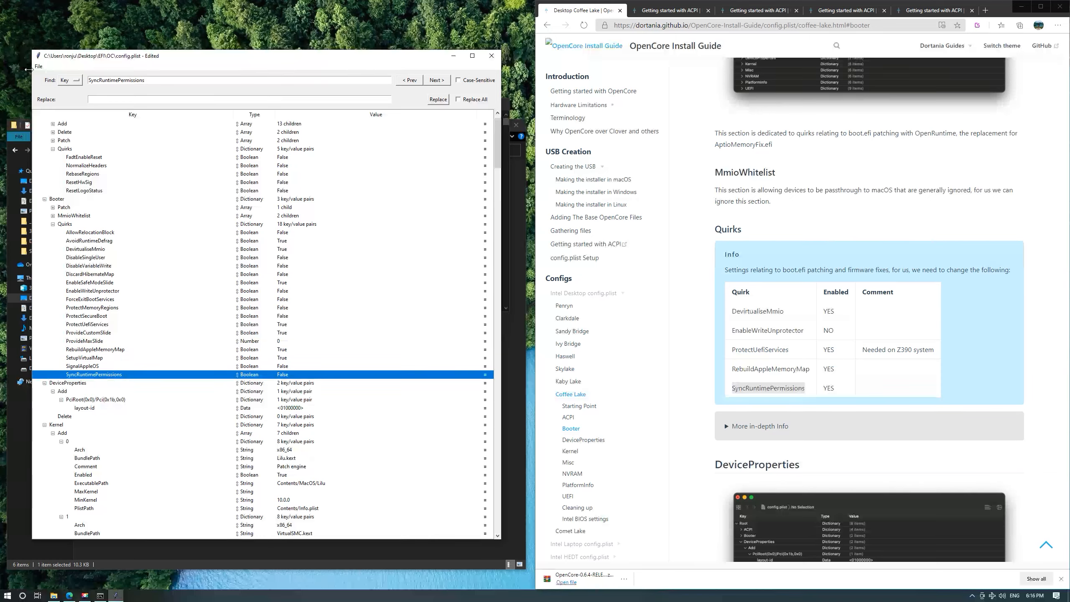
click(285, 375)
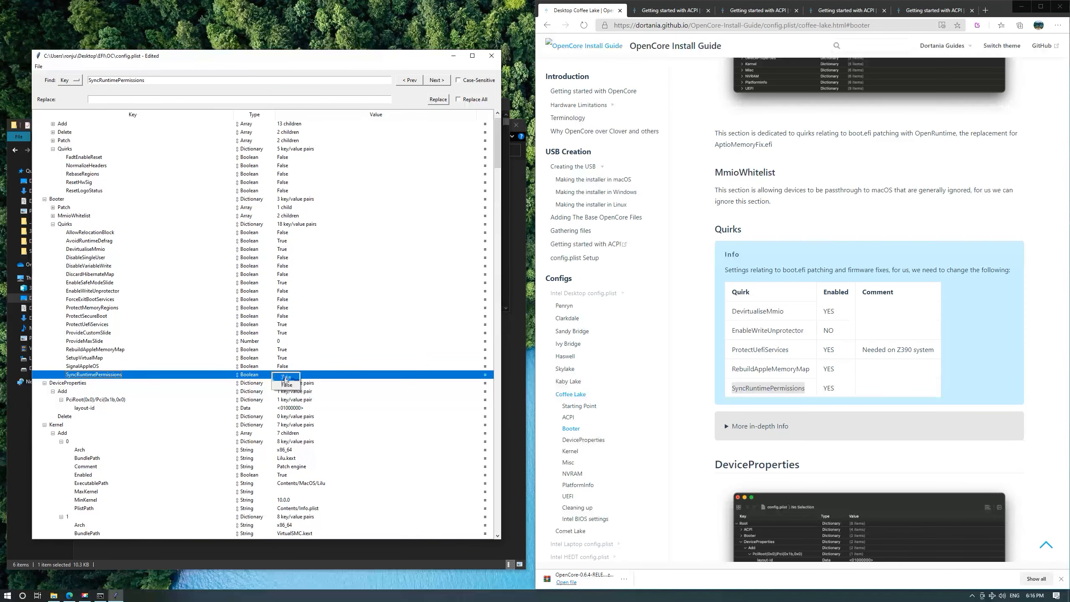
click(285, 377)
Review the guide's DeviceProperties section, covering the iGPU properties for PciRoot(0x0)/Pci(0x2,0x0) and the audio layout-id notes.
scroll(311, 372, down, 3)
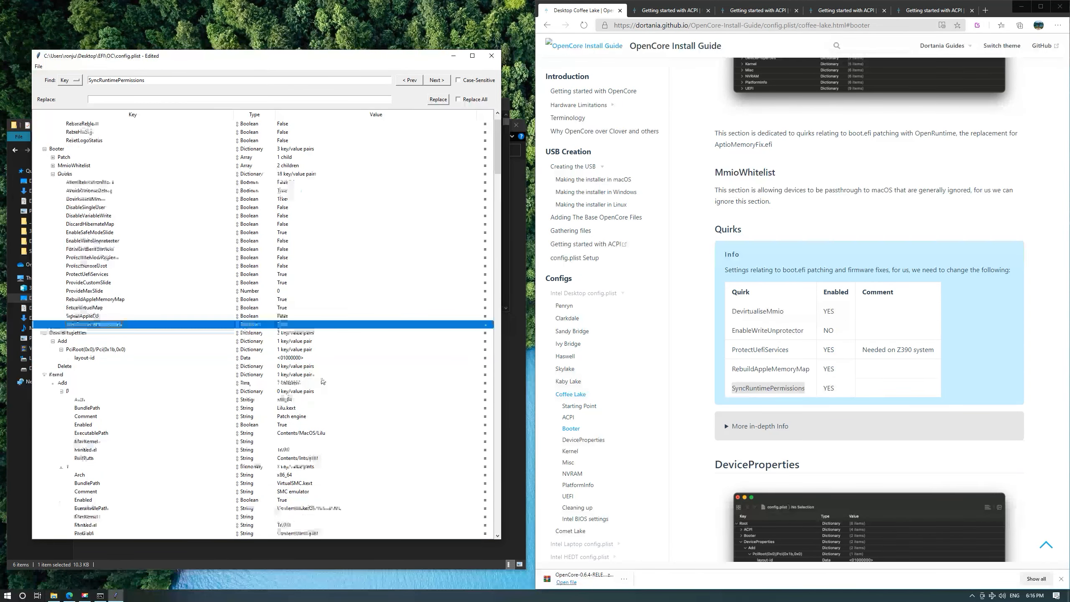
scroll(320, 363, down, 4)
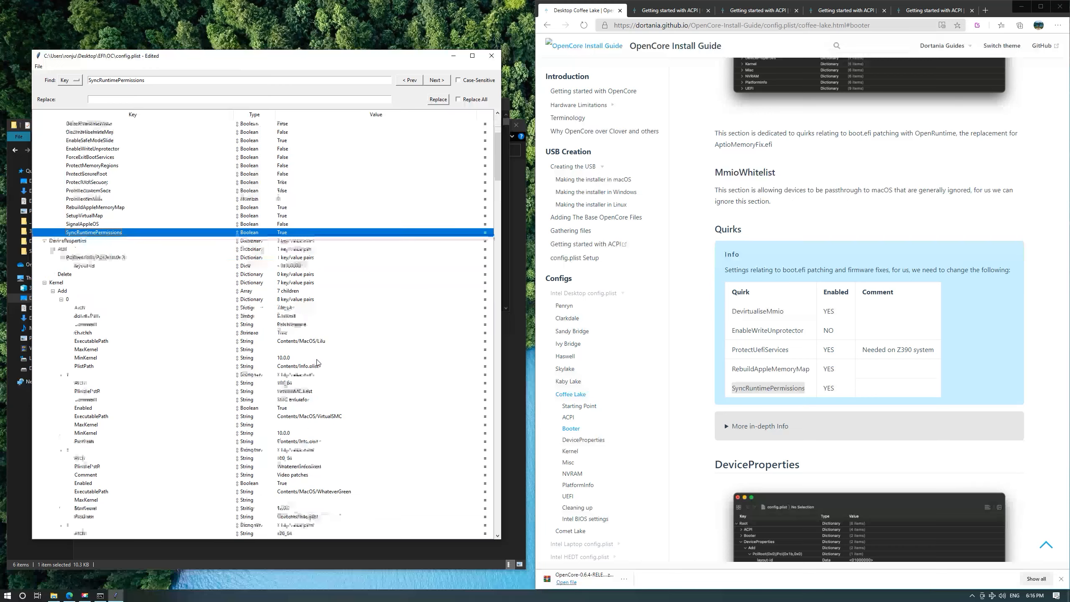
click(693, 381)
scroll(693, 381, down, 5)
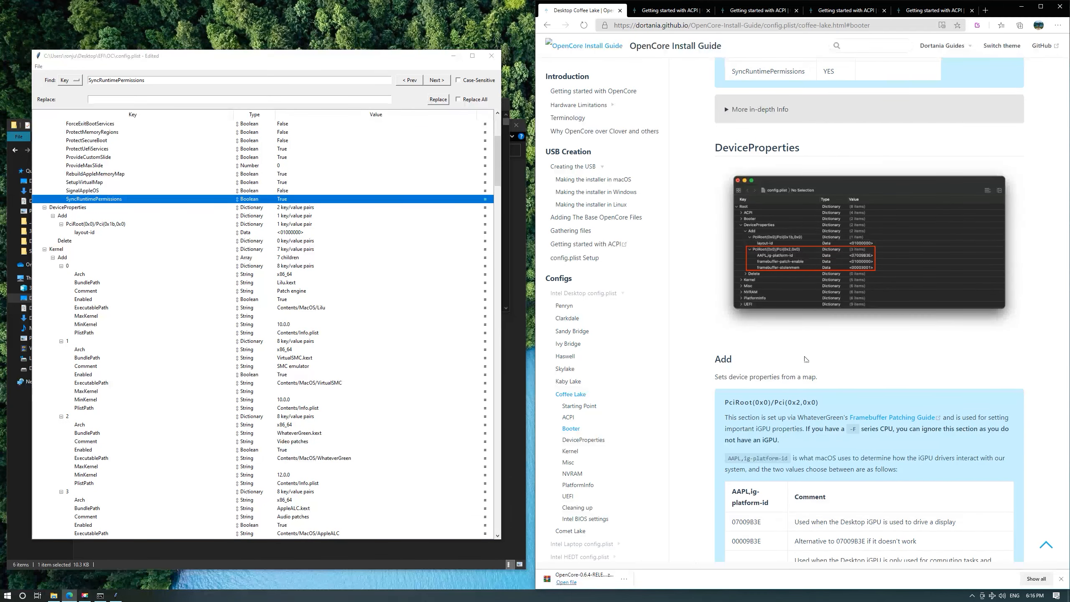
scroll(805, 366, down, 5)
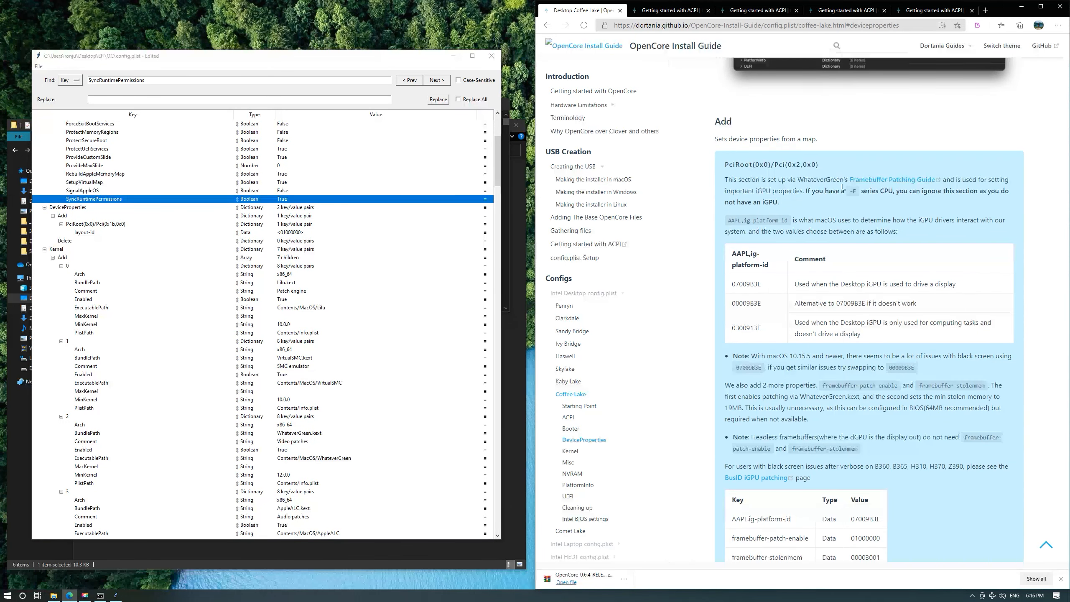
drag(711, 139, 848, 143)
click(785, 178)
scroll(747, 283, down, 2)
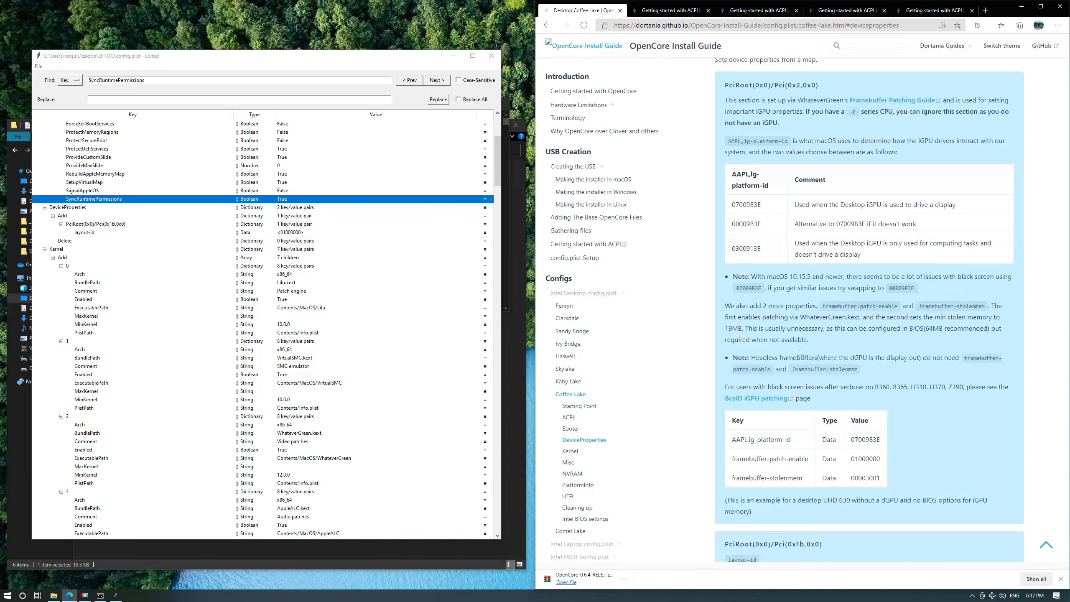
scroll(789, 336, down, 2)
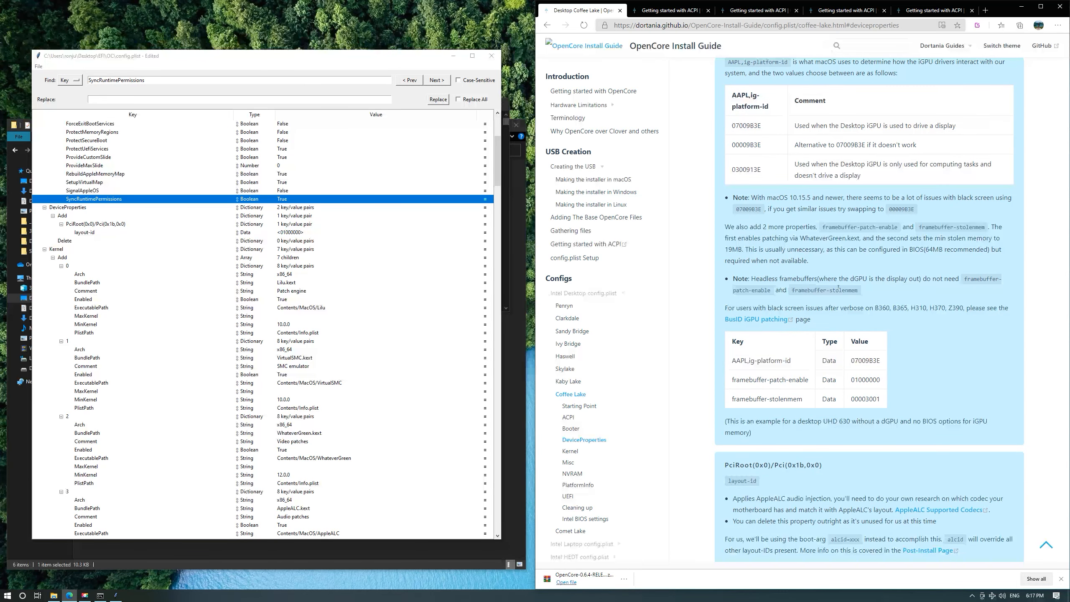
scroll(944, 305, down, 4)
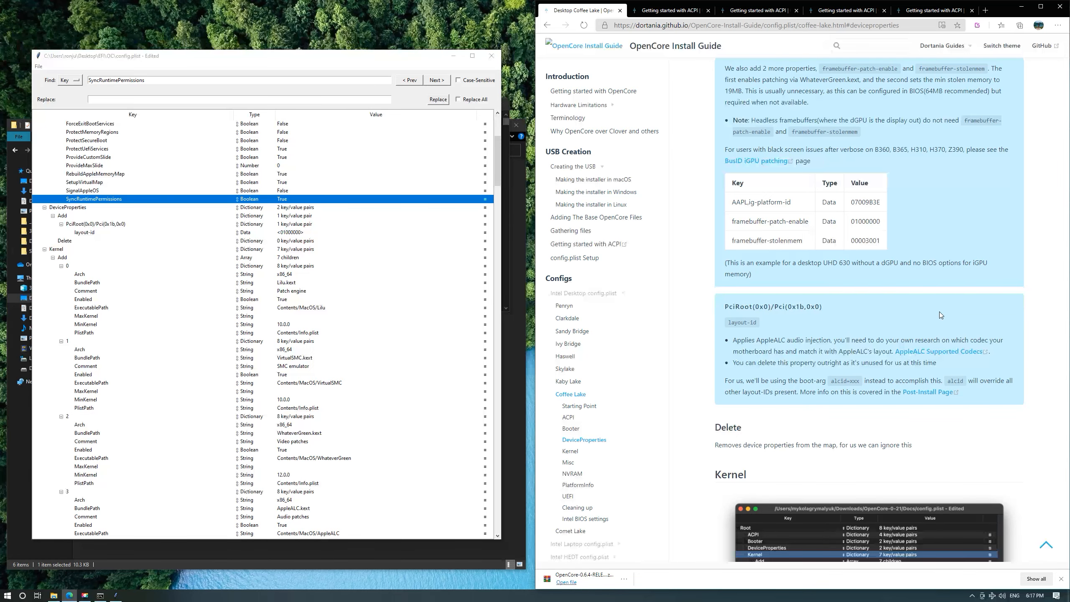
scroll(938, 316, down, 6)
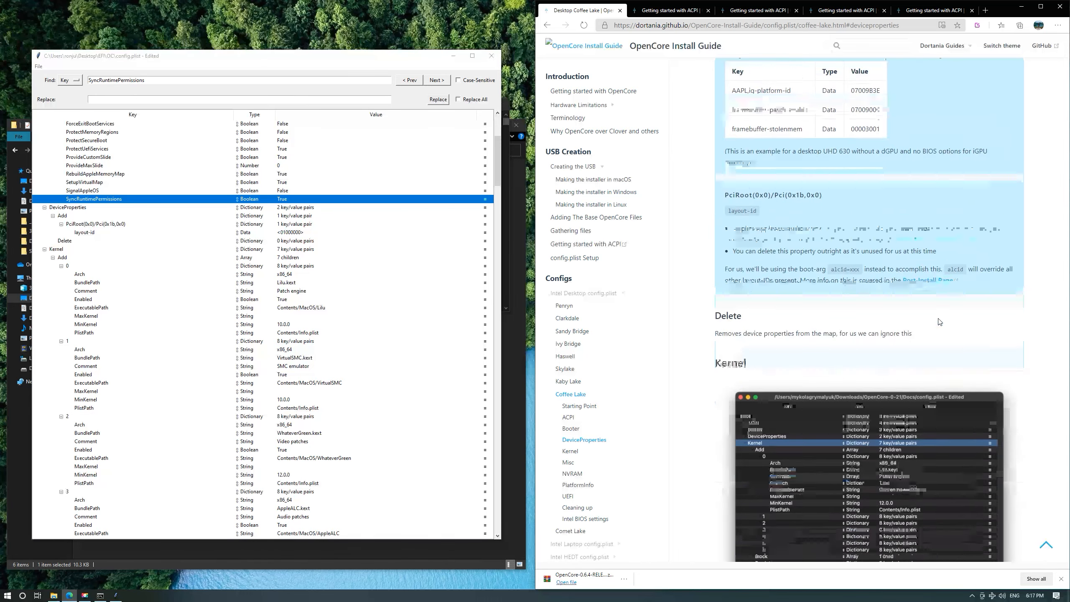
Read the guide's Kernel section, including the in-depth info on adding kexts, through to its Quirks table.
scroll(912, 291, down, 2)
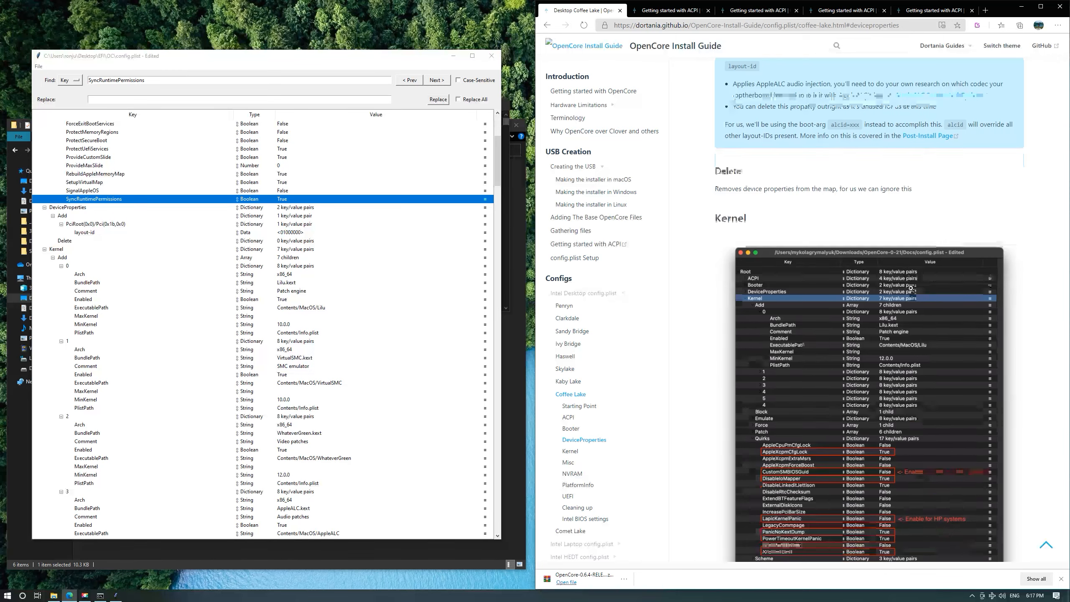
scroll(909, 140, down, 8)
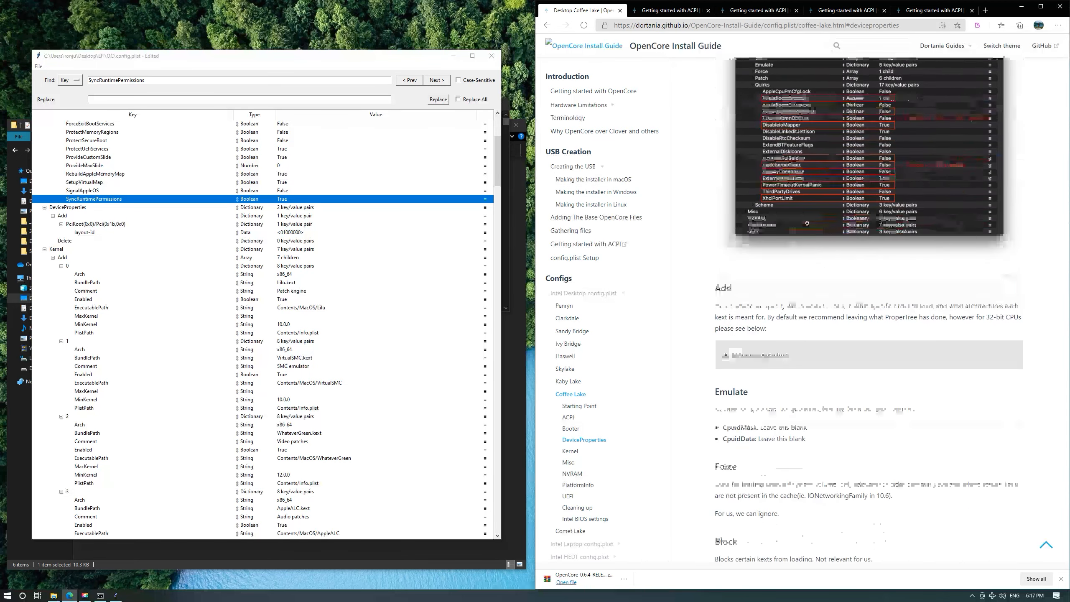
scroll(806, 296, down, 4)
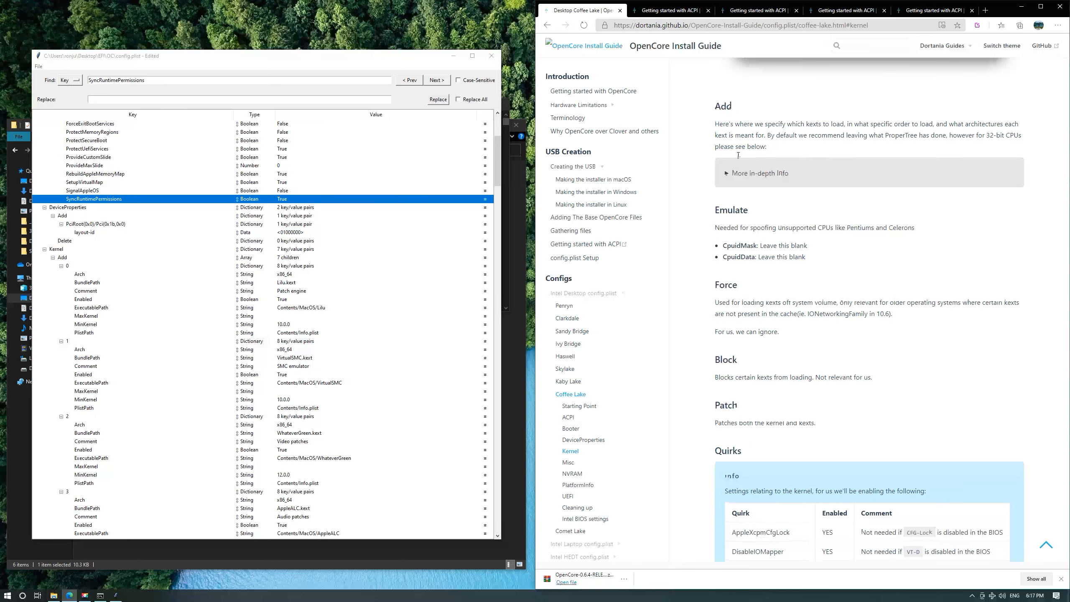
scroll(742, 160, up, 6)
scroll(748, 369, down, 4)
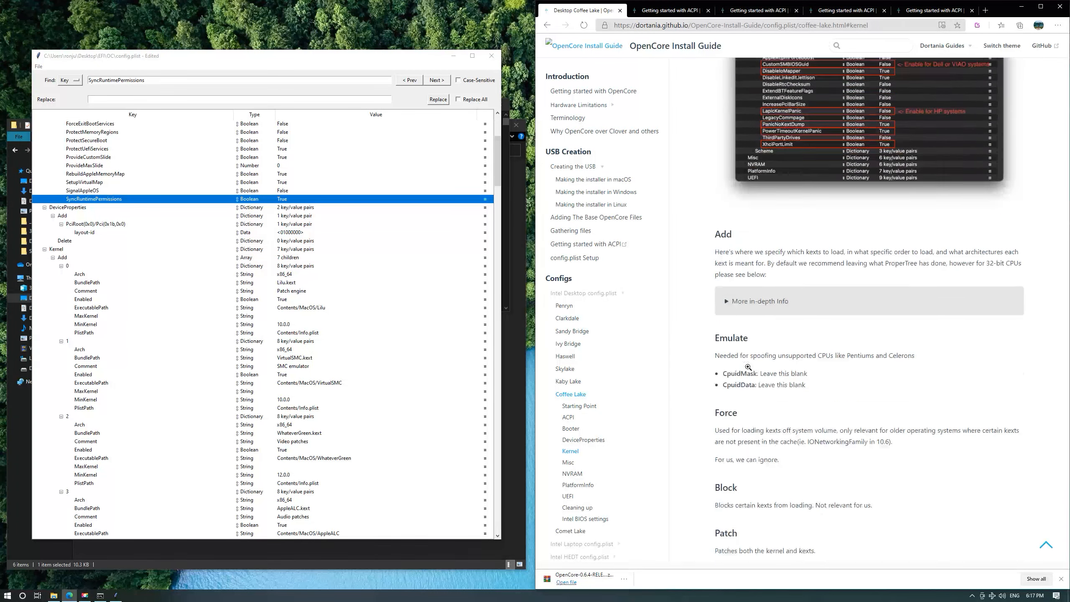
scroll(748, 367, down, 4)
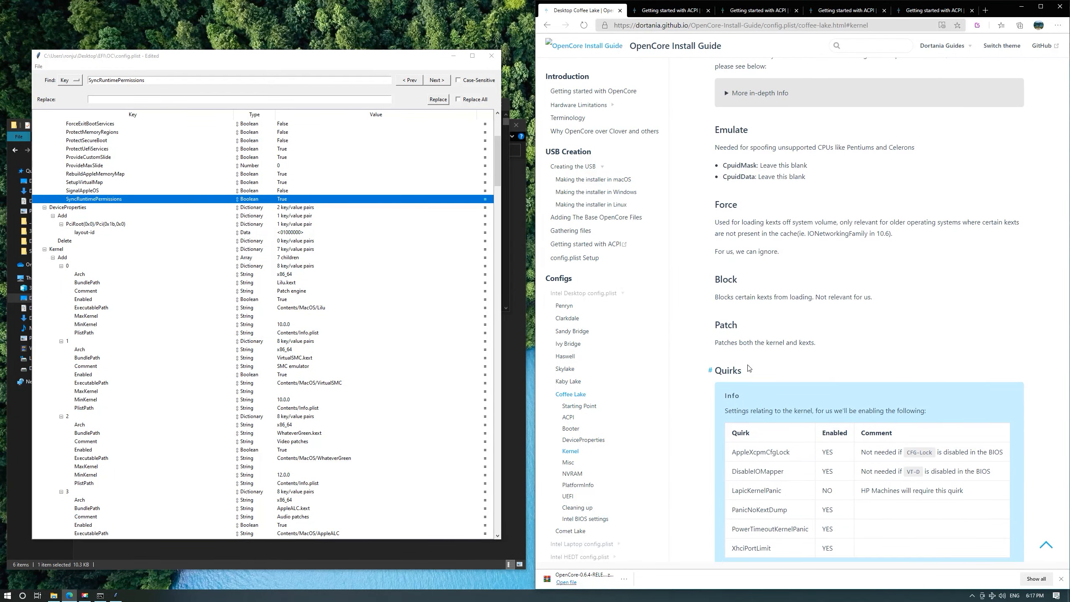
scroll(748, 368, up, 4)
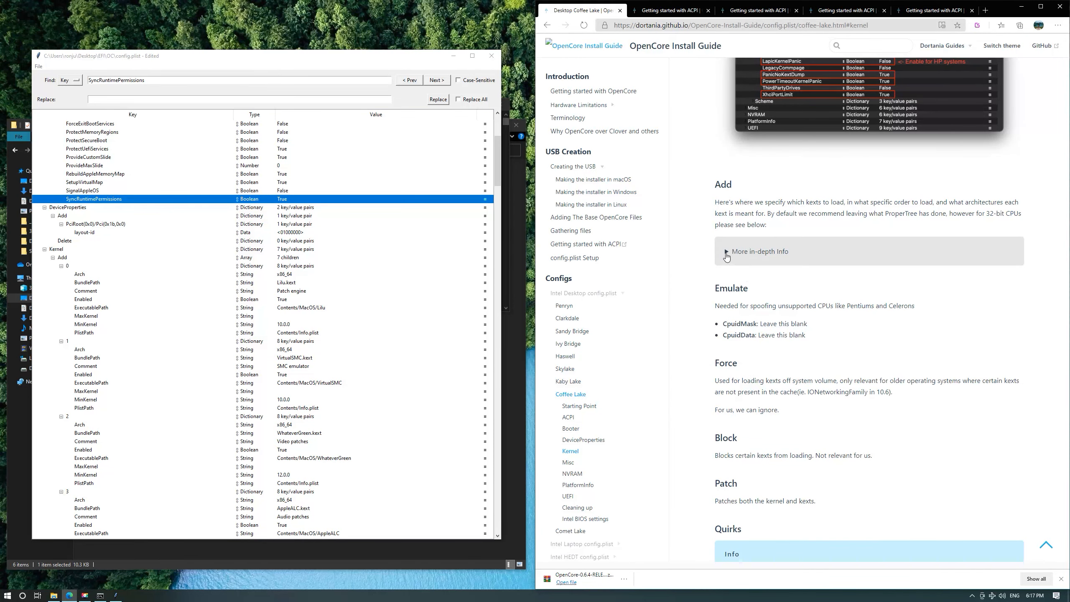
click(726, 253)
scroll(720, 296, down, 2)
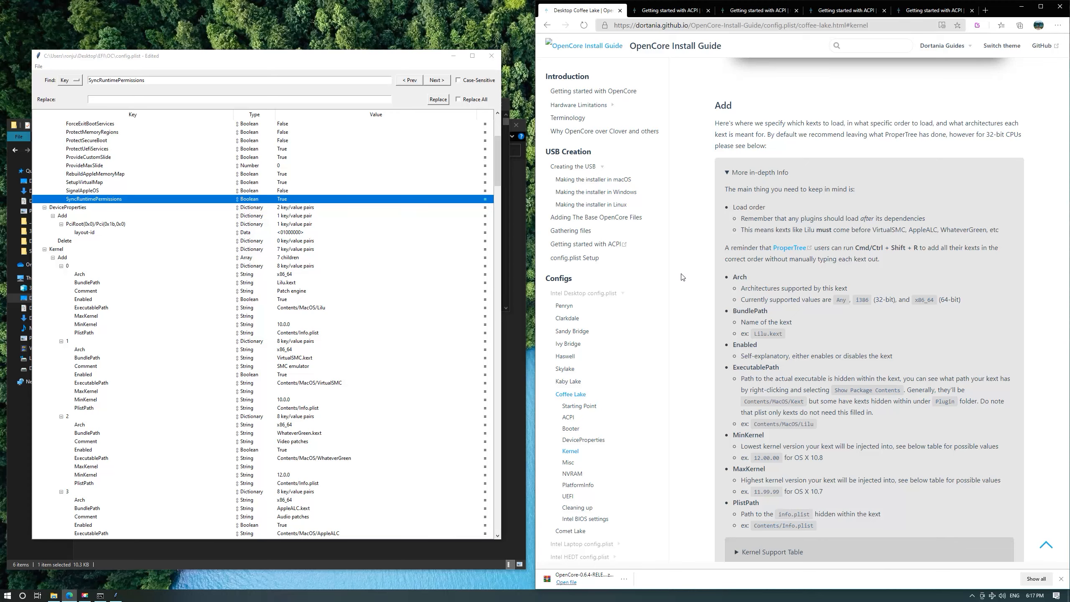
scroll(683, 277, down, 1)
scroll(683, 278, up, 5)
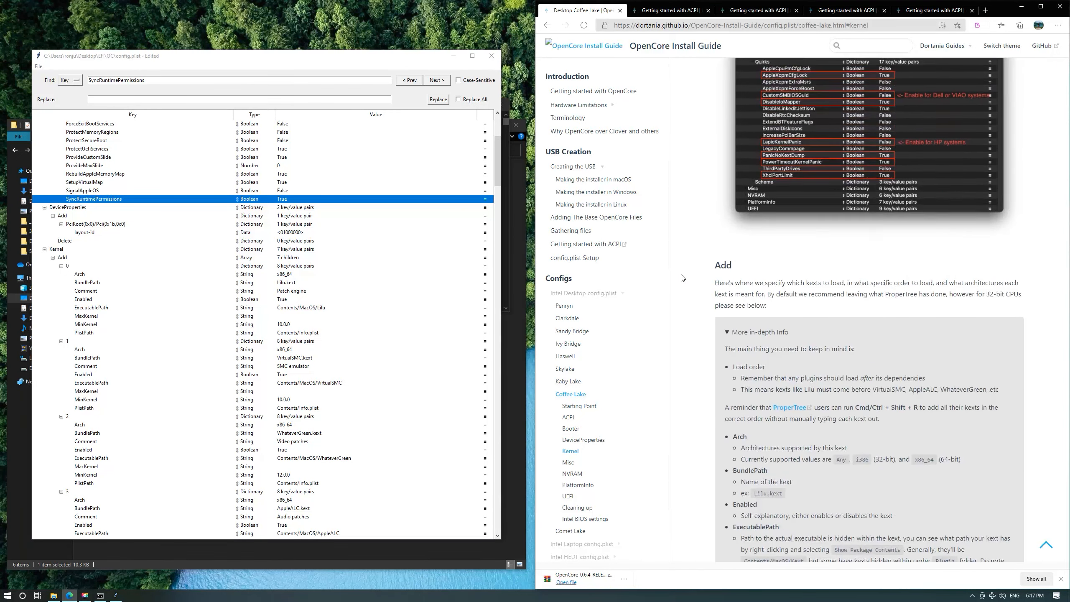
scroll(683, 278, up, 6)
scroll(691, 284, down, 9)
scroll(701, 289, up, 8)
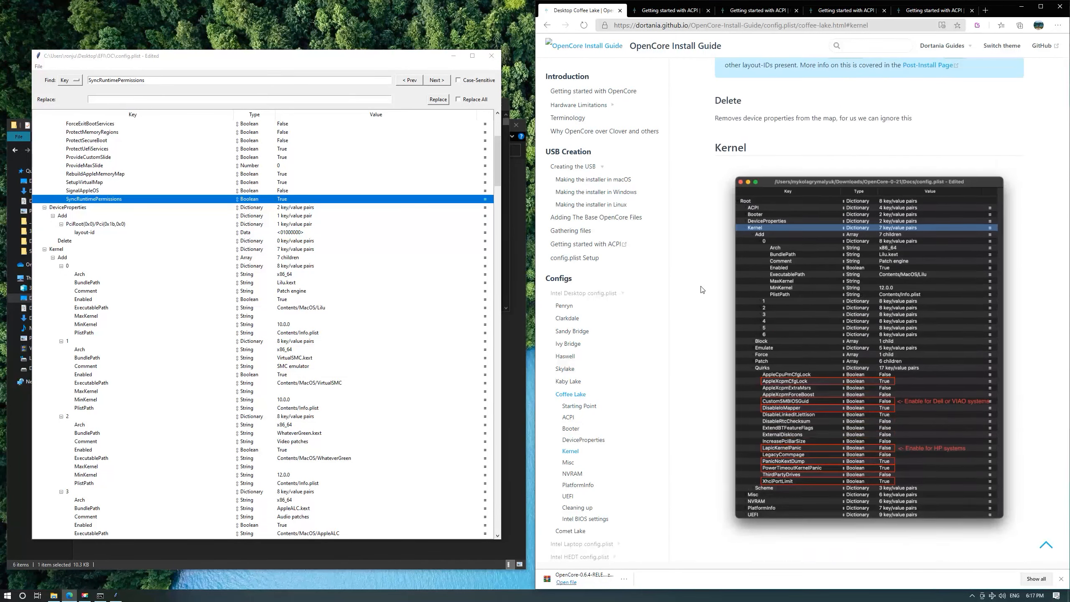
scroll(710, 375, down, 10)
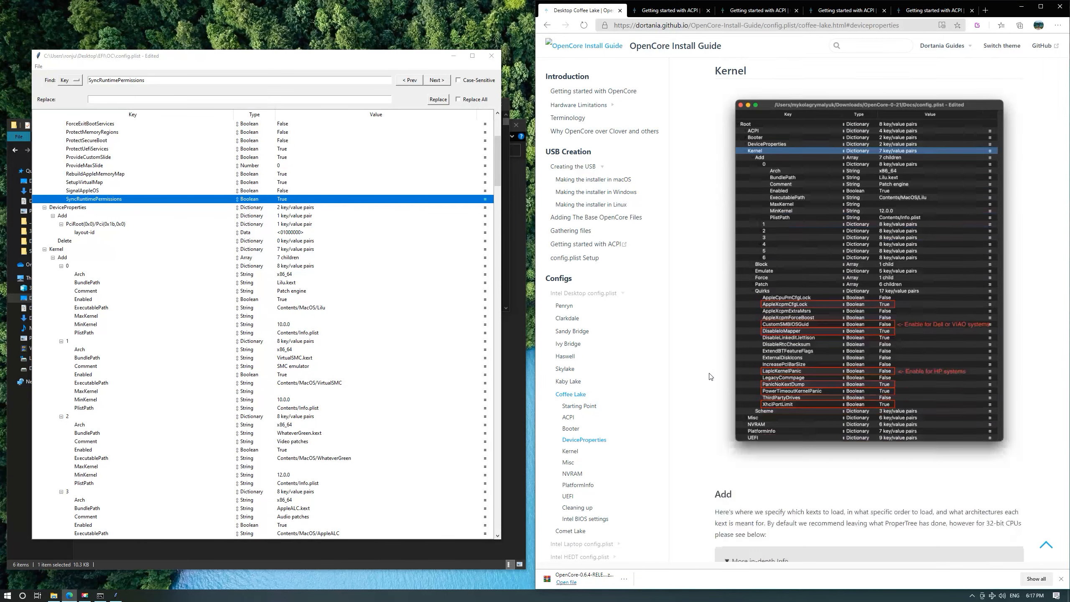
scroll(701, 358, down, 3)
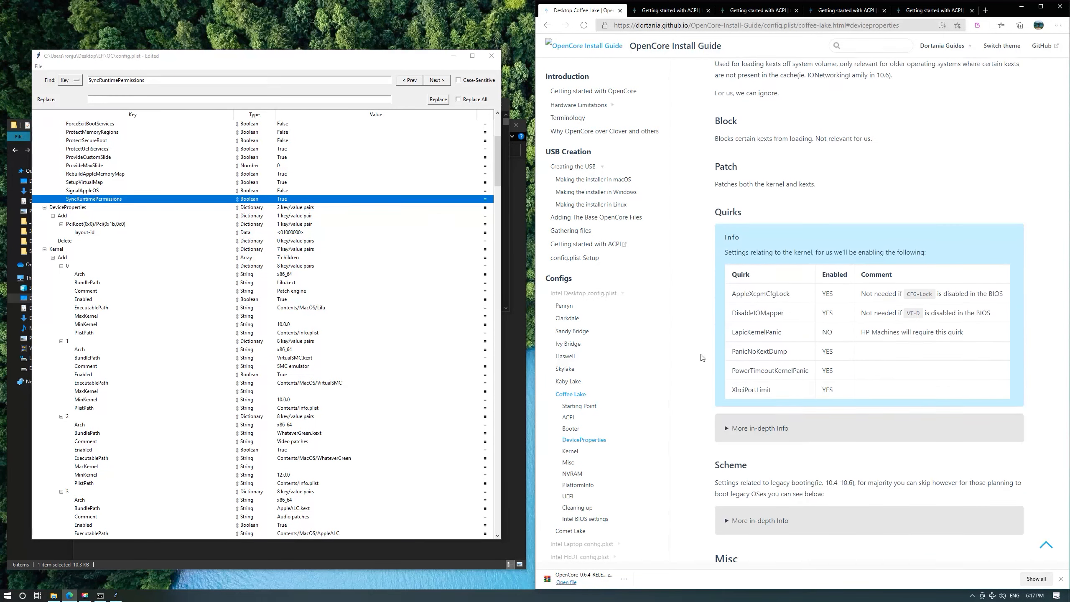
Copy AppleXcpmCfgLock from the guide, find that key under Kernel Quirks in config.plist and set it to True.
double_click(750, 294)
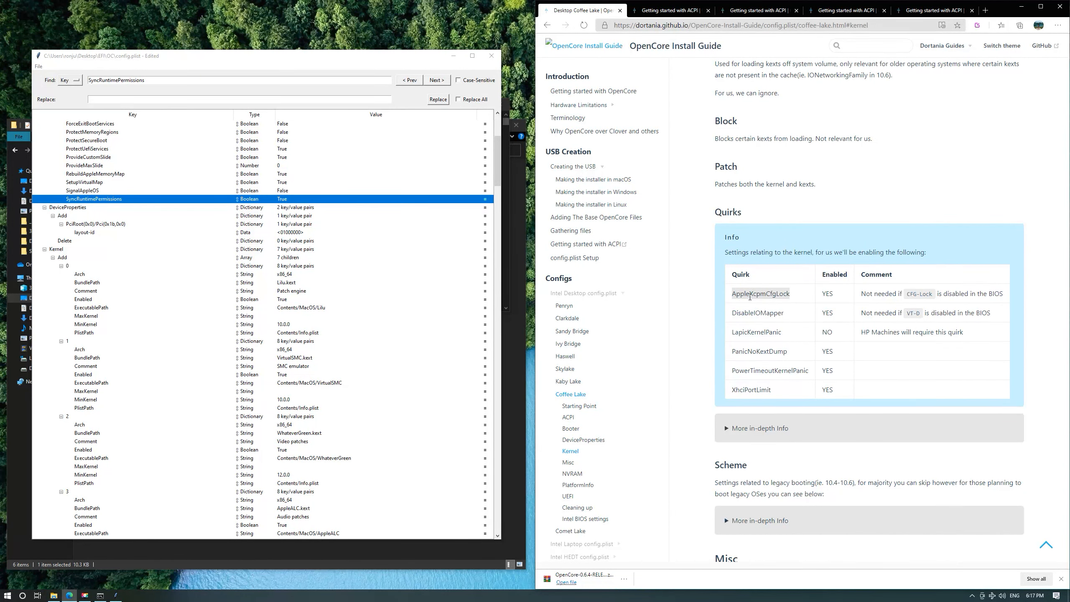
key(ctrl+c)
click(126, 80)
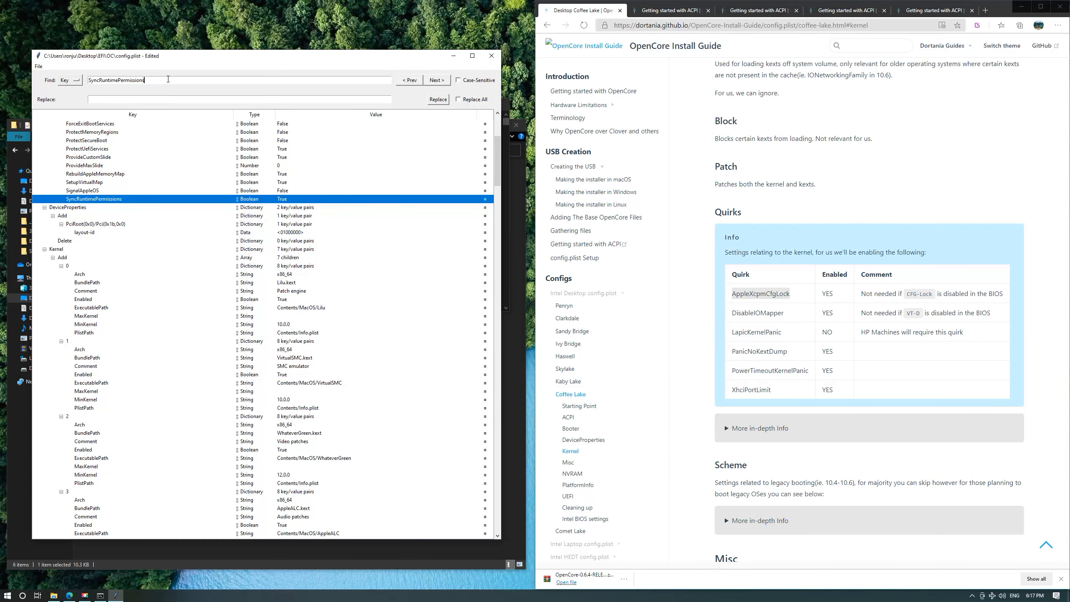
double_click(126, 80)
key(ctrl+v)
key(Return)
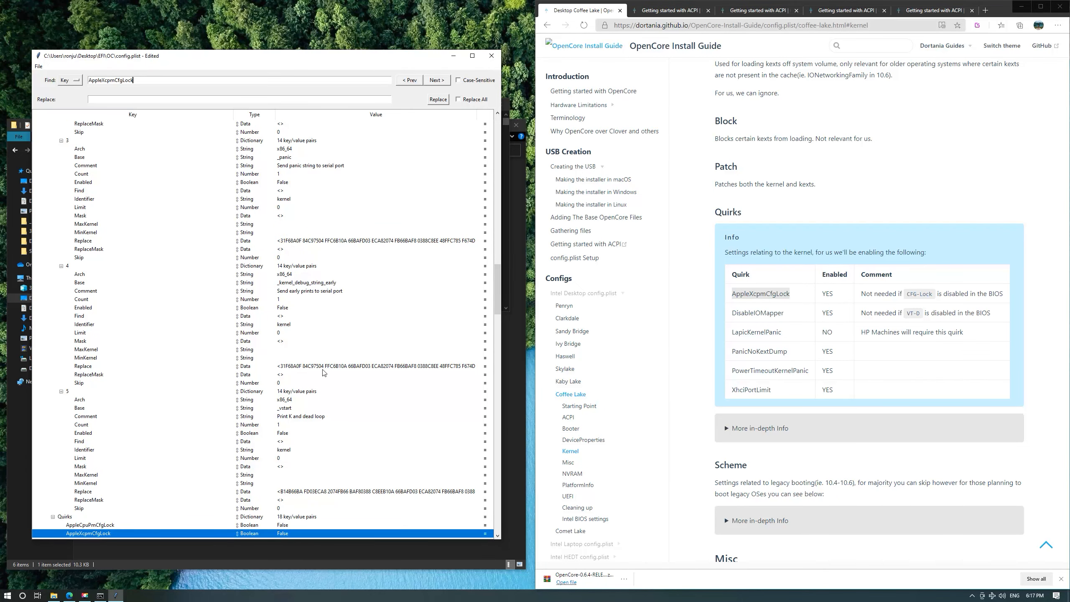
scroll(323, 372, down, 5)
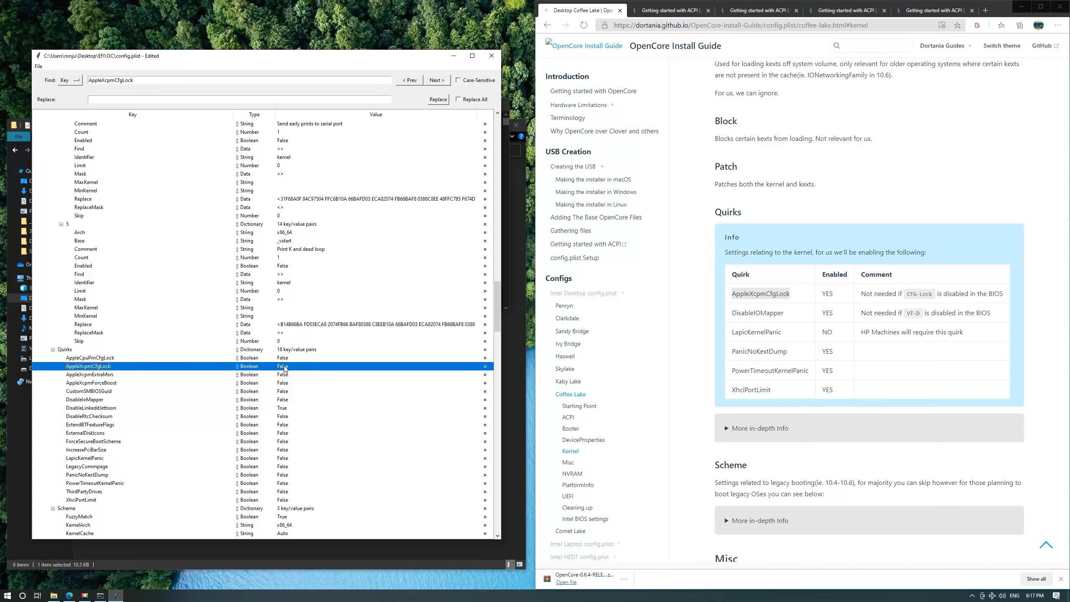
click(284, 369)
click(296, 366)
Copy DisableIOMapper from the guide, find the matching key under Kernel Quirks and set it to True.
double_click(757, 313)
key(ctrl+c)
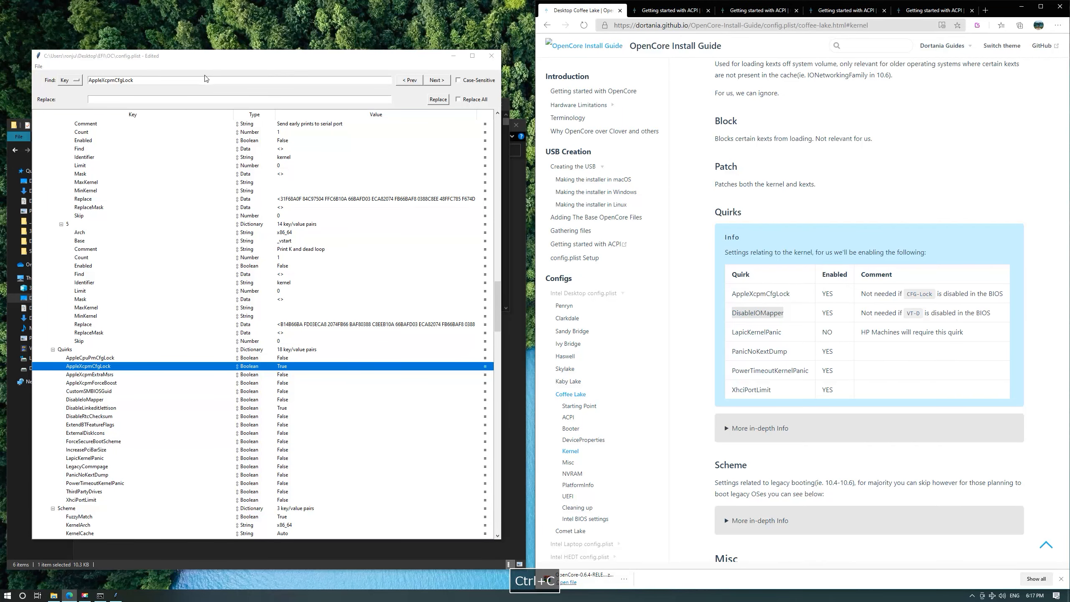
click(169, 79)
key(ctrl+v)
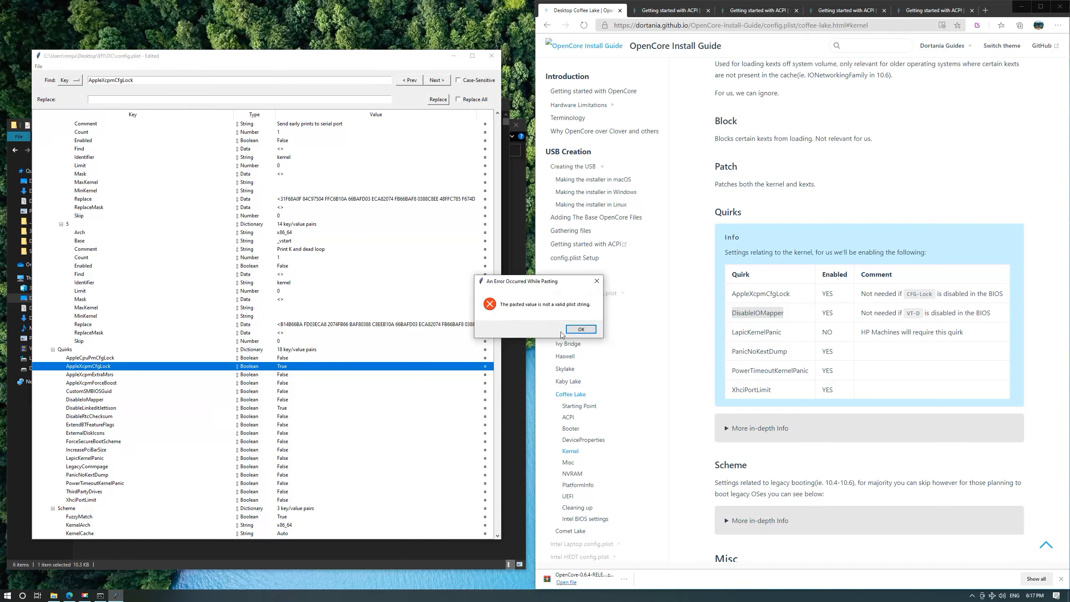
click(581, 329)
key(ctrl+a)
key(ctrl+v)
key(Return)
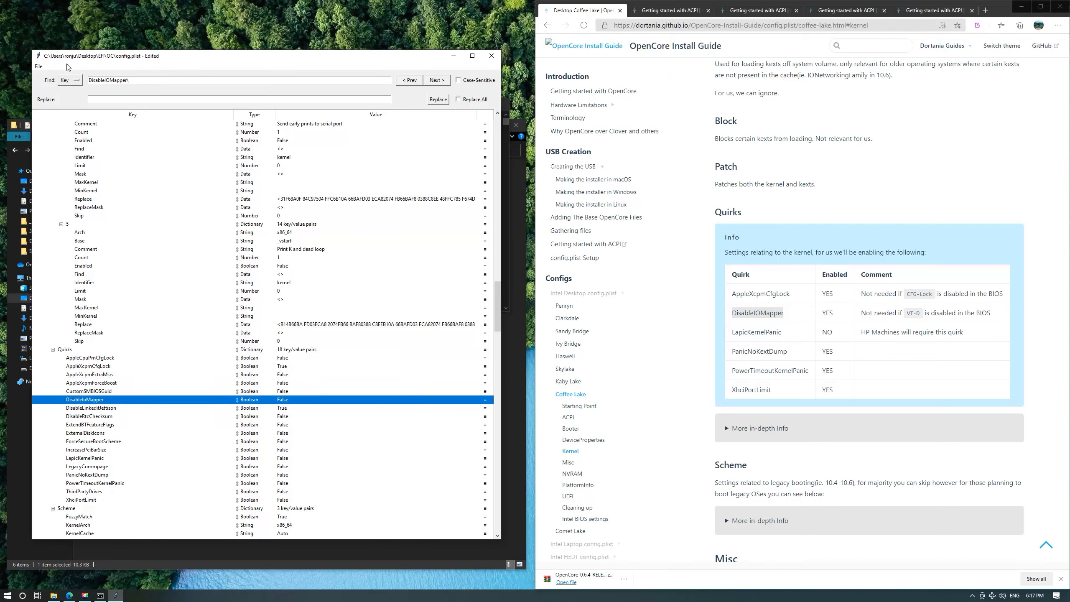
double_click(285, 401)
click(289, 398)
click(718, 404)
Copy LapicKernelPanic from the guide, find that key under Kernel Quirks and set it to False.
double_click(758, 332)
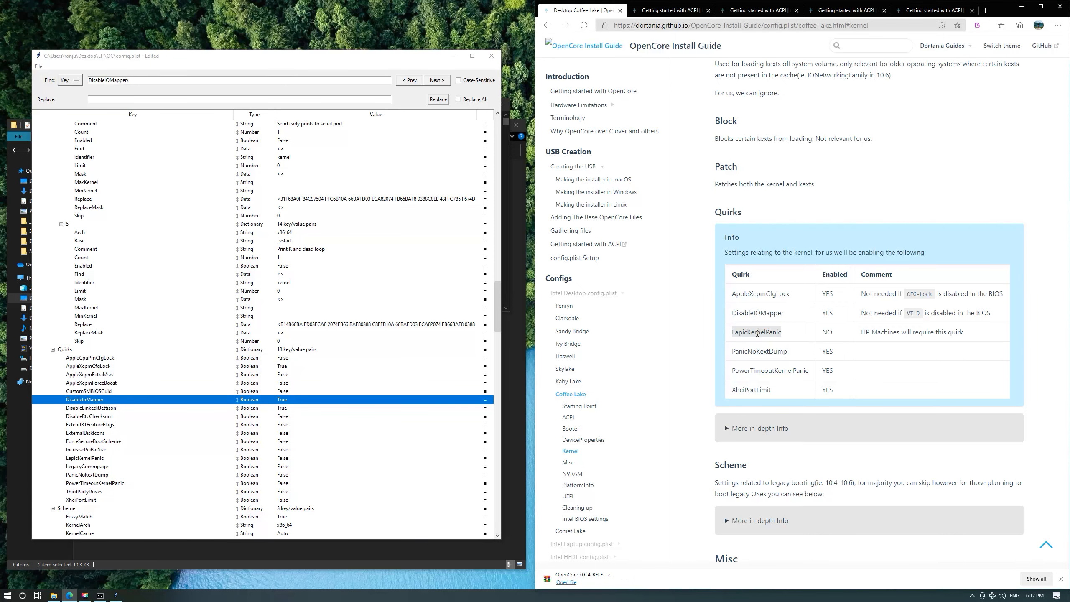
key(ctrl+c)
click(150, 79)
key(ctrl+a)
key(ctrl+v)
key(Return)
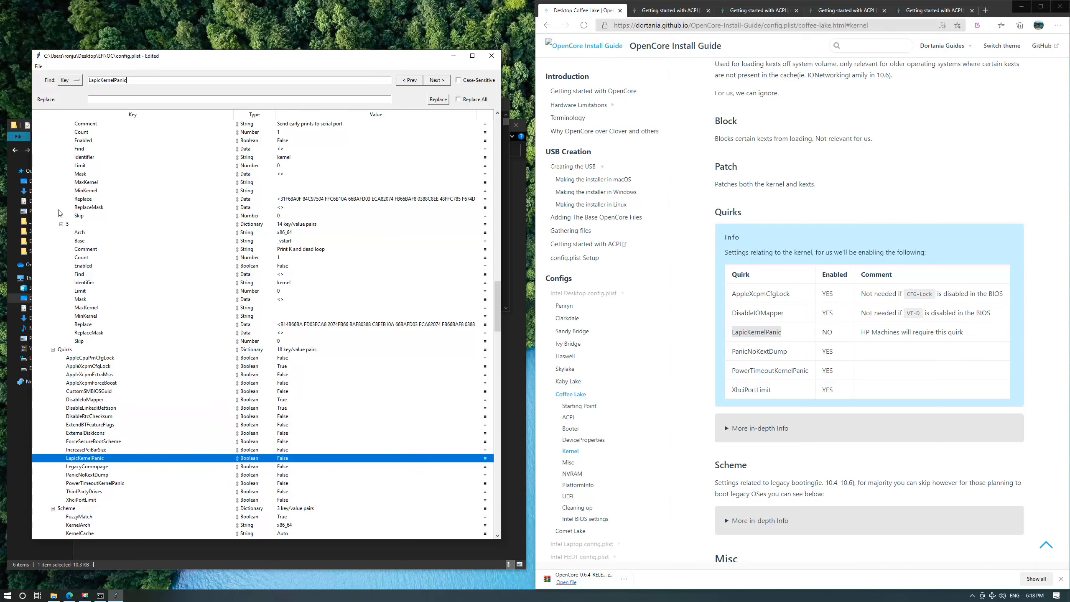
scroll(246, 432, down, 1)
double_click(283, 434)
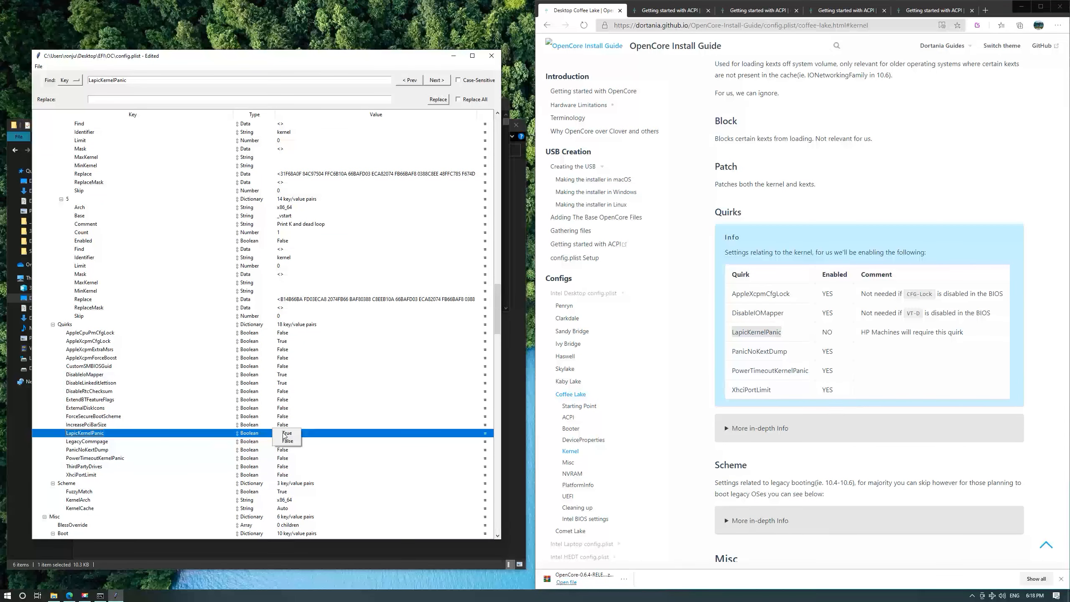
click(282, 435)
double_click(283, 434)
click(291, 444)
click(291, 443)
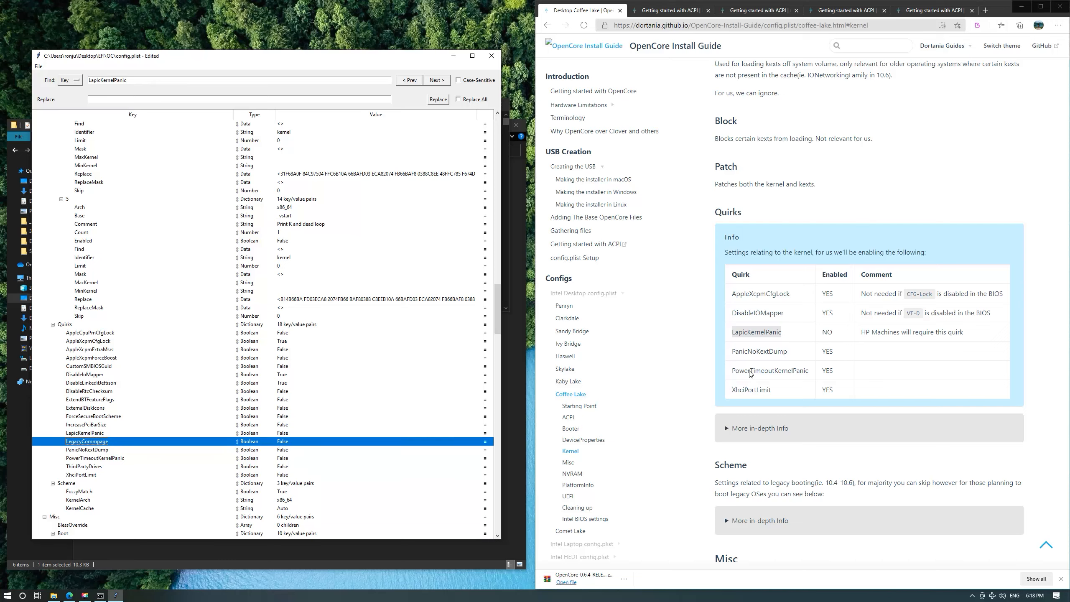
Copy PanicNoKextDump from the guide, find that key under Kernel Quirks and set it to True.
double_click(764, 352)
key(ctrl+c)
click(136, 88)
key(ctrl+v)
key(Return)
double_click(137, 79)
key(ctrl+v)
key(Return)
scroll(299, 421, down, 1)
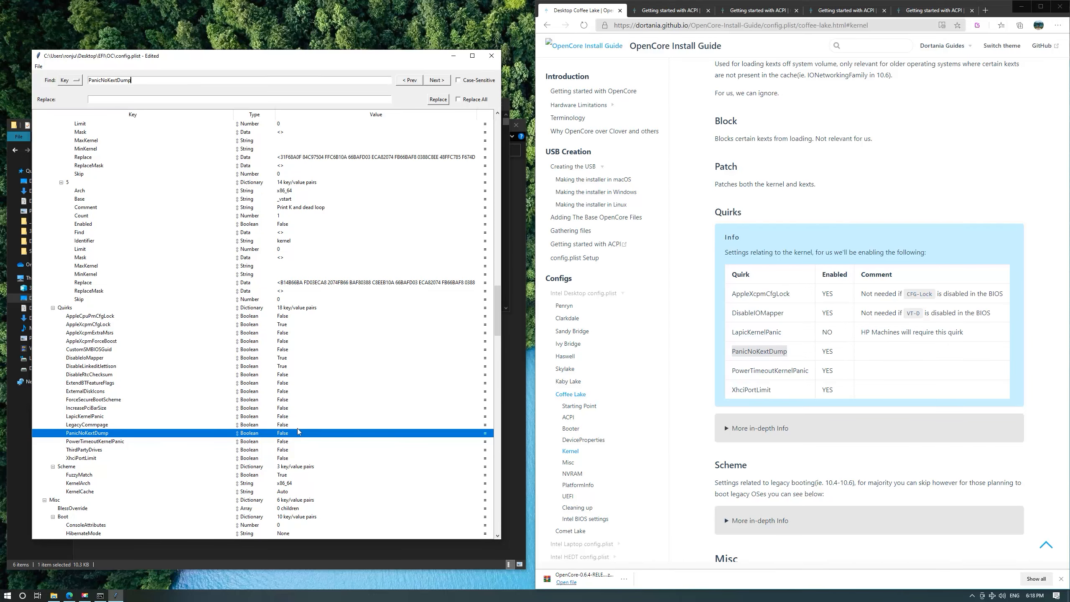
click(282, 437)
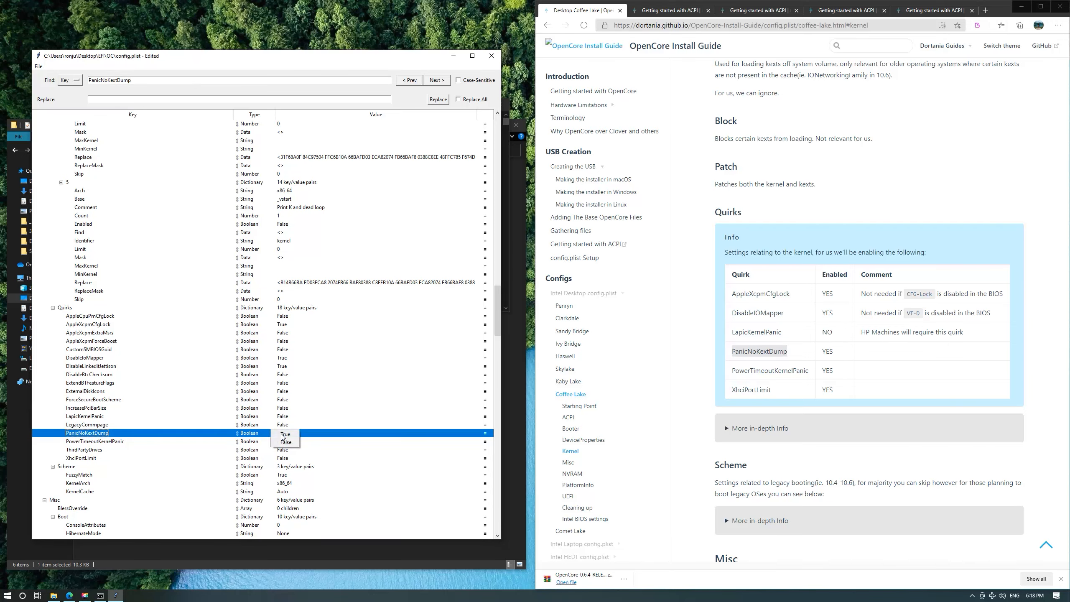
click(282, 434)
Set PowerTimeoutKernelPanic under Kernel Quirks in config.plist to True, following the guide's quirk table.
click(101, 441)
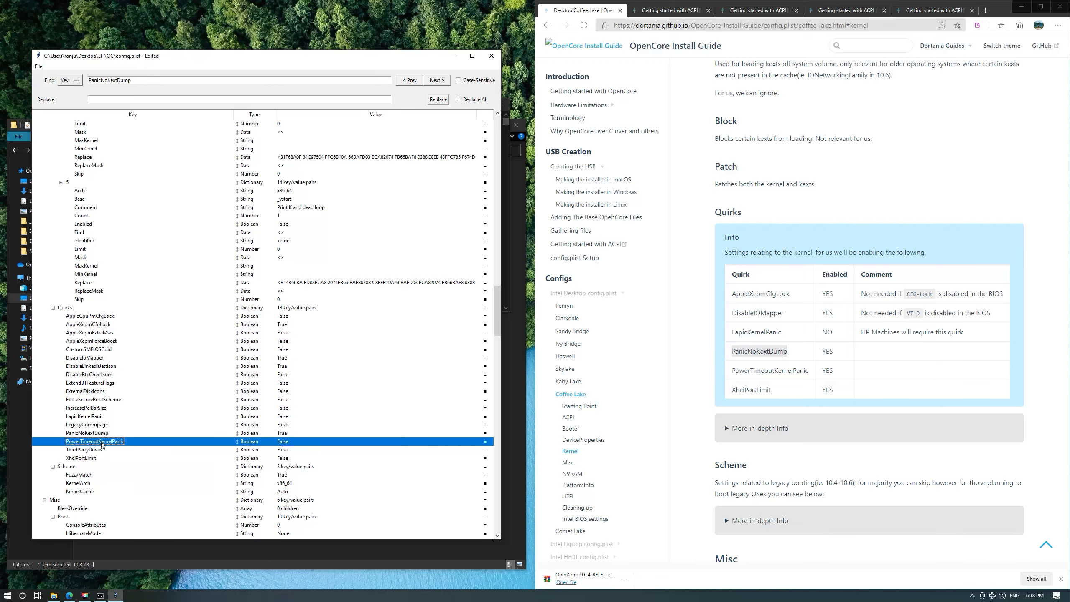
click(756, 373)
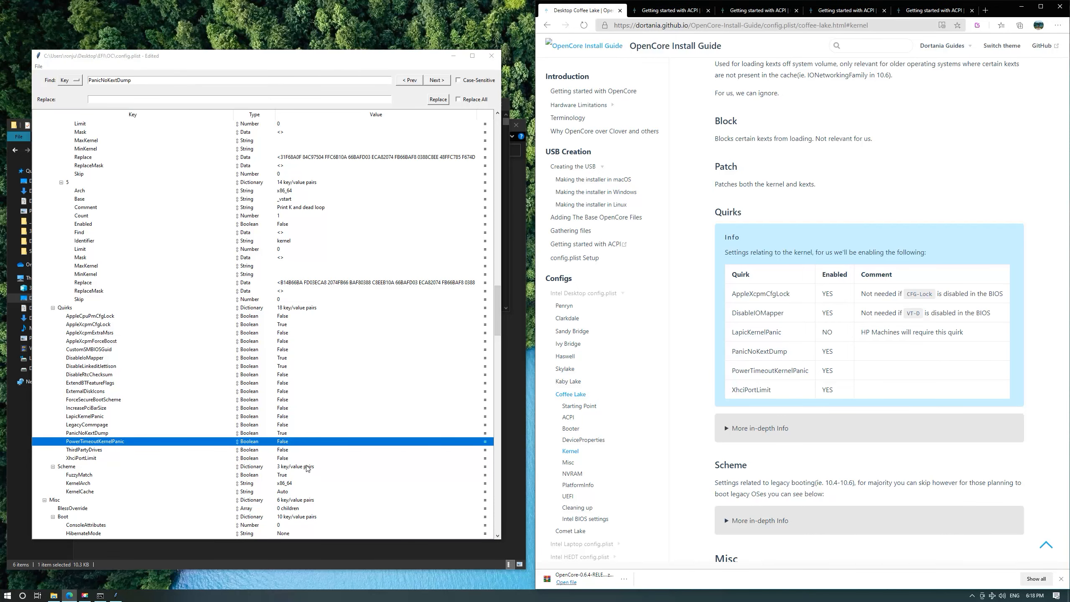
double_click(282, 442)
click(285, 444)
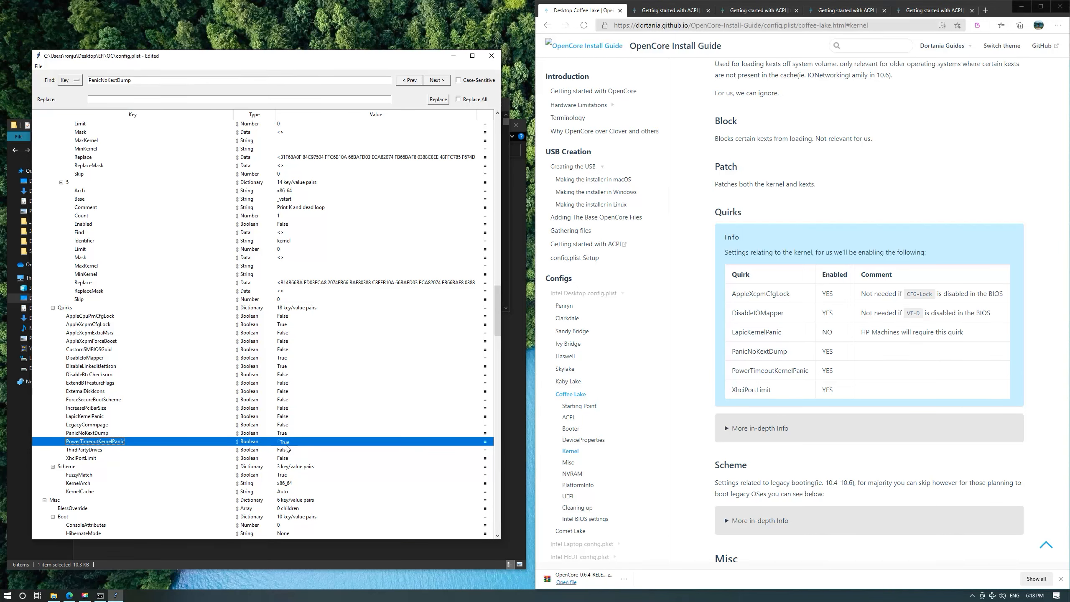
Set the XhciPortLimit key under Kernel Quirks in config.plist to True.
click(94, 452)
click(154, 463)
click(156, 459)
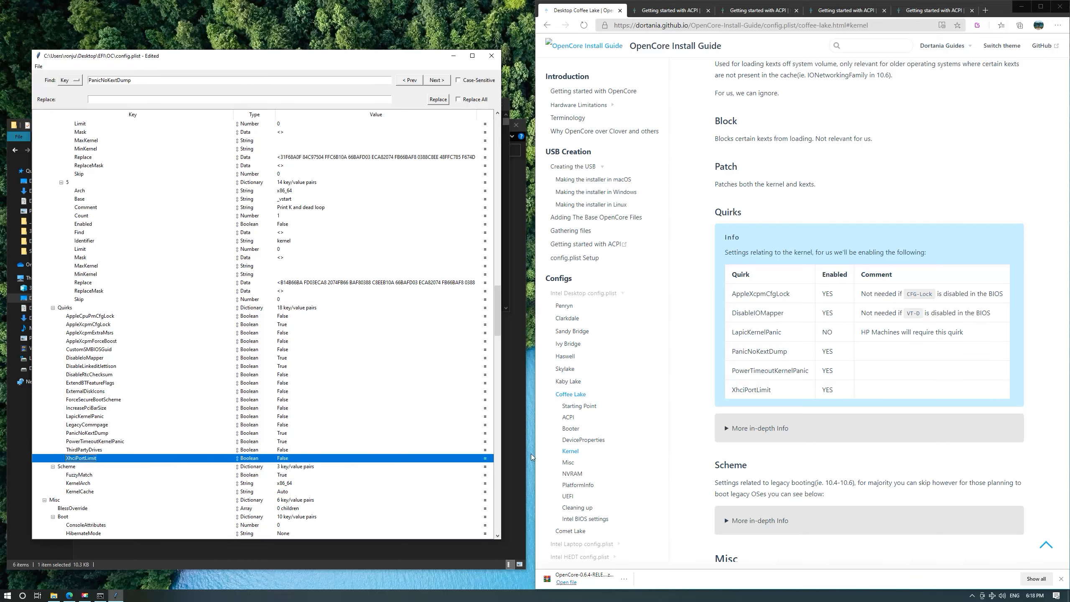
click(755, 400)
click(310, 454)
click(291, 457)
Find the guide's Misc Debug settings and set AppleDebug under Misc > Debug in config.plist to True.
scroll(325, 434, down, 8)
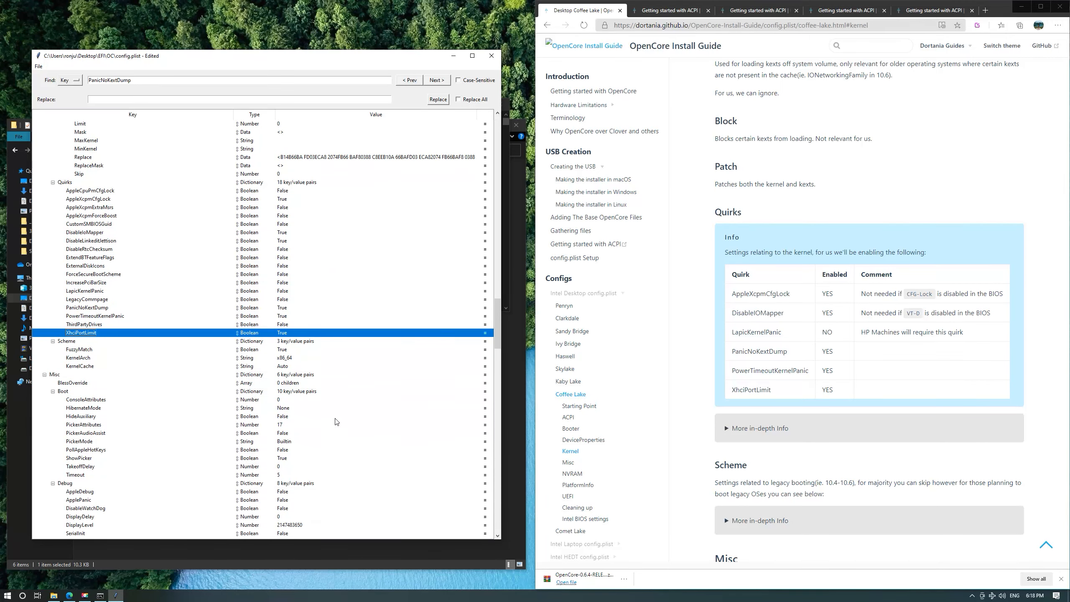
scroll(765, 409, down, 6)
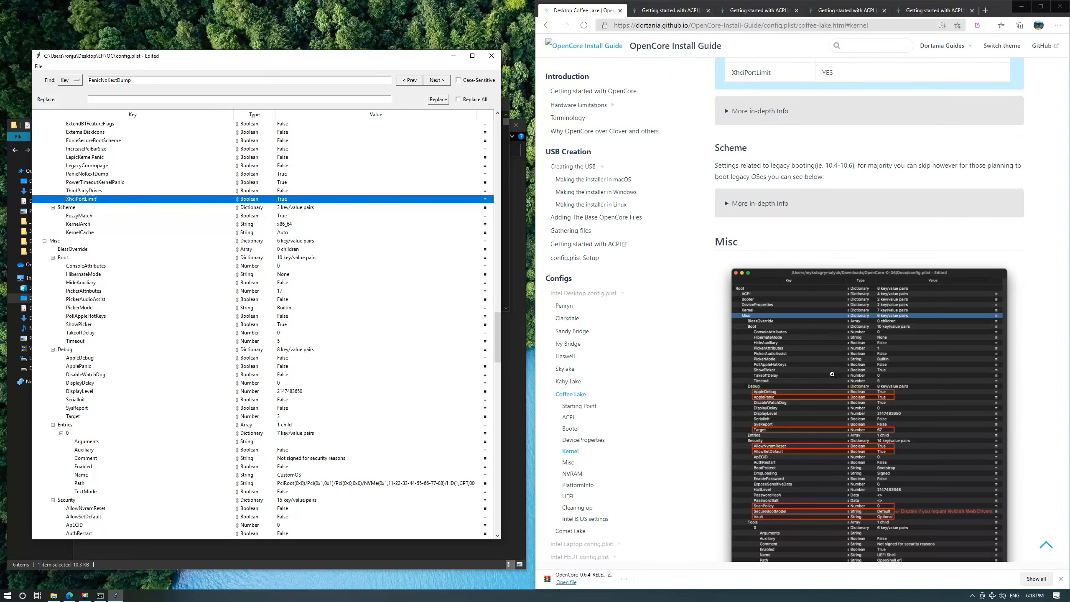
scroll(832, 372, down, 3)
scroll(832, 372, up, 1)
scroll(829, 375, down, 4)
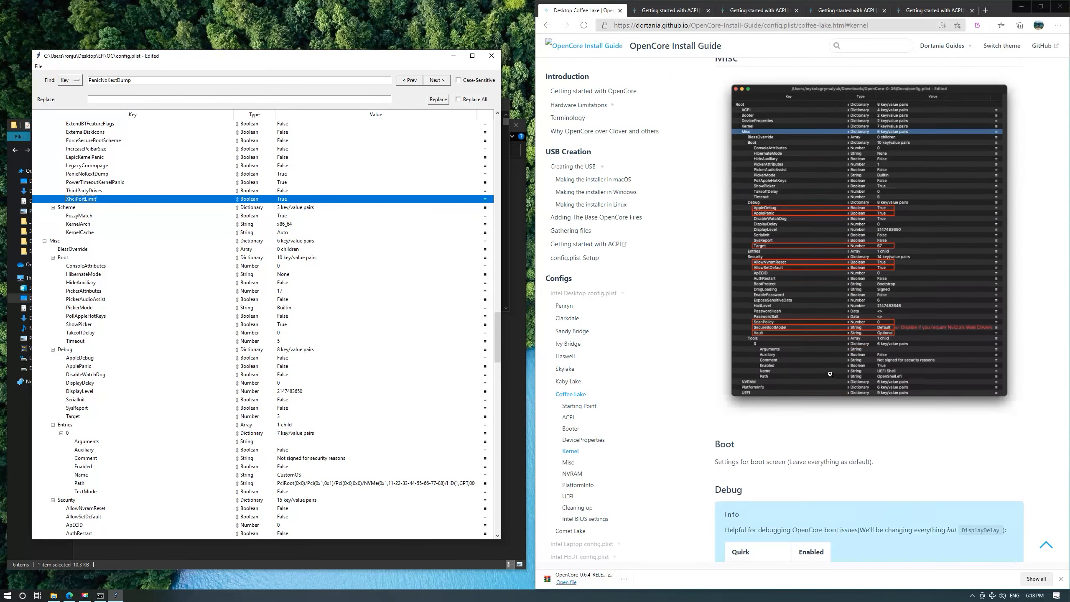
scroll(828, 376, down, 4)
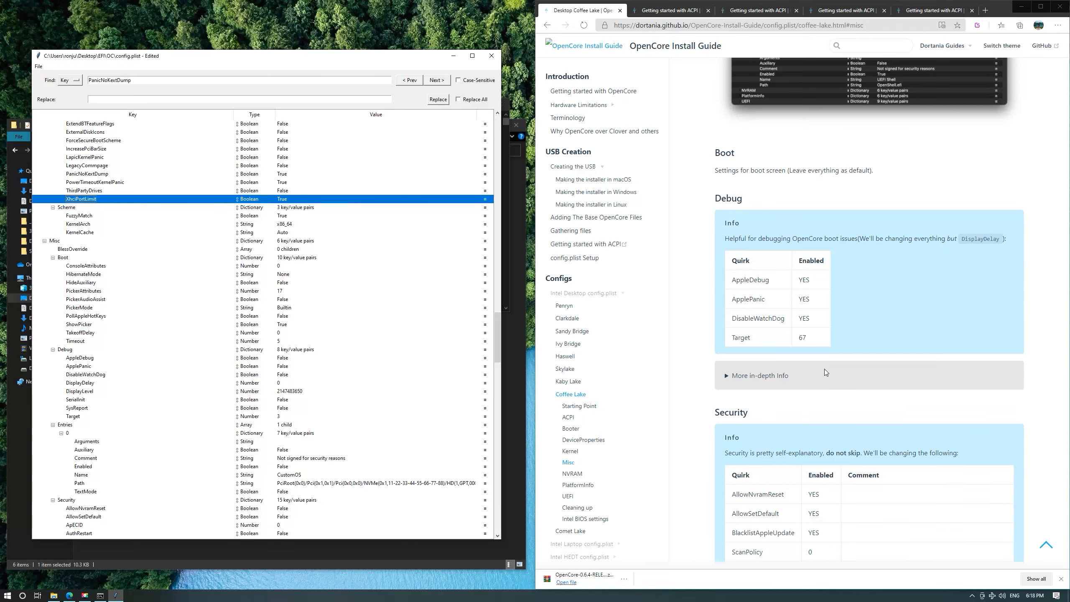
scroll(167, 354, down, 1)
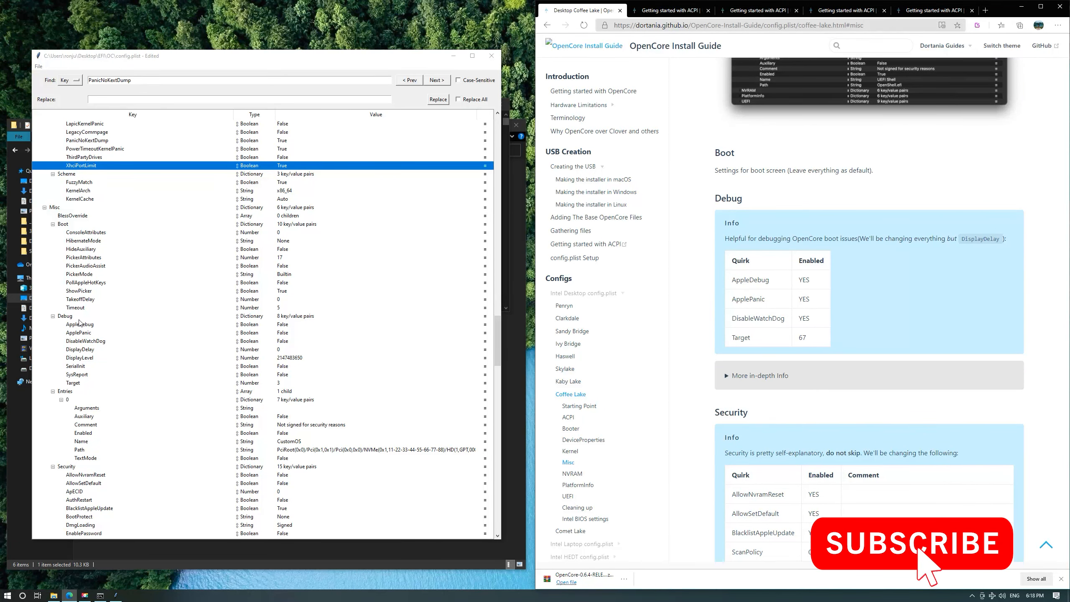
click(93, 326)
double_click(283, 323)
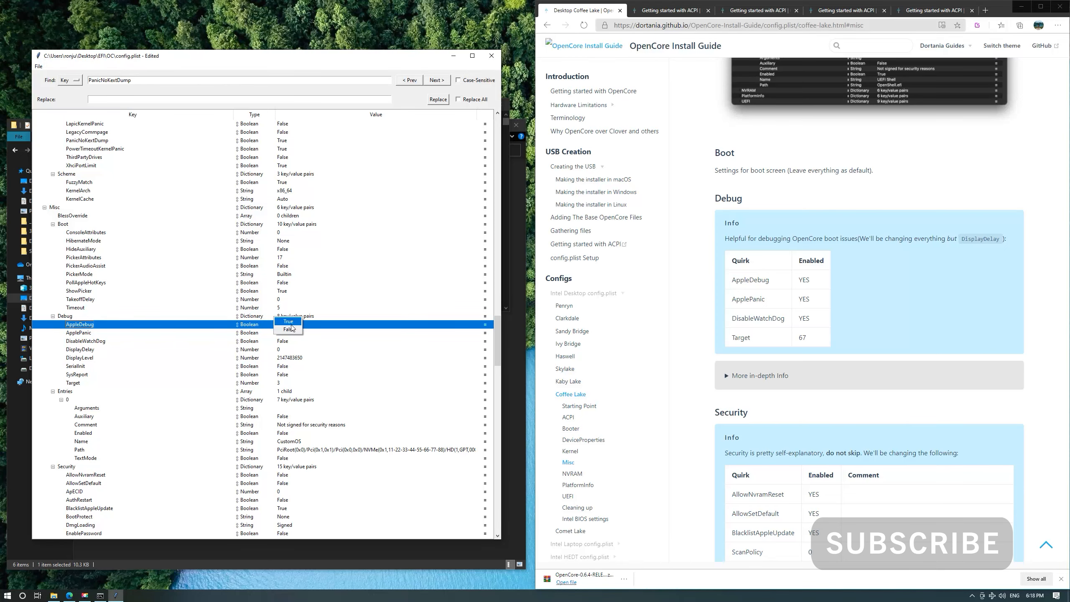
click(287, 321)
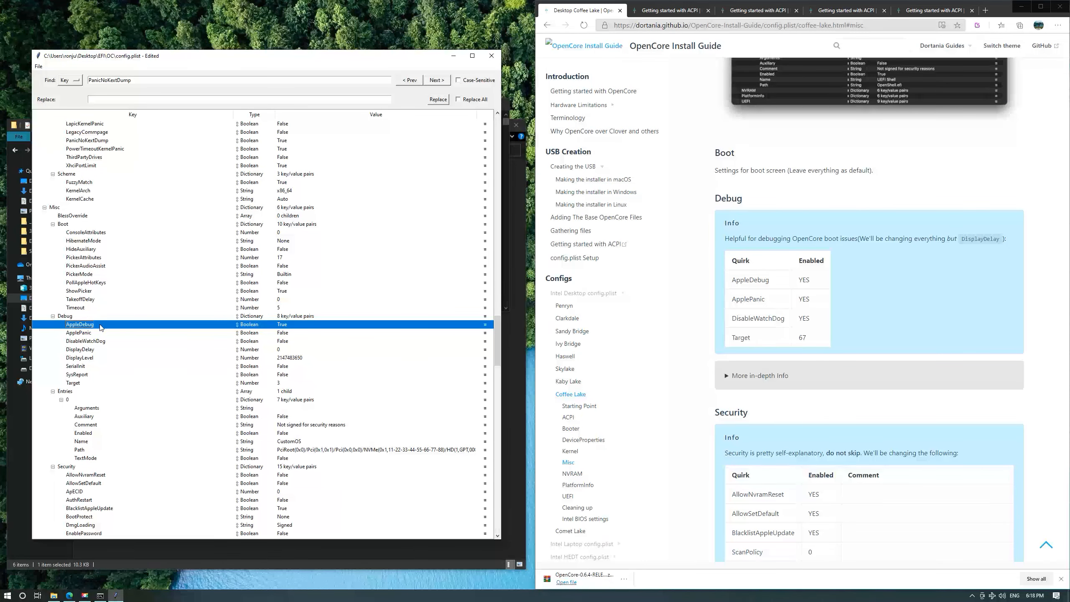
Set both ApplePanic and DisableWatchDog under Misc > Debug in config.plist to True.
click(282, 333)
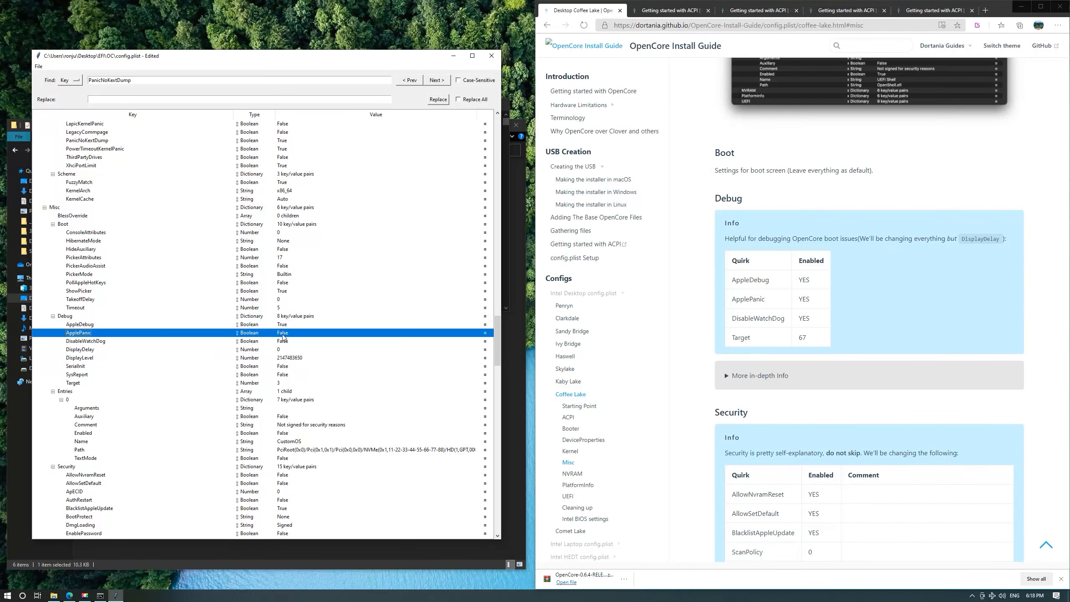
click(283, 335)
click(290, 336)
click(194, 351)
click(234, 343)
click(286, 345)
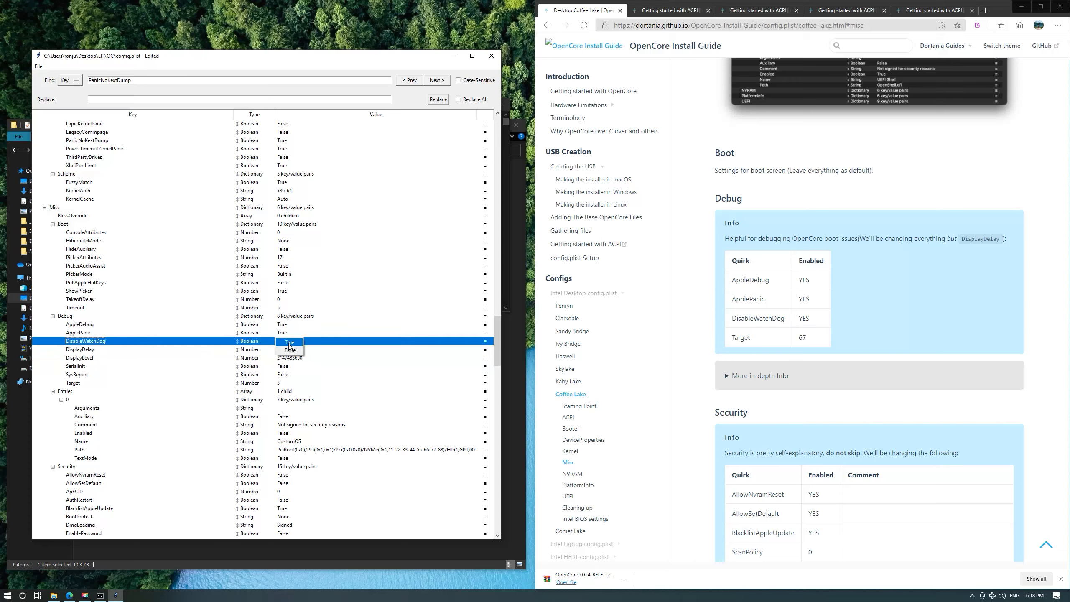
click(290, 358)
Set the Target number under Misc > Debug in config.plist to 67.
click(270, 351)
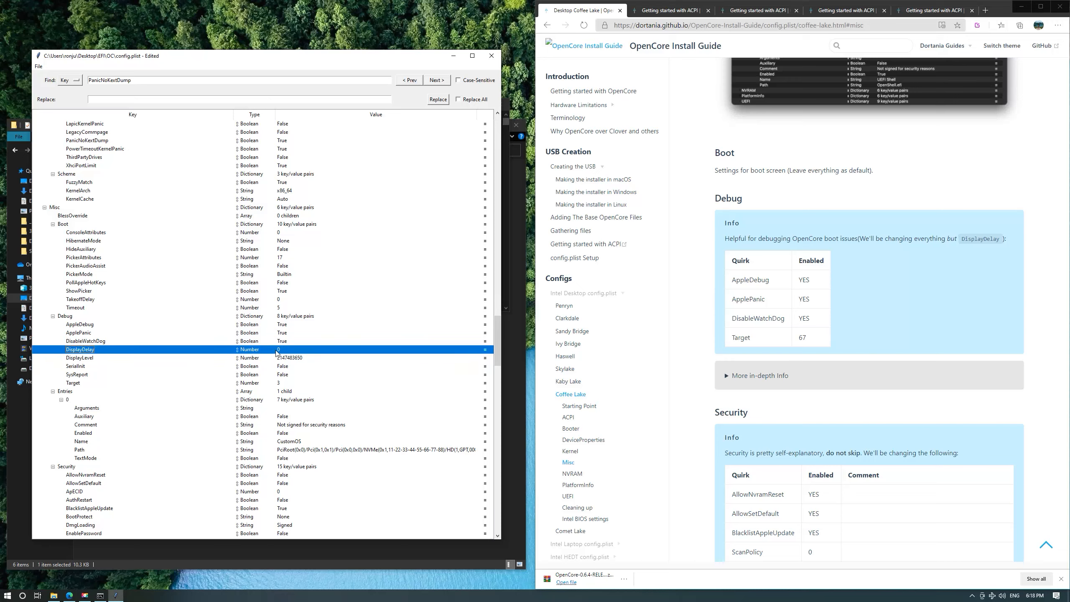
double_click(312, 384)
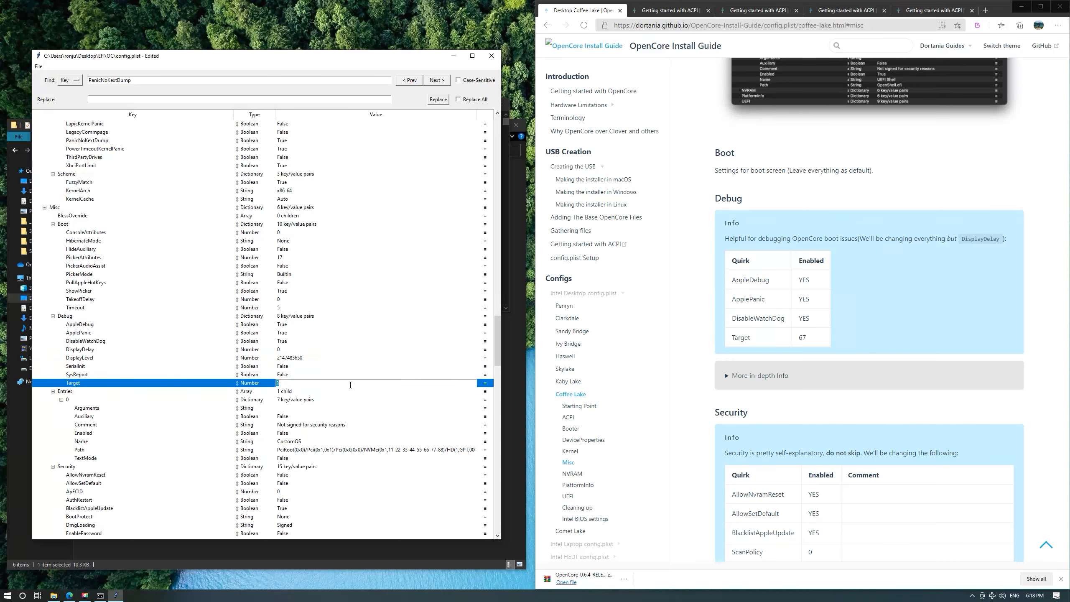
key(Return)
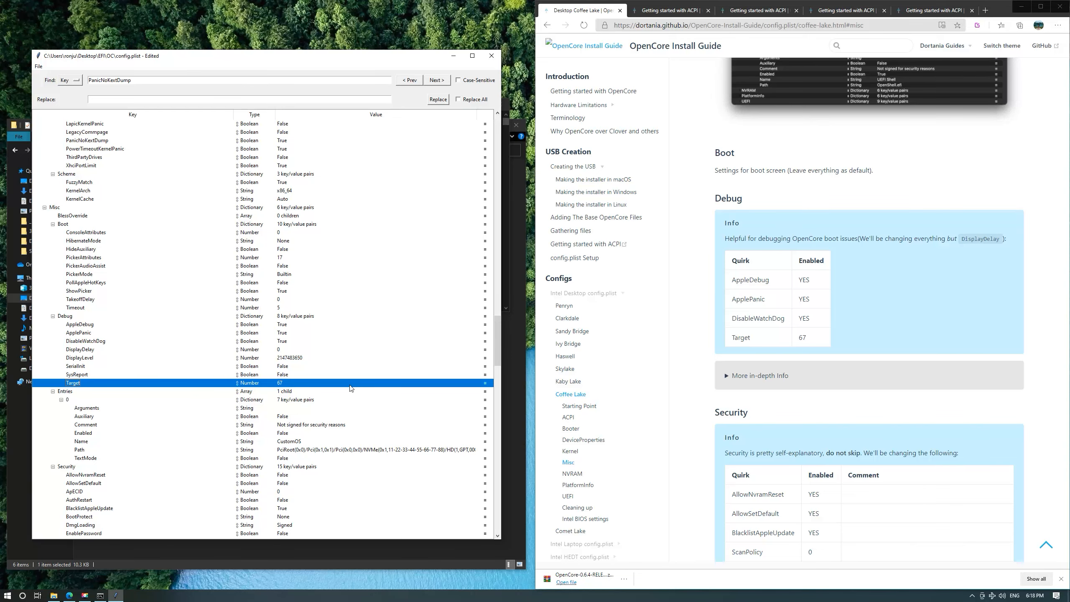
click(332, 400)
Find the guide's Security settings and set AllowNvramReset under Misc > Security in config.plist to True.
scroll(395, 408, down, 2)
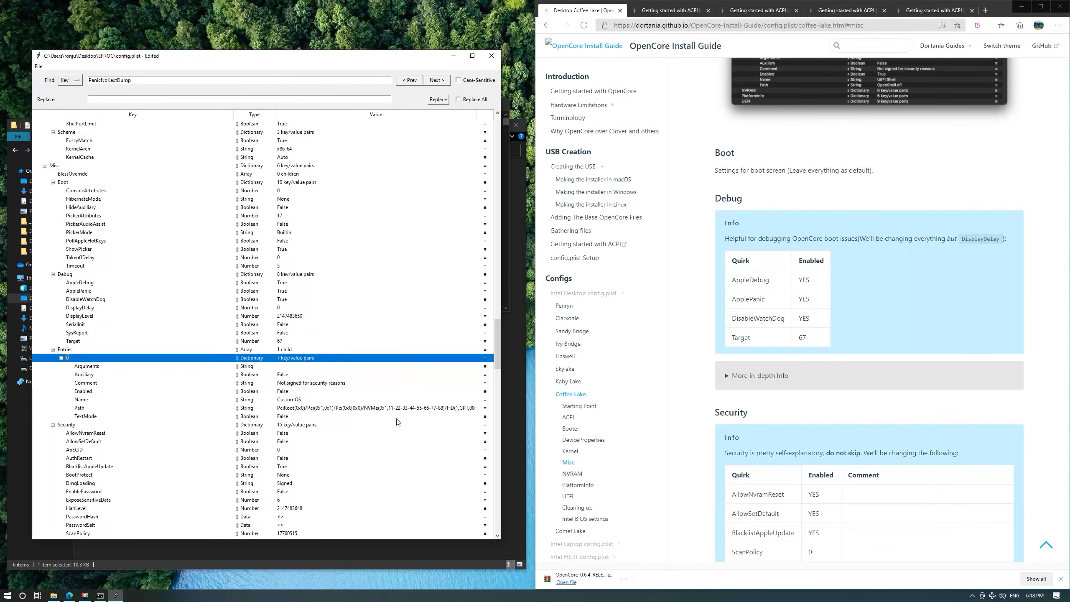
scroll(770, 463, down, 5)
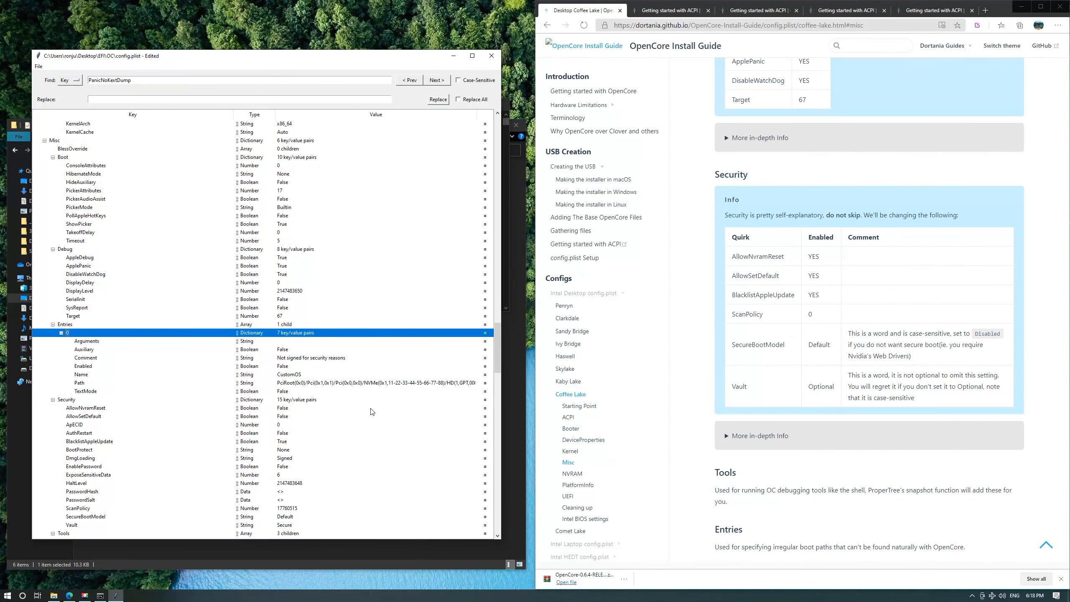
scroll(373, 410, down, 2)
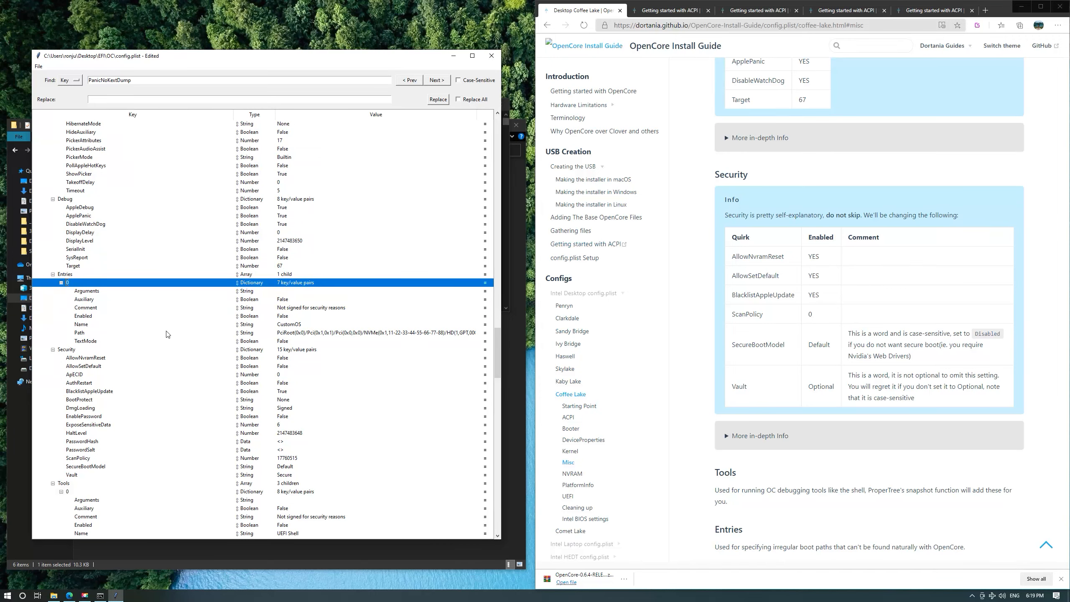
click(115, 351)
double_click(285, 359)
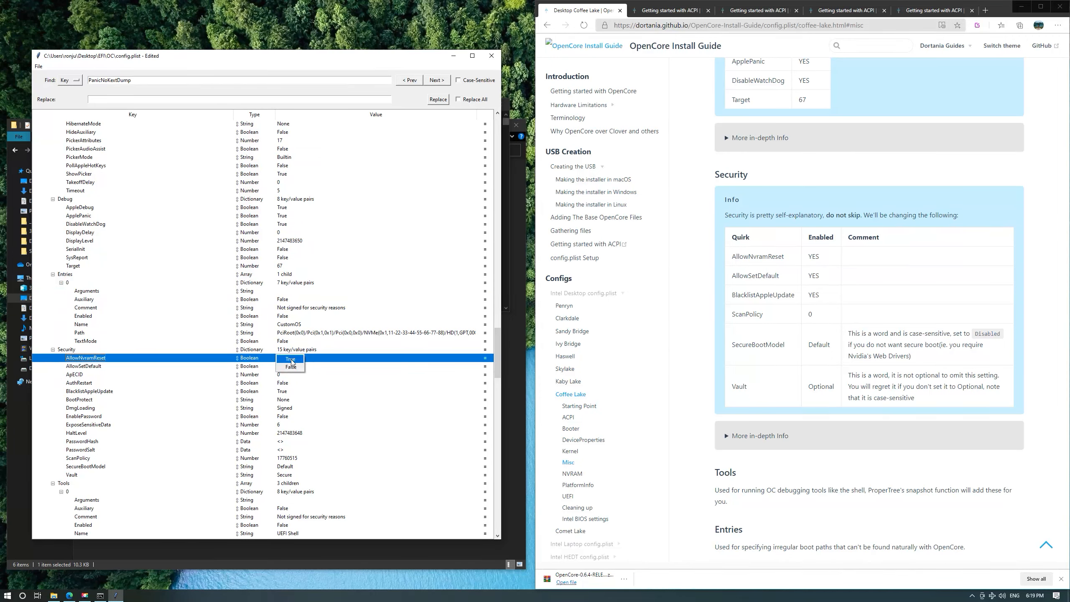
click(290, 360)
click(267, 380)
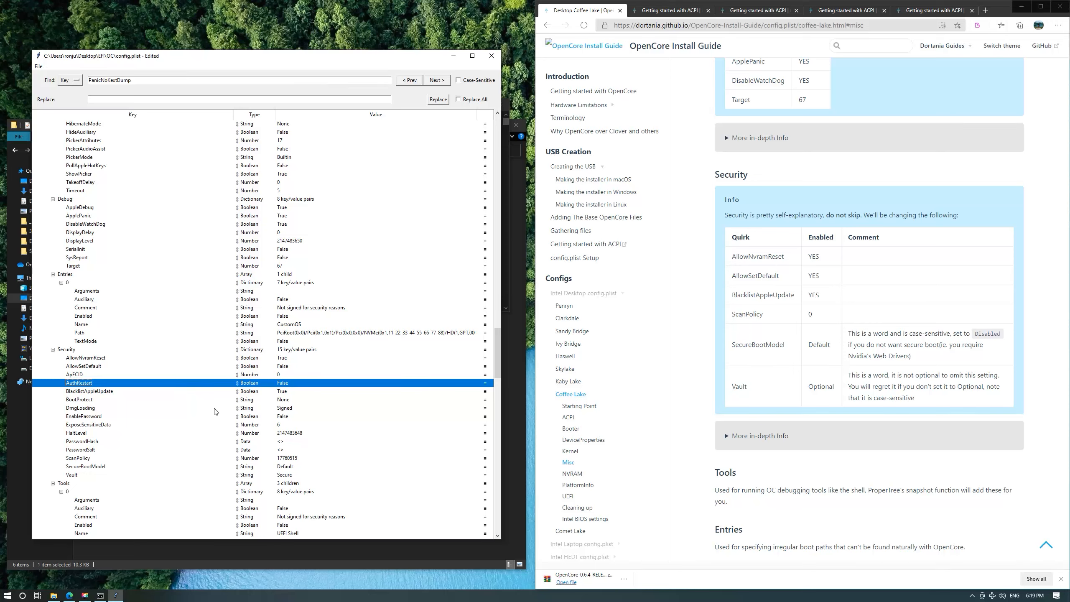
Set the AllowSetDefault key under Misc > Security in config.plist to True.
click(216, 434)
click(207, 458)
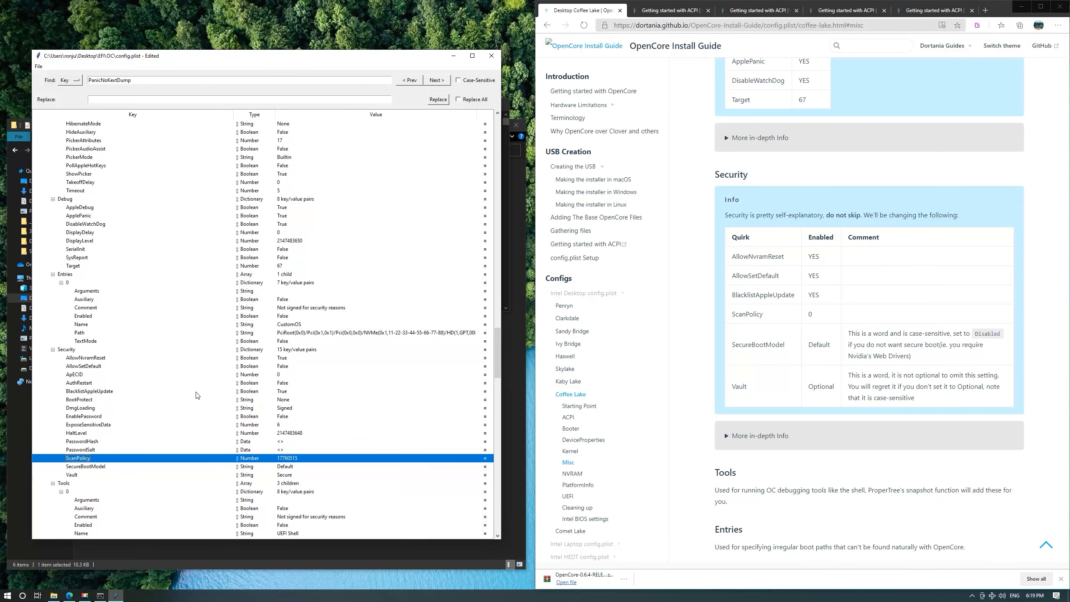
click(205, 367)
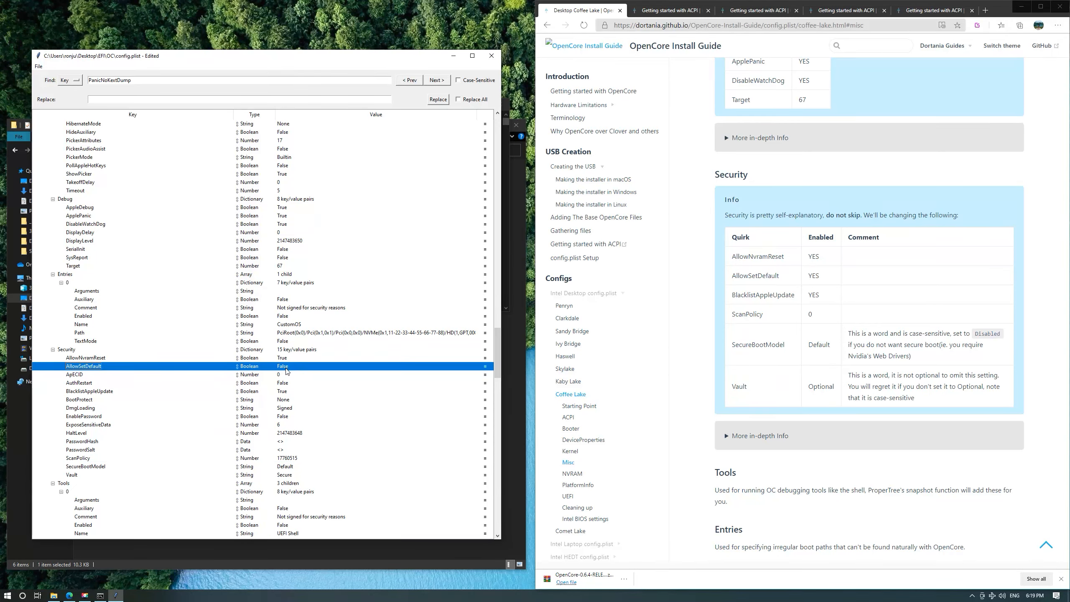
click(285, 367)
click(288, 368)
Check BlacklistAppleUpdate against the guide and set ScanPolicy under Misc > Security to 0.
click(170, 392)
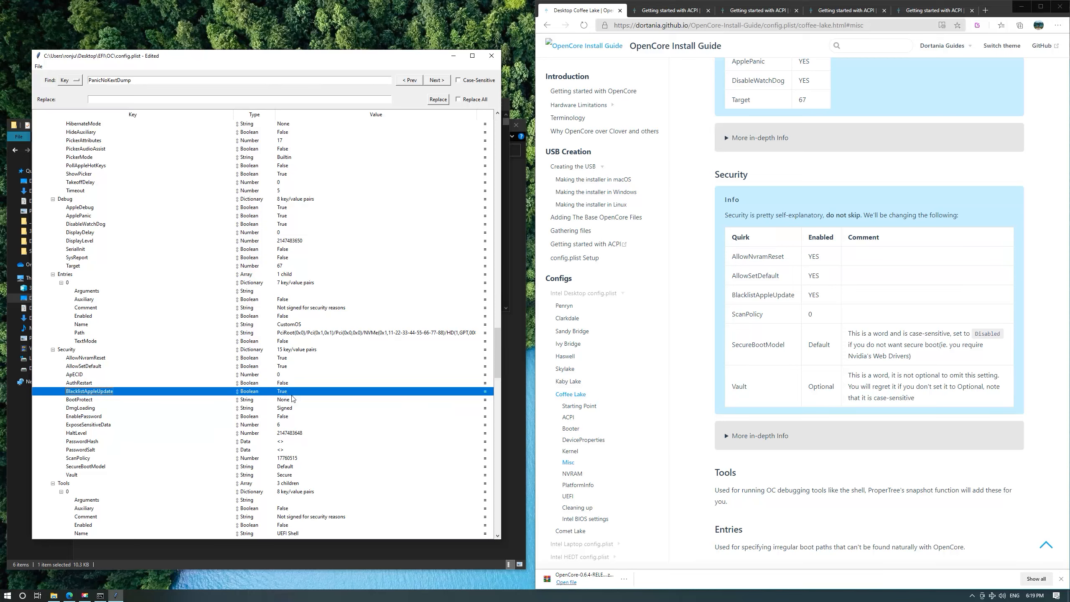
click(295, 408)
click(277, 425)
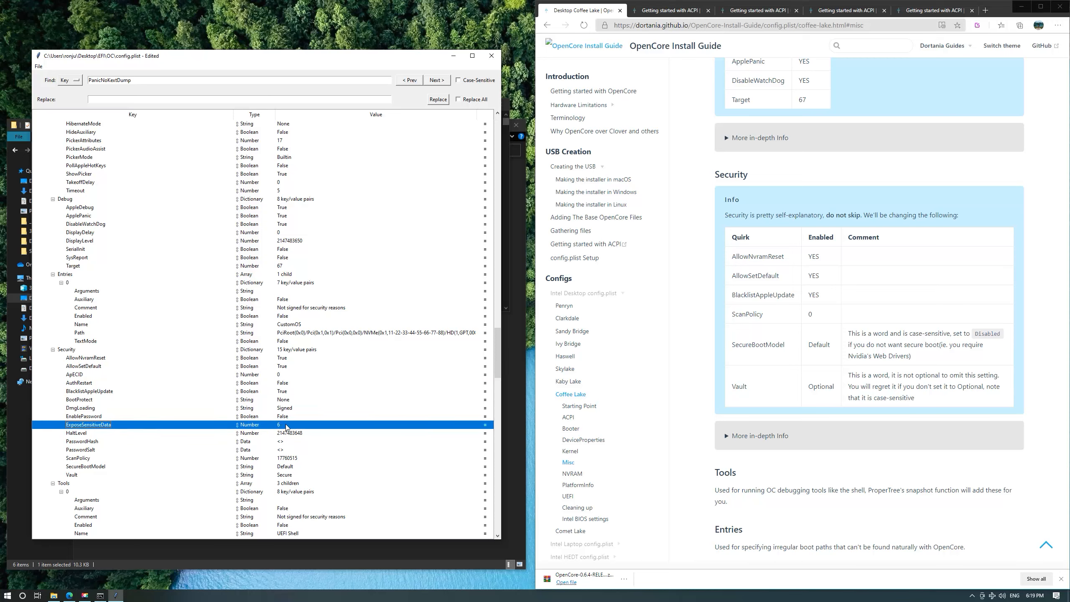
click(279, 449)
click(283, 458)
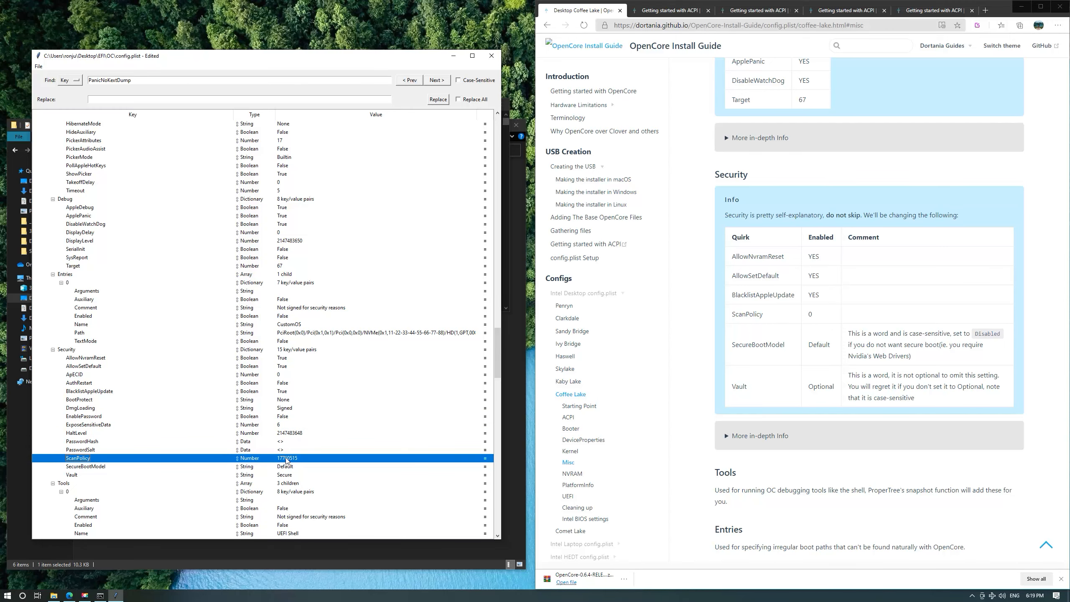
double_click(290, 458)
text(0)
key(Return)
Check SecureBootModel against the guide and set the Vault string under Misc > Security to Optional.
click(282, 467)
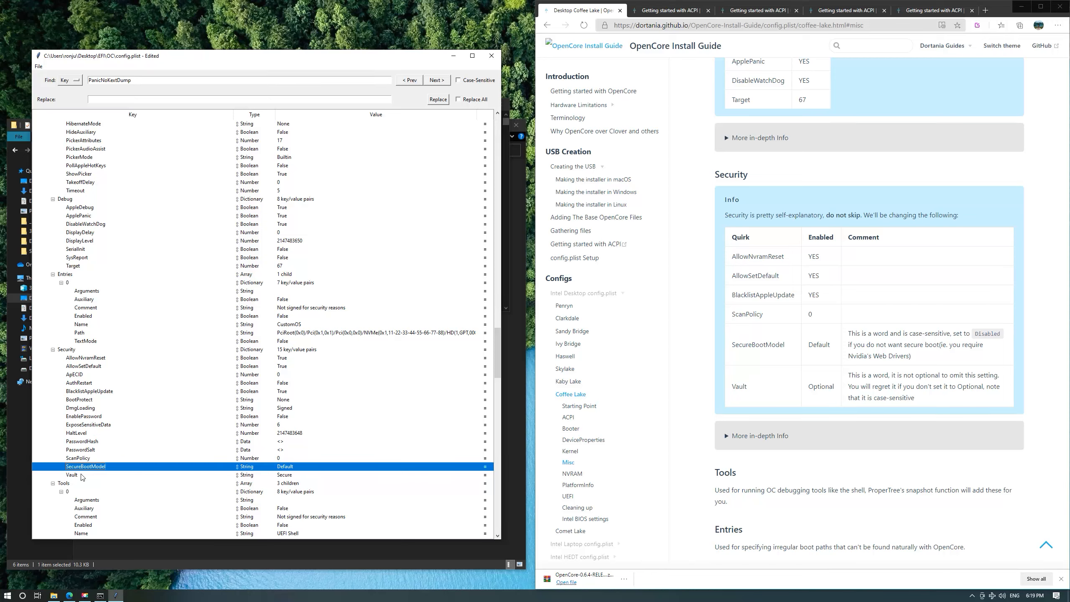
click(162, 476)
double_click(281, 475)
text(Optional)
key(Return)
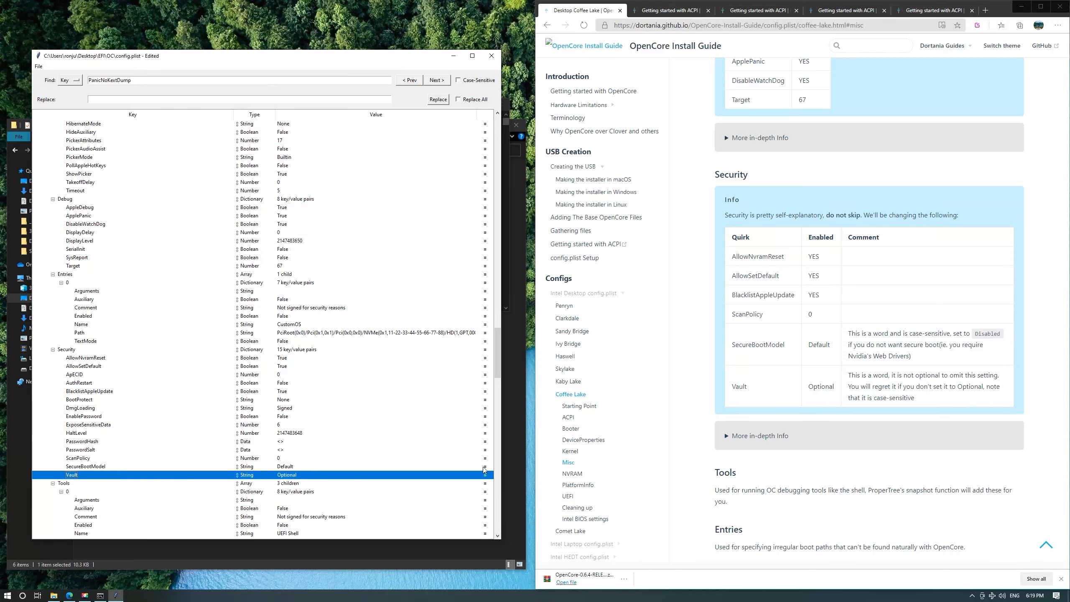
Go through the Tools entries in config.plist and the guide's Tools, Entries and NVRAM sections.
scroll(483, 467, down, 5)
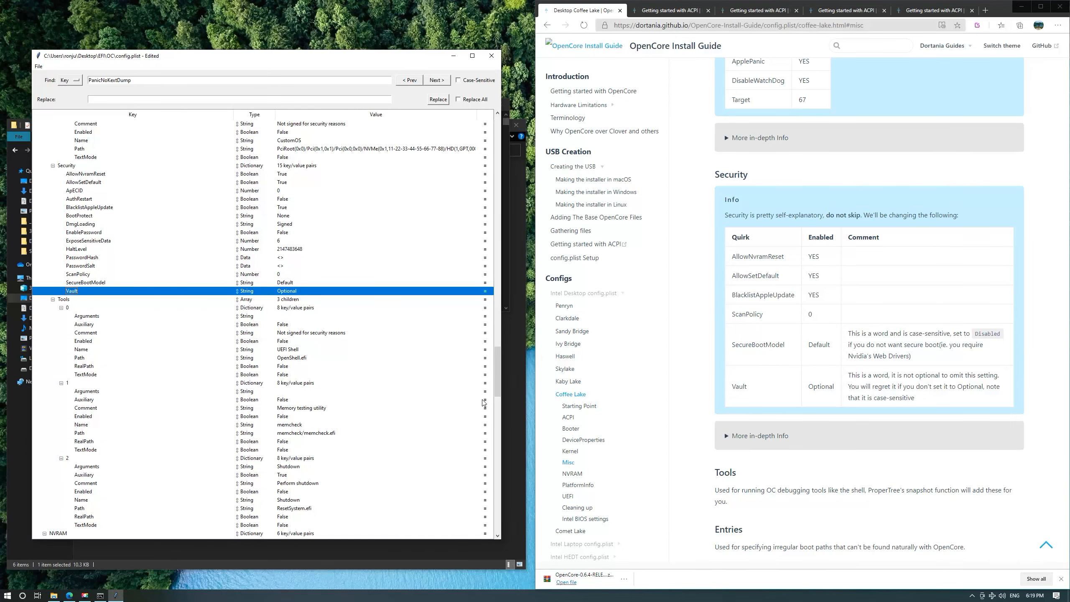
scroll(801, 363, down, 7)
click(725, 150)
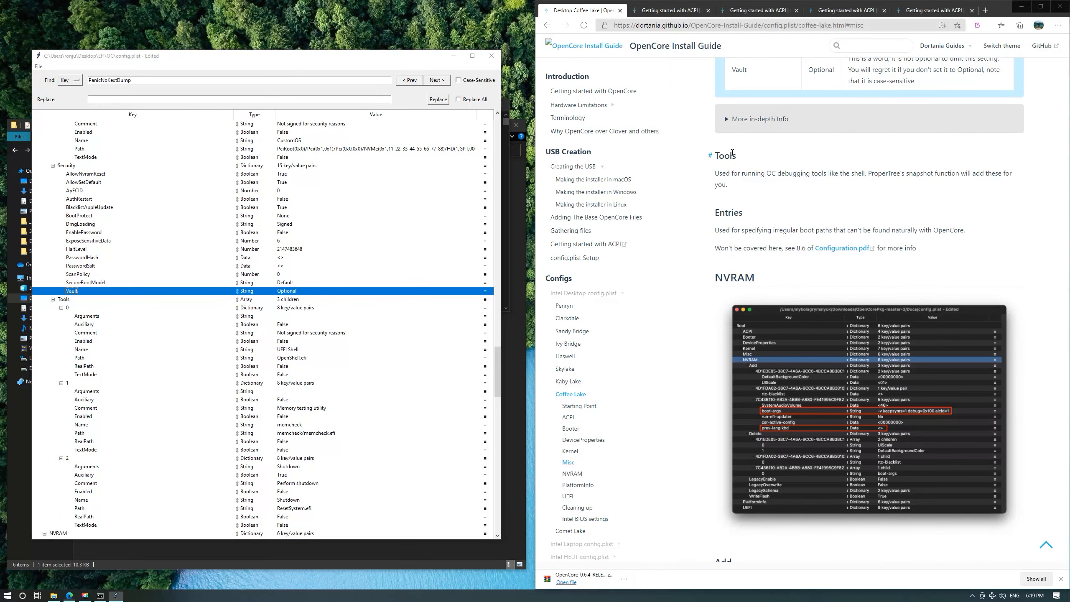
scroll(743, 306, down, 5)
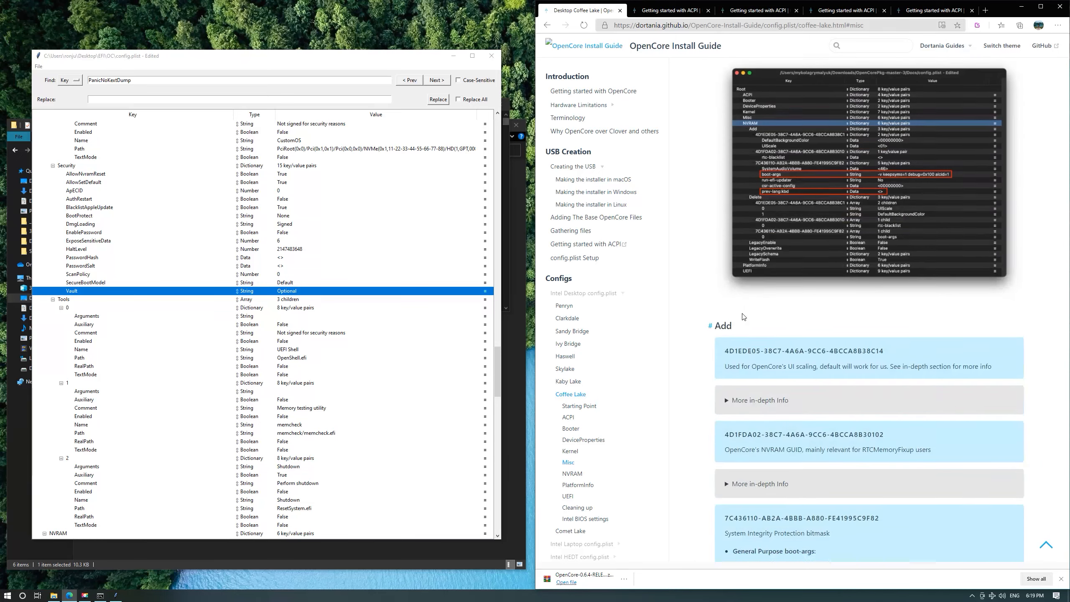
scroll(741, 310, up, 4)
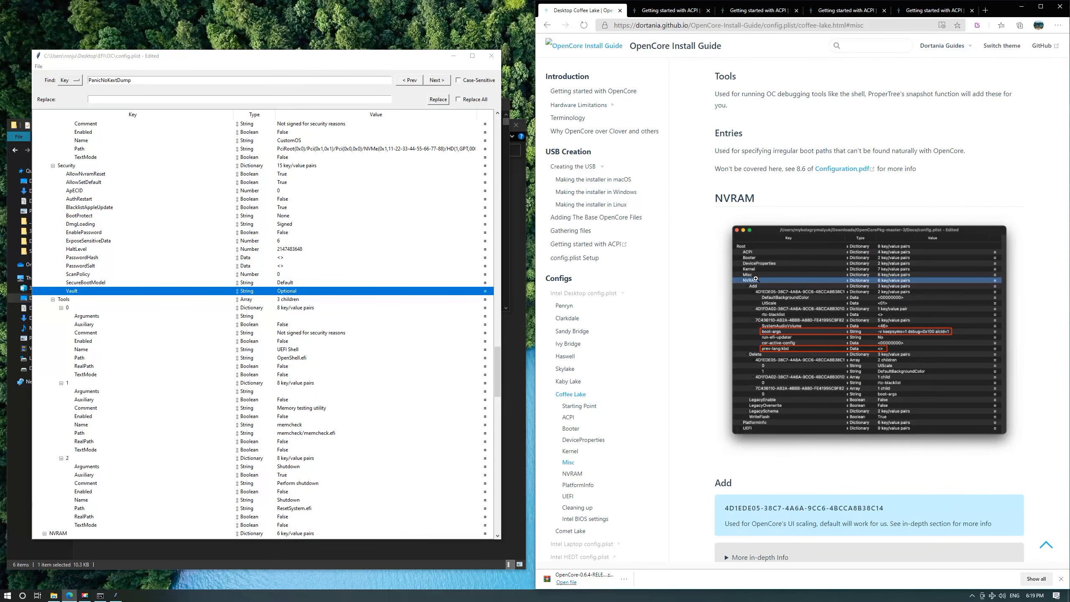
scroll(852, 340, down, 5)
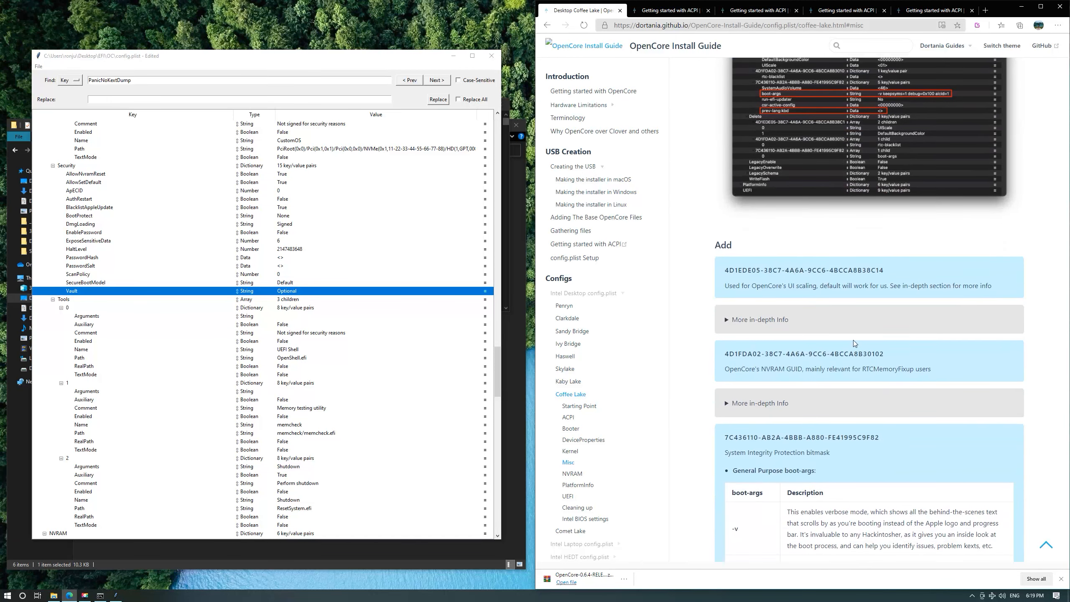
Search config.plist for the key 4D1EDE05-38C7-4A6A-9CC6-4BCCA8B38C14 copied from the guide's NVRAM Add section.
triple_click(771, 269)
key(ctrl+c)
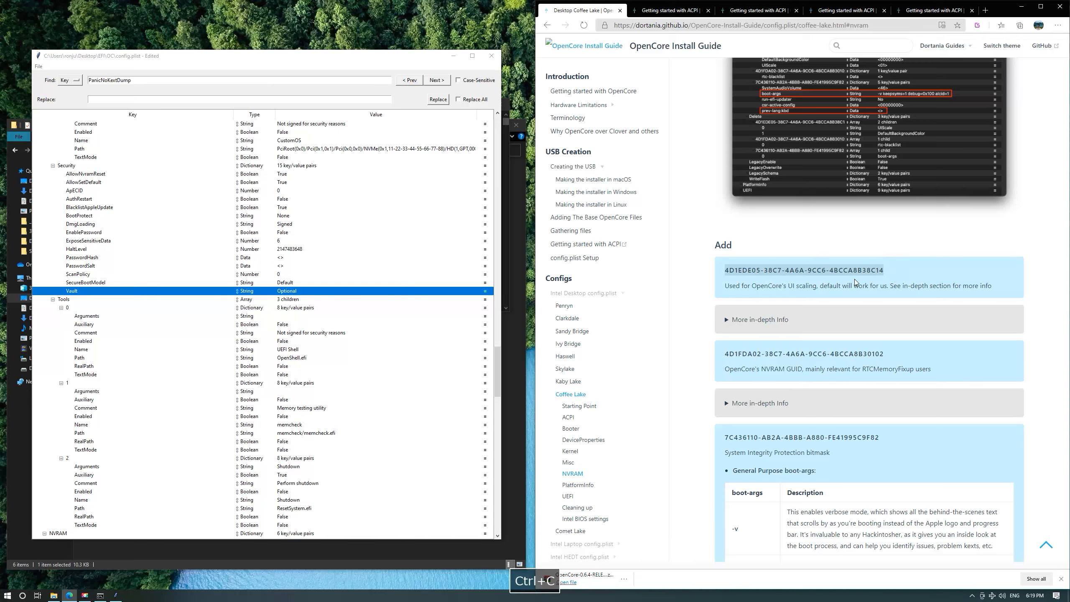
click(191, 58)
drag(135, 80, 23, 75)
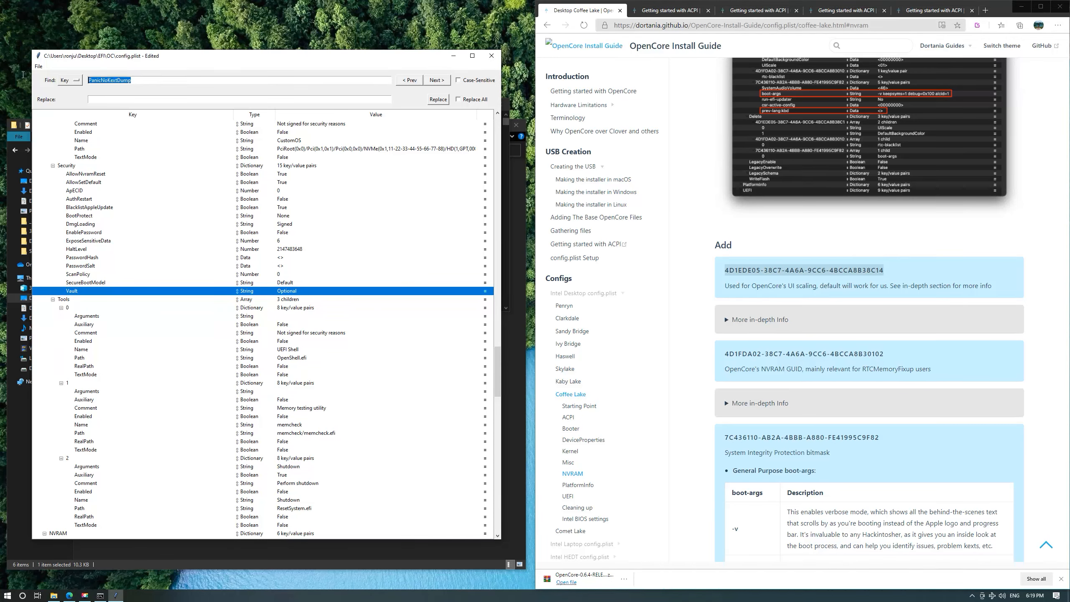
key(ctrl+v)
key(Return)
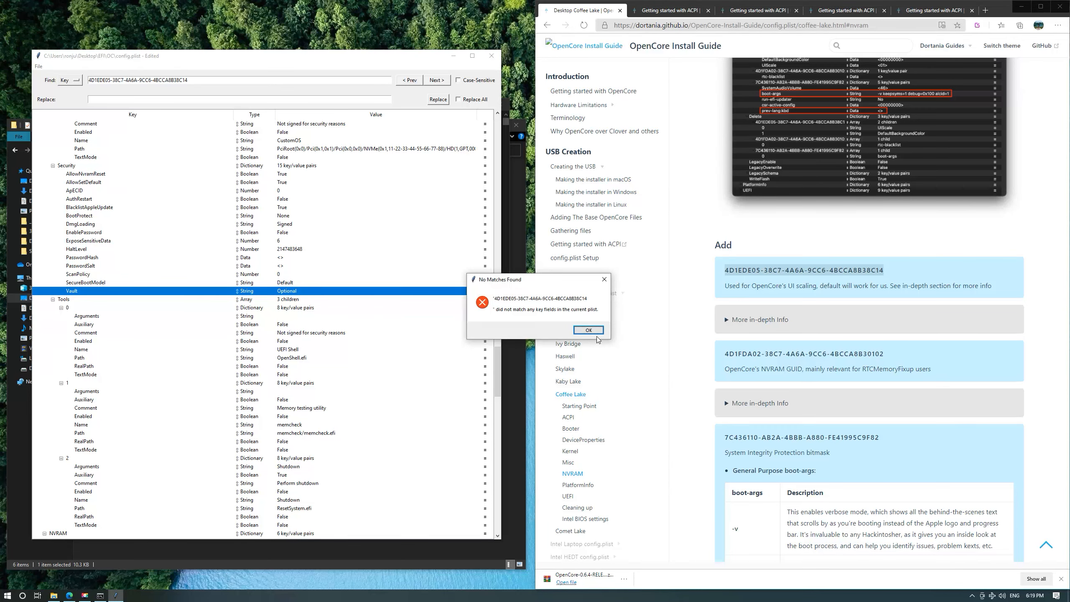
click(590, 331)
click(767, 298)
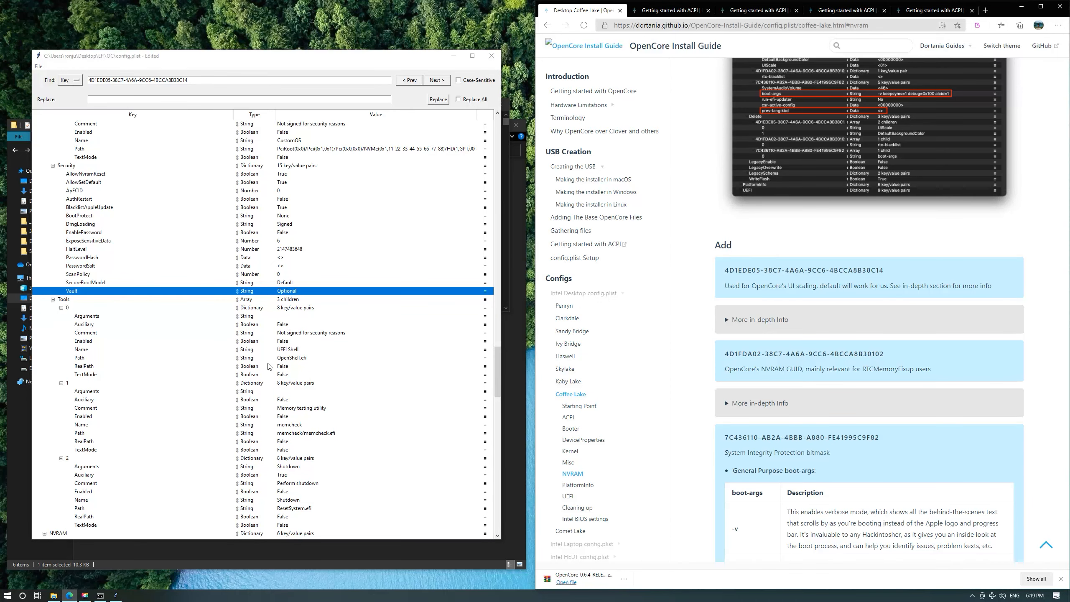
Locate 4D1EDE05-38C7-4A6A-9CC6-4BCCA8B38C14 under NVRAM > Add and check its DefaultBackgroundColor and UIScale entries against the guide.
click(181, 342)
scroll(259, 385, down, 4)
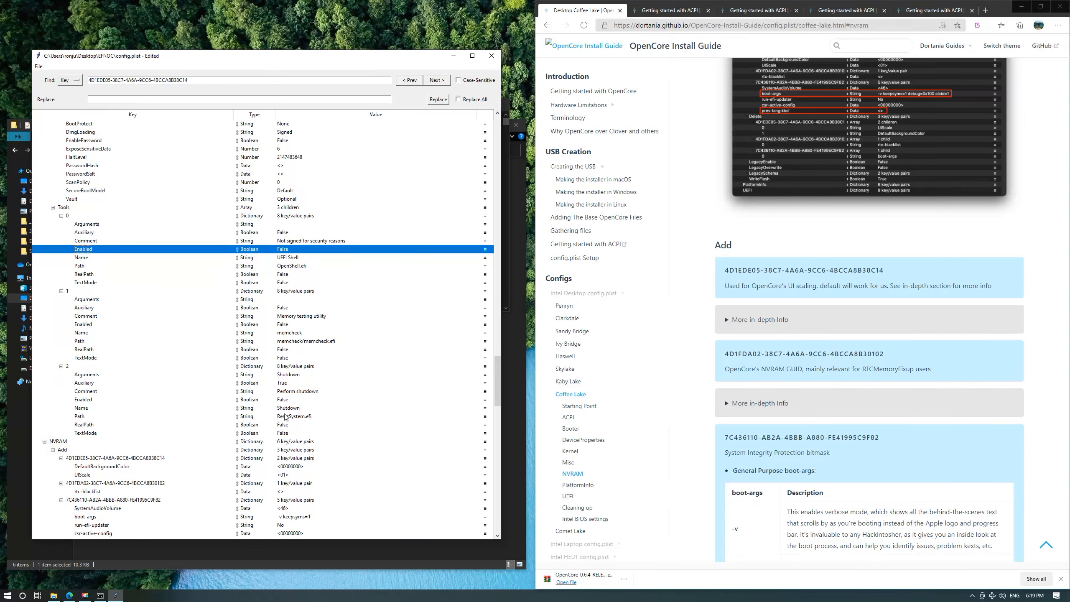
click(96, 459)
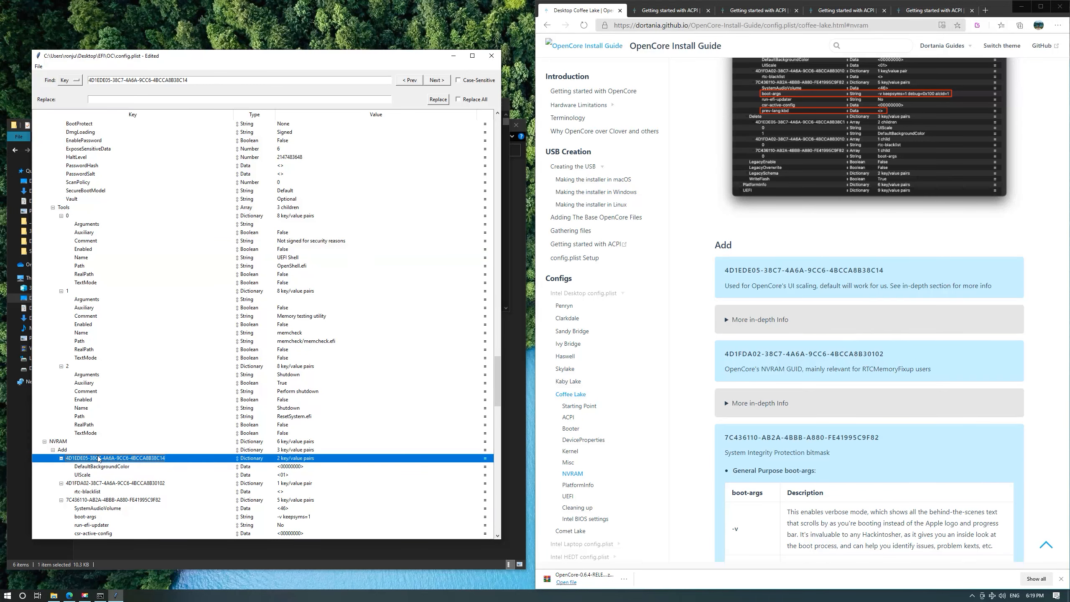
scroll(189, 469, down, 1)
scroll(190, 470, down, 1)
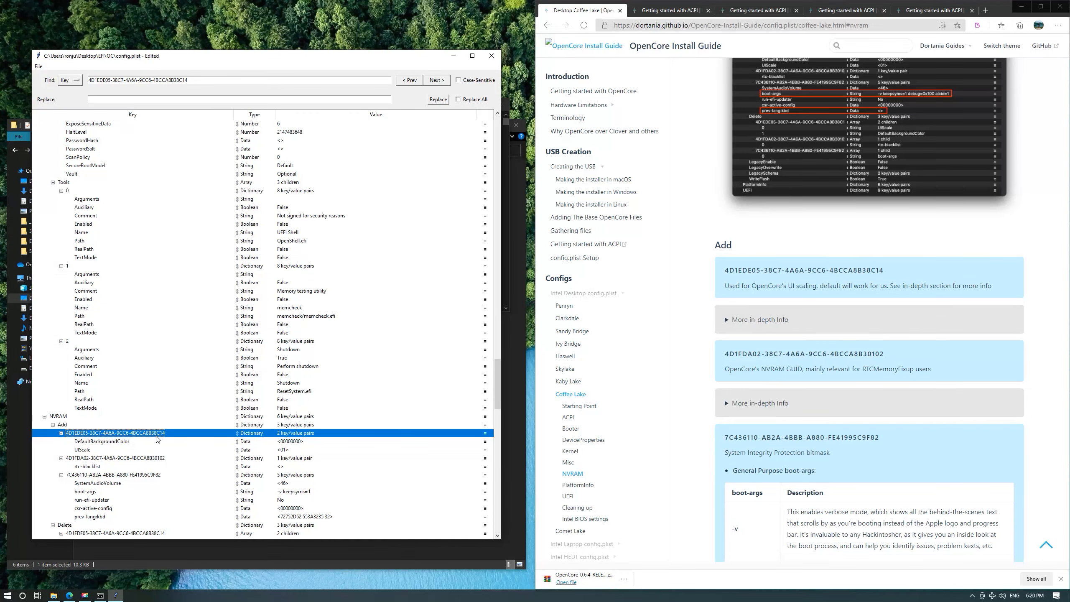
scroll(185, 442, down, 2)
click(111, 401)
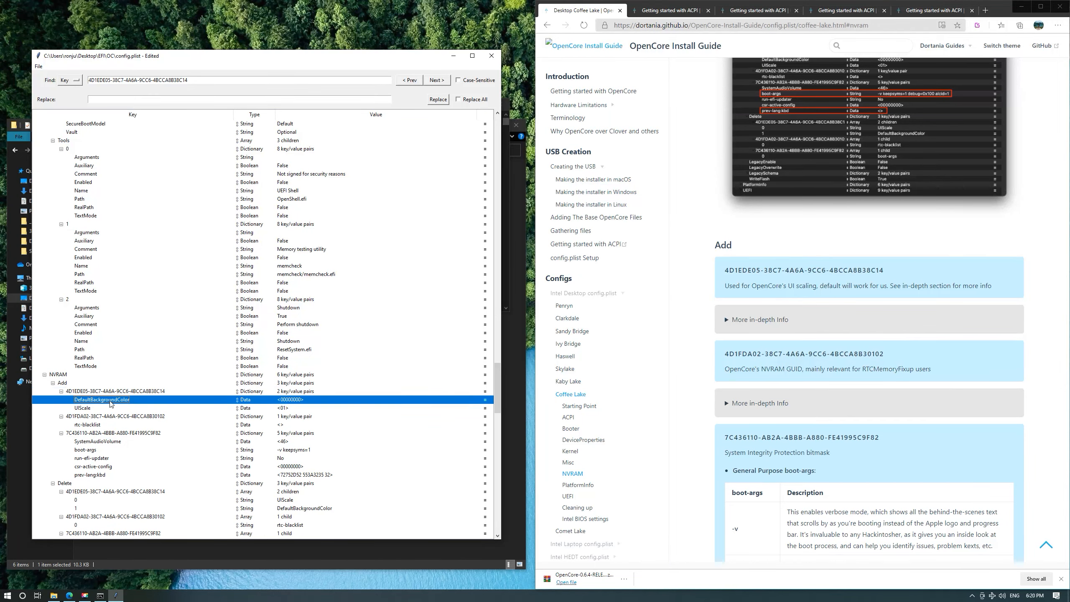
click(107, 408)
scroll(830, 214, down, 9)
scroll(831, 214, up, 5)
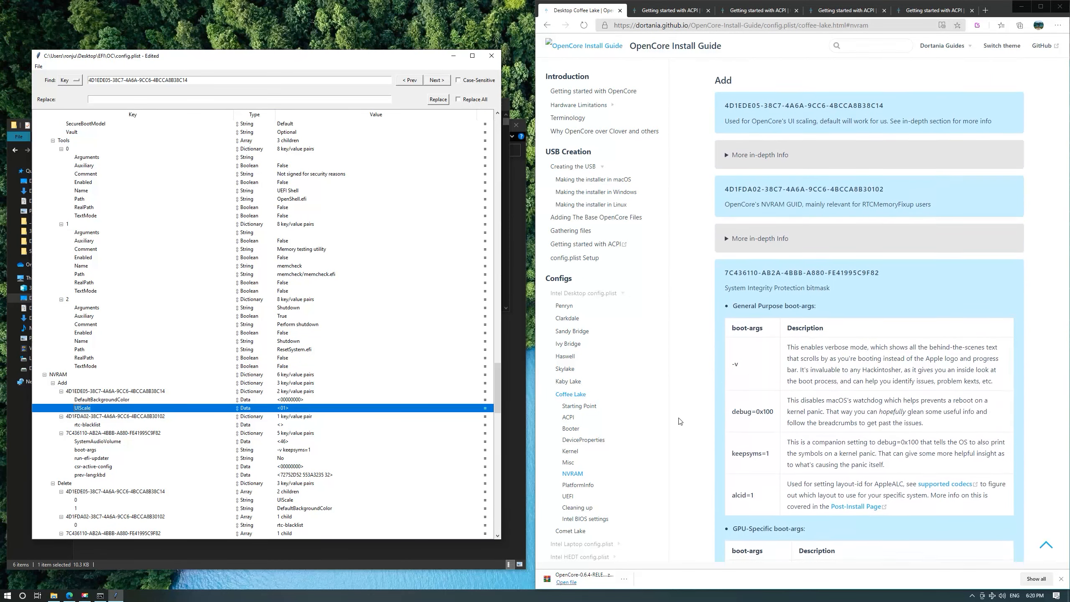
Check rtc-blacklist in the 4D1FDA02-38C7-4A6A-9CC6-4BCCA8B30102 dictionary under NVRAM > Add against the guide.
click(152, 416)
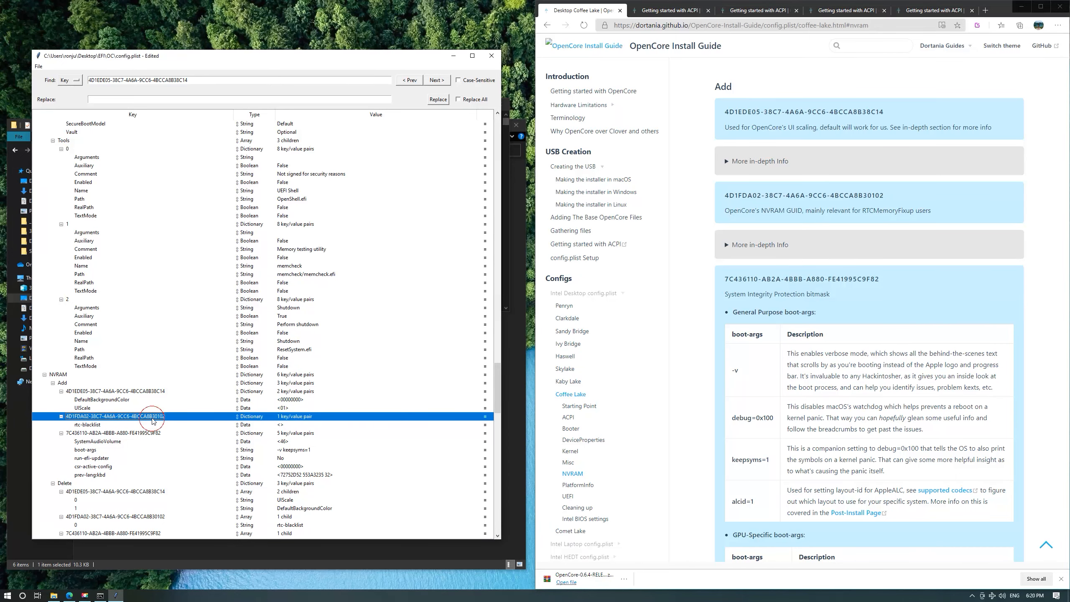
click(155, 424)
click(833, 225)
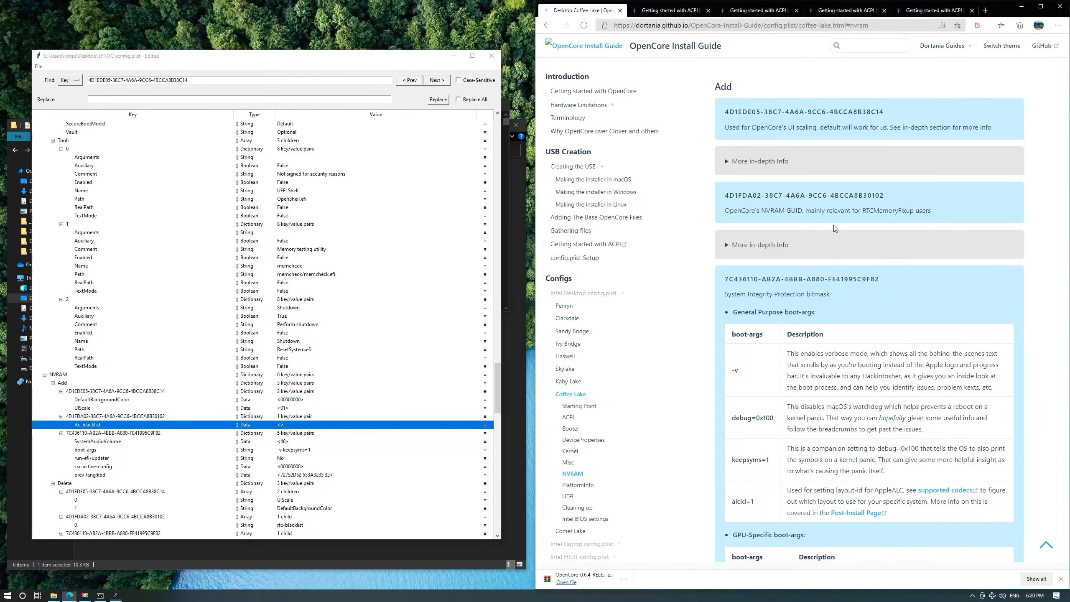
Locate the guide's 7C436110-AB2A-4BBB-A880-FE41995C9F82 dictionary under NVRAM > Add in config.plist and select its boot-args entry.
drag(719, 283, 886, 287)
key(ctrl+c)
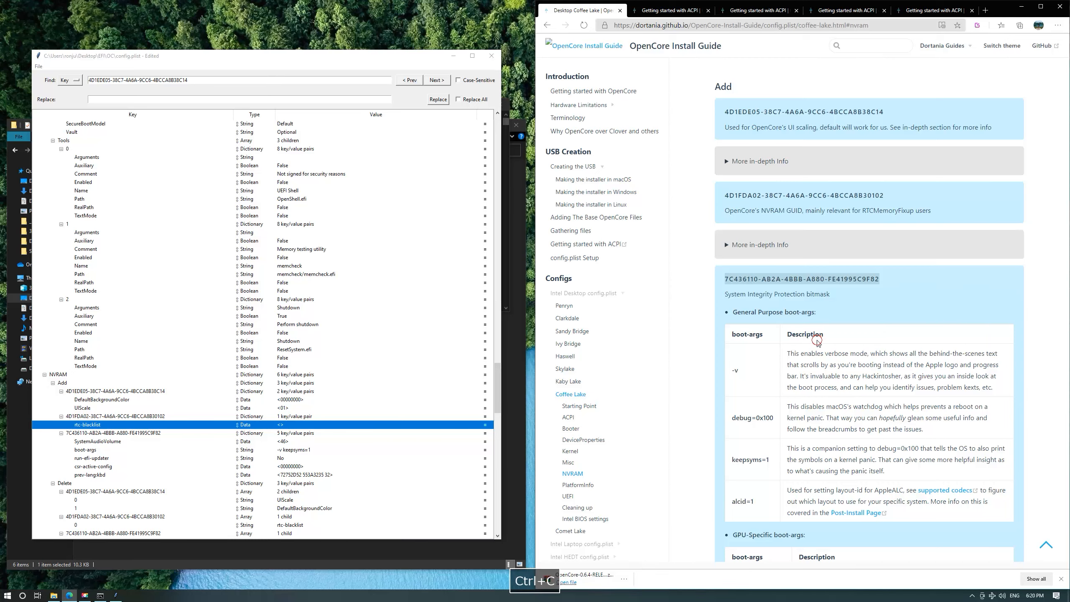
click(814, 340)
scroll(297, 411, down, 1)
scroll(296, 410, down, 1)
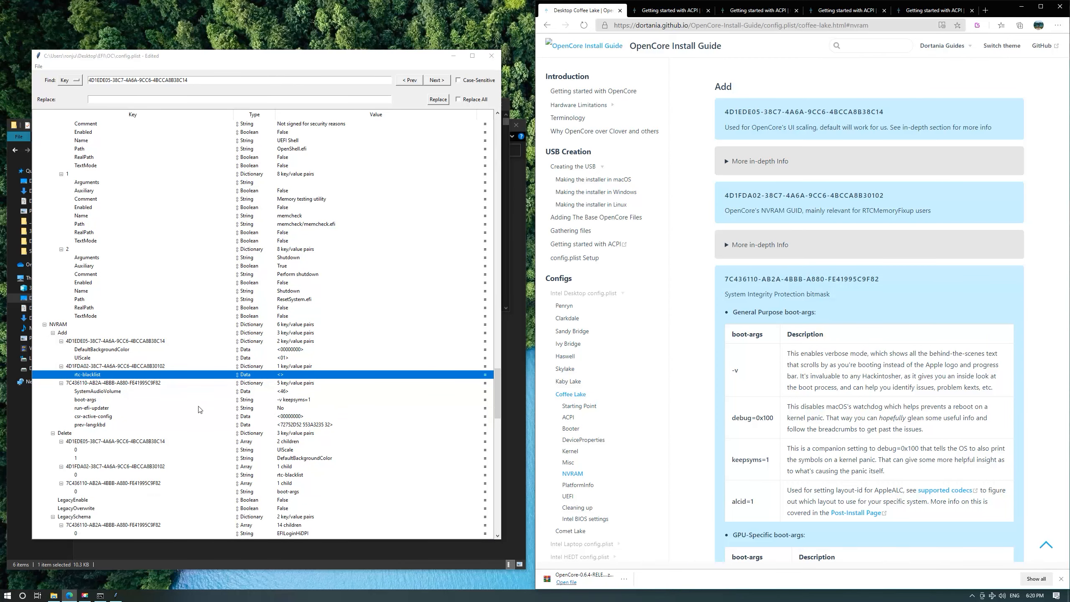
click(149, 384)
click(298, 400)
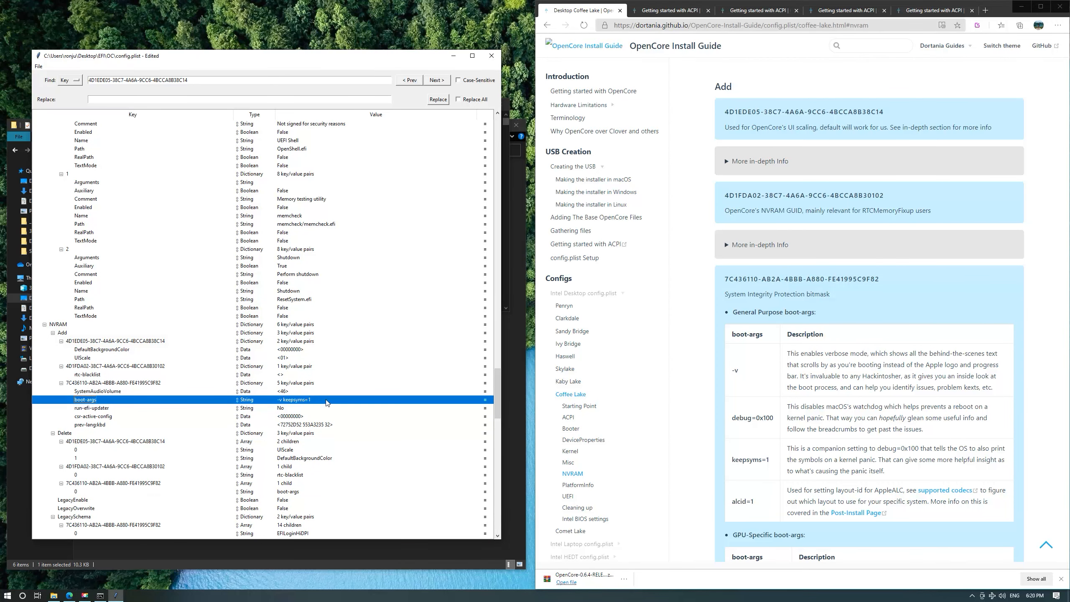
Compare the guide's general and GPU-specific boot-args, csr-active-config, run-efi-updater and prev-lang:kbd notes with the NVRAM entries in config.plist.
scroll(851, 520, down, 5)
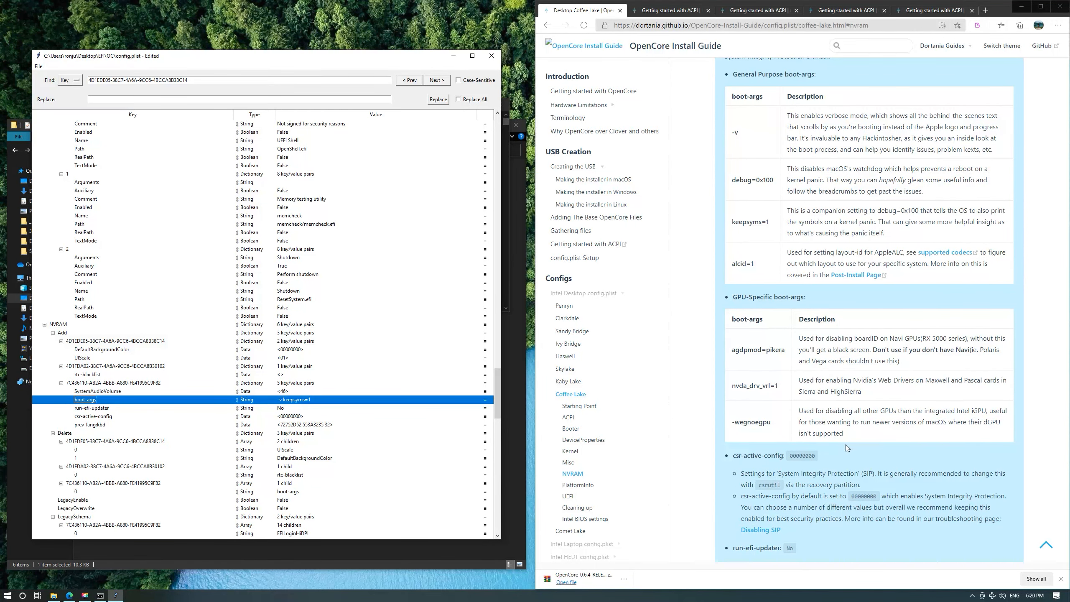
scroll(847, 448, up, 4)
scroll(828, 455, down, 9)
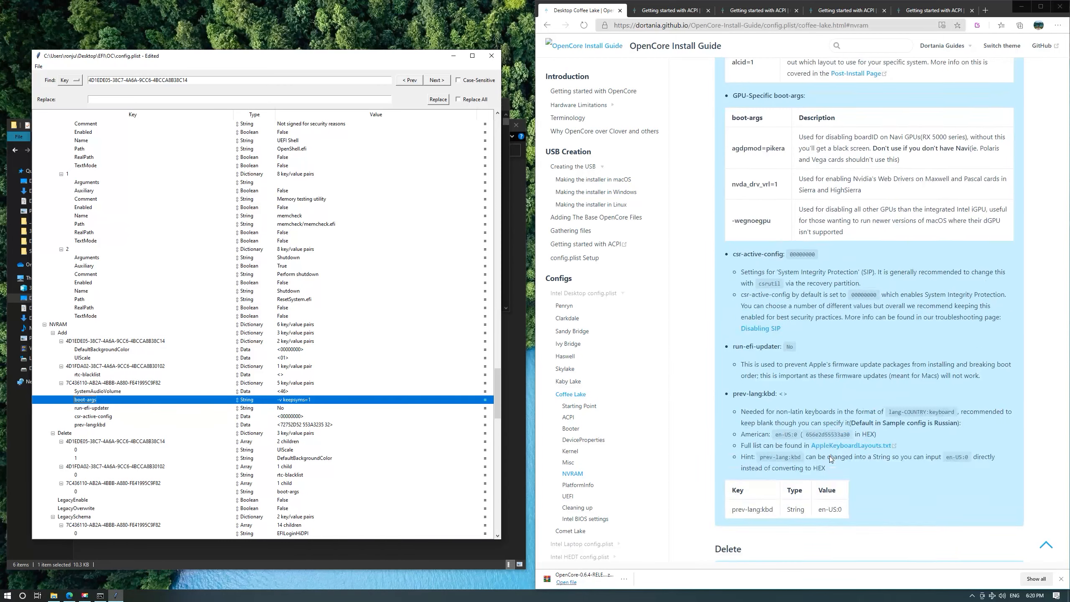
scroll(828, 456, up, 3)
click(767, 268)
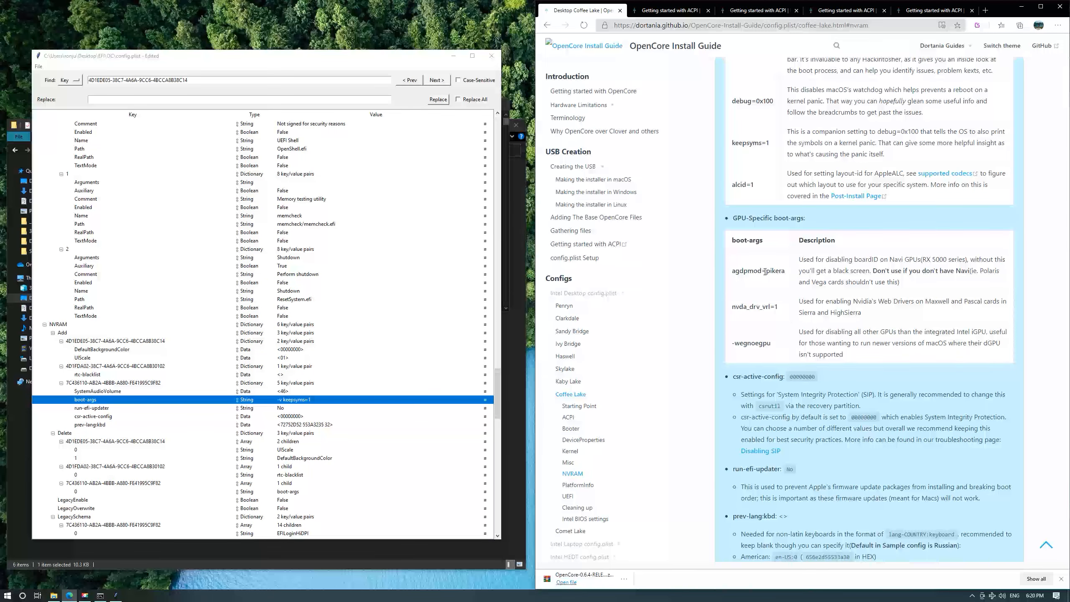
scroll(286, 426, down, 4)
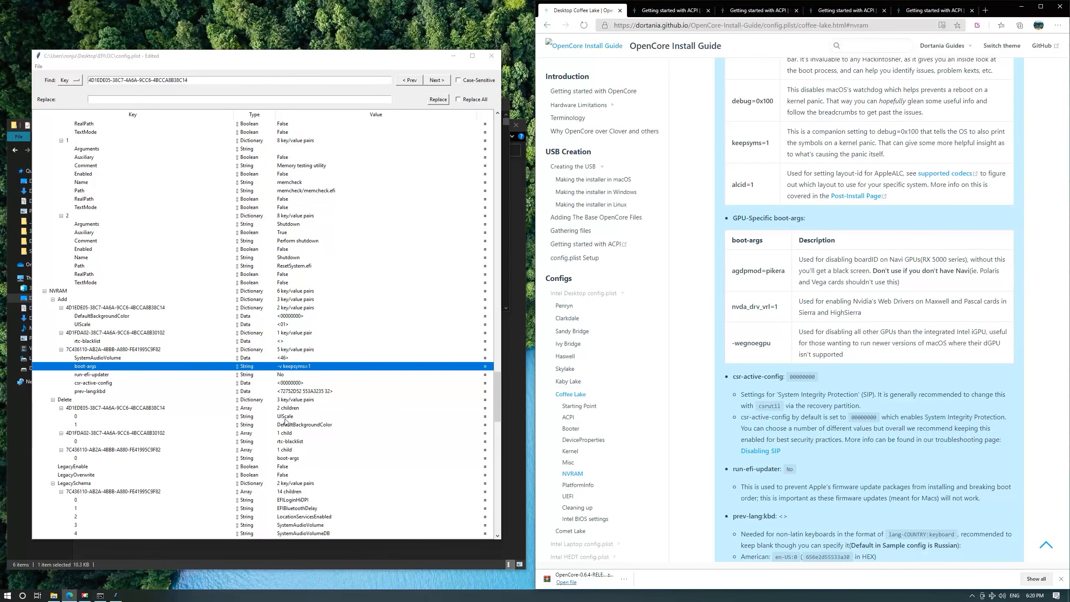
scroll(285, 425, down, 5)
scroll(840, 458, down, 8)
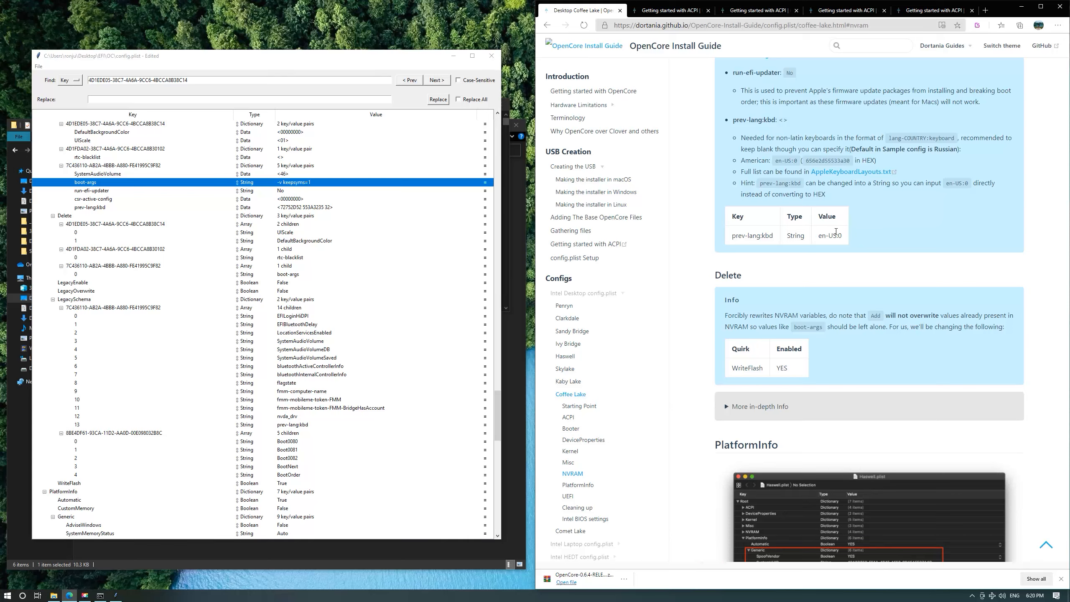
Set prev-lang:kbd under NVRAM > Add to the guide's American hex value 656e2d55533a30.
double_click(832, 160)
key(ctrl+c)
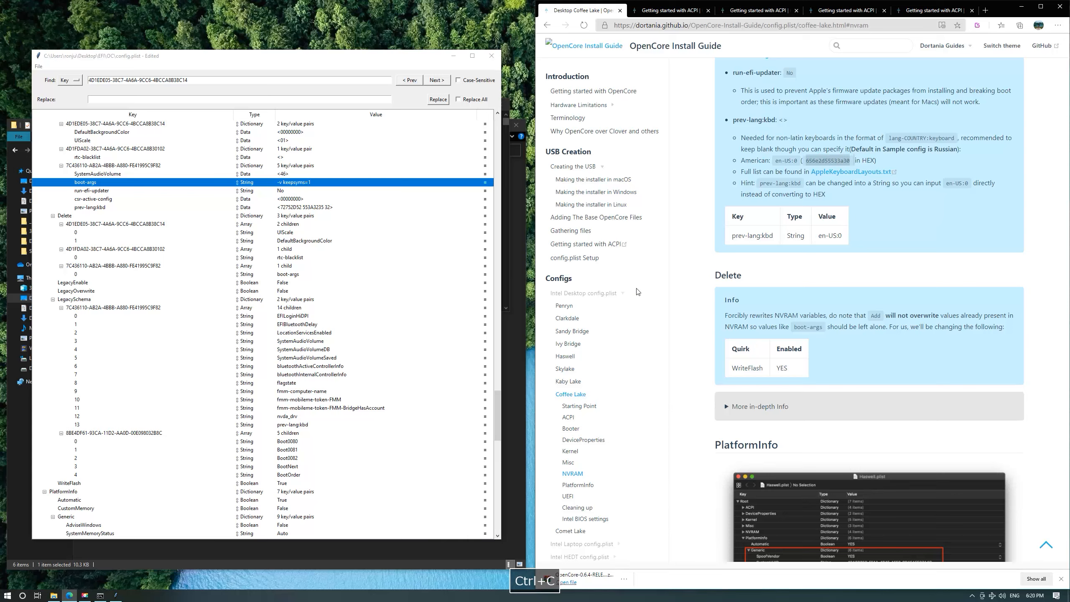
click(206, 207)
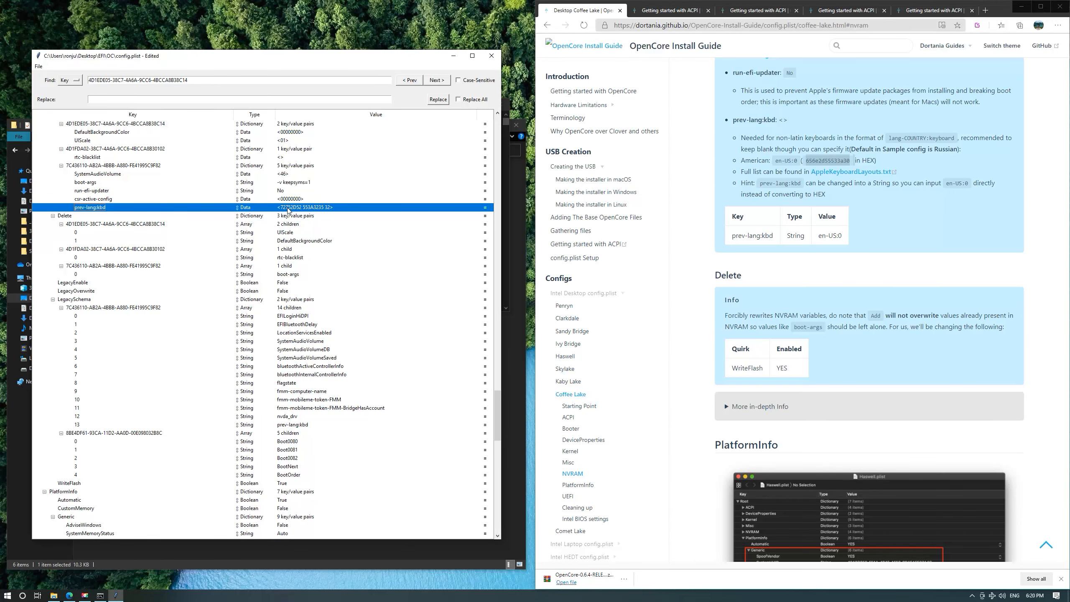
double_click(288, 207)
key(ctrl+v)
key(Return)
click(330, 222)
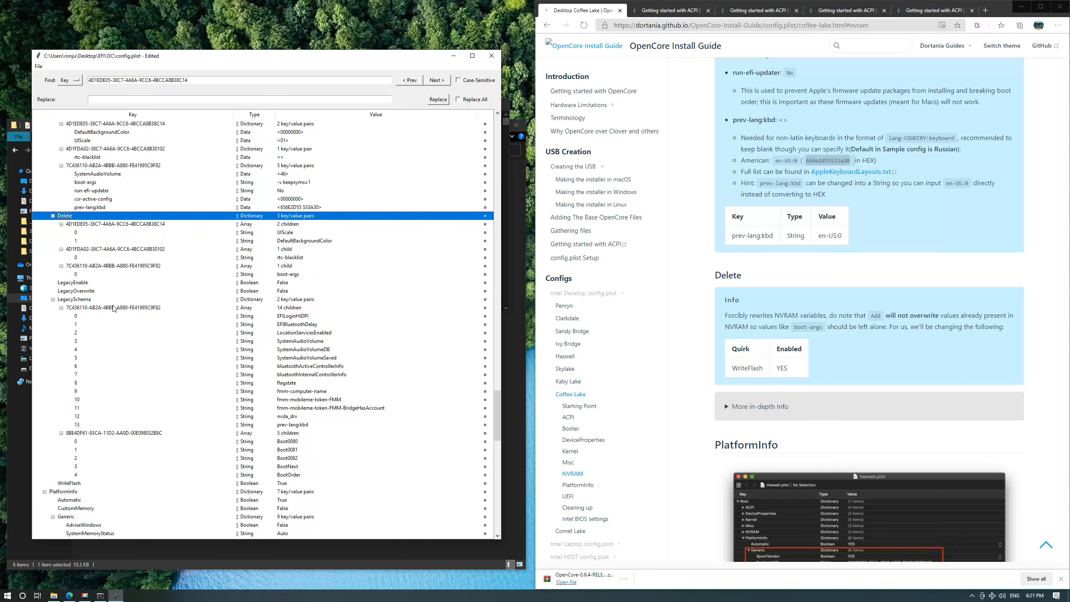
Check the WriteFlash key under NVRAM in config.plist against the guide's Delete section.
scroll(148, 345, down, 2)
scroll(148, 345, down, 1)
click(234, 425)
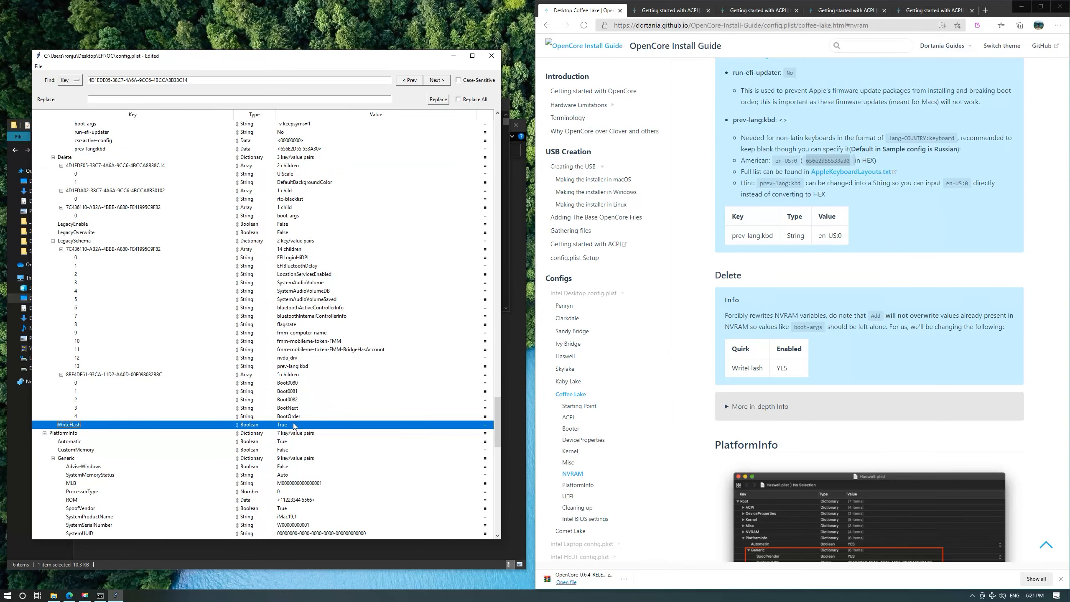
Review the guide's PlatformInfo section on GenSMBIOS and SMBIOS choices and bring up PlatformInfo in config.plist.
scroll(754, 450, down, 10)
scroll(754, 450, up, 3)
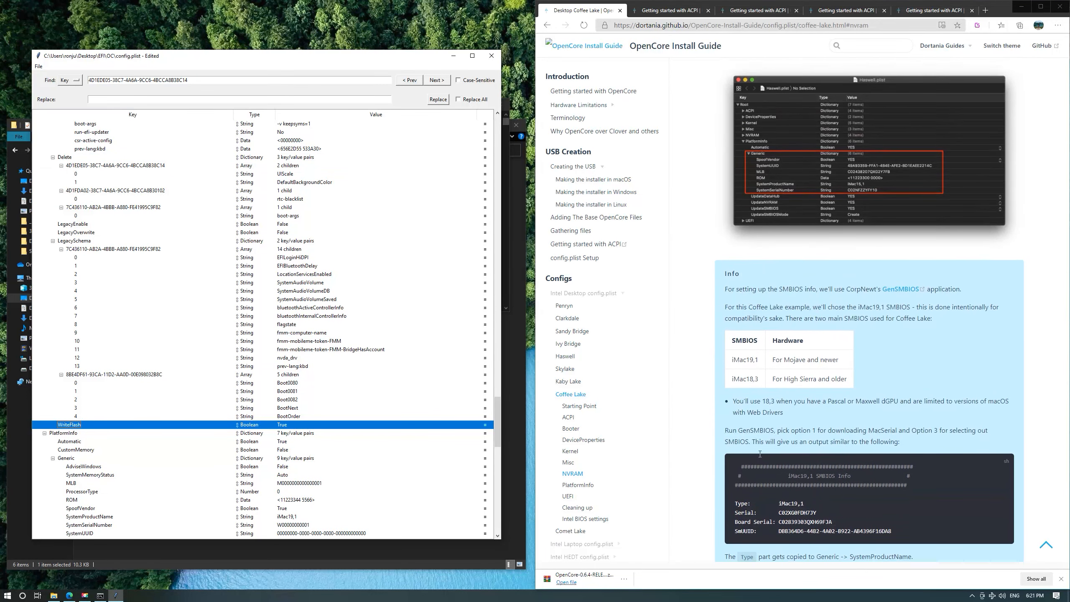
scroll(308, 372, down, 6)
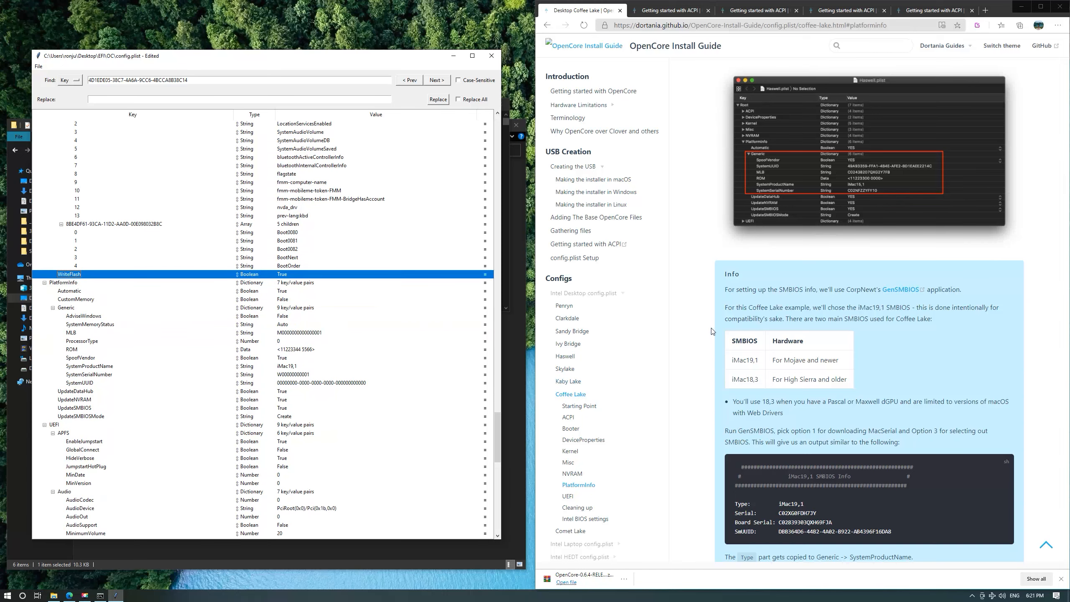
click(814, 295)
drag(814, 295, 936, 306)
click(948, 314)
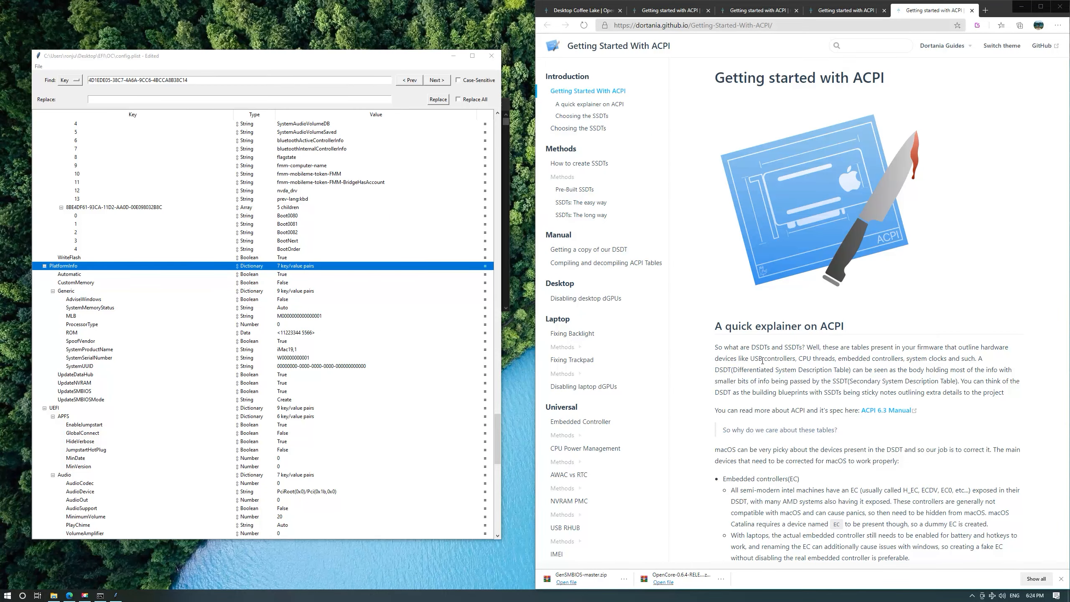
Return from the ACPI page to the Coffee Lake guide's PlatformInfo section and copy the SMBIOS name iMac19,1 from the table.
scroll(762, 361, down, 4)
scroll(762, 360, up, 5)
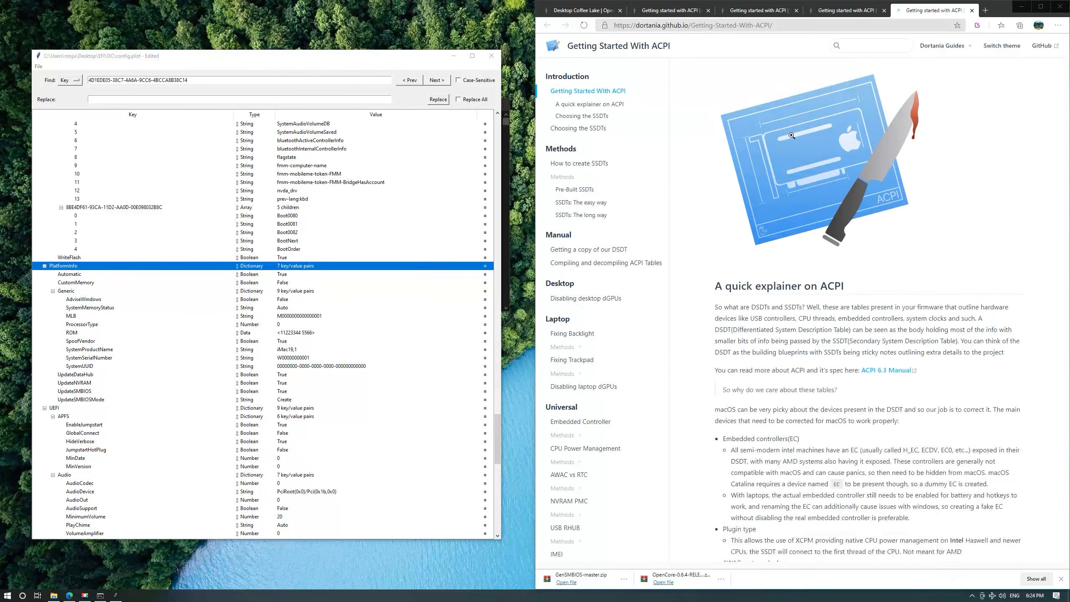
click(587, 11)
scroll(766, 238, down, 4)
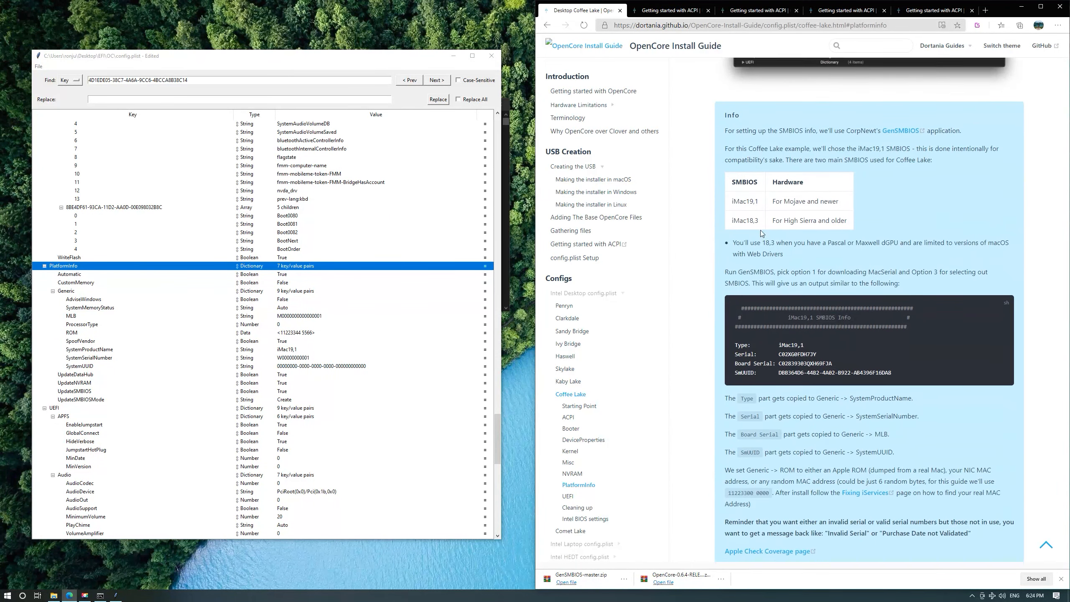
drag(756, 205, 727, 203)
key(ctrl+c)
click(749, 247)
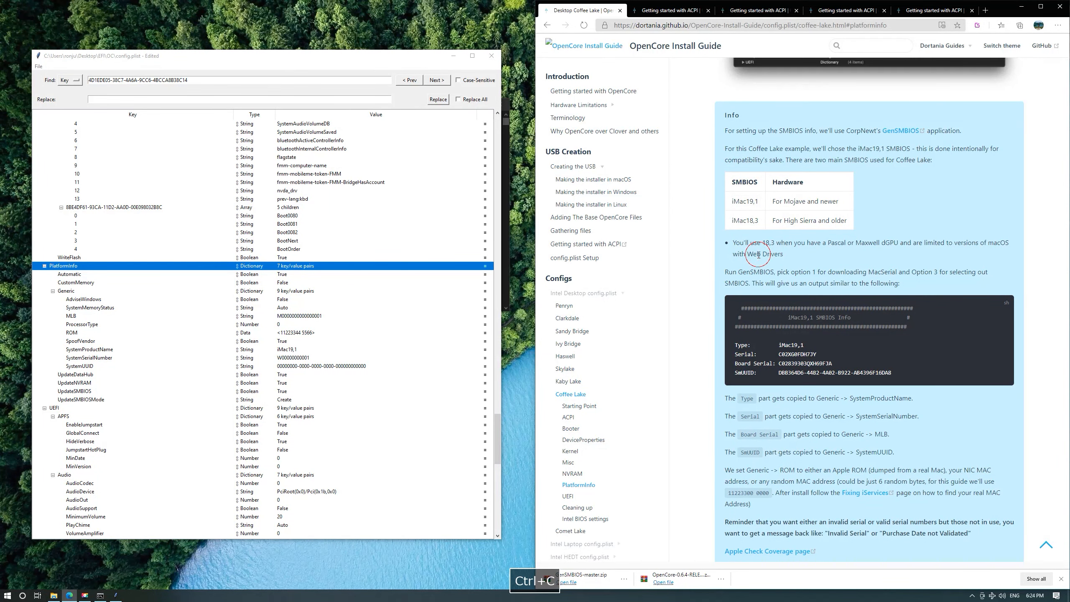
double_click(778, 345)
click(796, 346)
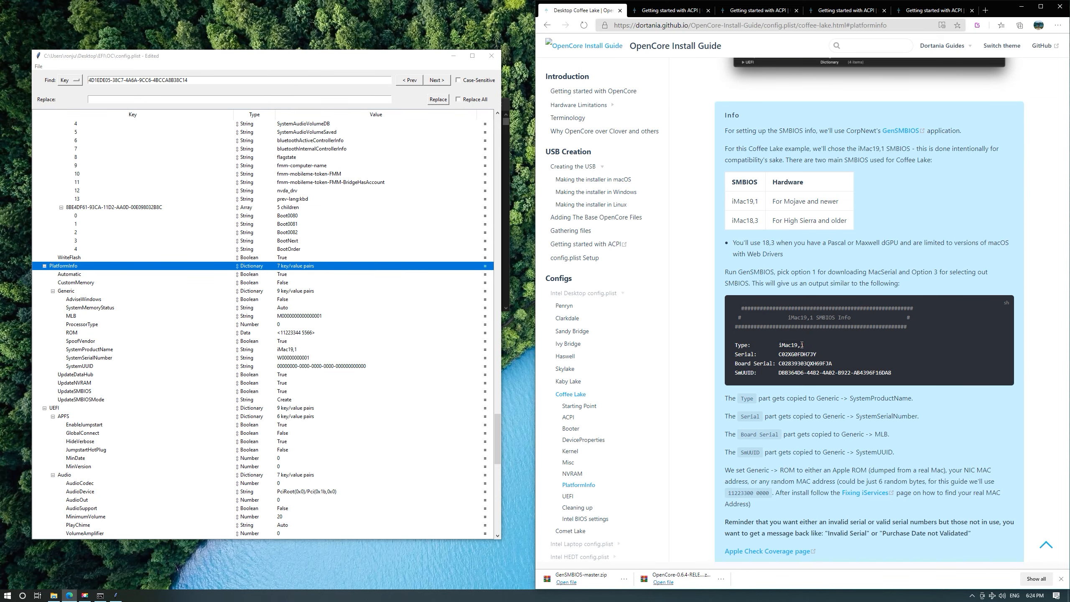
Review the guide's PlatformInfo and UEFI sections against the UEFI entries in config.plist, down to Quirks.
scroll(802, 380, down, 7)
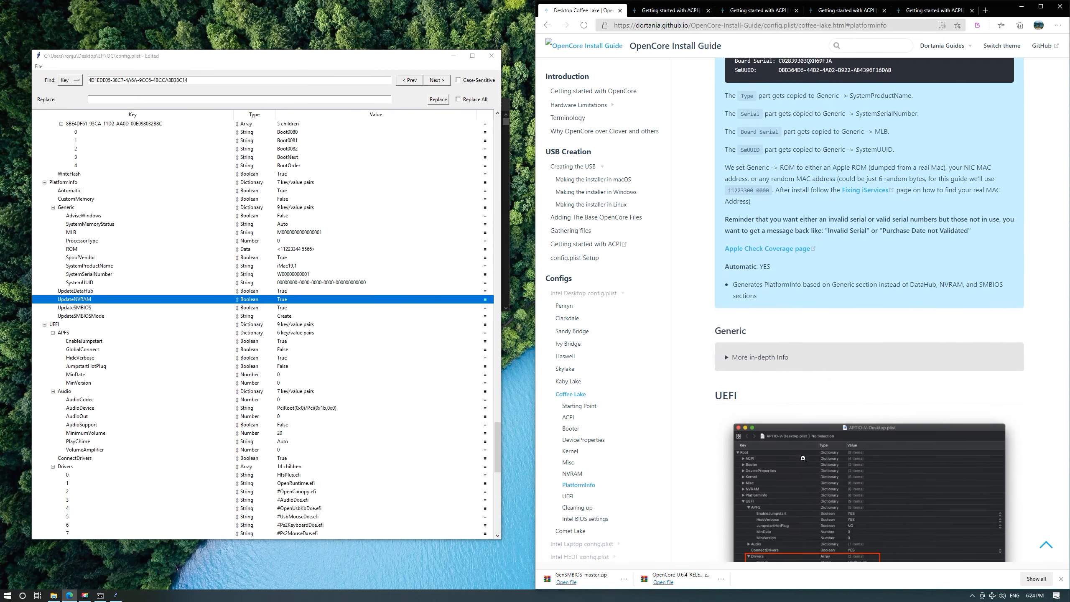
scroll(803, 458, down, 15)
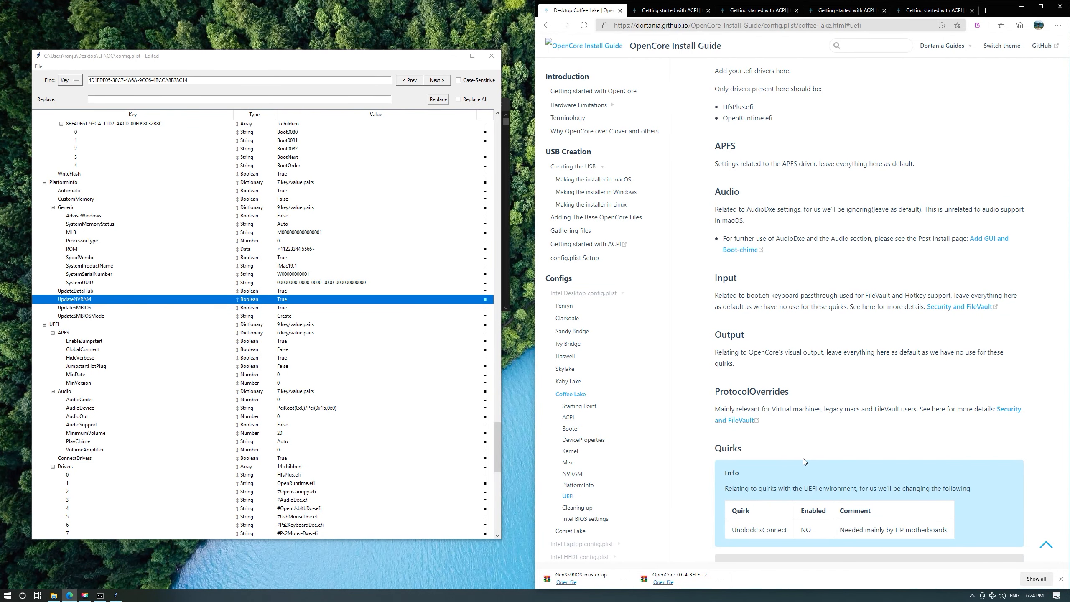
scroll(802, 458, down, 4)
click(334, 391)
scroll(344, 416, down, 1)
scroll(344, 415, down, 9)
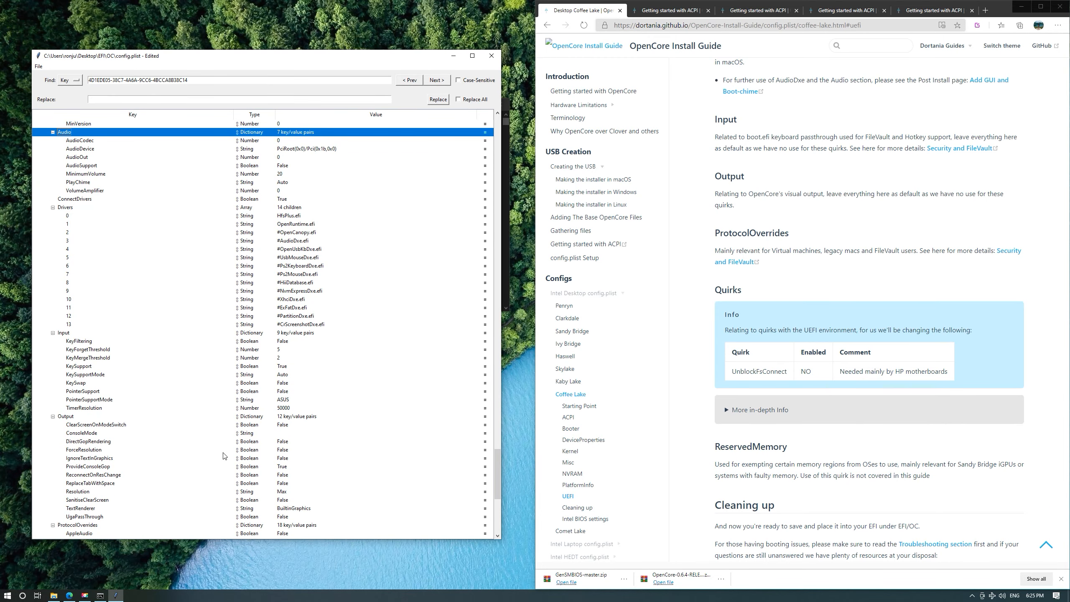
scroll(223, 455, down, 9)
click(94, 460)
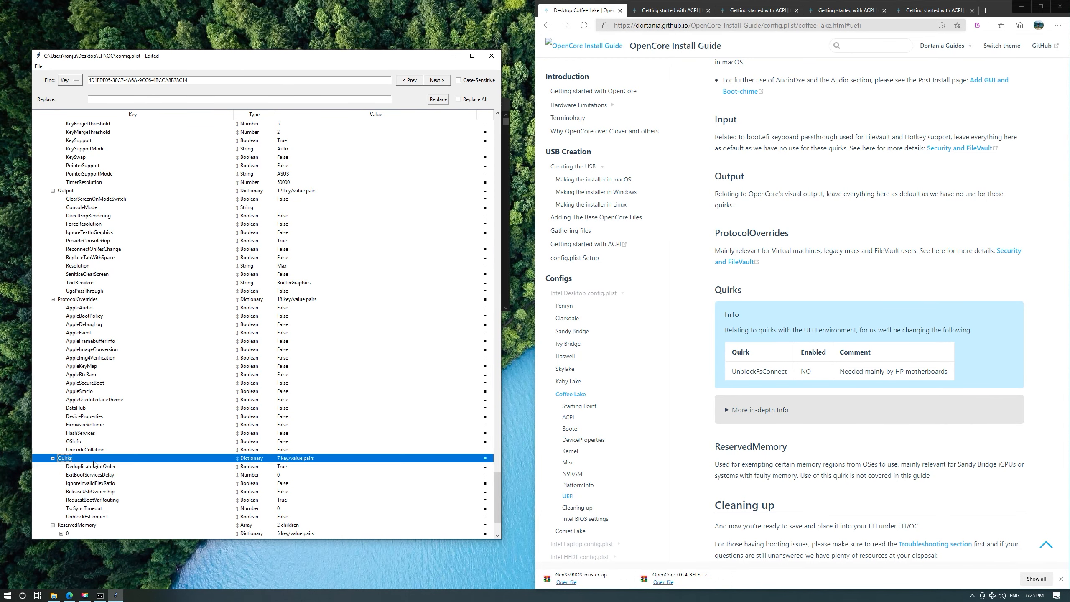
scroll(804, 459, down, 3)
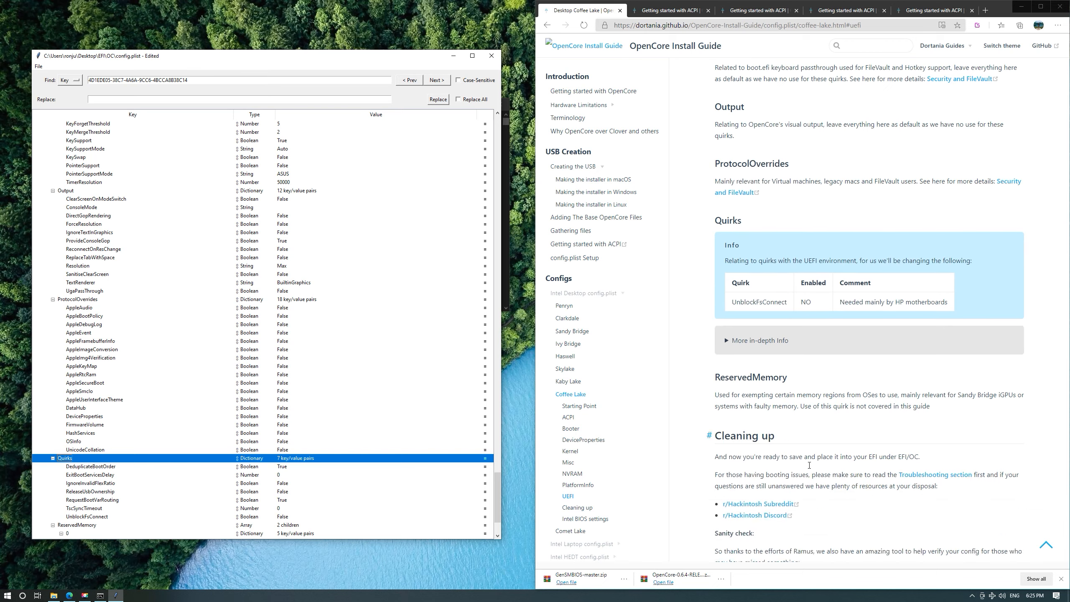
Check UnblockFsConnect under UEFI > Quirks in config.plist against the guide's Quirks table.
click(773, 221)
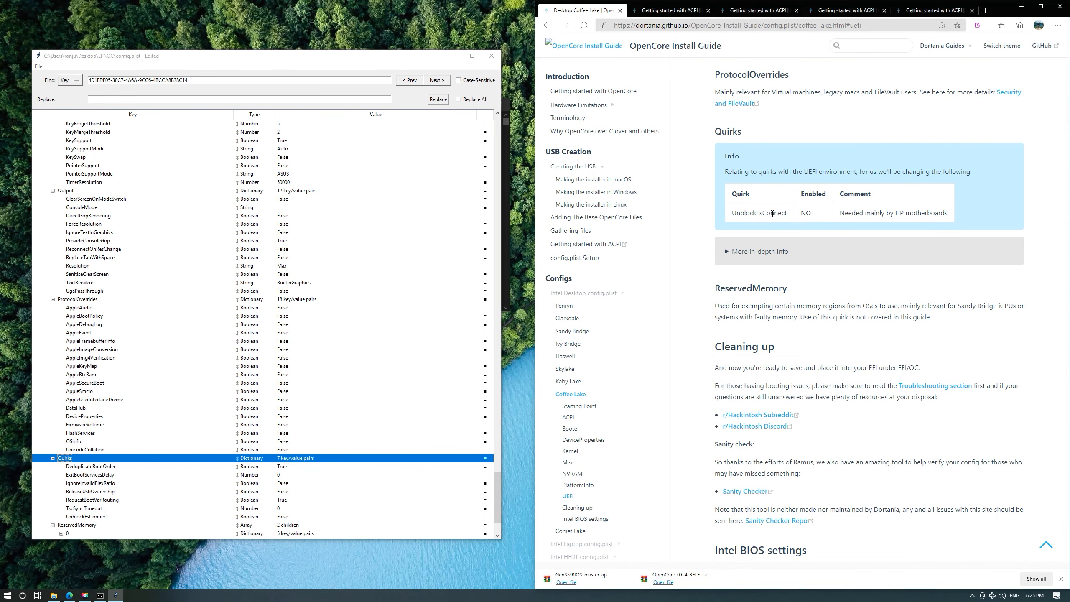
click(174, 517)
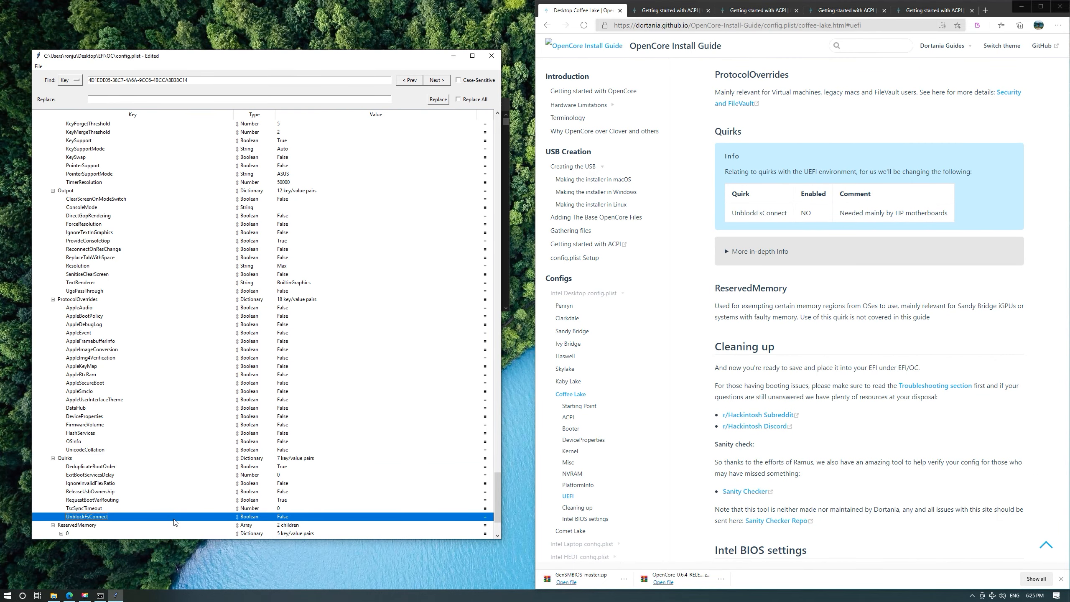
click(288, 516)
click(290, 526)
Save and close config.plist, and bring up the guide's Intel BIOS settings.
scroll(358, 501, down, 2)
key(ctrl+s)
scroll(959, 518, down, 5)
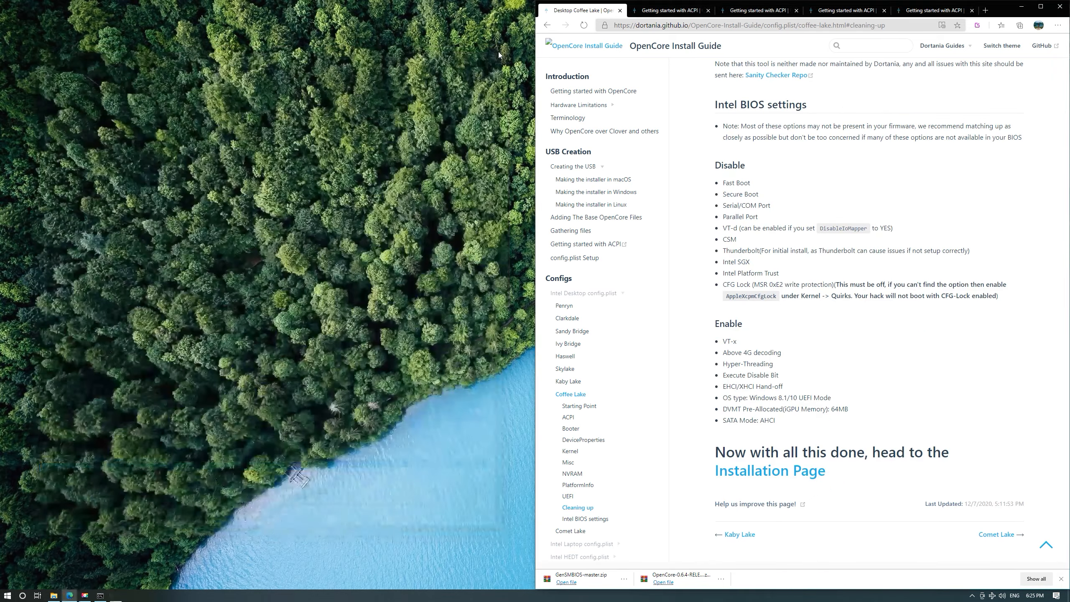
click(412, 316)
Open the ACPI folder inside Desktop > EFI > OC in File Explorer.
click(53, 596)
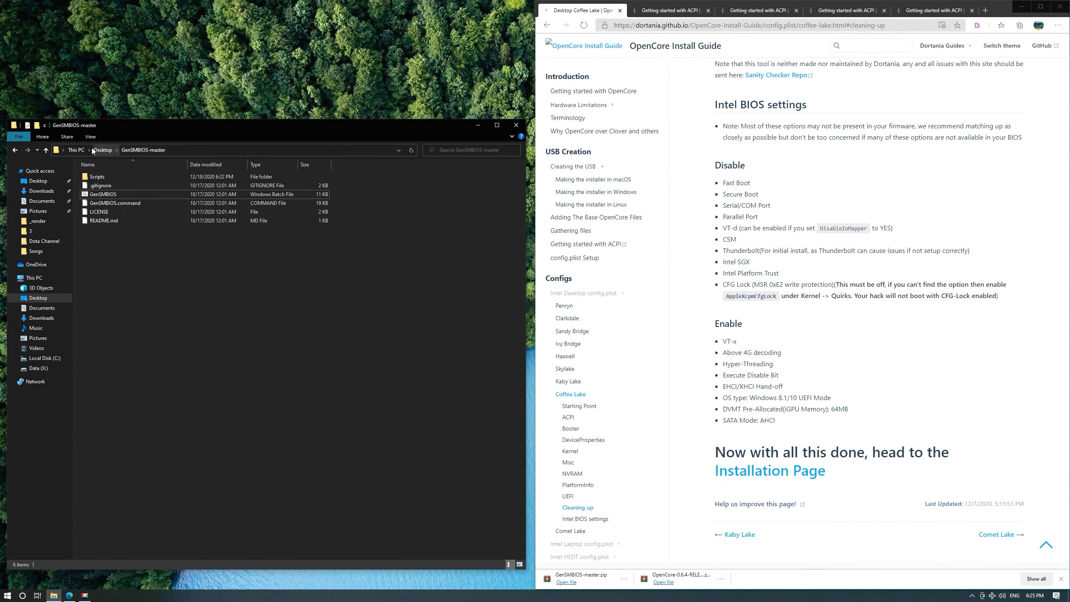
click(101, 150)
double_click(108, 192)
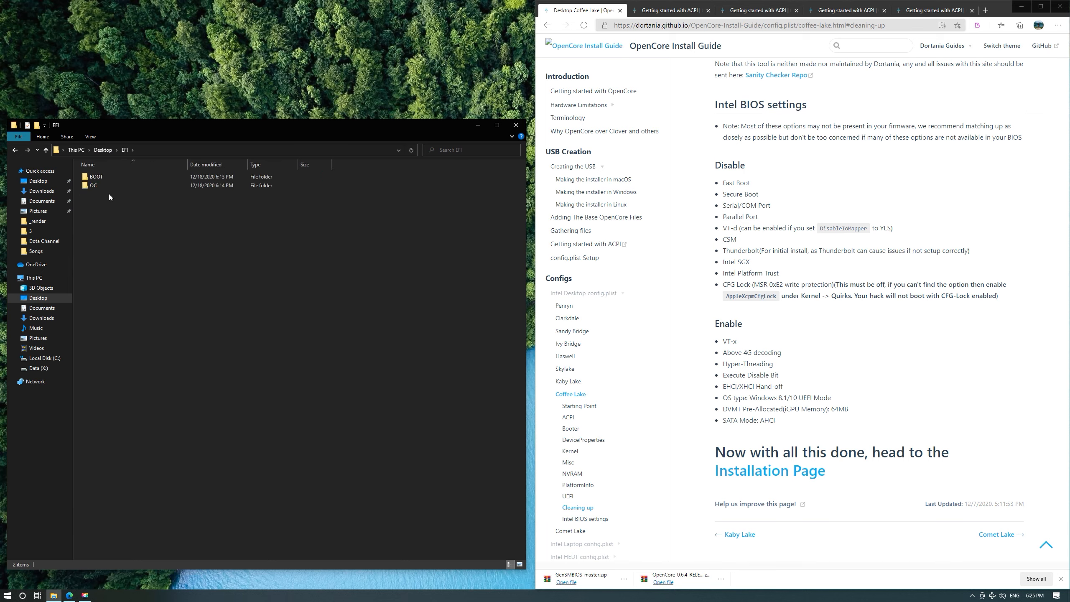
double_click(110, 186)
double_click(113, 177)
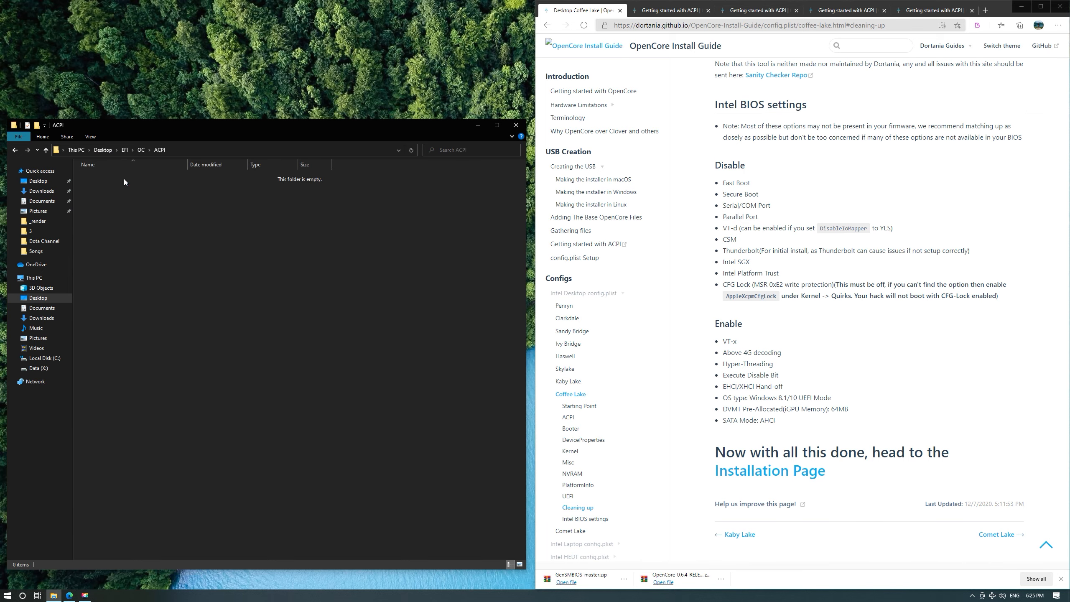
Look up the required SSDTs in the ACPI Add section of the Coffee Lake guide.
click(677, 14)
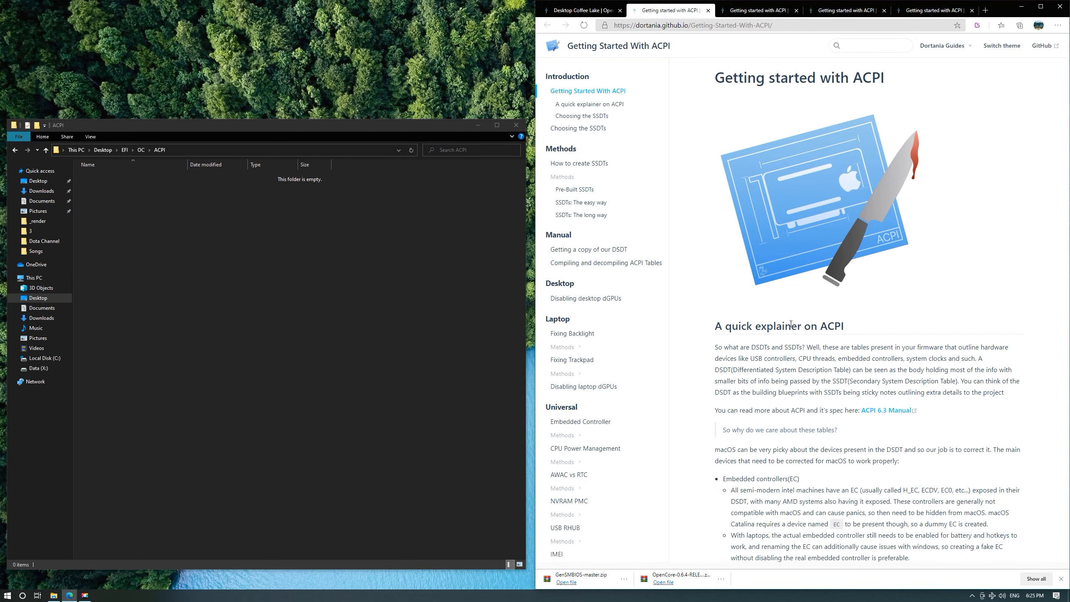
scroll(812, 402, down, 4)
click(594, 10)
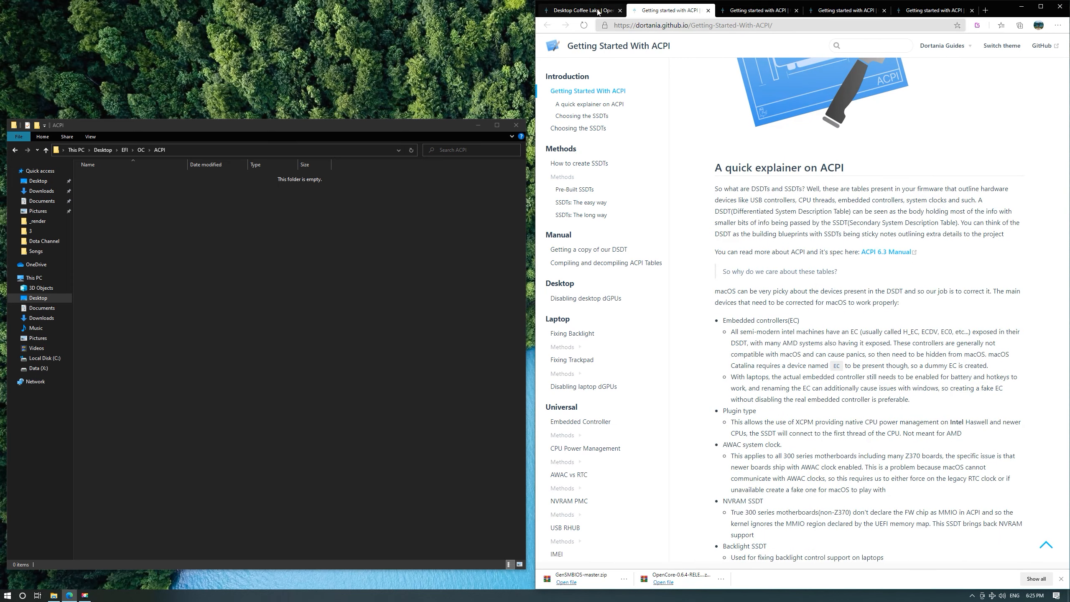
scroll(844, 451, up, 15)
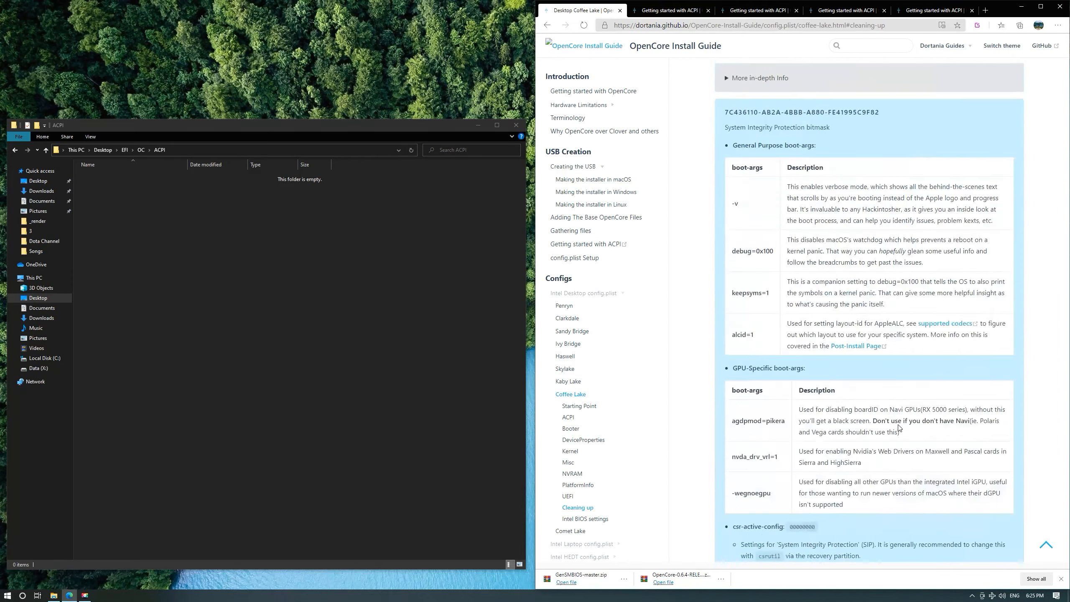
scroll(844, 448, up, 15)
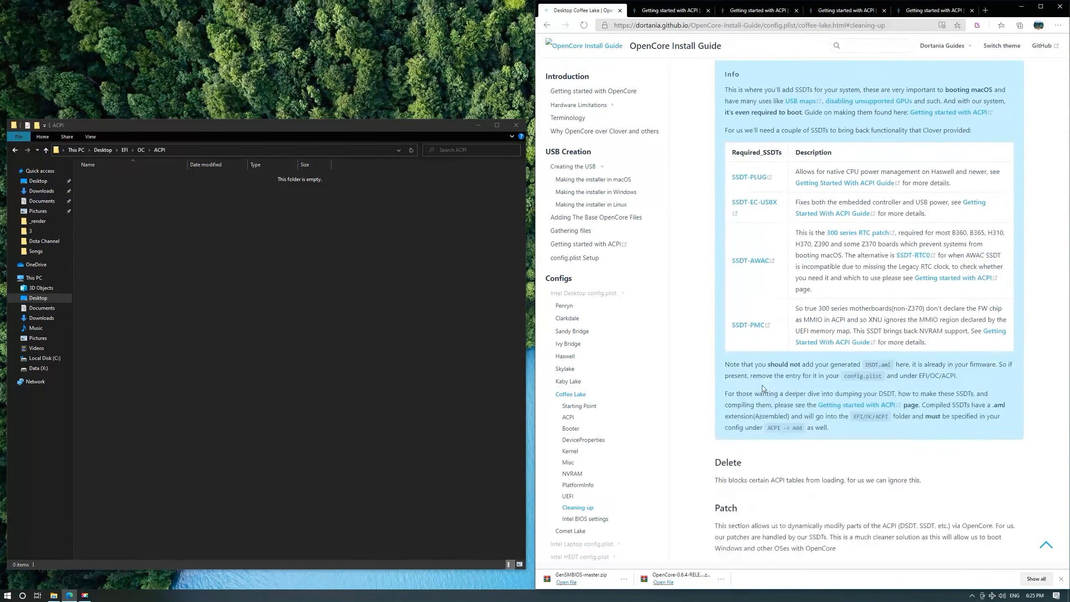
scroll(763, 389, up, 9)
scroll(711, 73, down, 15)
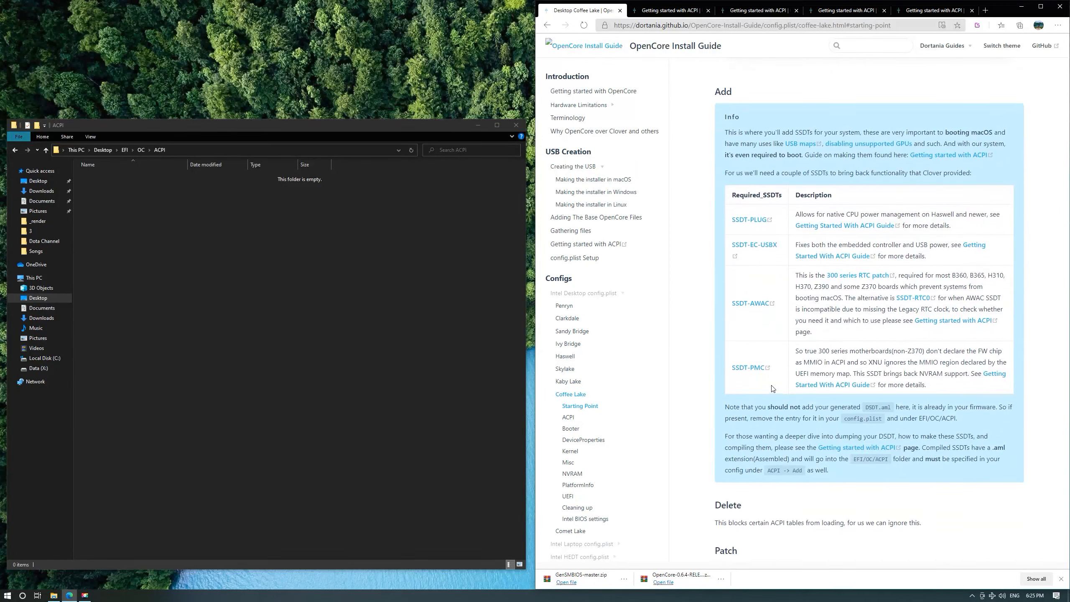
Return to the Getting Started With ACPI guide and open its Choosing the SSDTs page.
click(659, 10)
scroll(789, 296, down, 10)
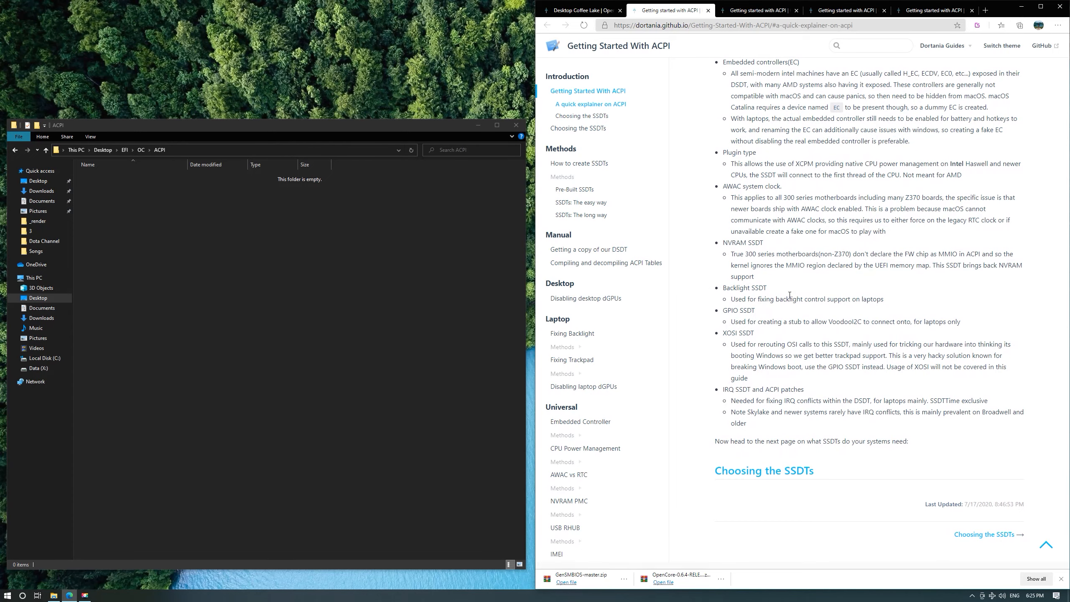
click(791, 475)
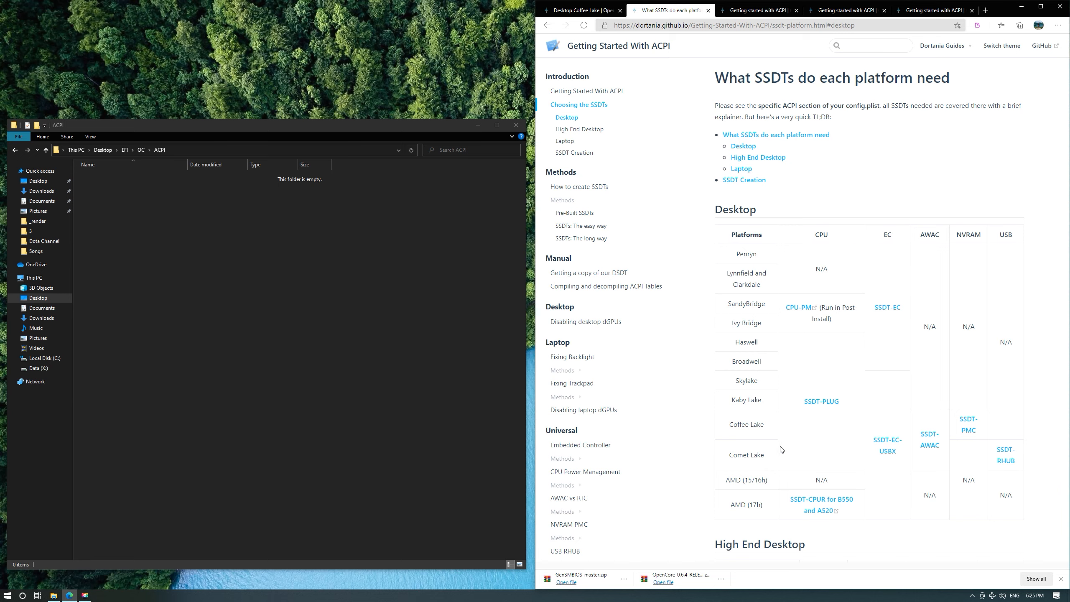
Open the SSDT-PLUG and SSDT-EC-USBX pages from the desktop platform table in new tabs.
right_click(829, 403)
click(843, 415)
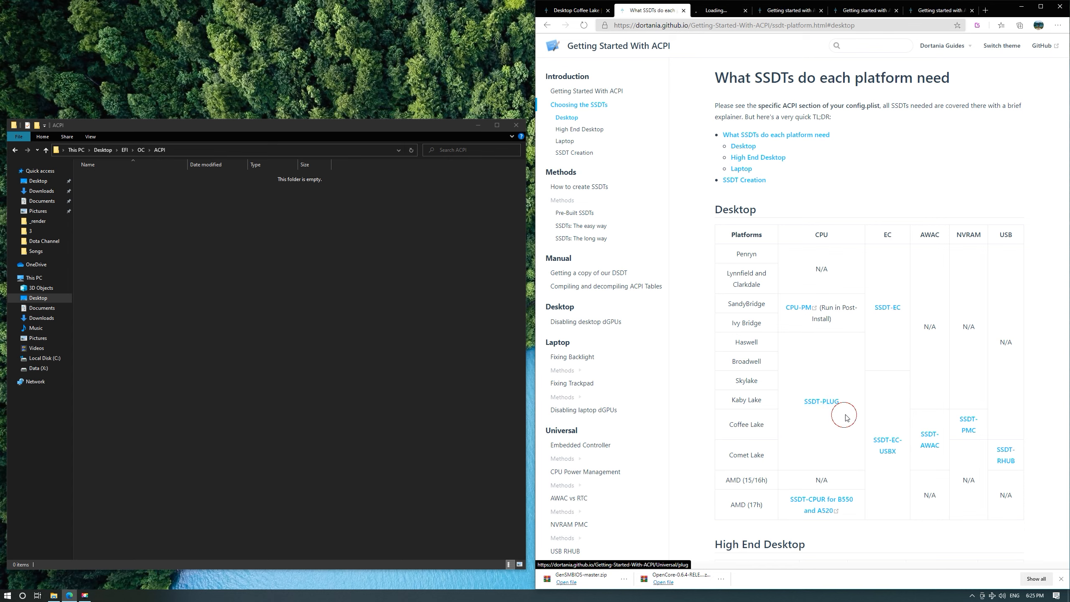
right_click(889, 444)
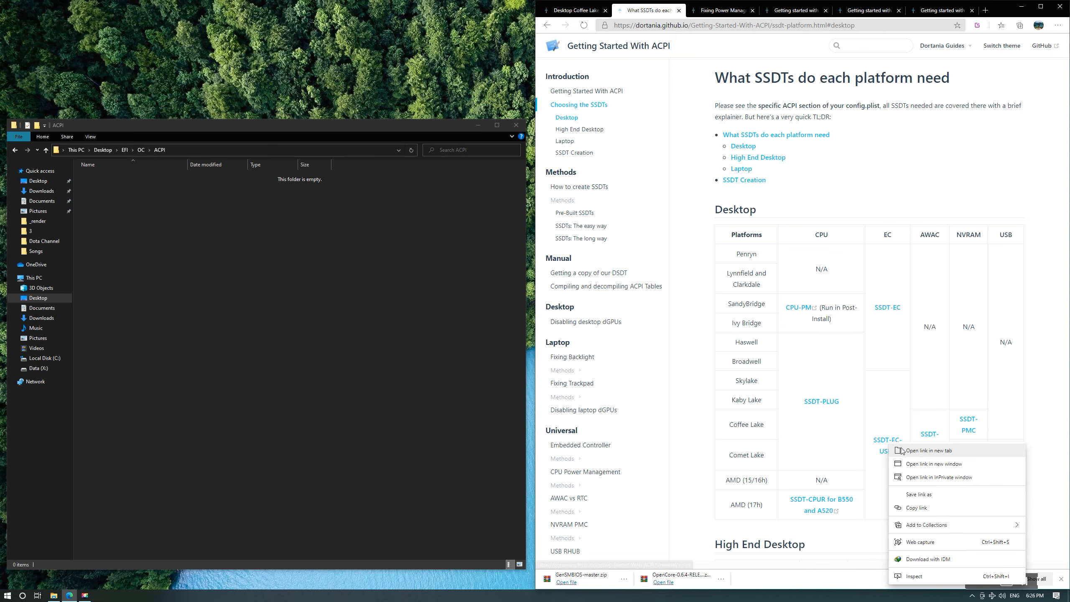
Open the Coffee Lake desktop guides for SSDT-EC-USBX, SSDT-AWAC and SSDT-PMC from the platform table in separate browser tabs.
click(890, 416)
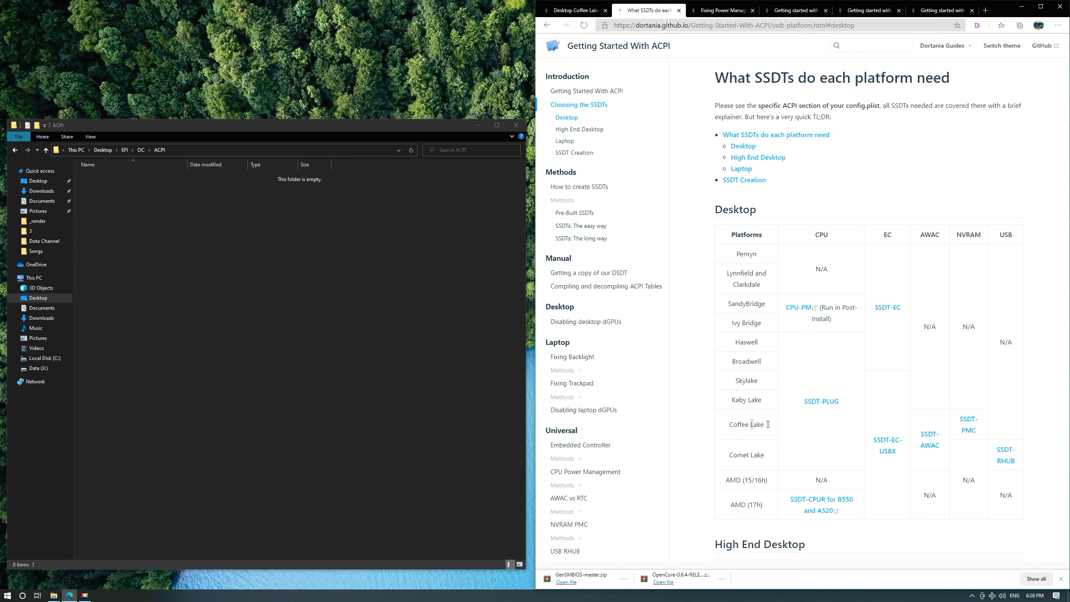
drag(767, 424, 899, 432)
click(888, 414)
right_click(886, 443)
click(901, 449)
right_click(934, 439)
click(950, 446)
right_click(968, 429)
click(973, 436)
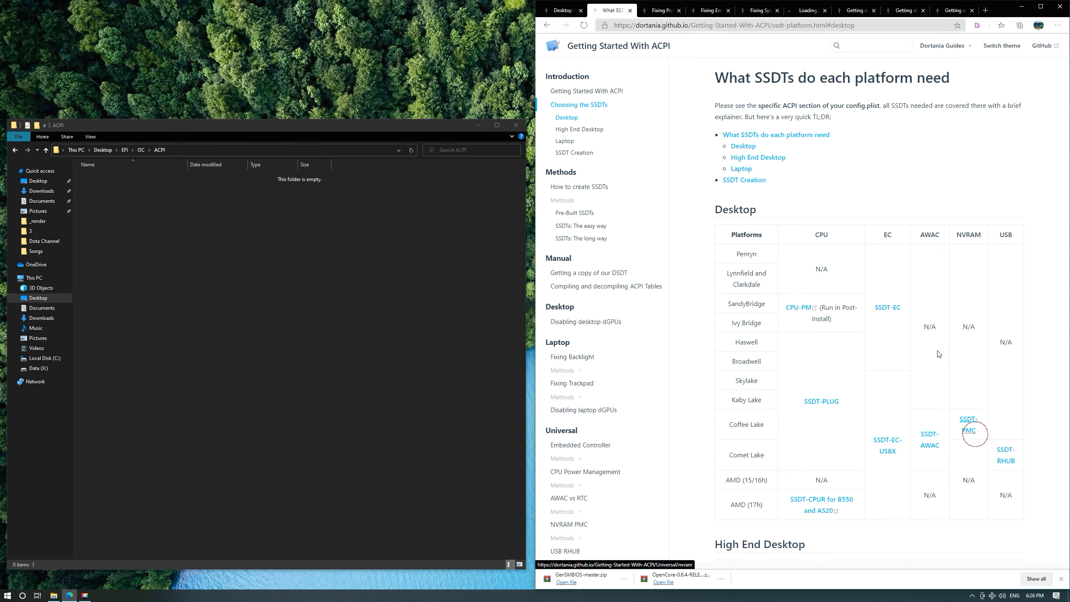
Request the raw SSDT-PLUG-DRTNIA.aml file from GitHub through the prebuilt method of the Fixing Power Management guide.
click(650, 11)
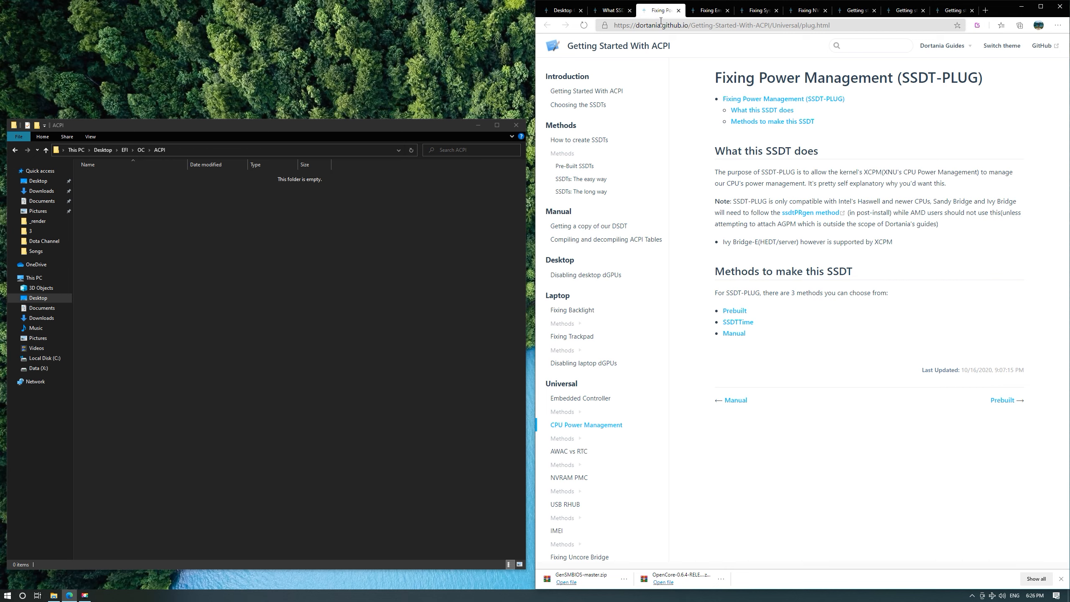
click(732, 311)
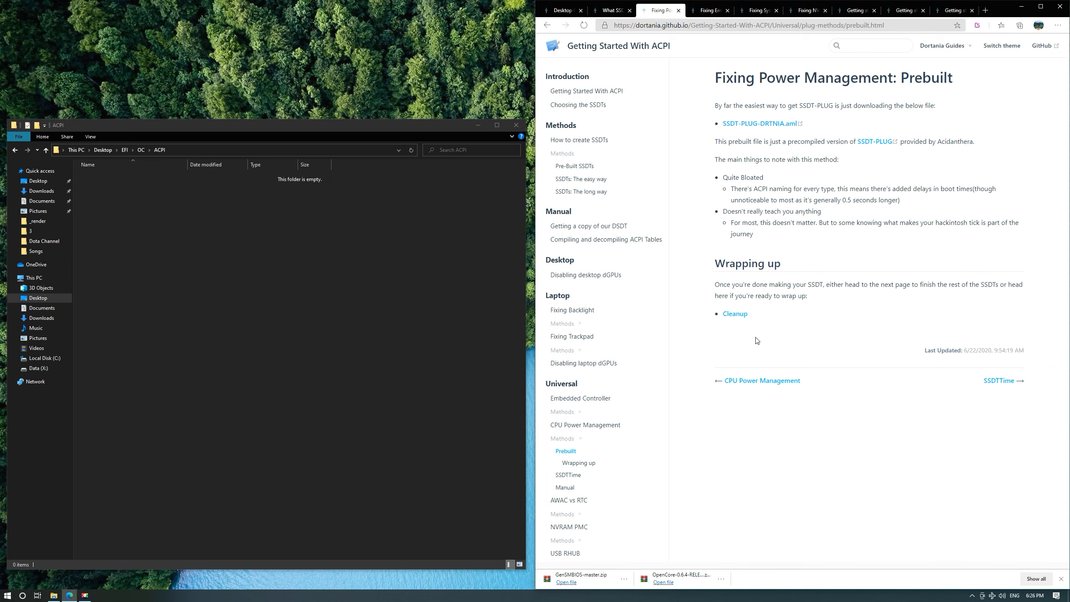
click(773, 124)
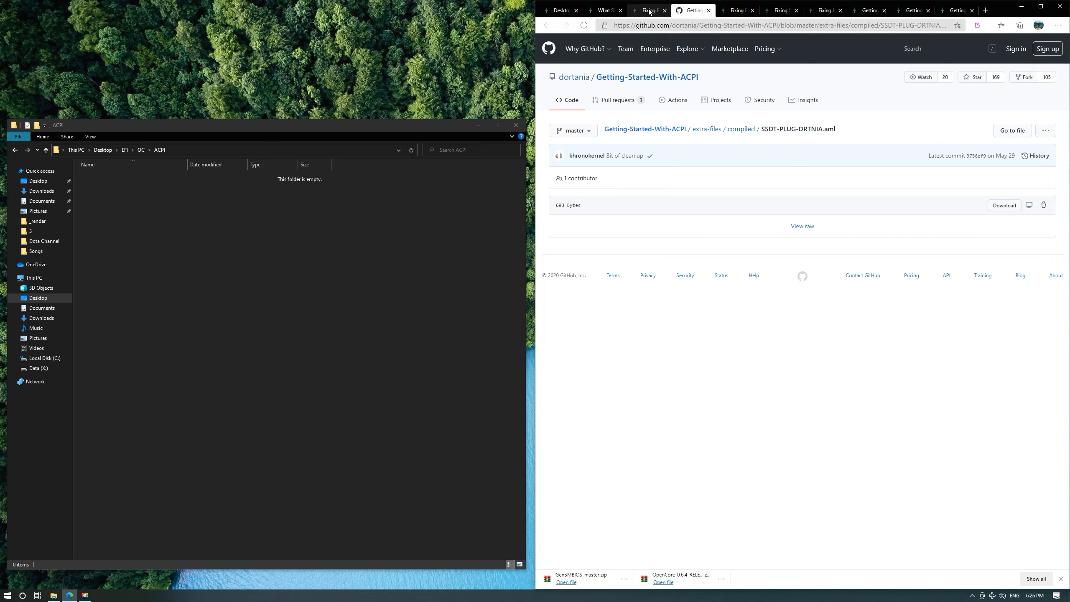
click(649, 10)
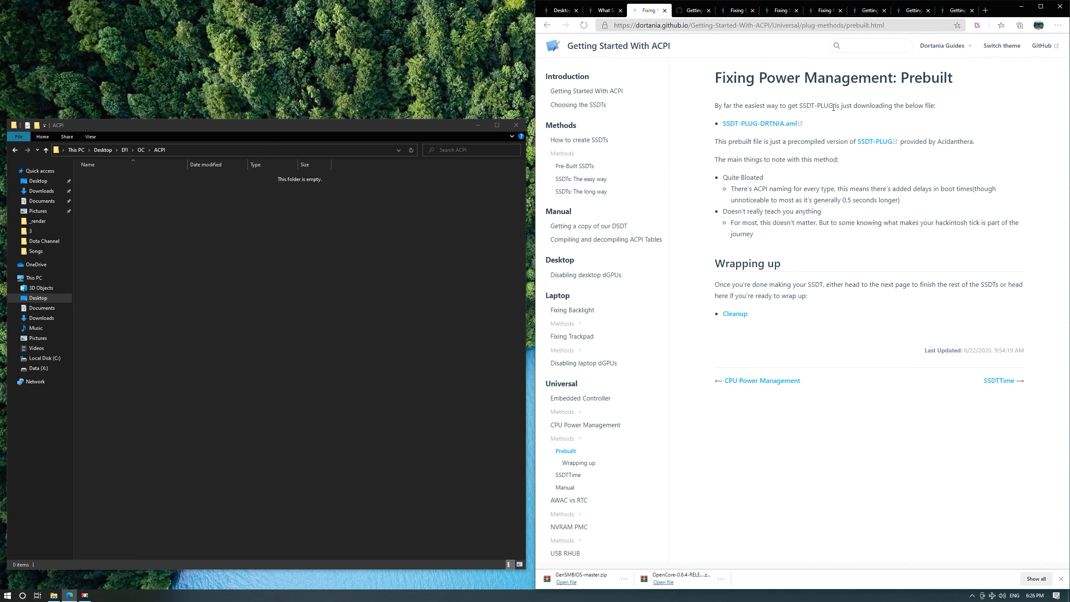
click(692, 12)
click(802, 227)
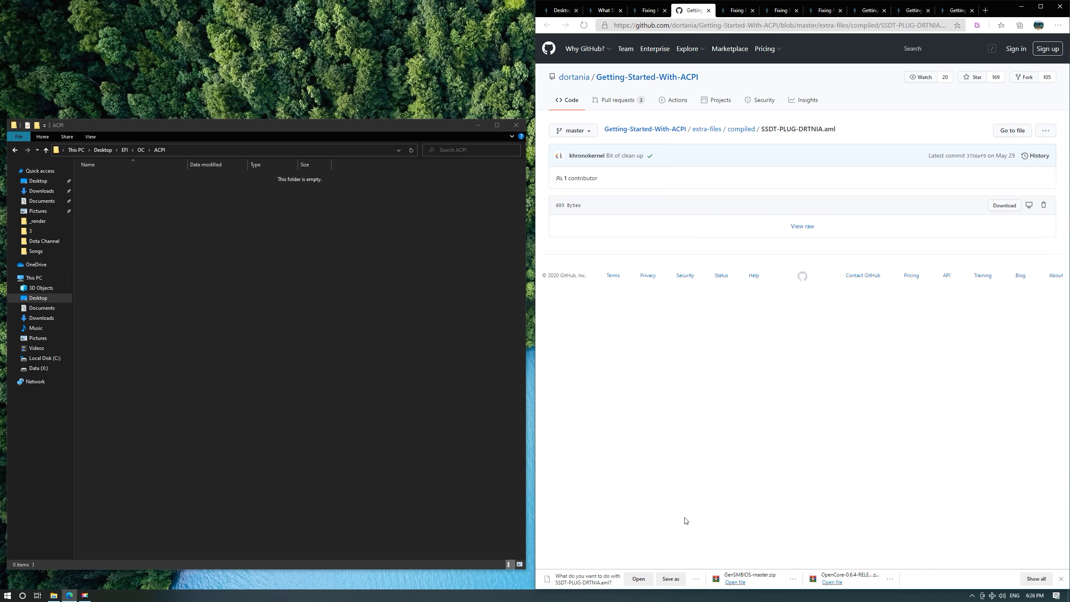
Save SSDT-PLUG-DRTNIA.aml into a new Desktop folder named SSDTs and close its GitHub page.
click(677, 579)
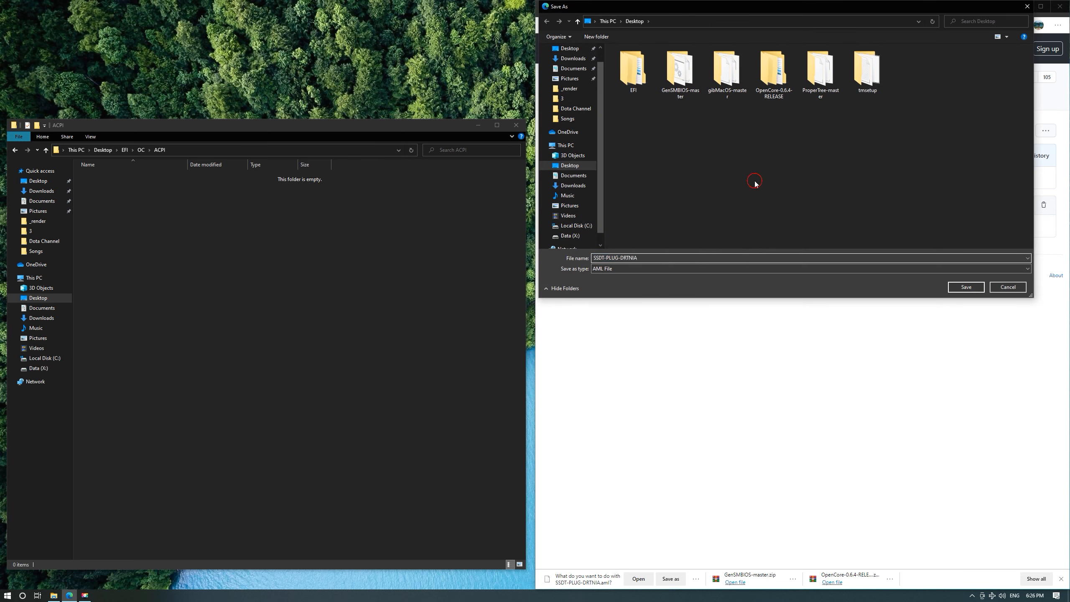
key(ctrl+shift+n)
text(SST)
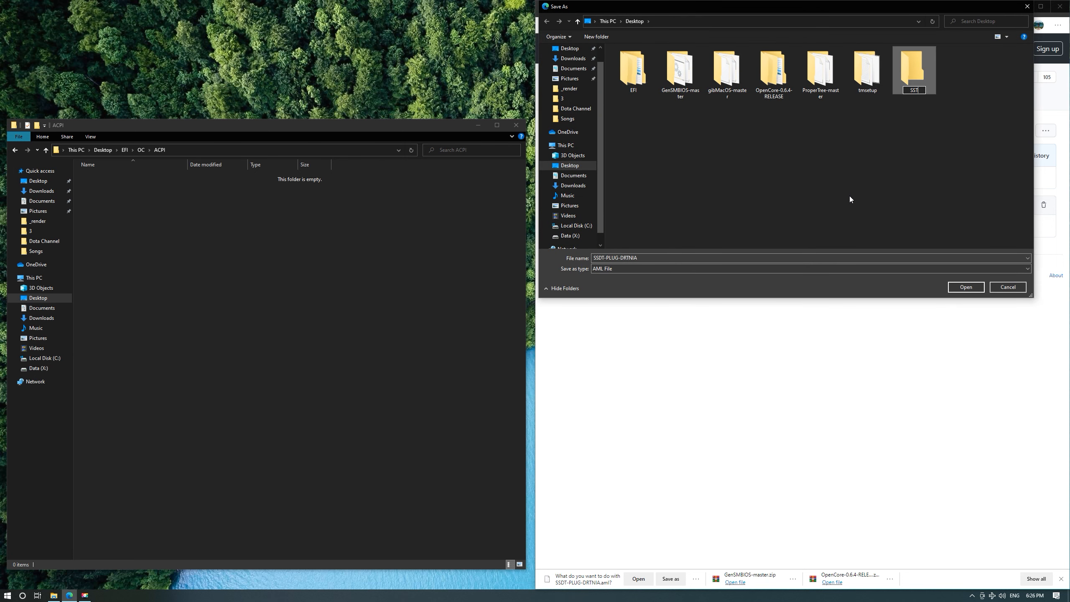
key(BackSpace)
text(DTs)
key(Return)
key(Return)
click(964, 287)
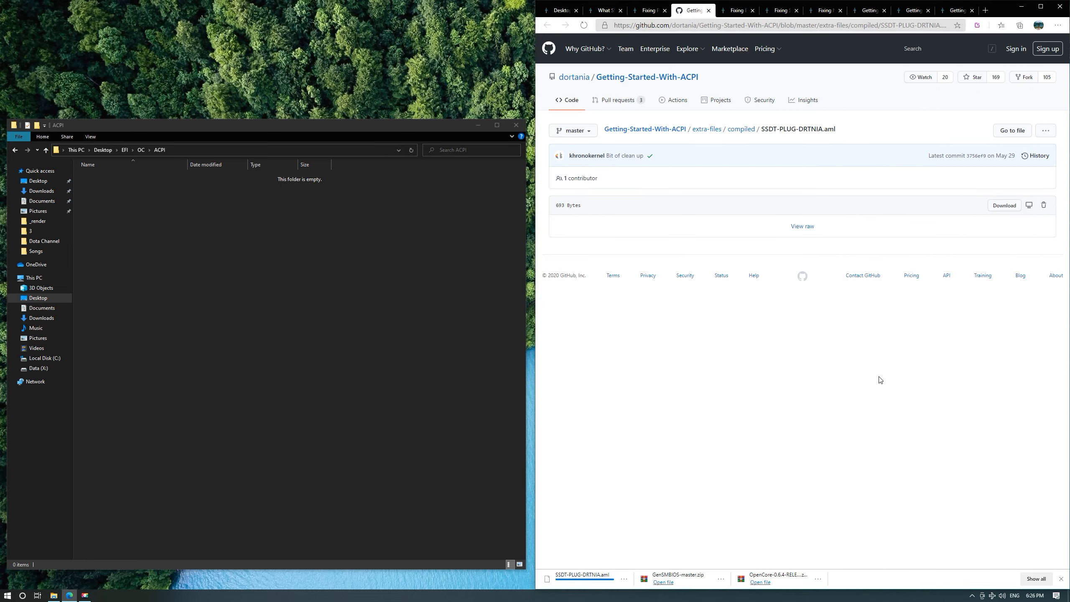
key(ctrl+w)
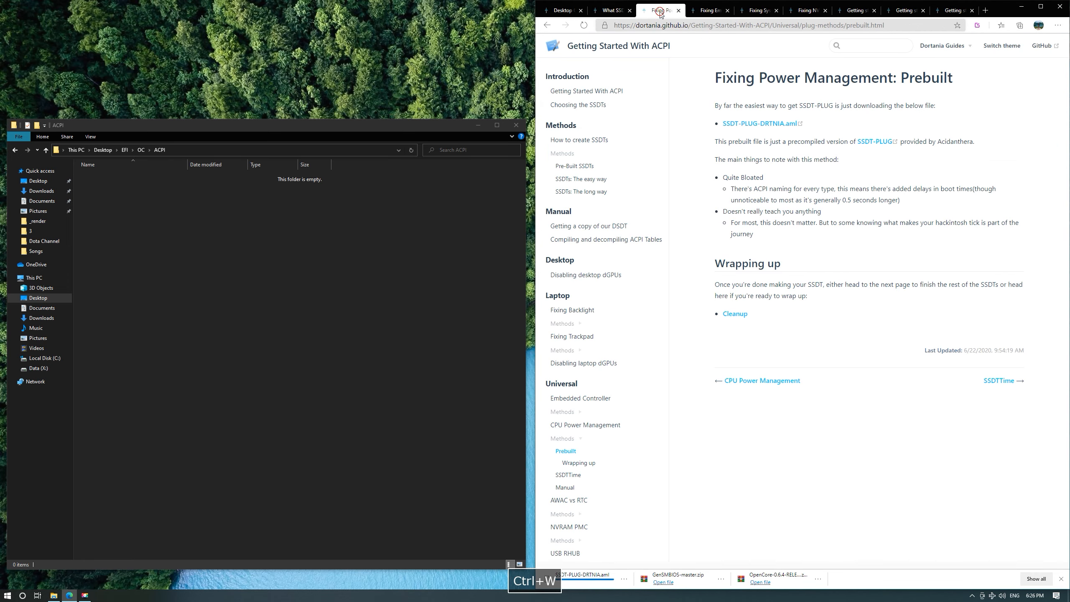
drag(714, 105, 935, 106)
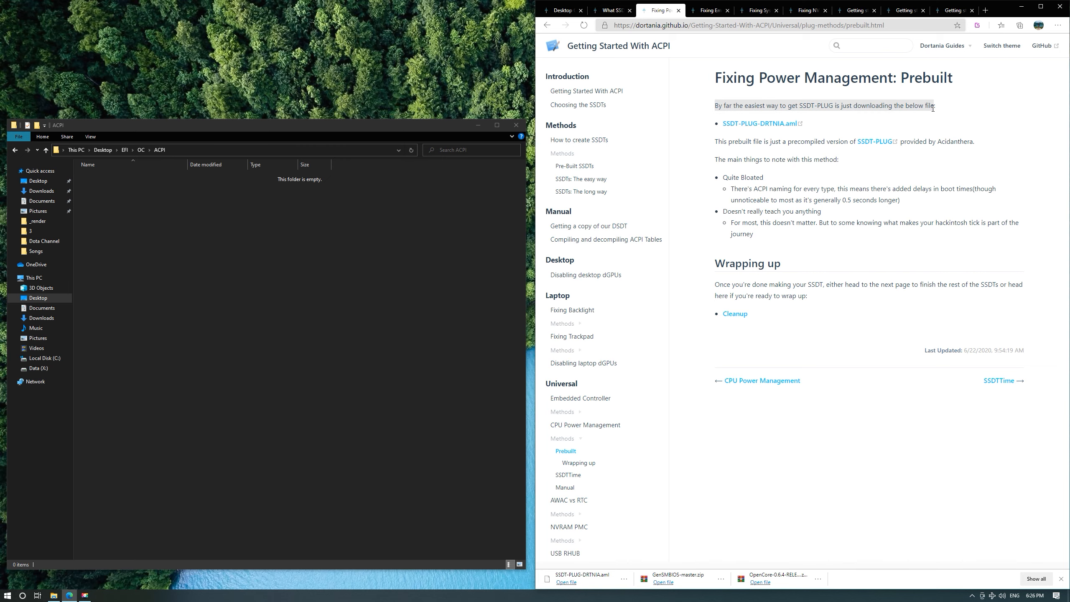
click(825, 125)
click(776, 123)
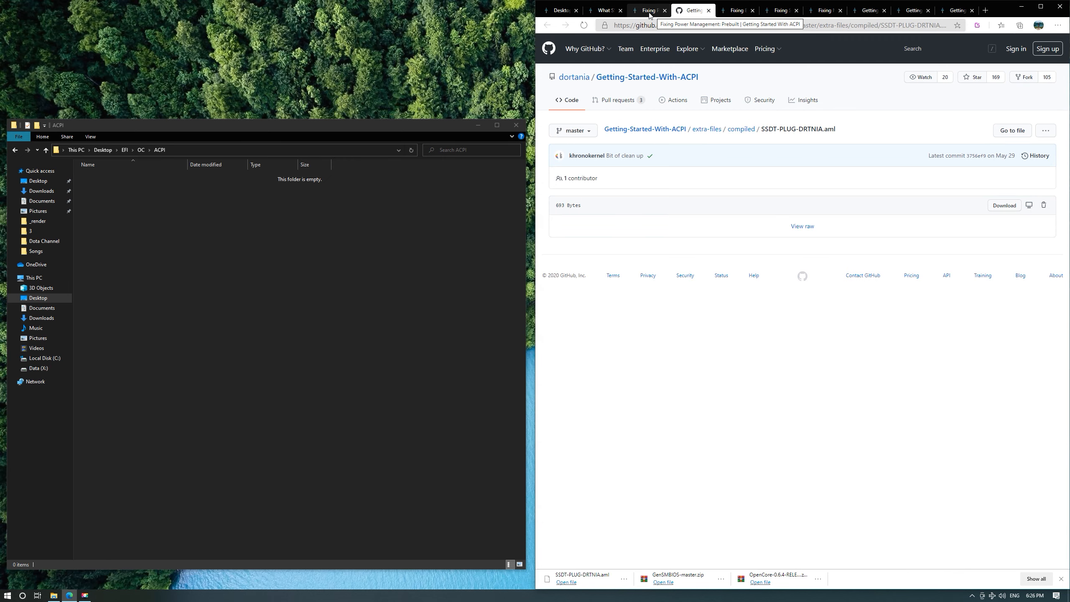
click(803, 226)
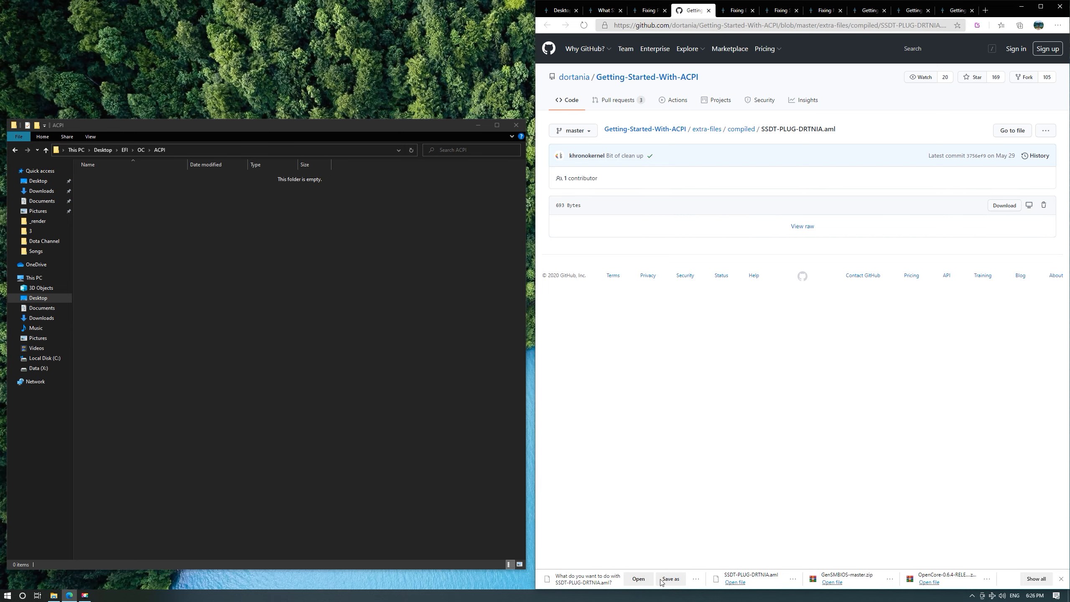
click(670, 579)
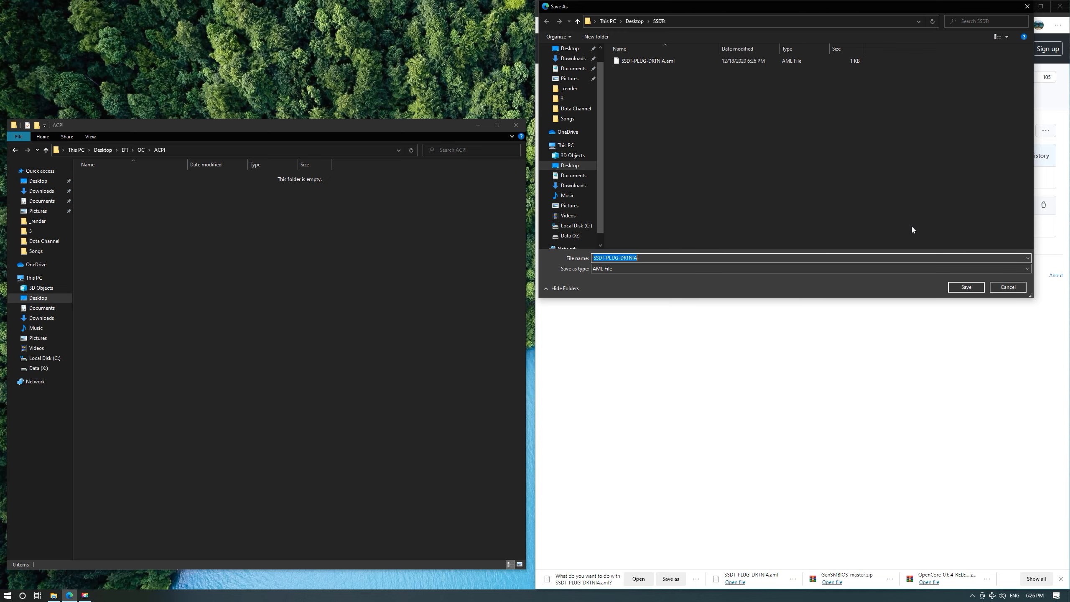
click(1008, 288)
click(828, 295)
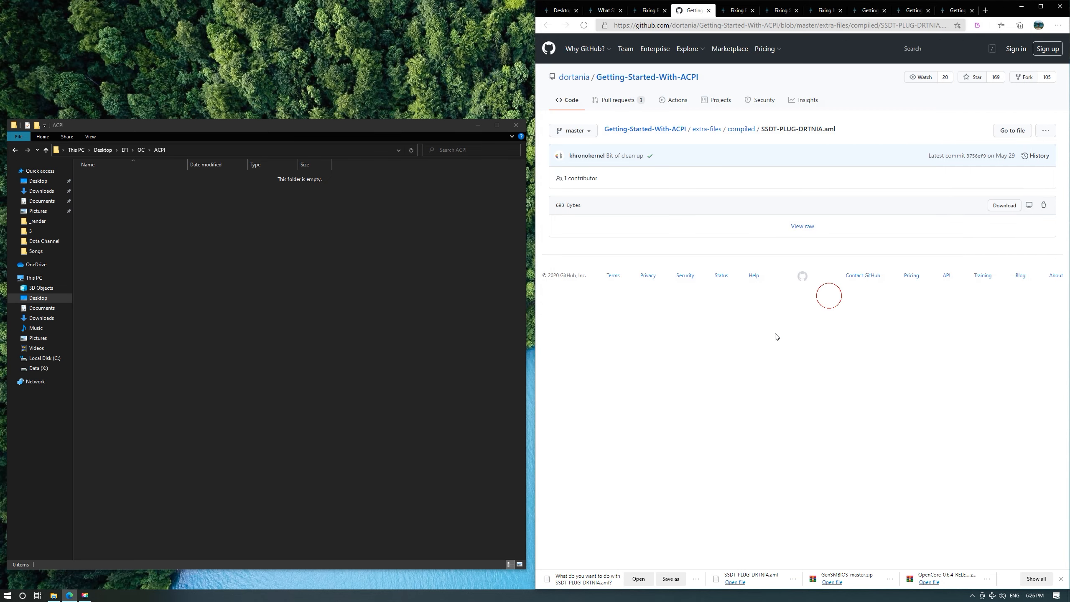
key(ctrl+w)
Close the Fixing Power Management guide and open the prebuilt method of the Fixing Embedded Controller guide.
key(ctrl+w)
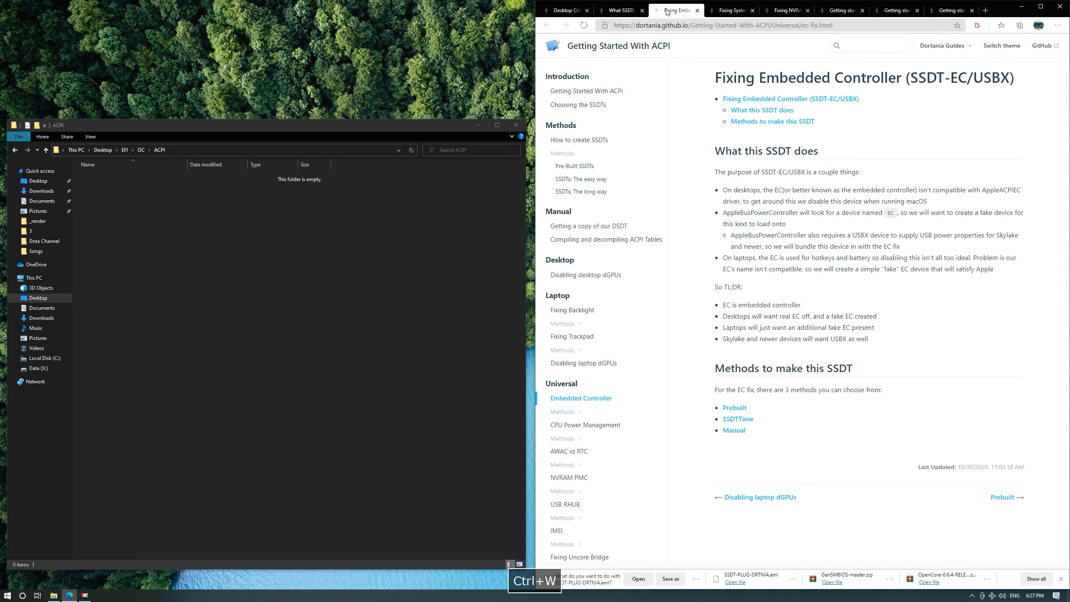
click(633, 7)
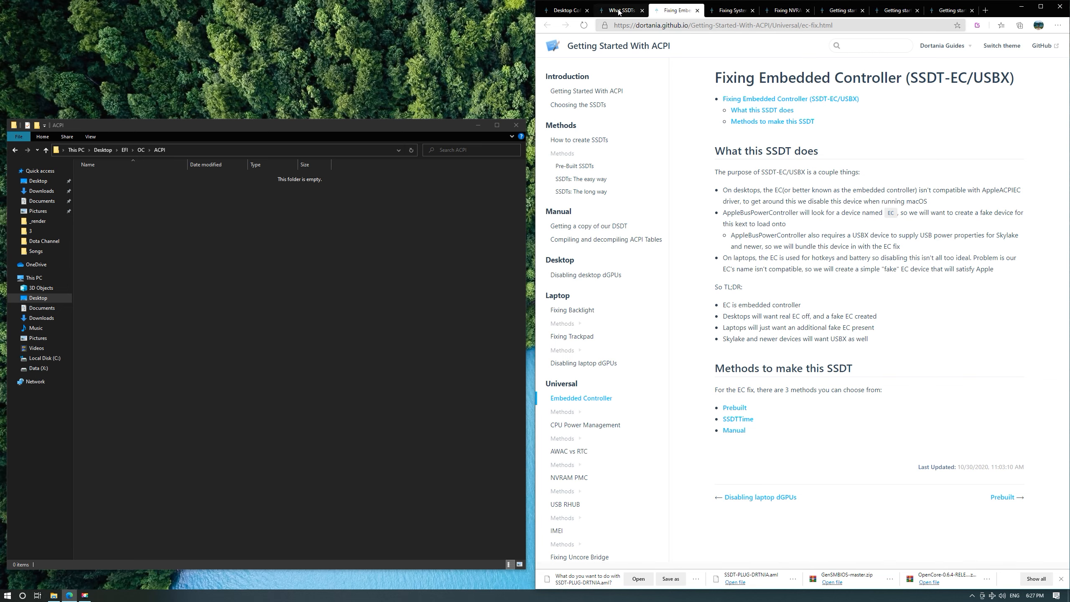
click(674, 12)
scroll(874, 393, down, 1)
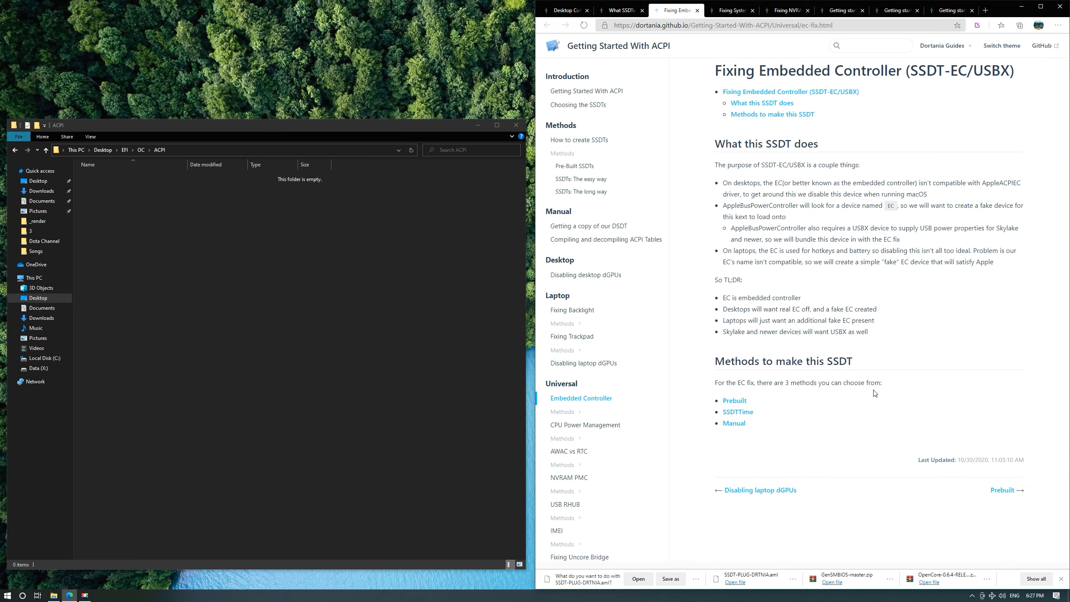
click(734, 401)
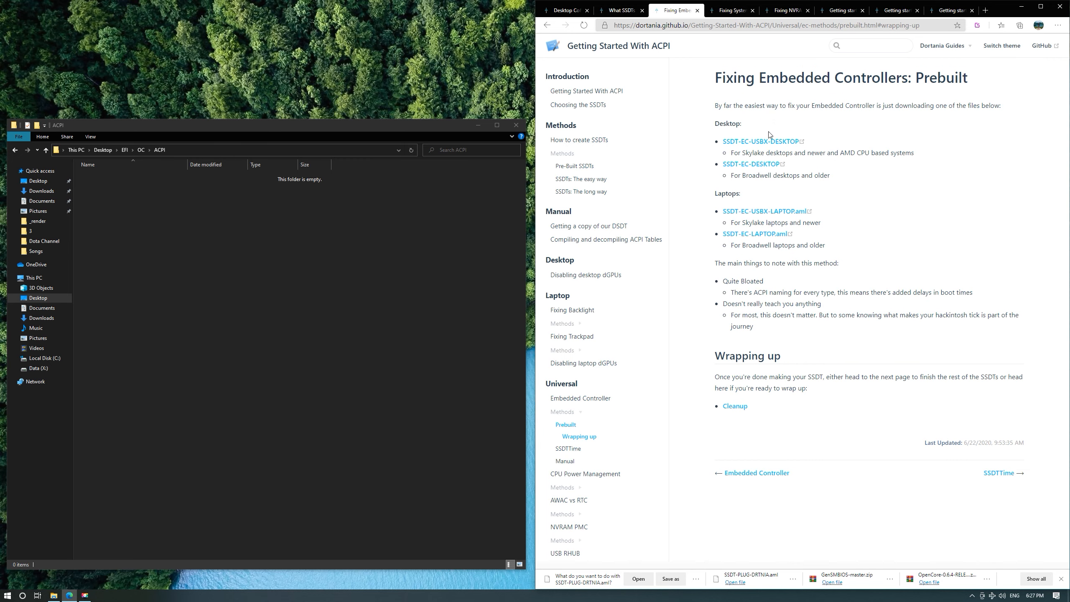
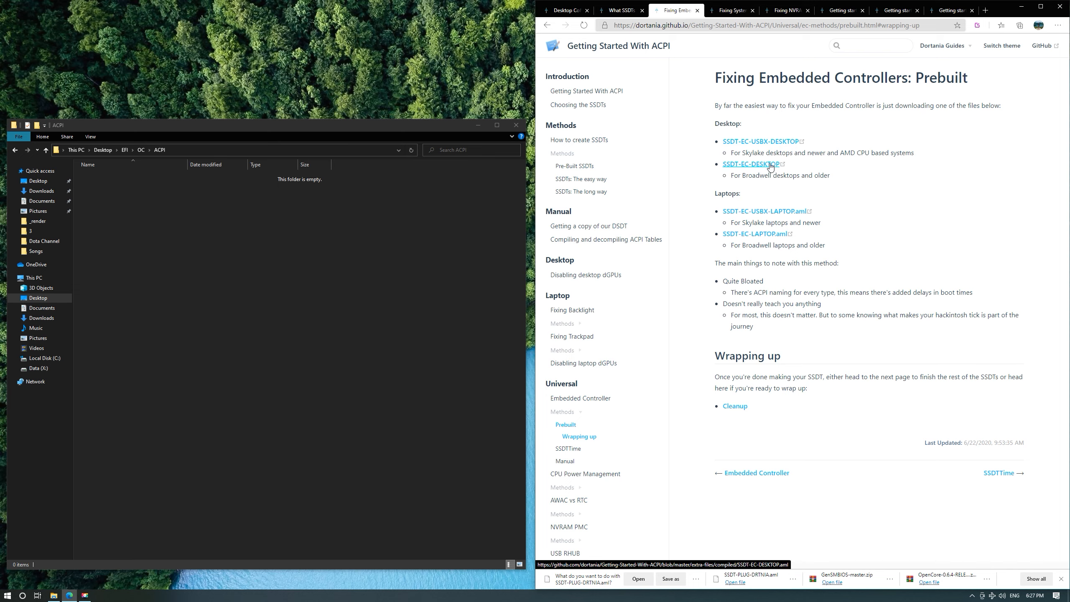
Download the prebuilt SSDT-EC-USBX-DESKTOP.aml from GitHub into the SSDTs folder.
click(776, 142)
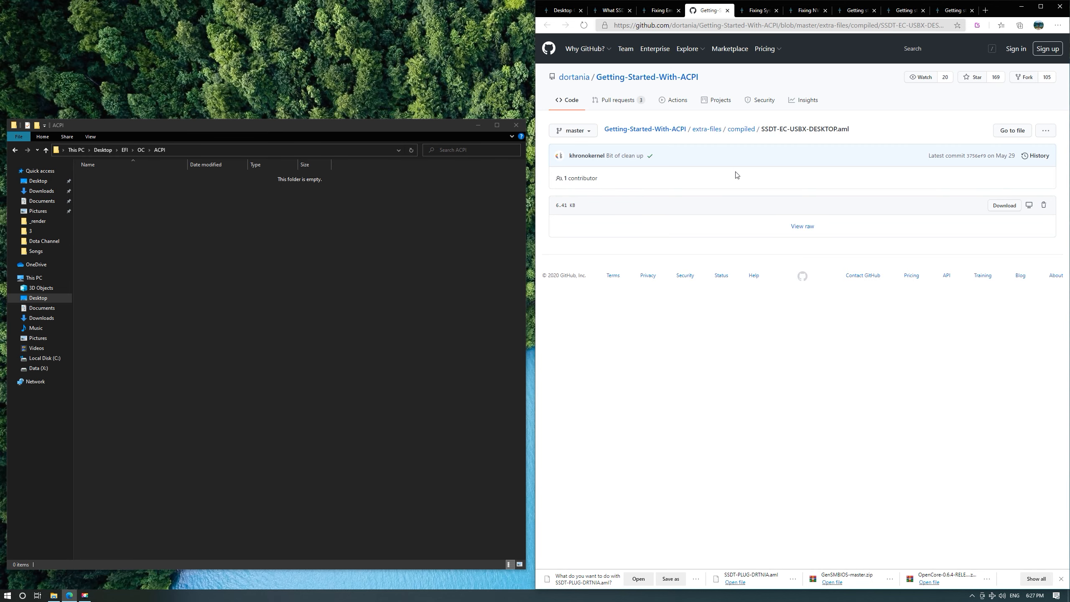
click(802, 227)
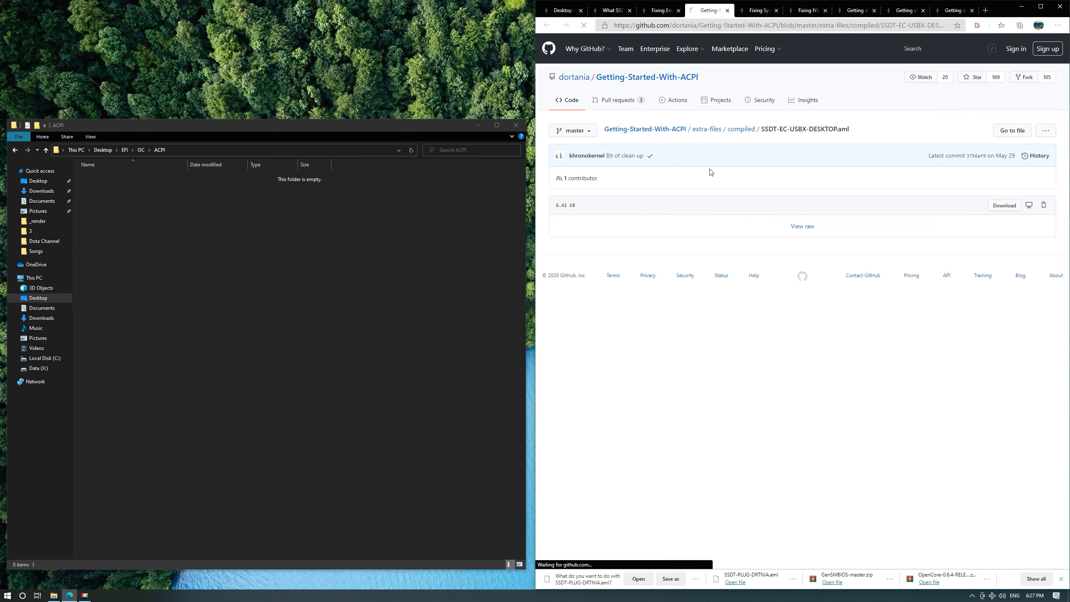
click(670, 578)
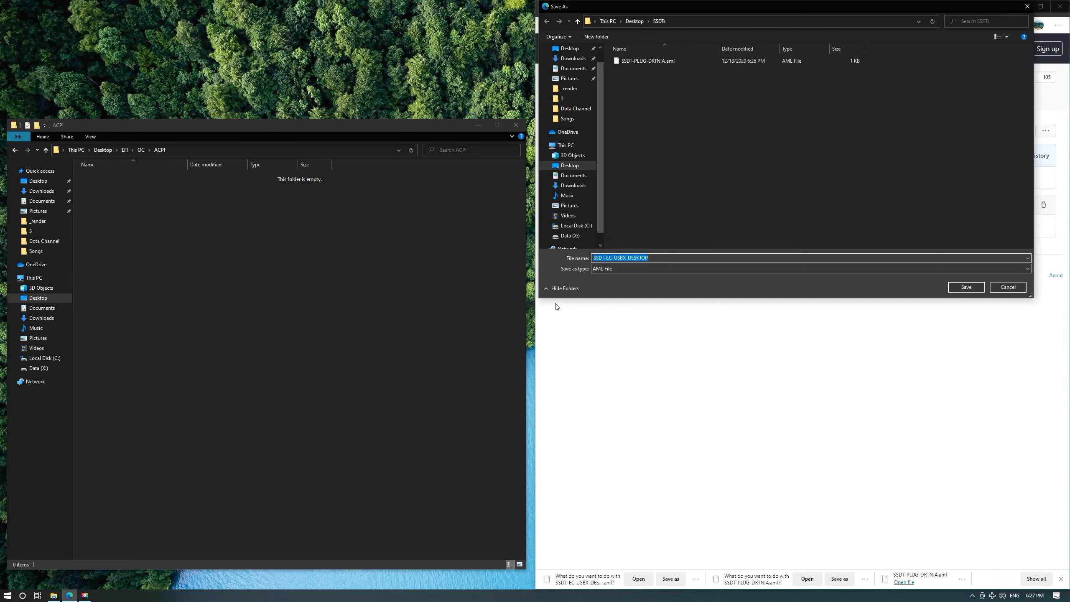
click(965, 287)
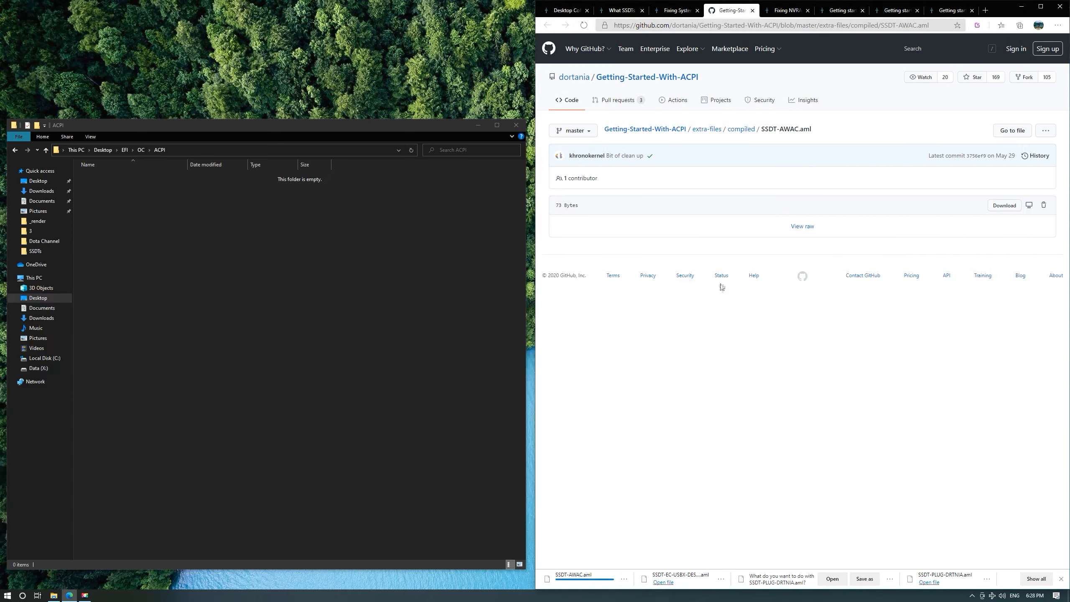
Close the SSDT-AWAC.aml GitHub page and the Fixing System Clocks guide.
key(ctrl+w)
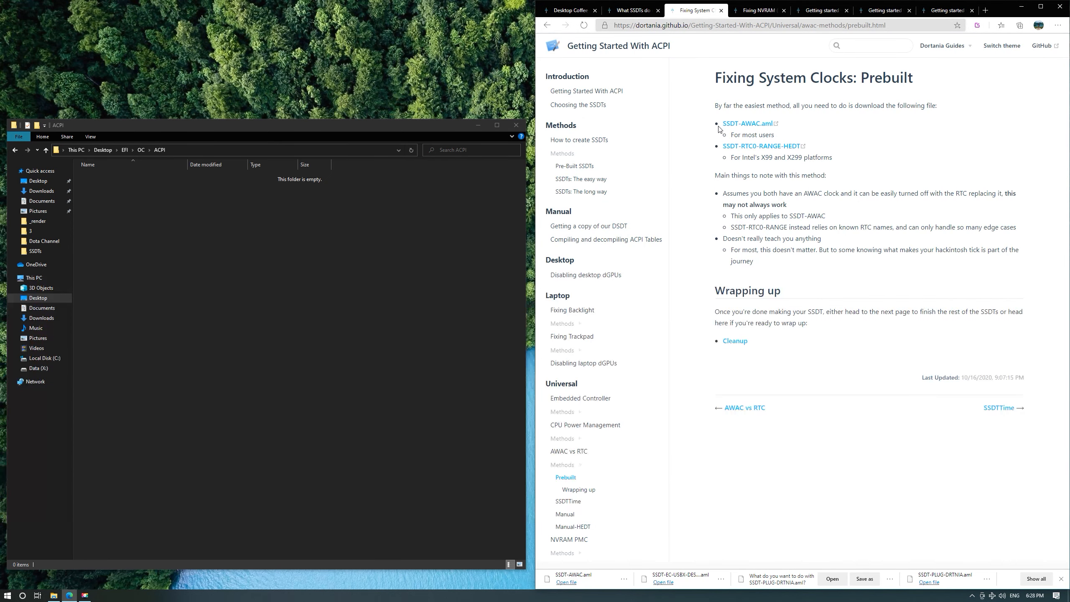
drag(704, 150, 848, 170)
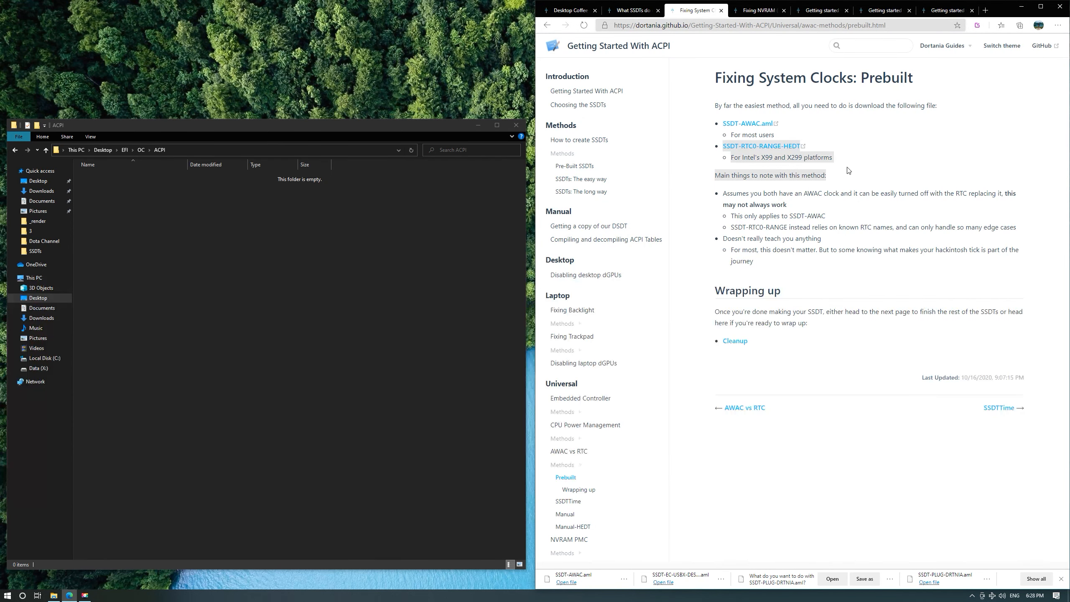
click(721, 11)
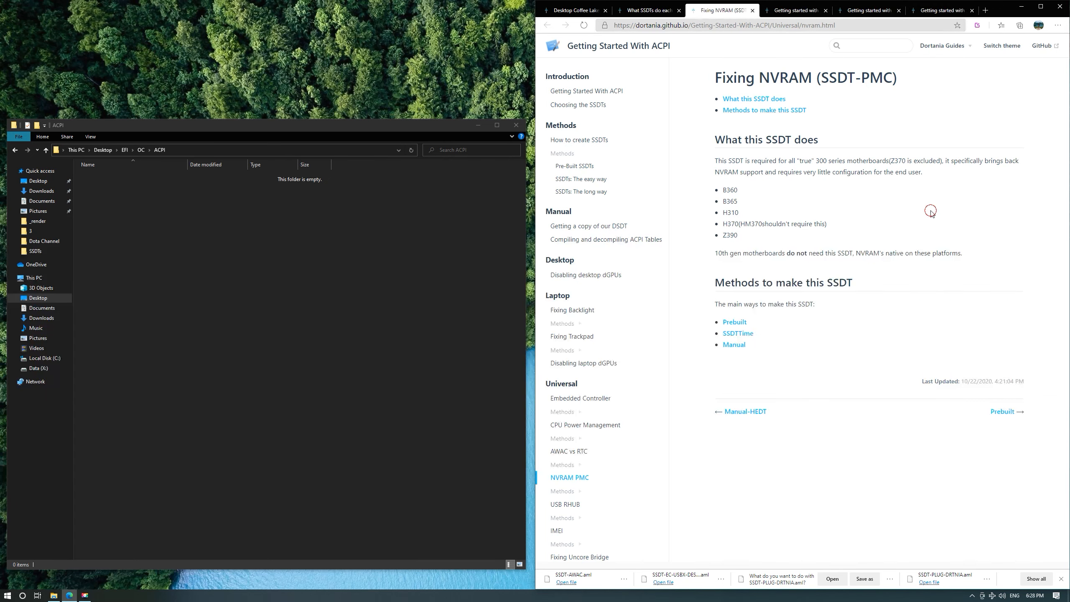
Download the prebuilt SSDT-PMC.aml from the Fixing NVRAM guide into the SSDTs folder and close its GitHub page.
click(734, 322)
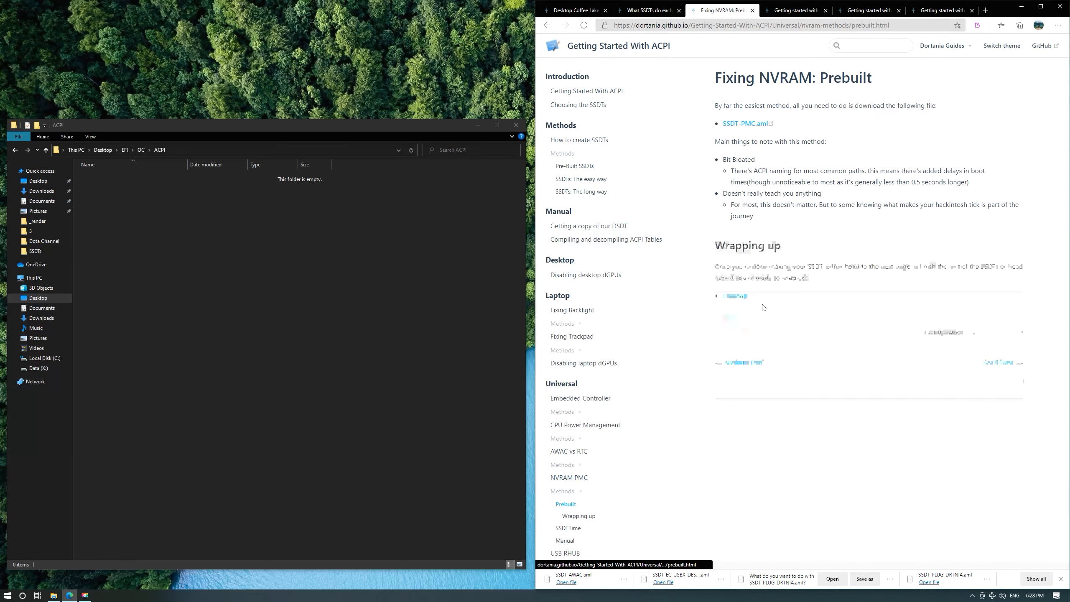
click(745, 123)
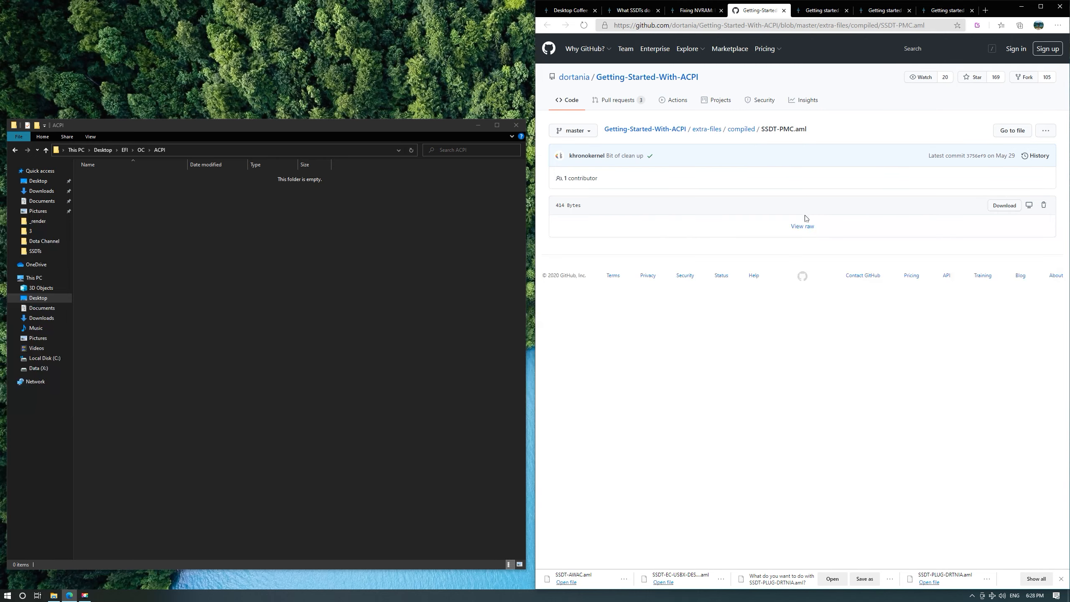
click(804, 227)
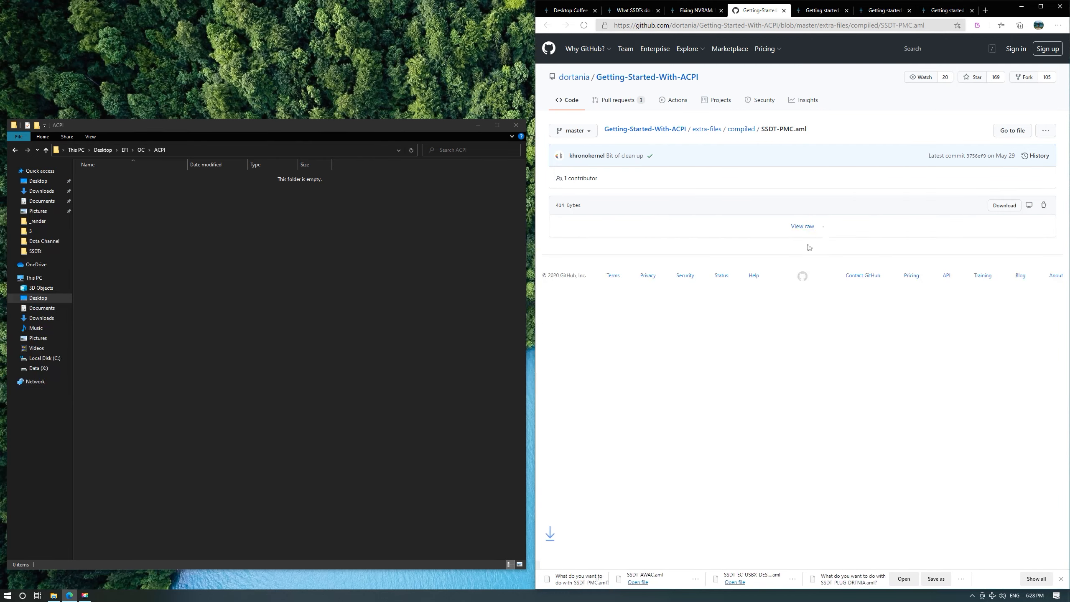
click(660, 579)
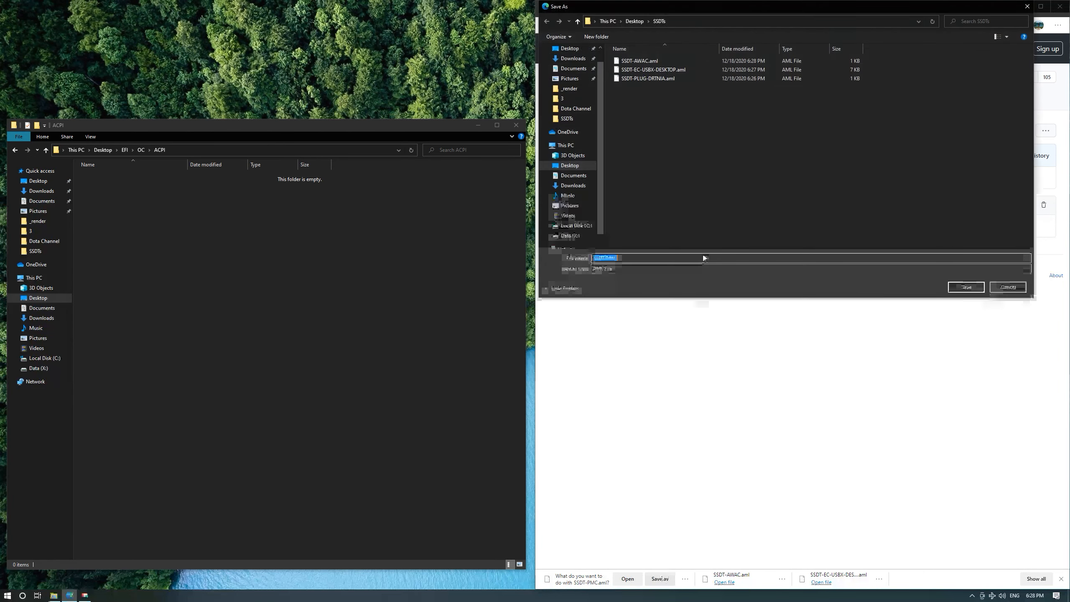
click(966, 287)
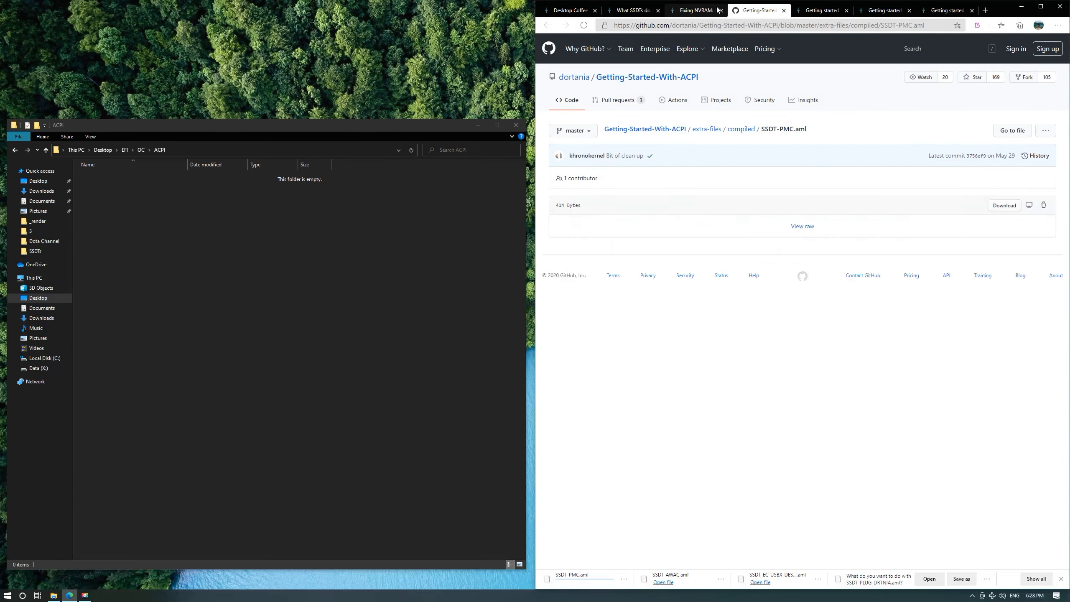
key(ctrl+w)
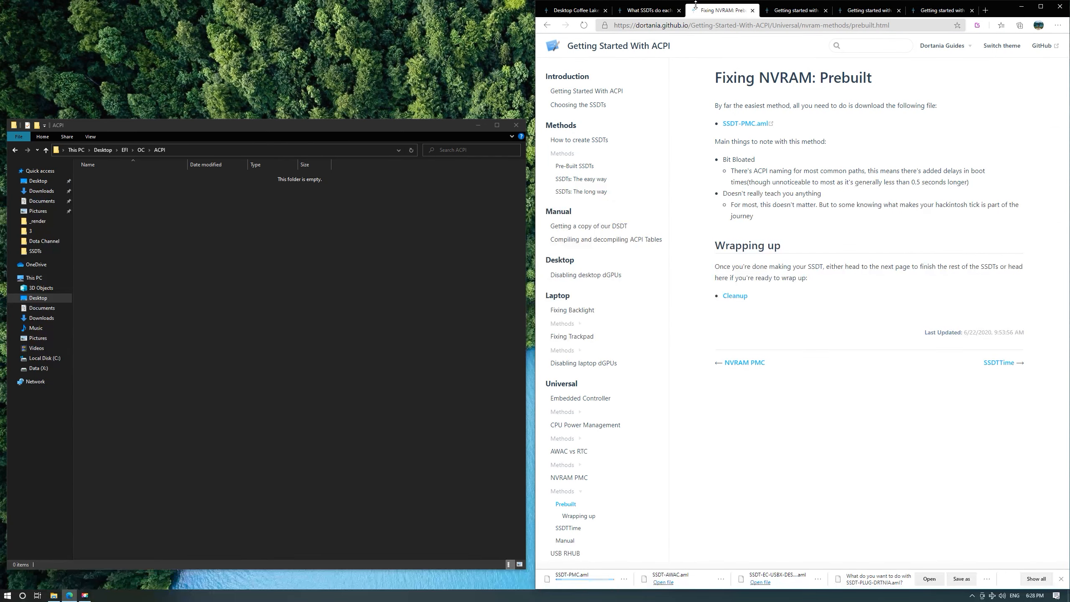
click(666, 12)
click(718, 10)
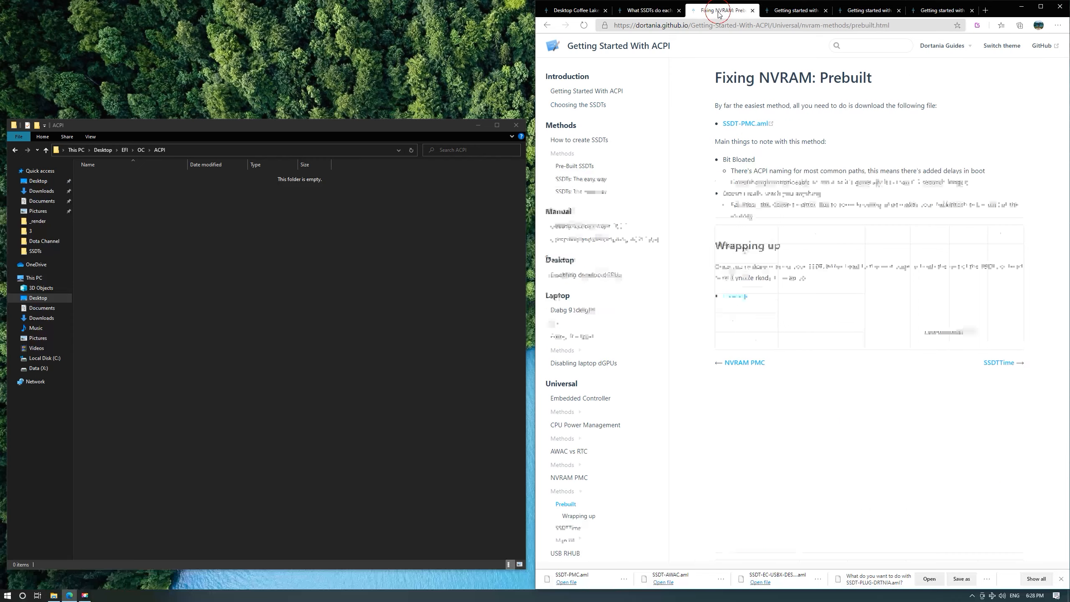
Close the Fixing NVRAM guide and the leftover Getting Started With ACPI pages, and return to the Desktop Coffee Lake guide.
click(547, 25)
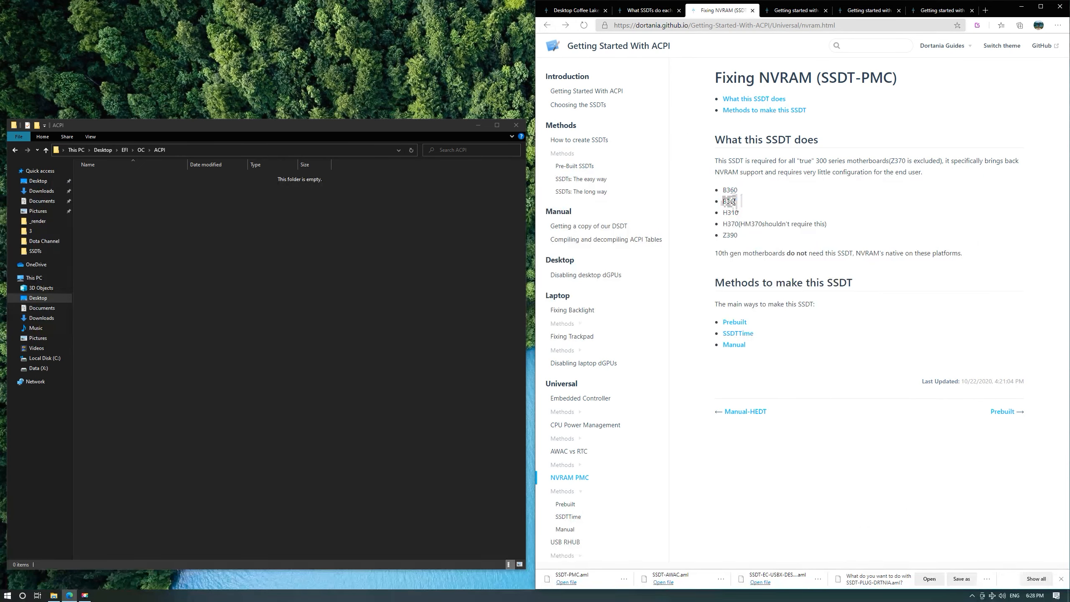
click(753, 11)
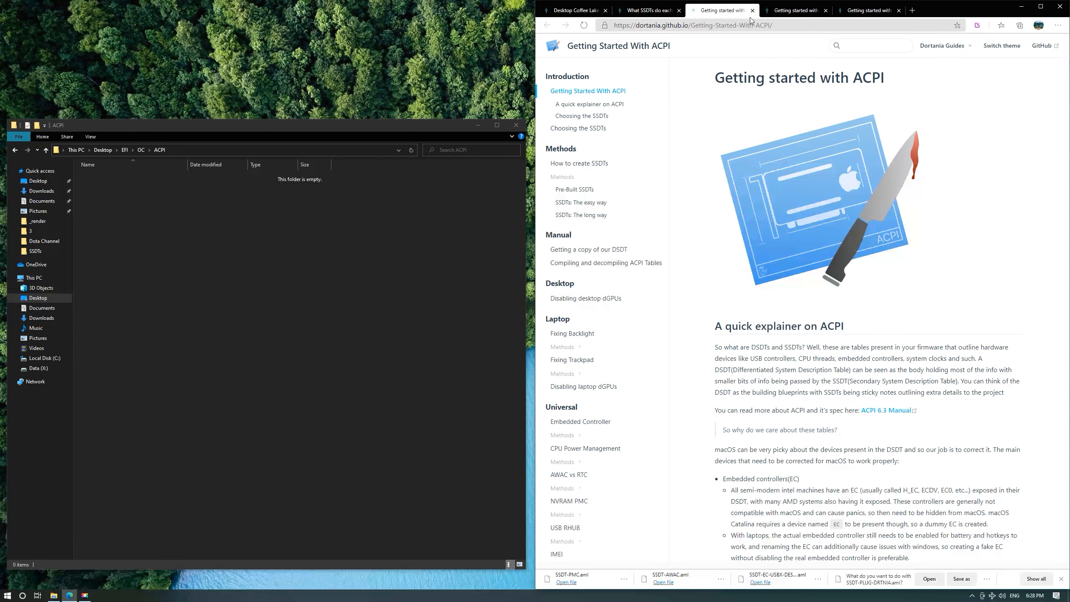
click(752, 10)
click(753, 10)
click(752, 10)
click(611, 10)
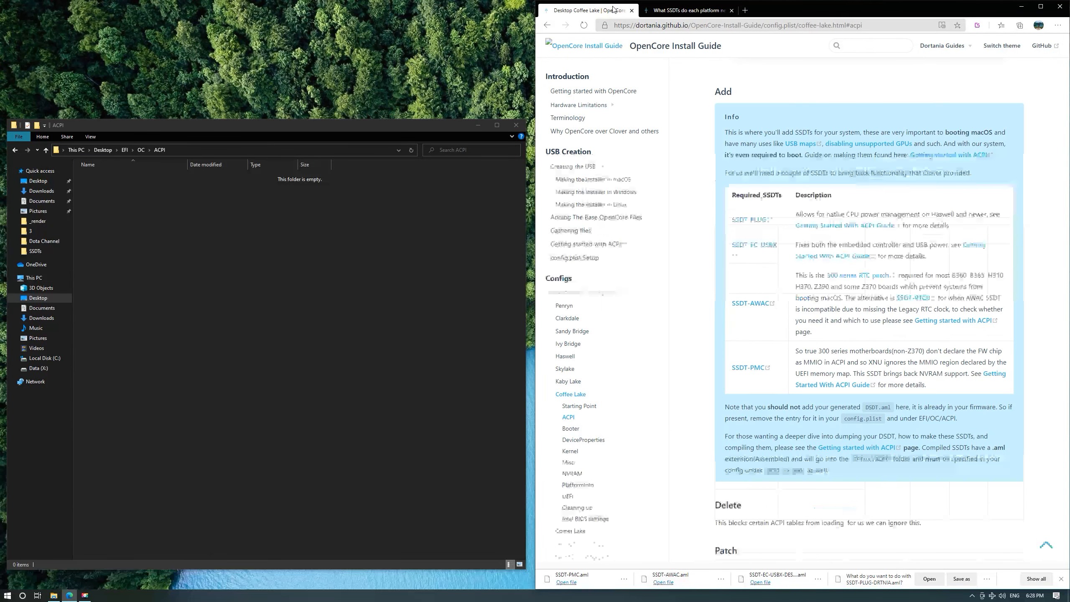
Open the desktop's SSDTs folder in a second file window placed beside the EFI's ACPI folder.
click(276, 271)
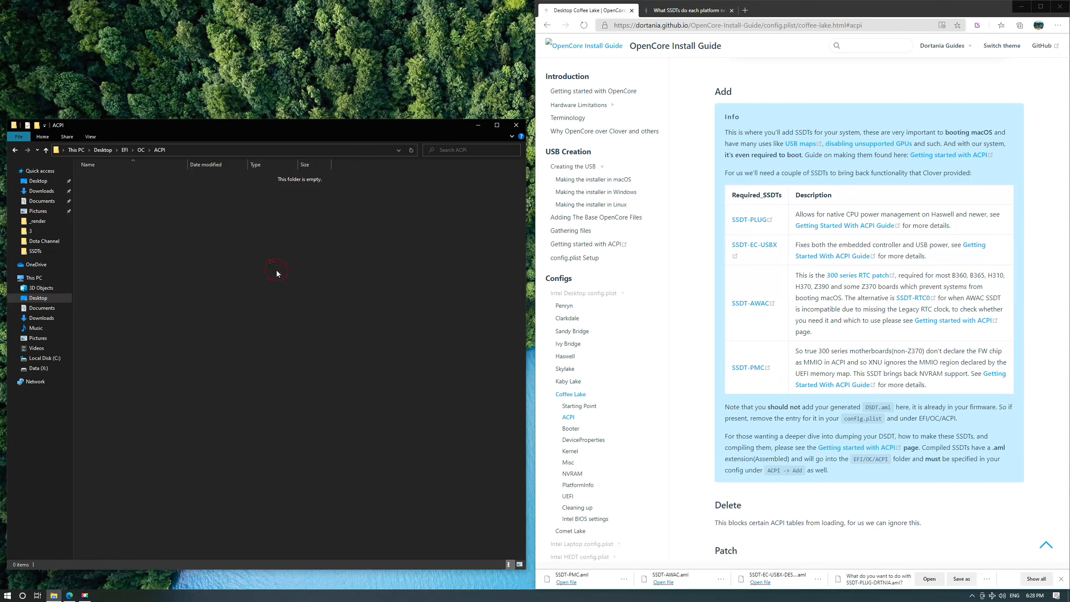
key(super+e)
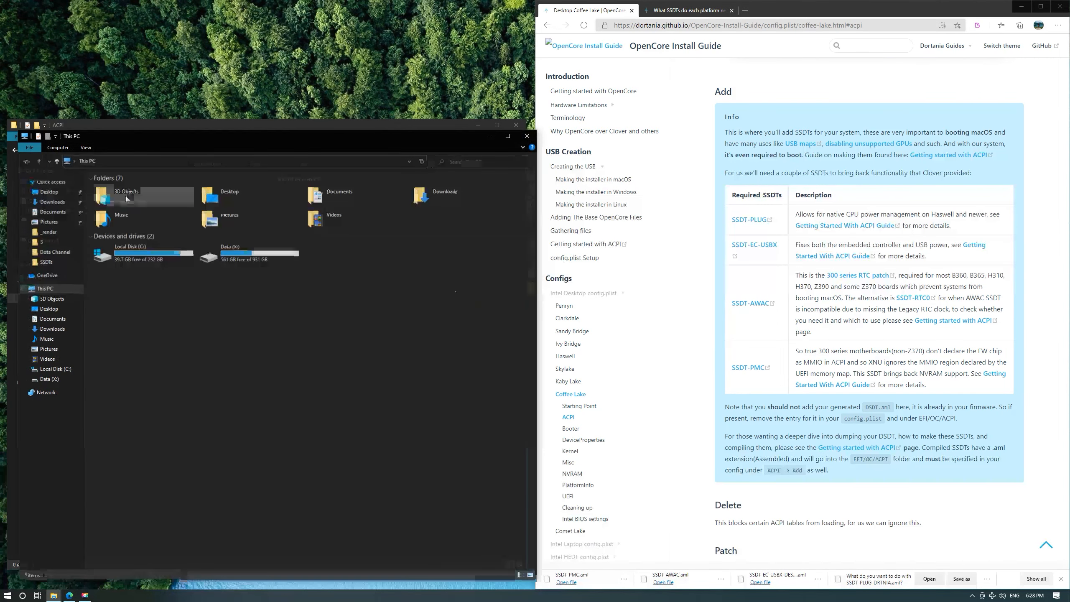
double_click(226, 206)
click(329, 203)
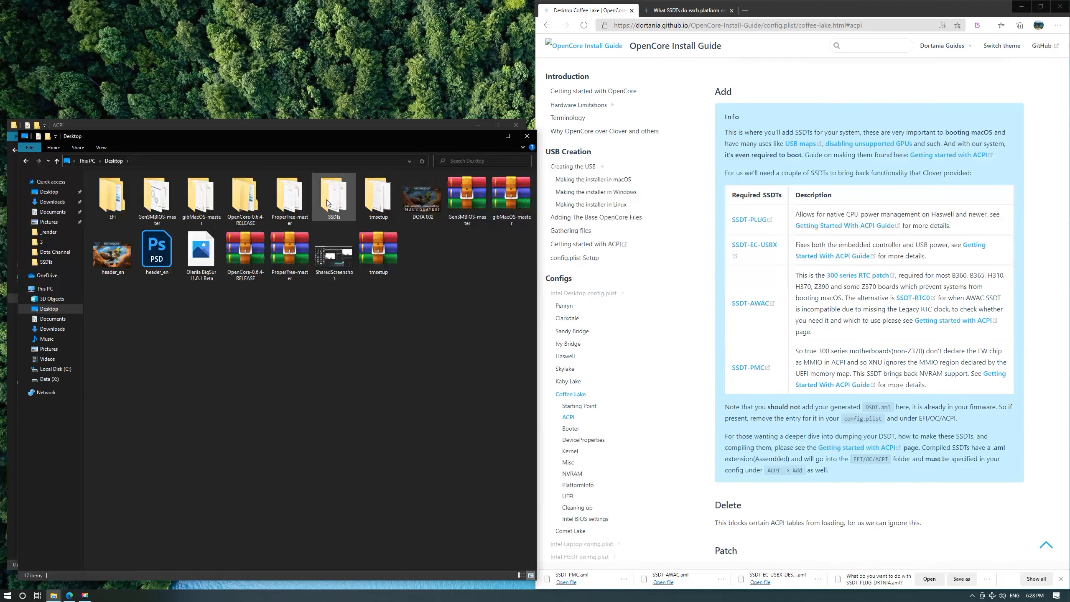
double_click(329, 203)
drag(230, 142, 746, 123)
Copy all four SSDT .aml files from the SSDTs folder into EFI\OC\ACPI.
drag(707, 270, 625, 166)
key(ctrl+c)
click(236, 247)
key(ctrl+v)
click(239, 254)
right_click(256, 273)
click(244, 318)
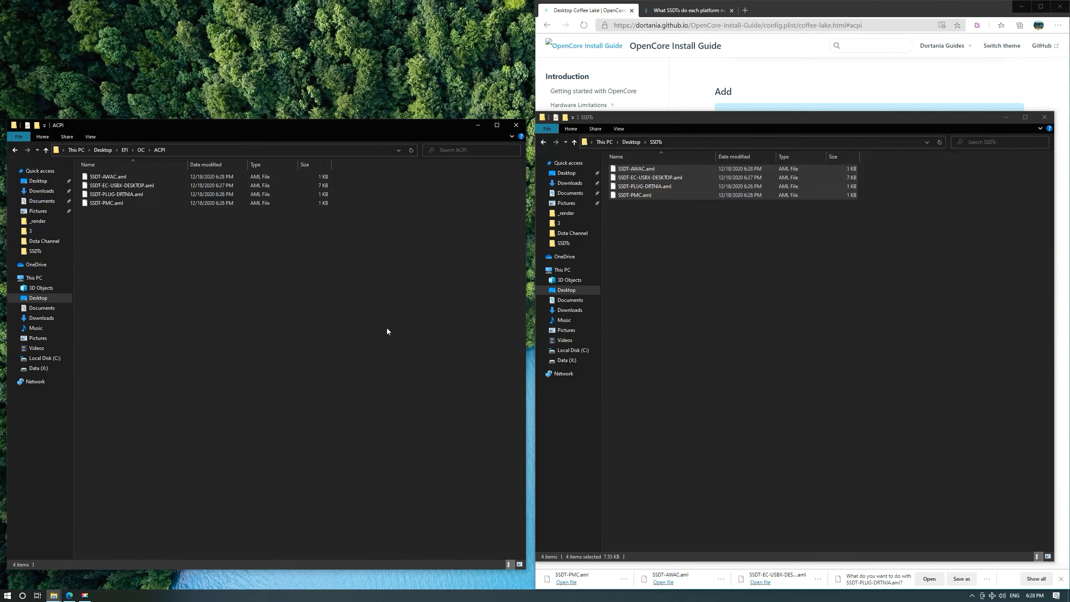
Delete every file in the EFI\OC\Tools folder.
key(alt+Left)
click(277, 302)
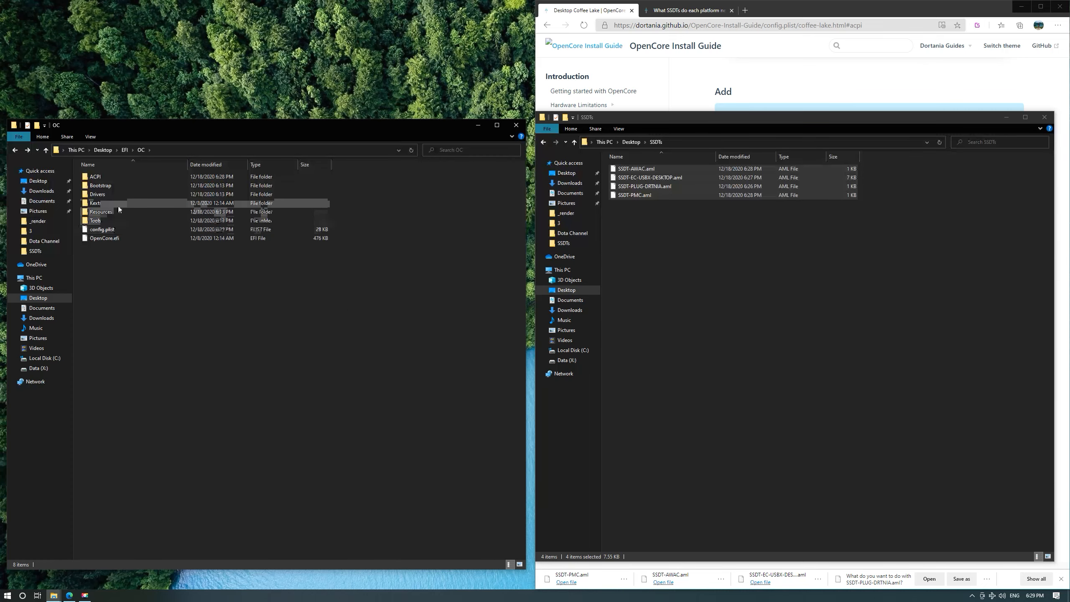
double_click(107, 220)
drag(166, 345, 117, 171)
right_click(209, 259)
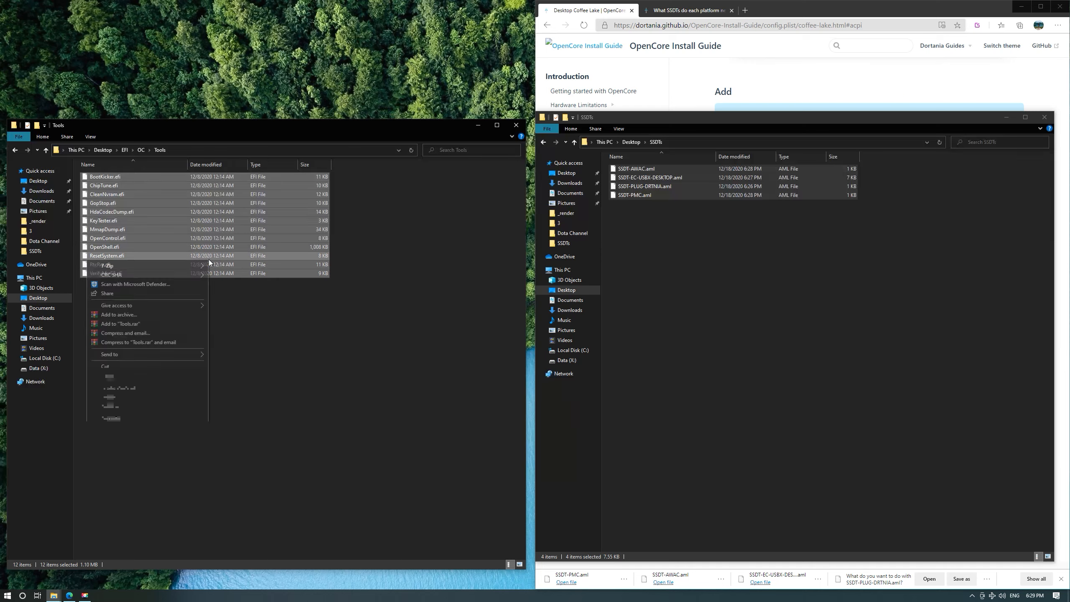
click(314, 361)
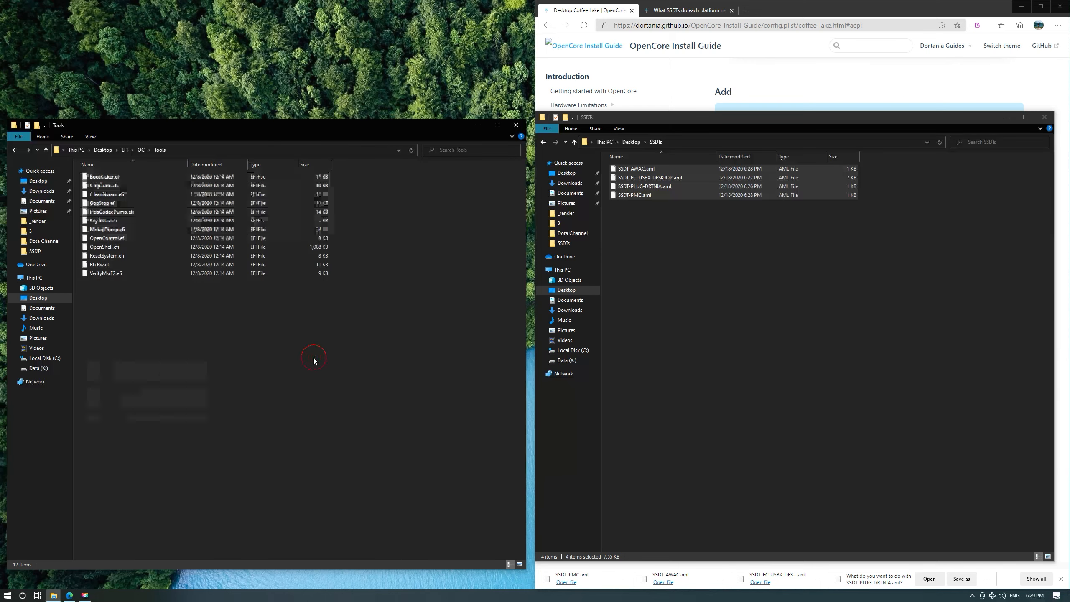
drag(314, 358, 81, 170)
right_click(120, 204)
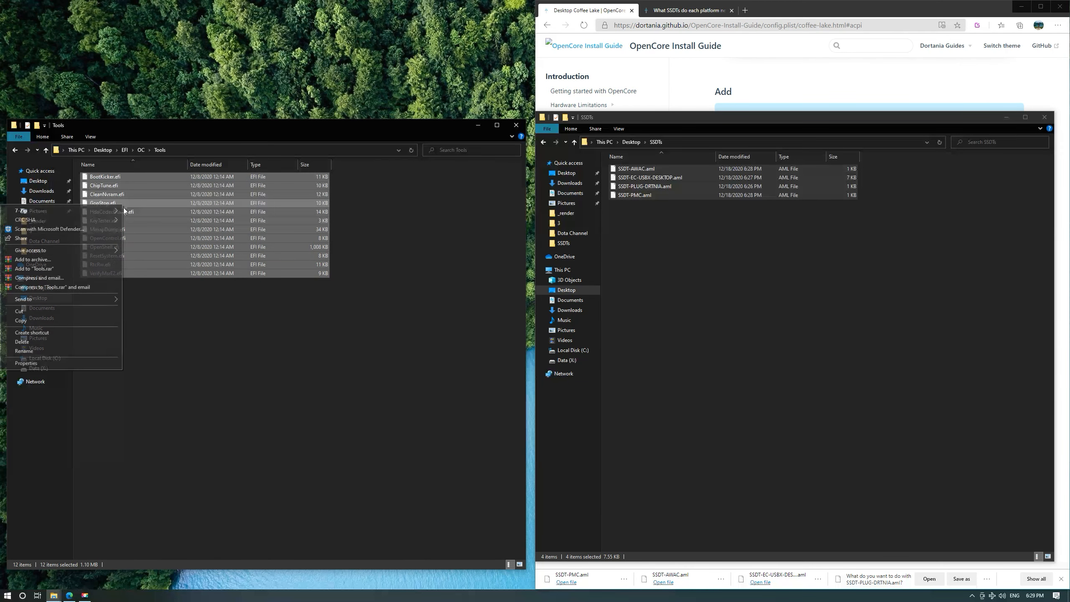
click(90, 342)
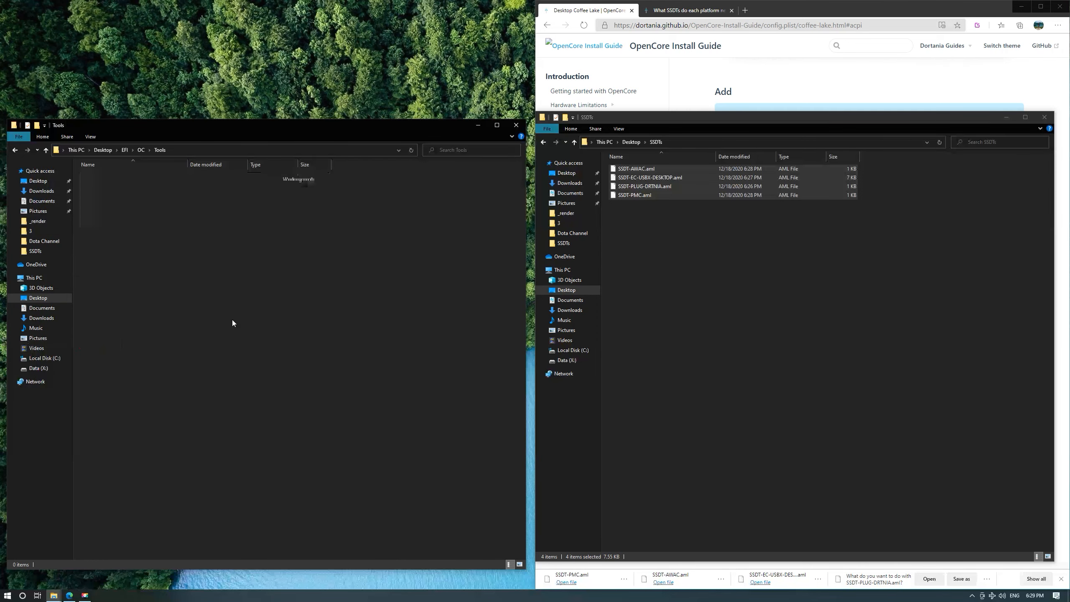
Delete all drivers except OpenRuntime.efi from EFI\OC\Drivers and return to the OC folder.
key(alt+Left)
double_click(102, 197)
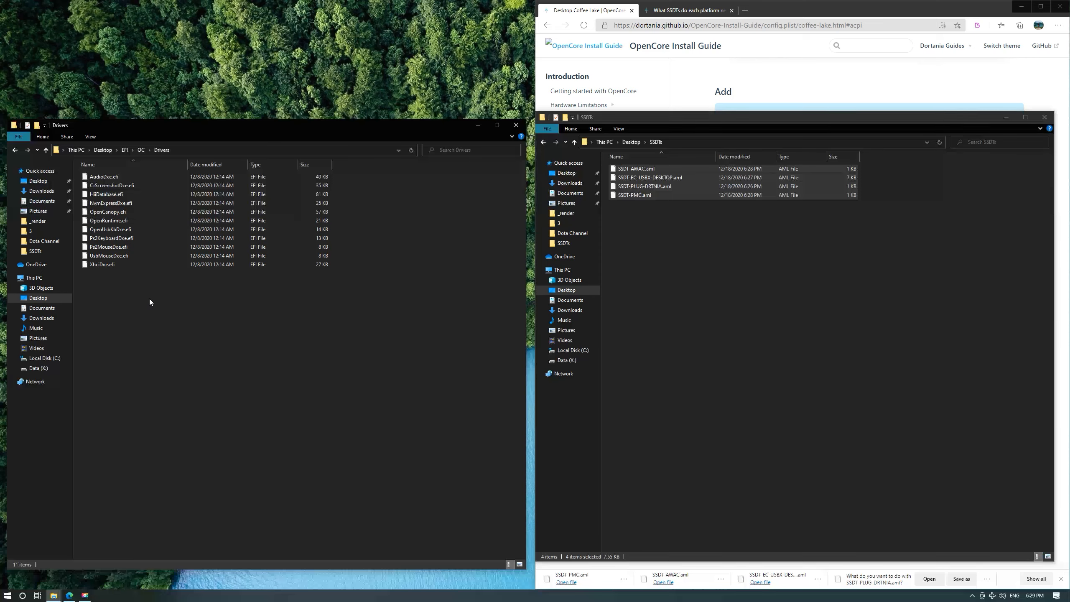
key(ctrl+a)
ctrl+click(122, 220)
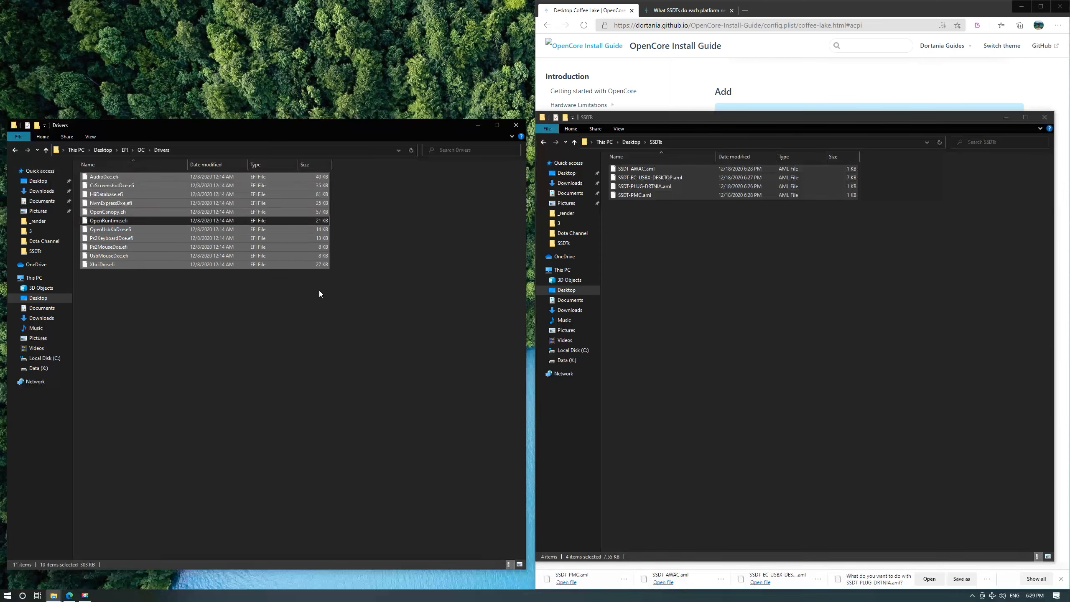
right_click(243, 259)
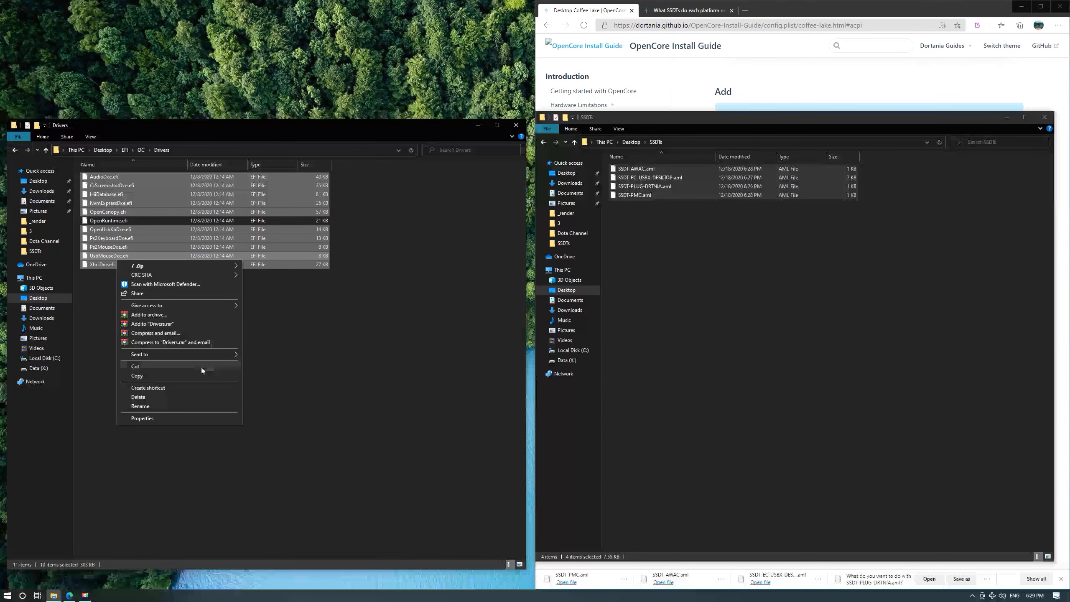
click(198, 396)
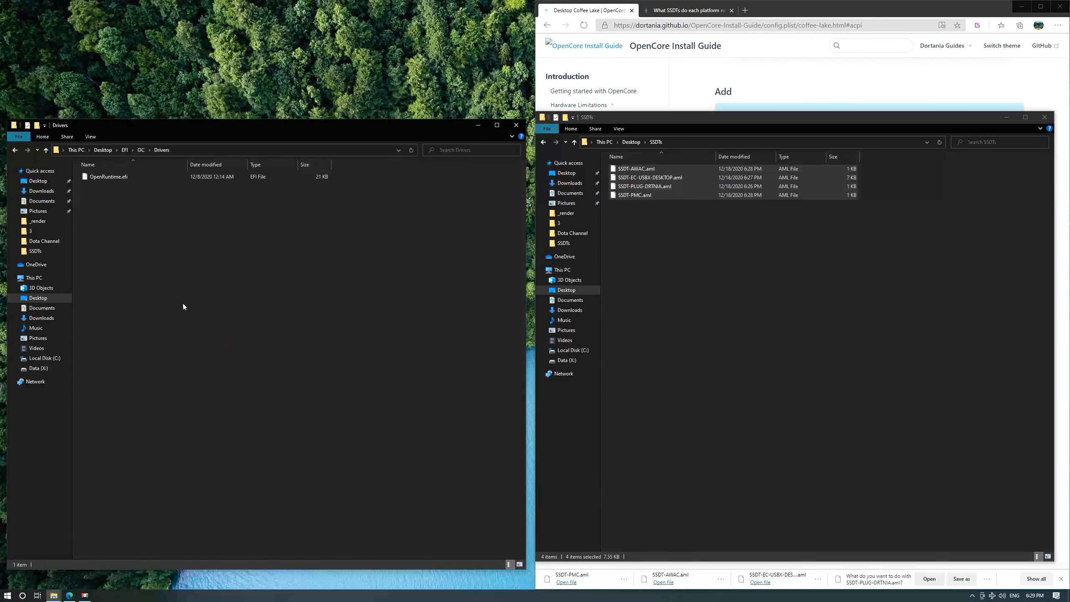
key(BackSpace)
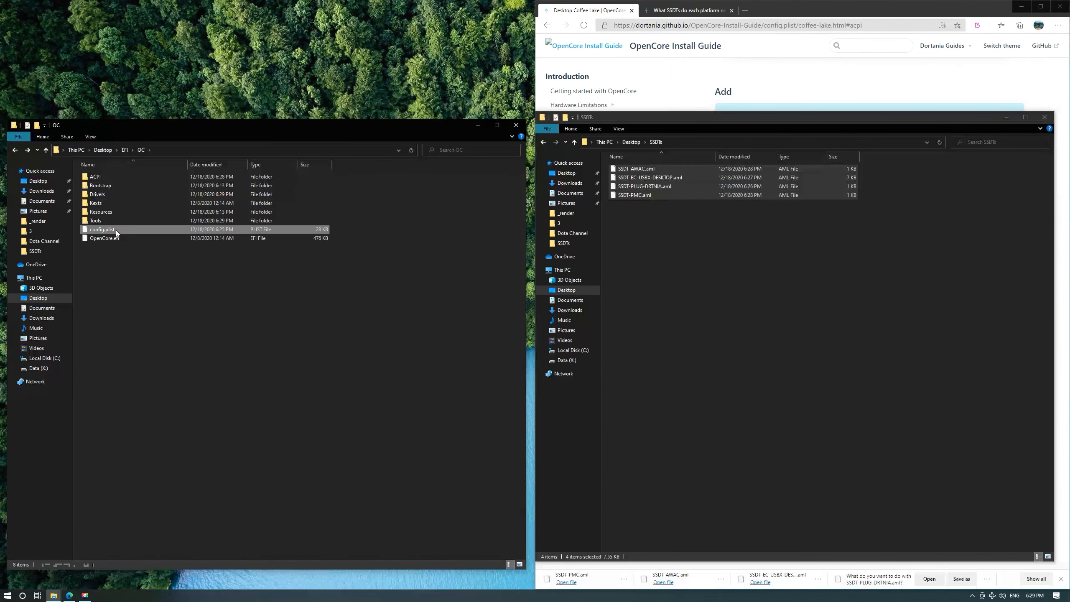
Run the ProperTree batch file from the desktop's ProperTree-master folder as administrator.
right_click(116, 230)
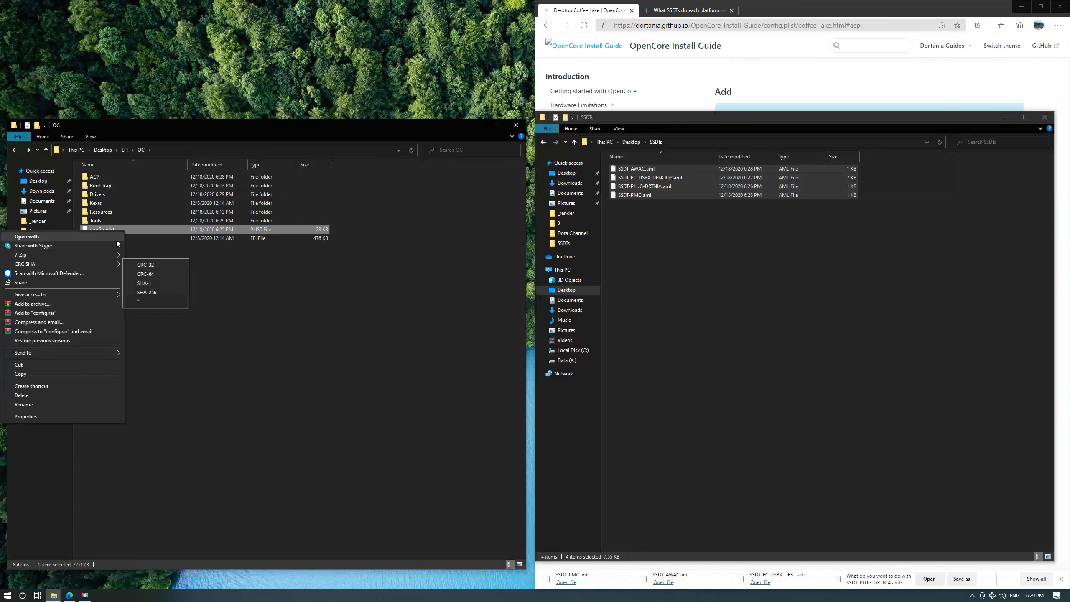
click(273, 304)
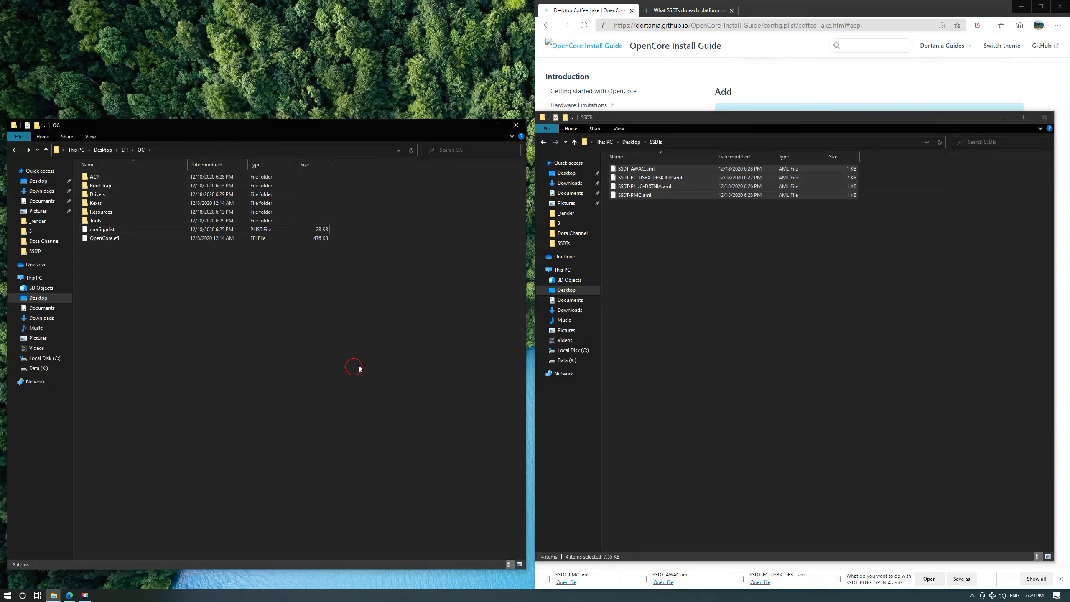
click(794, 312)
click(630, 141)
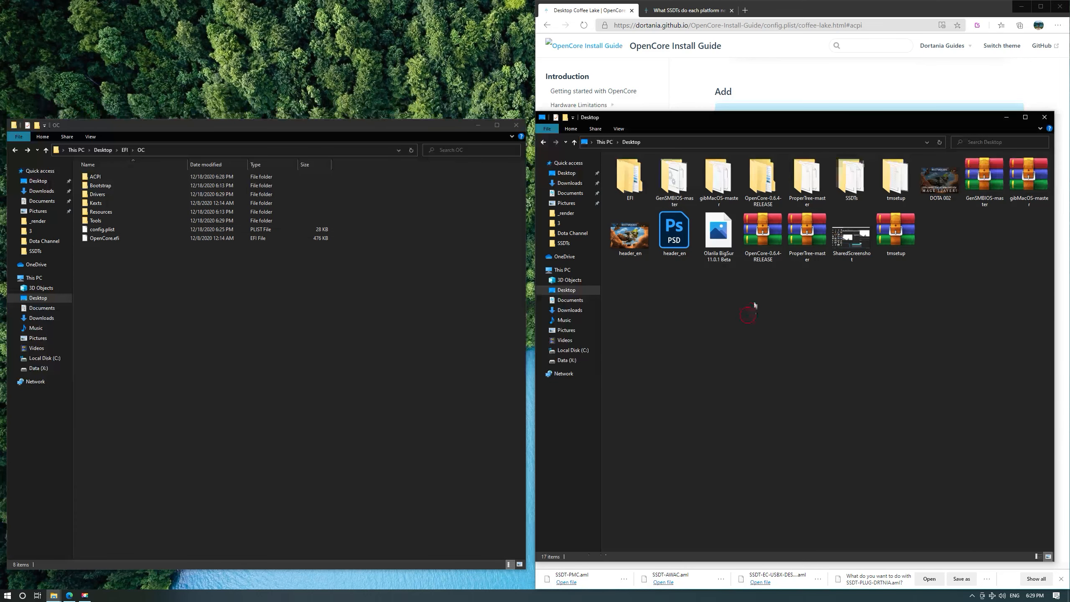
click(678, 190)
double_click(806, 180)
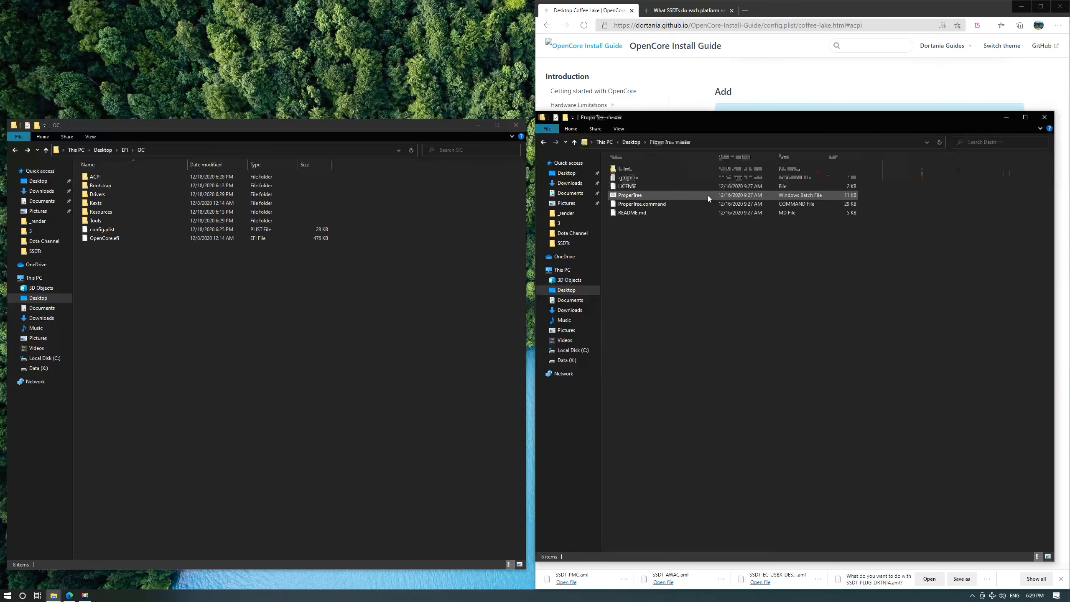
click(634, 195)
right_click(634, 195)
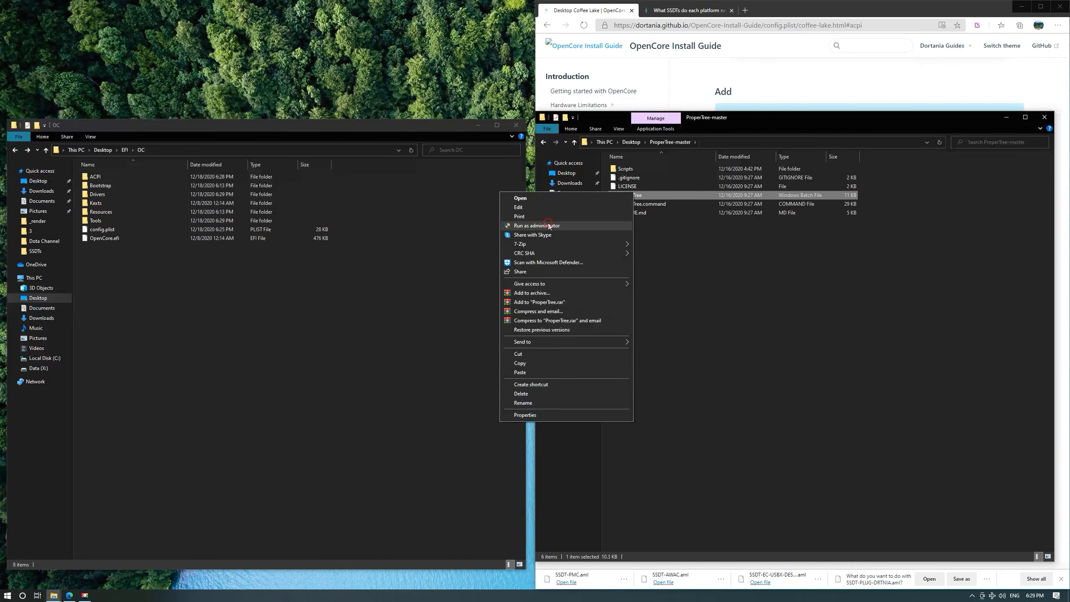
click(620, 220)
click(472, 353)
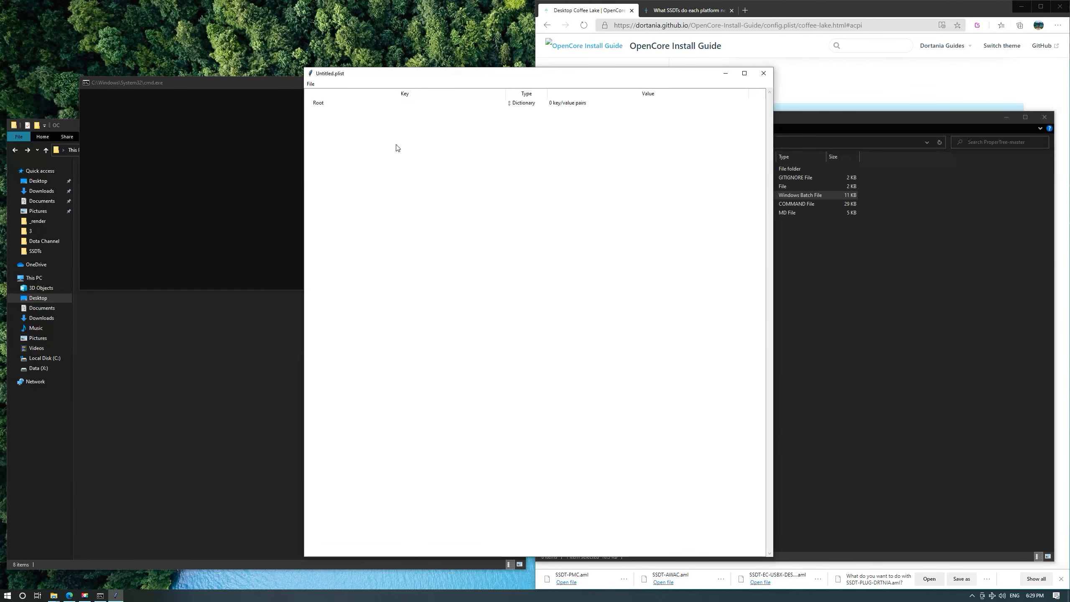
Open config.plist from Desktop\EFI\OC in ProperTree.
key(ctrl+o)
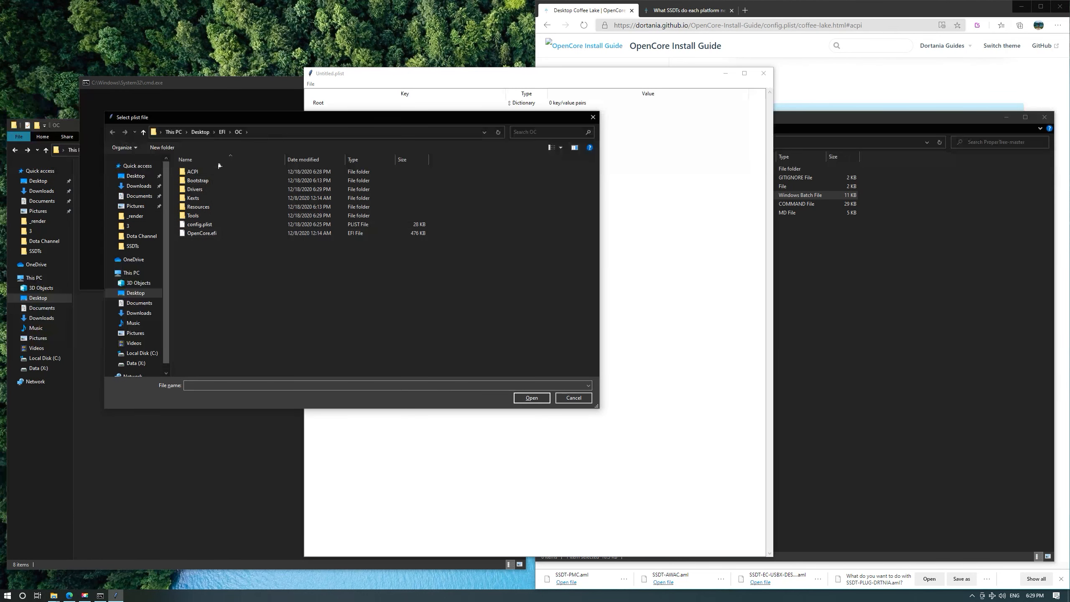
click(201, 132)
double_click(197, 179)
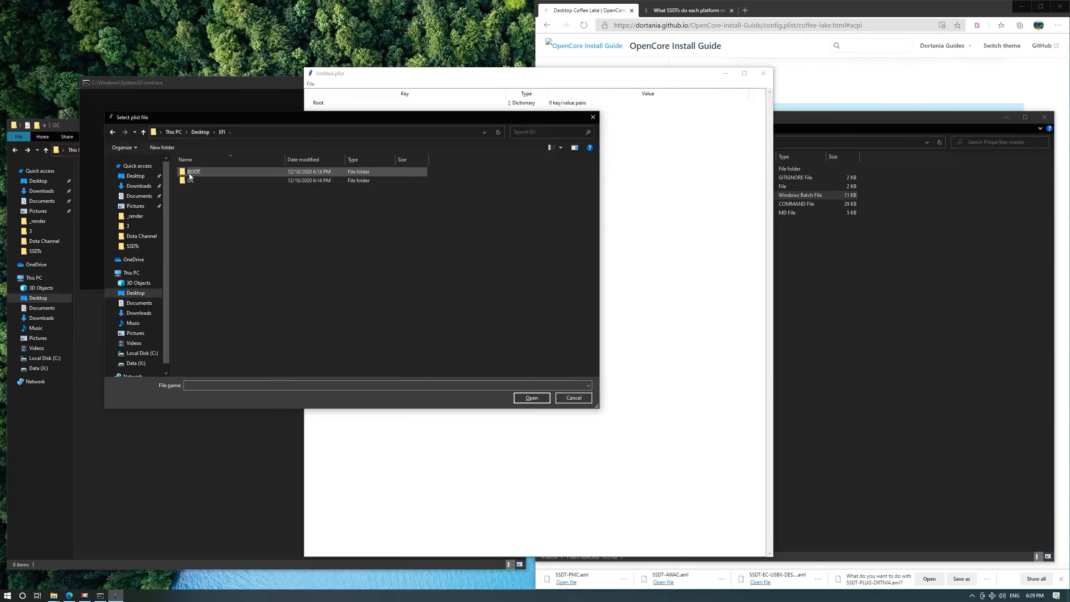
double_click(193, 180)
click(202, 225)
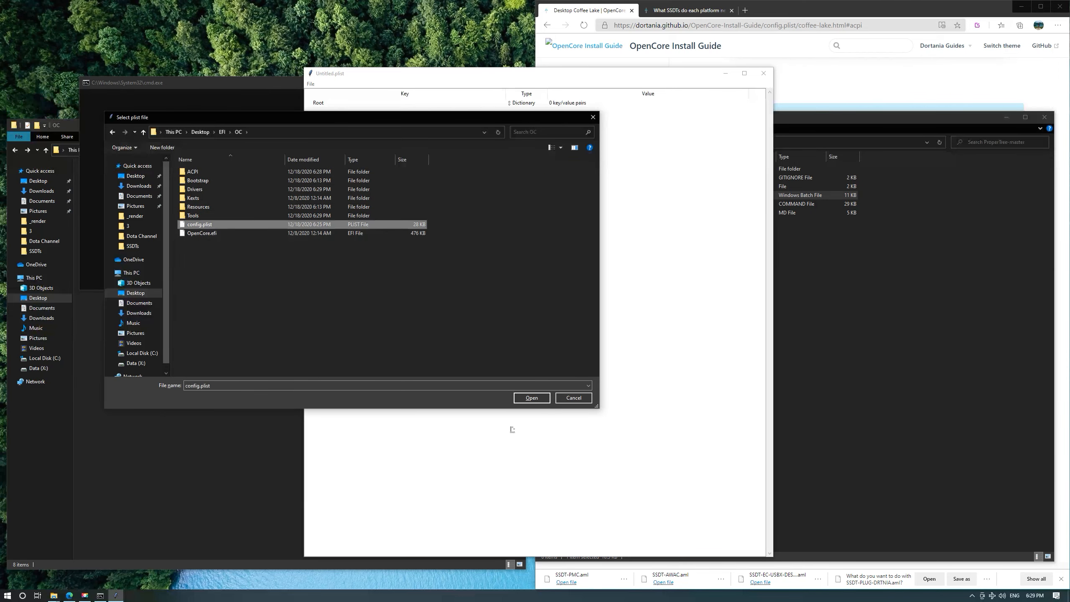
click(532, 398)
mouse_move(407, 78)
mouse_down()
mouse_move(372, 76)
mouse_move(414, 65)
mouse_up()
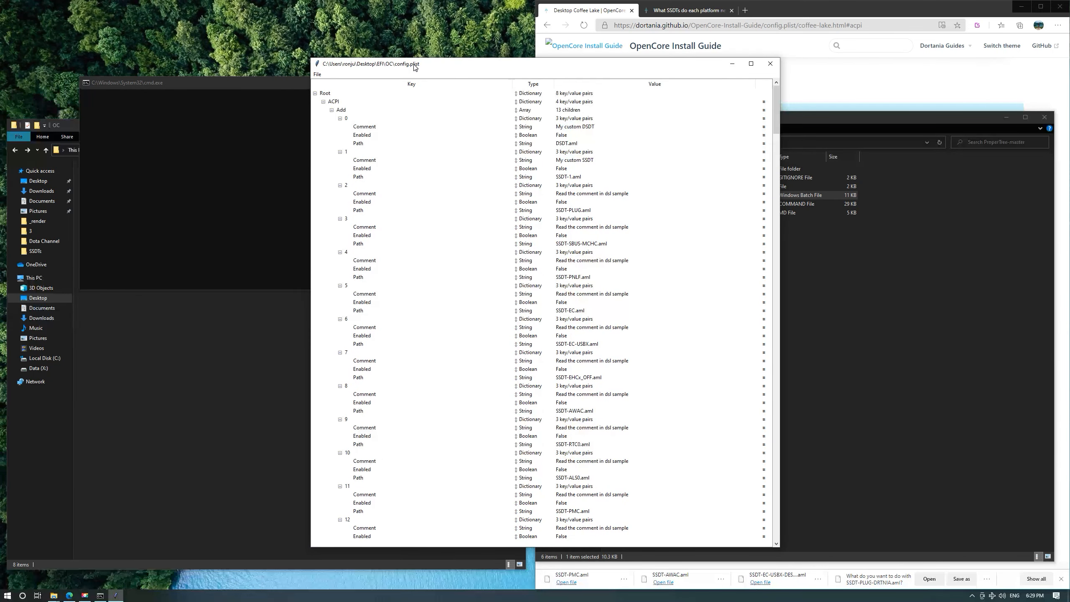
Run an OC Clean Snapshot on config.plist using the Desktop\EFI\OC folder.
click(317, 75)
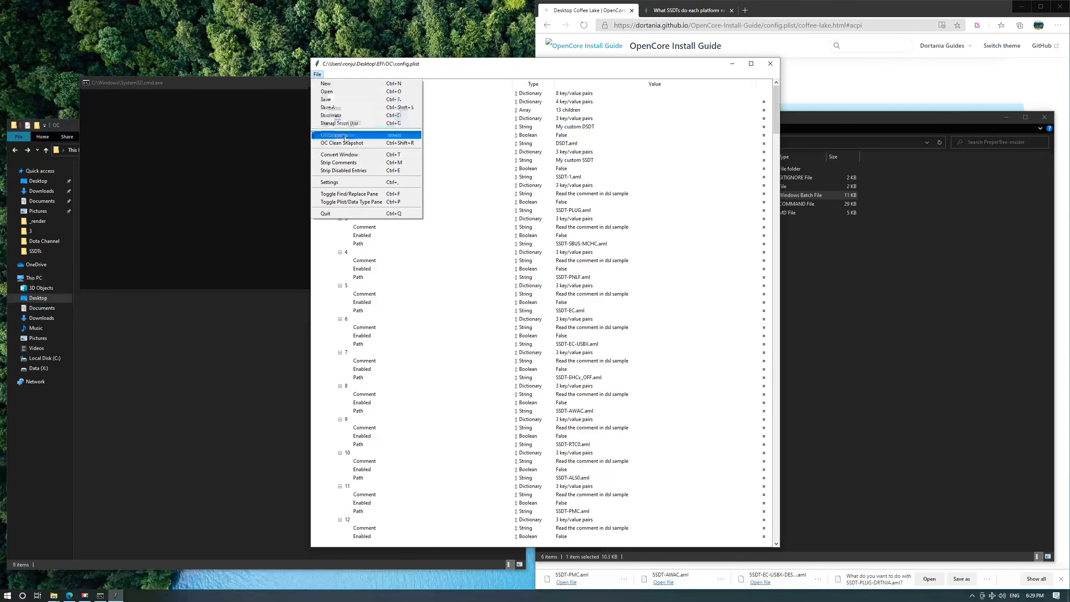
click(342, 143)
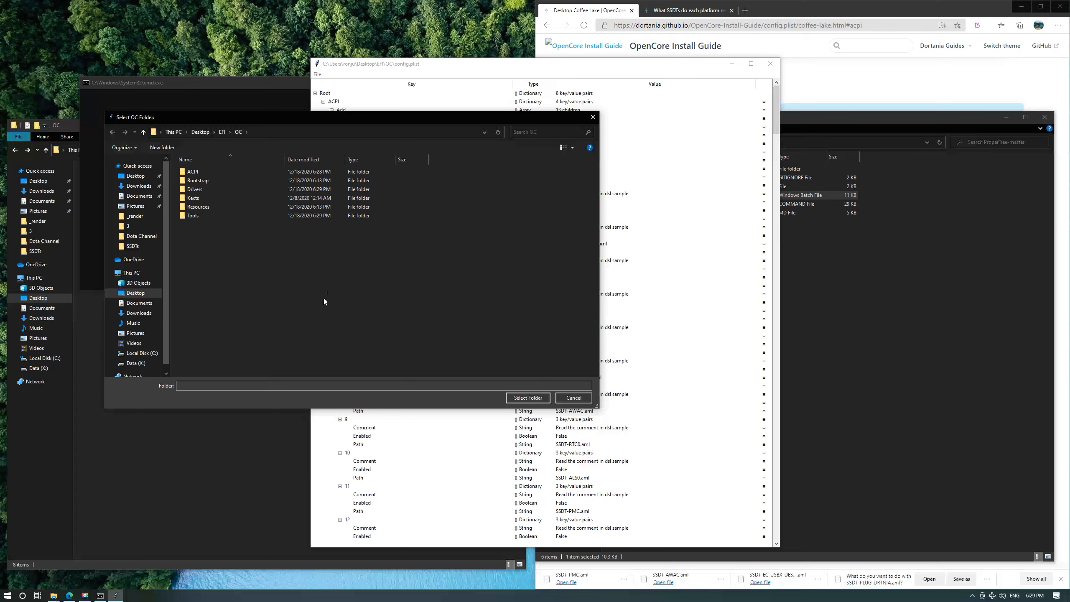
click(136, 292)
double_click(195, 195)
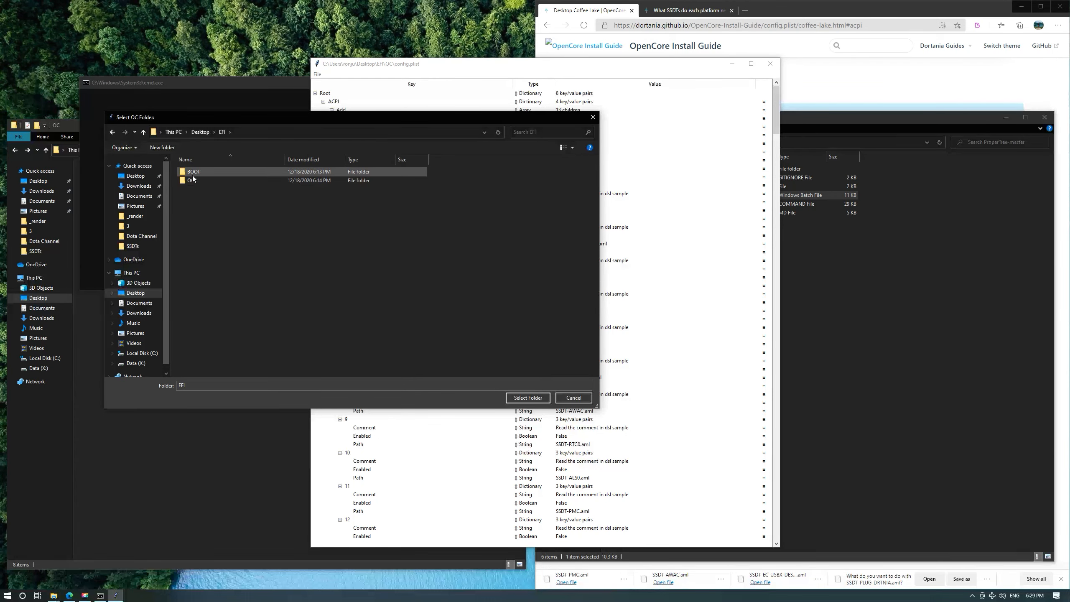
double_click(191, 180)
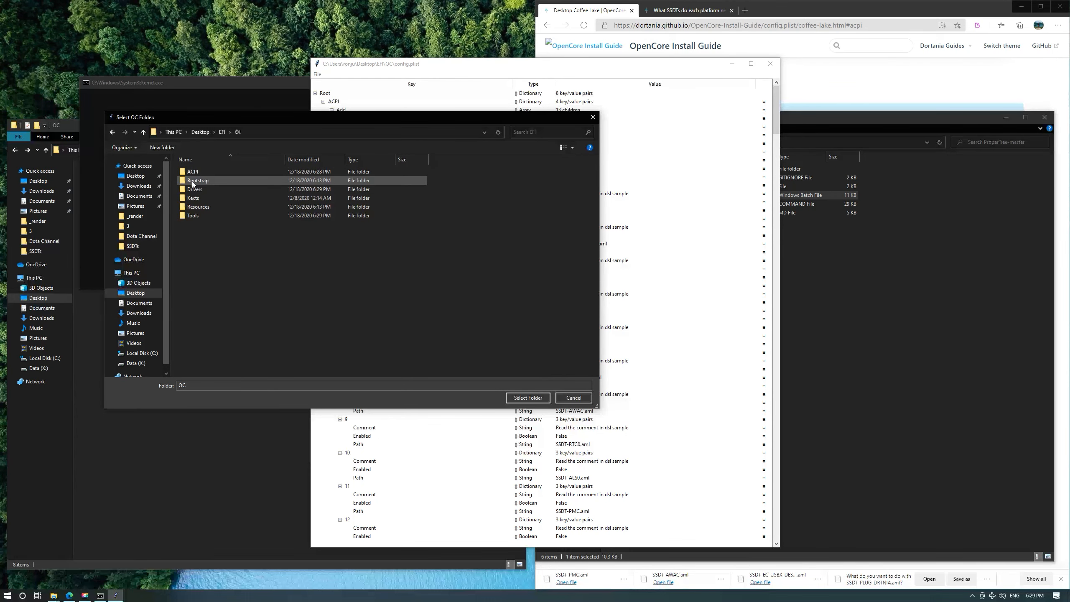
click(542, 398)
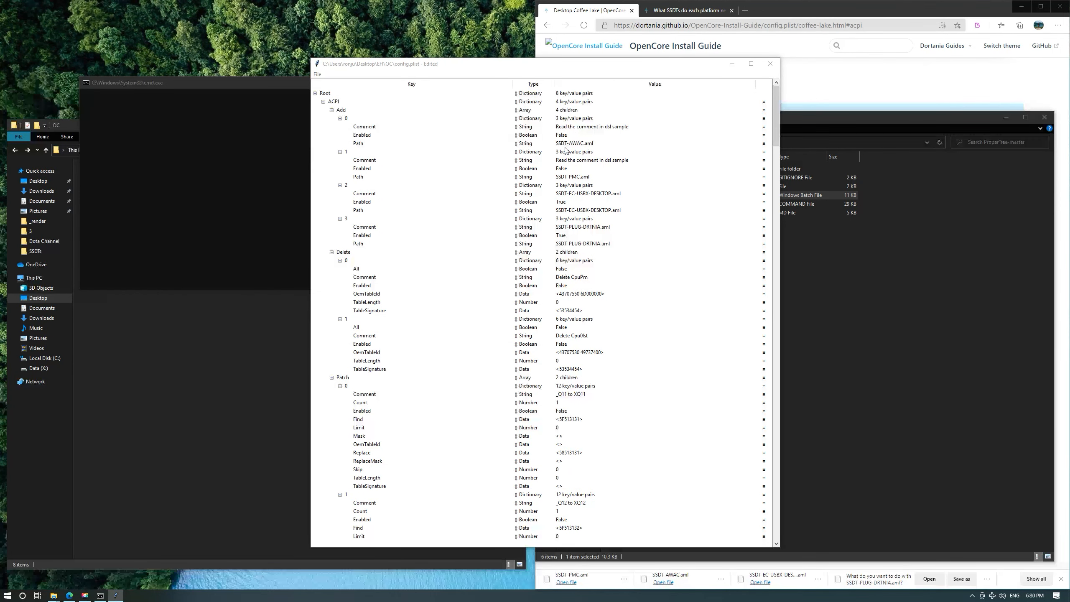
Set Enabled to True for the SSDT-AWAC.aml and SSDT-PMC.aml entries under ACPI > Add.
double_click(563, 135)
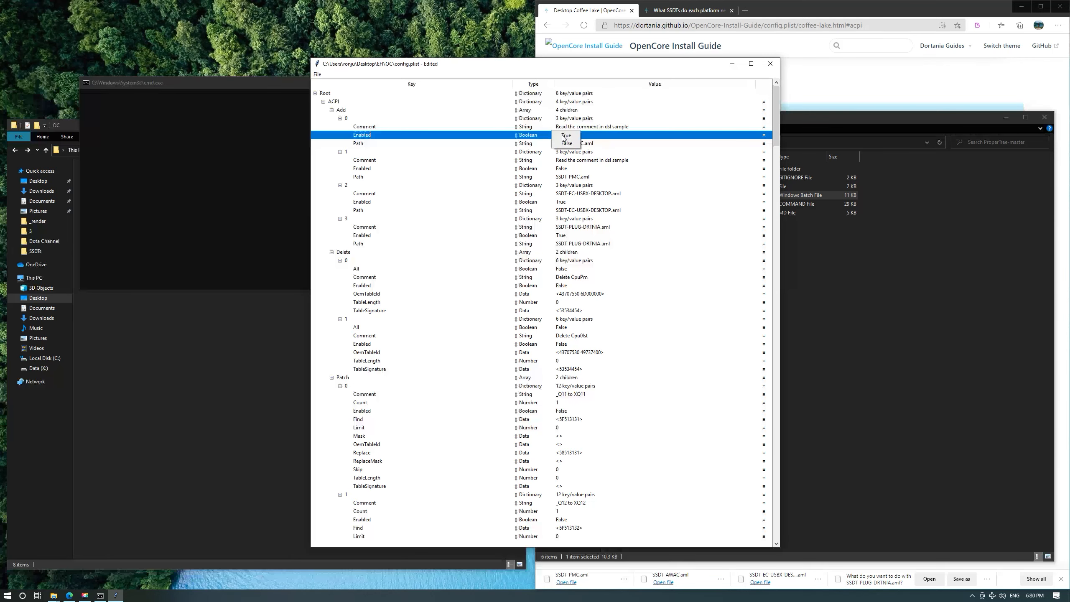
double_click(562, 169)
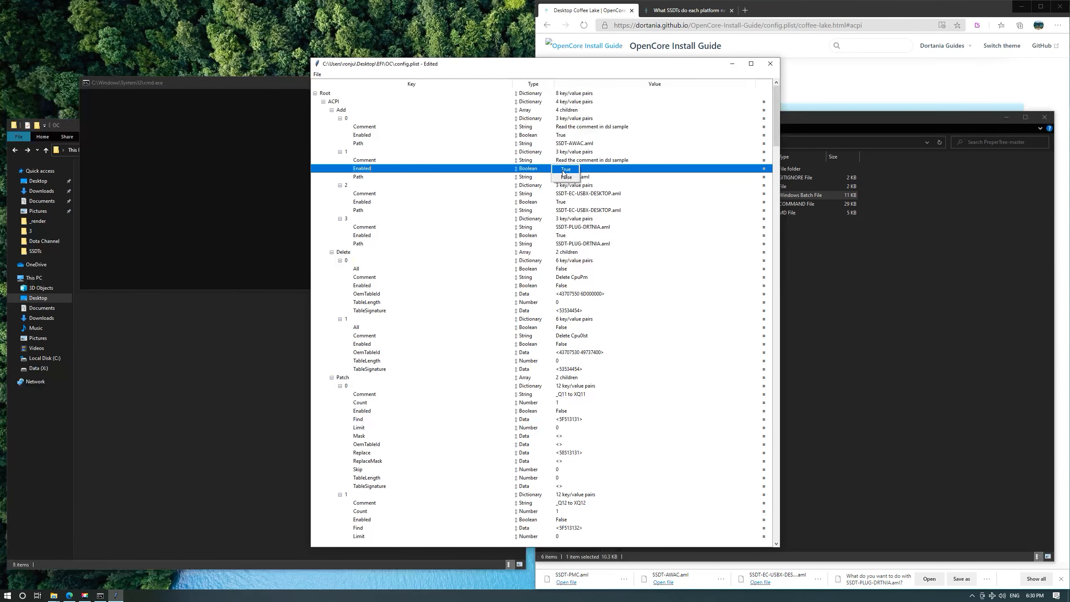
click(563, 169)
click(563, 202)
click(561, 236)
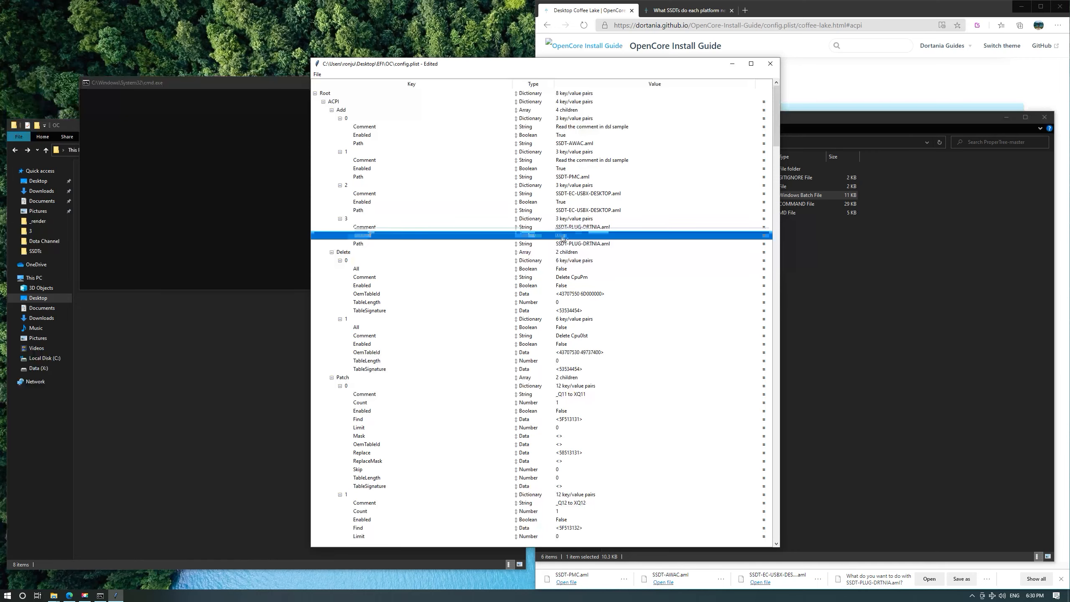
click(560, 270)
click(564, 271)
click(576, 280)
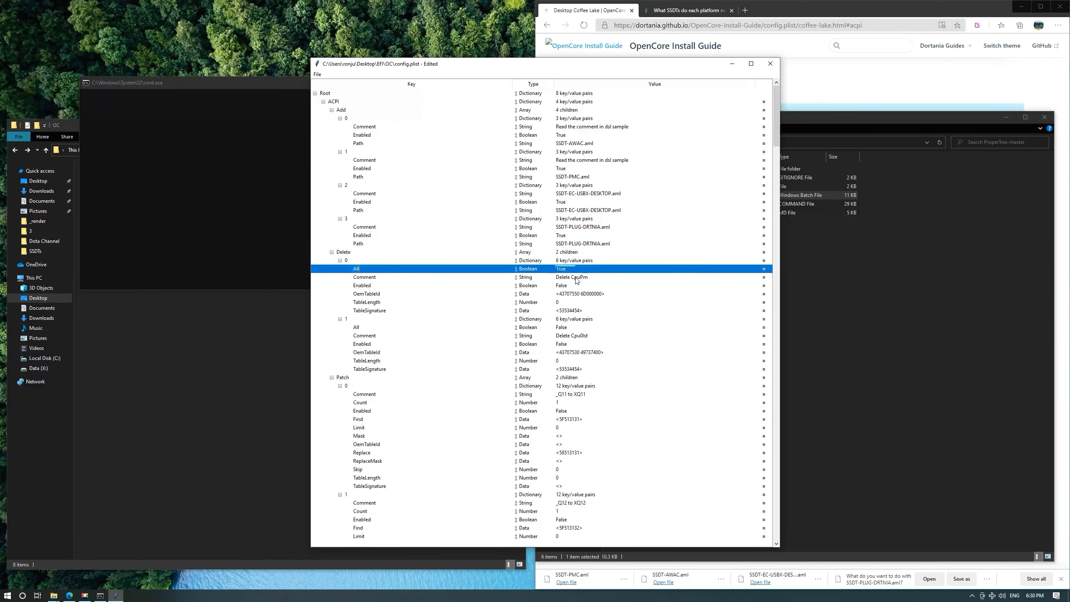
click(567, 288)
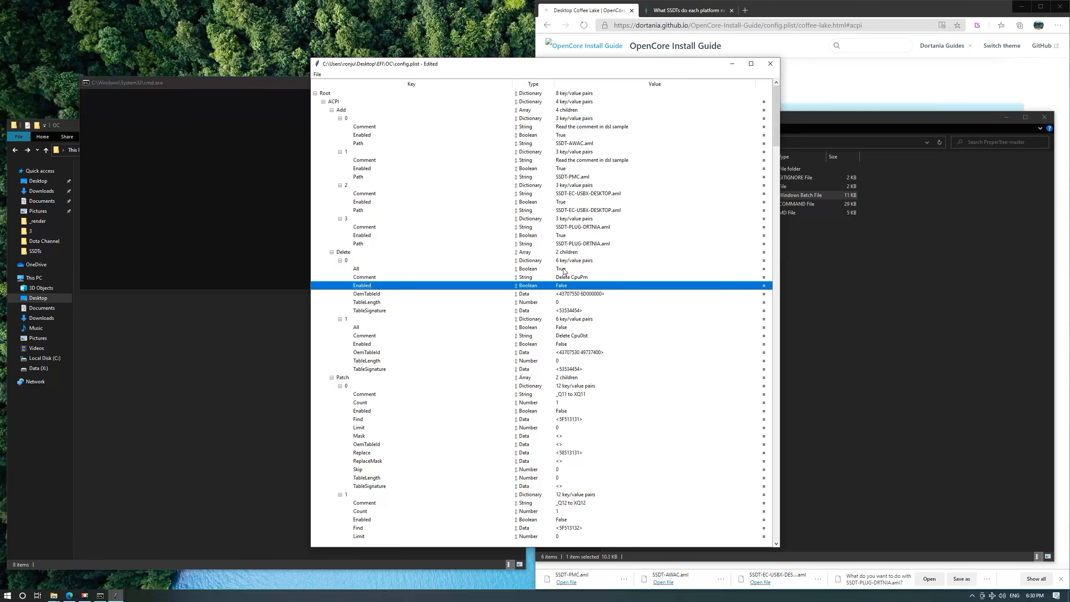
click(565, 270)
click(565, 271)
click(573, 278)
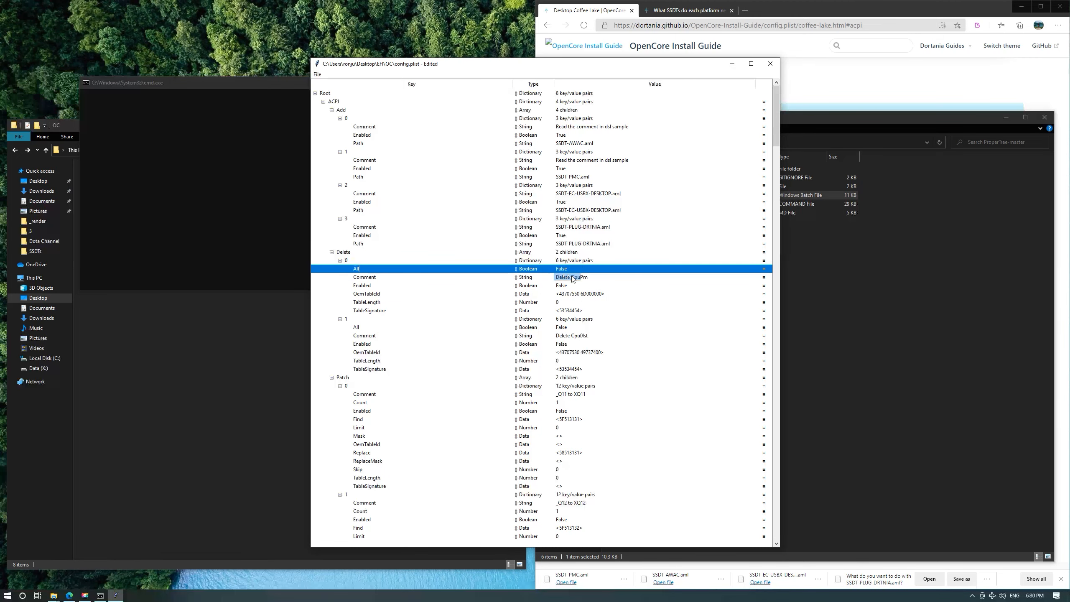
click(343, 252)
Check the Enabled value of all four SSDT entries under ACPI > Add and save config.plist.
click(560, 236)
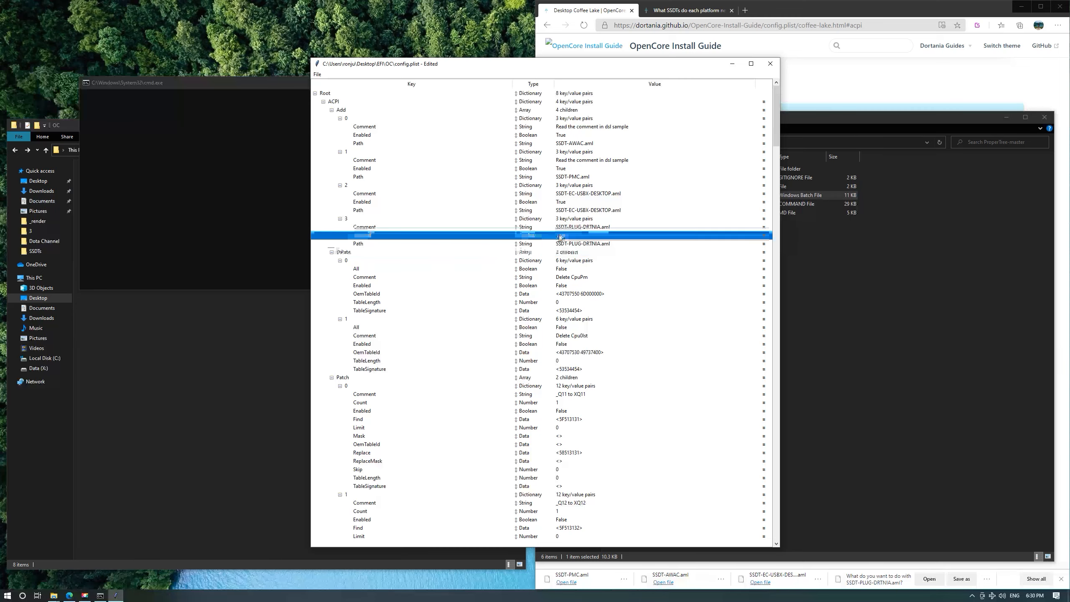
click(565, 201)
click(565, 169)
click(566, 136)
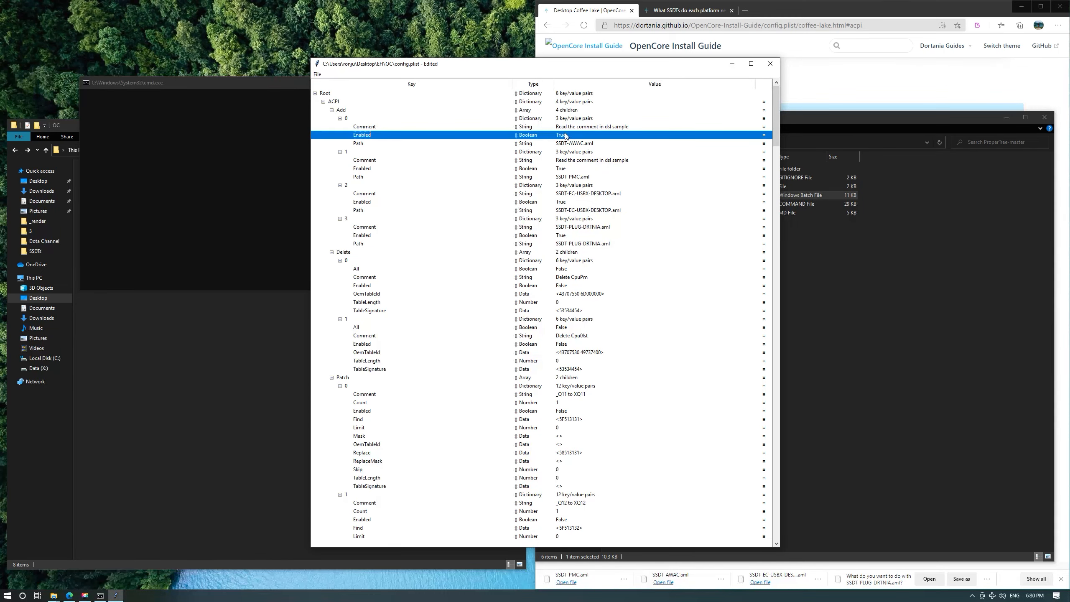
click(317, 74)
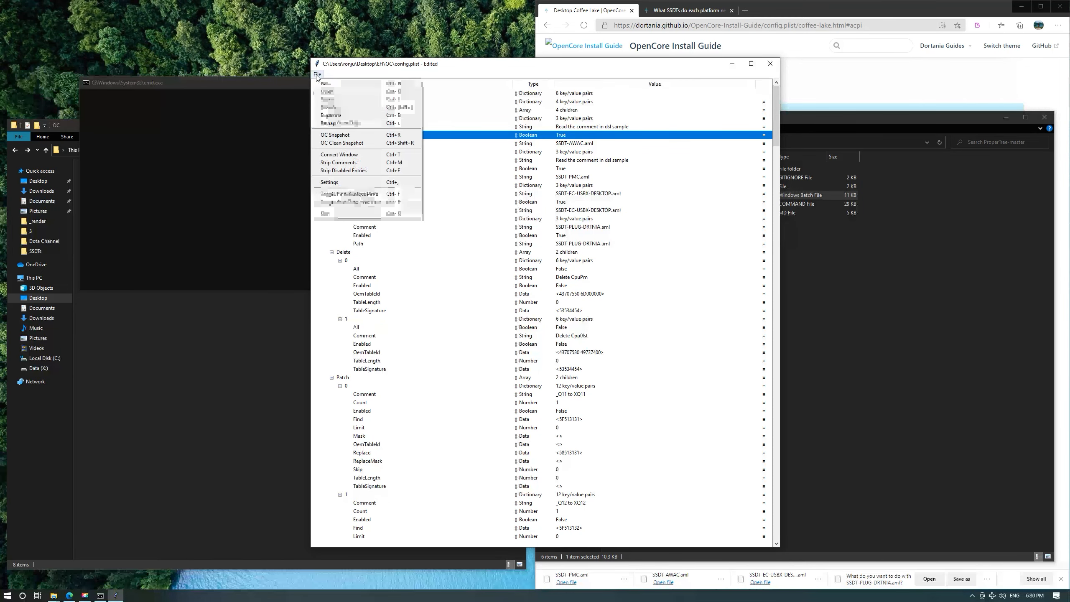
click(325, 100)
Open the Kexts folder inside Desktop\EFI\OC and close the ProperTree-master folder window to uncover the install guide.
drag(391, 68, 393, 46)
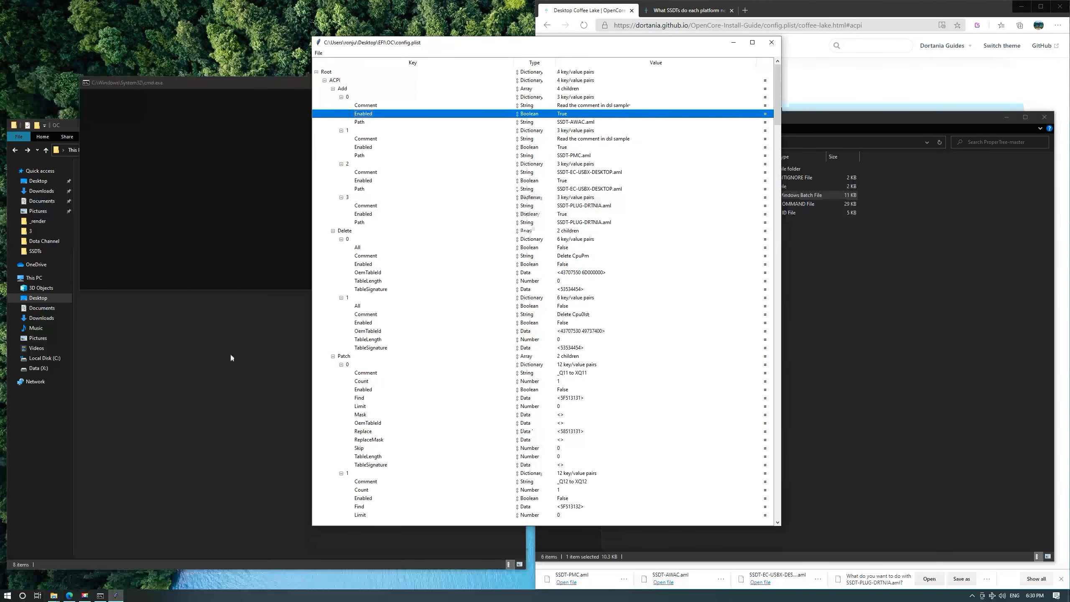
click(247, 363)
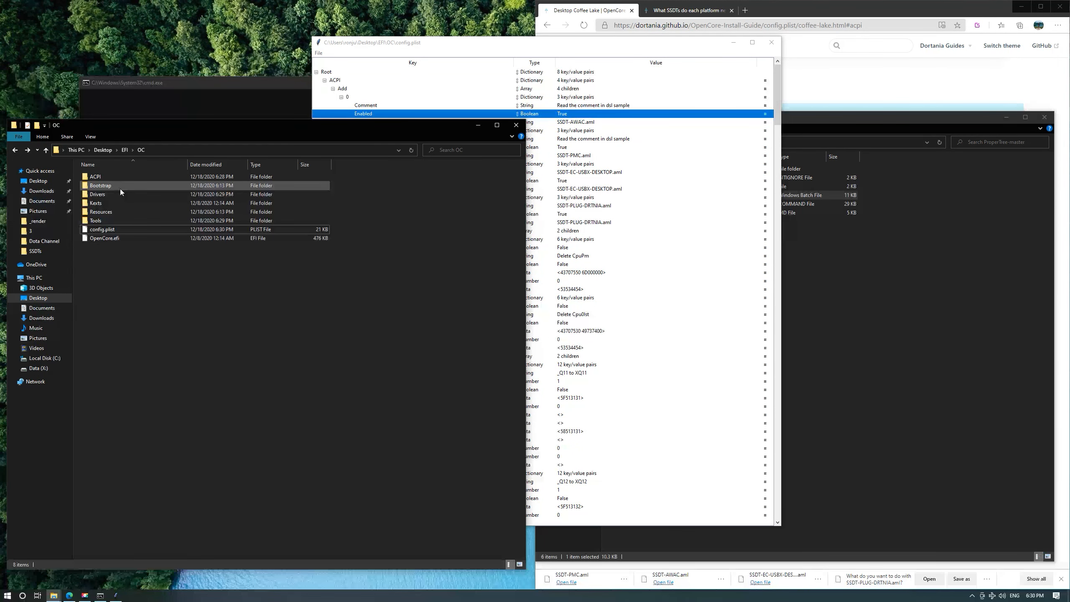
double_click(119, 203)
drag(311, 272, 113, 152)
click(230, 301)
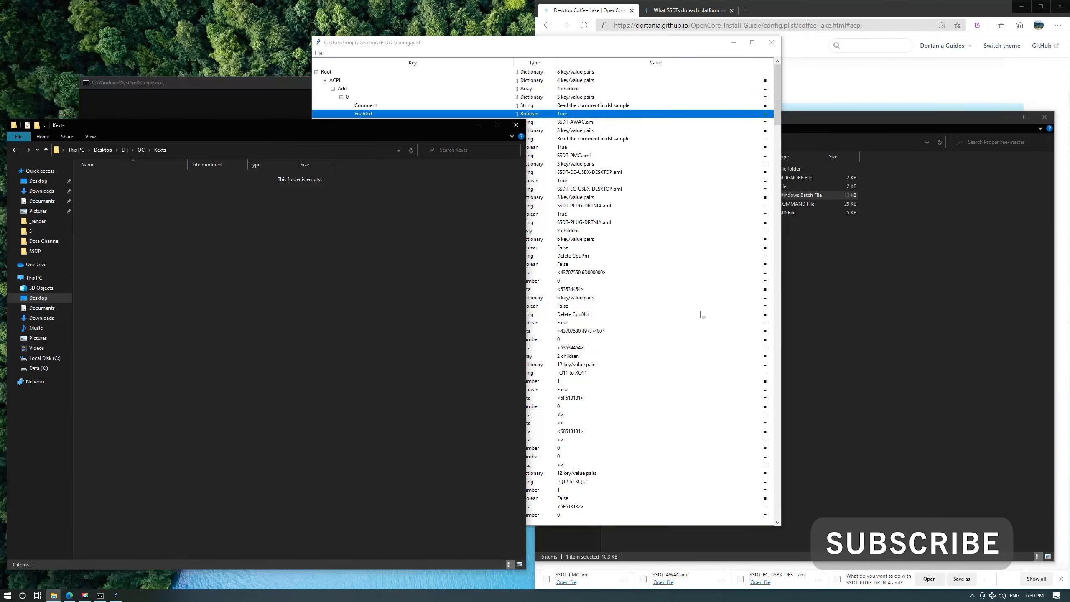
drag(631, 47, 400, 41)
click(1045, 117)
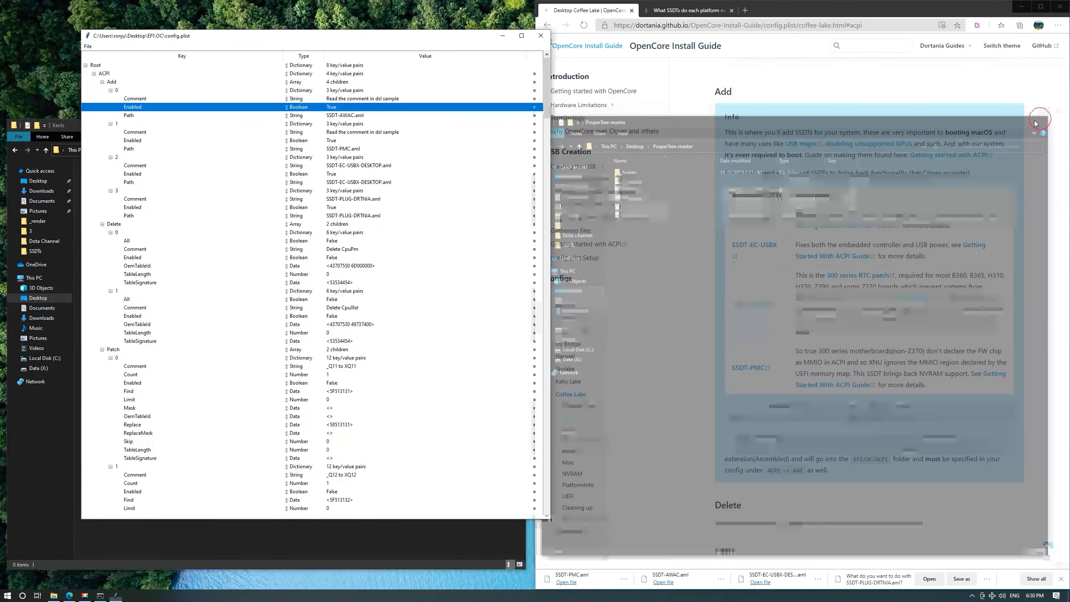
Look through the Coffee Lake guide from the ACPI section down to the cleaning-up and Intel BIOS settings sections.
scroll(863, 390, down, 20)
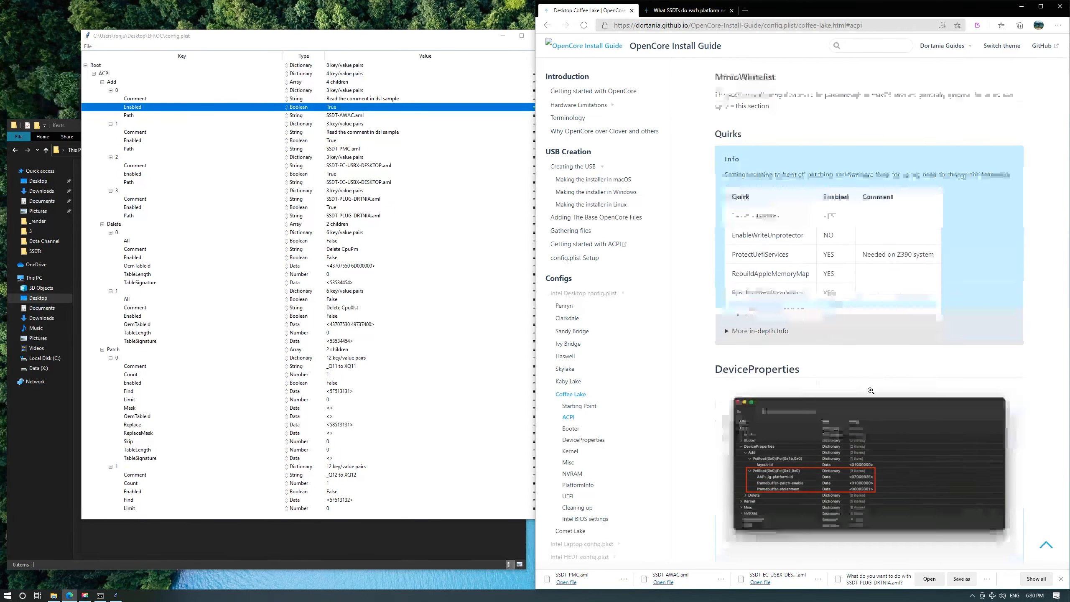
scroll(858, 390, up, 15)
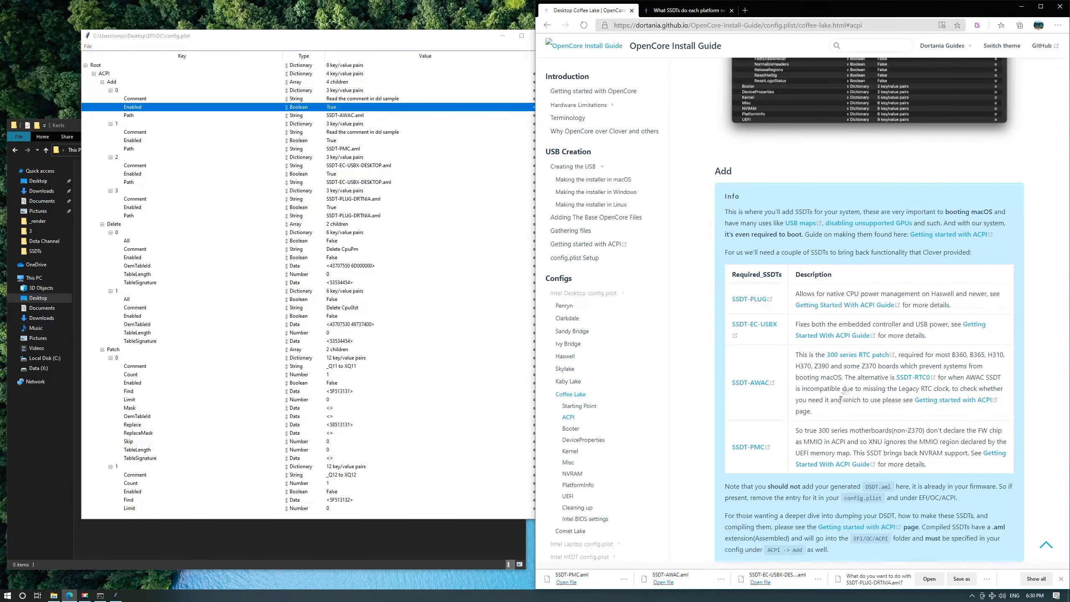
scroll(842, 396, down, 12)
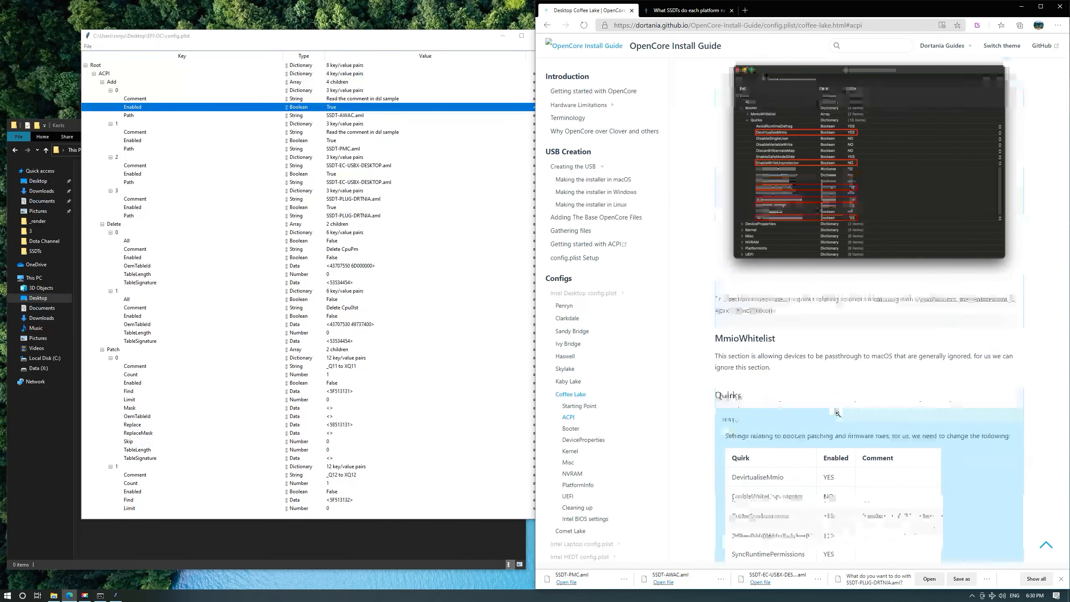
scroll(837, 413, down, 18)
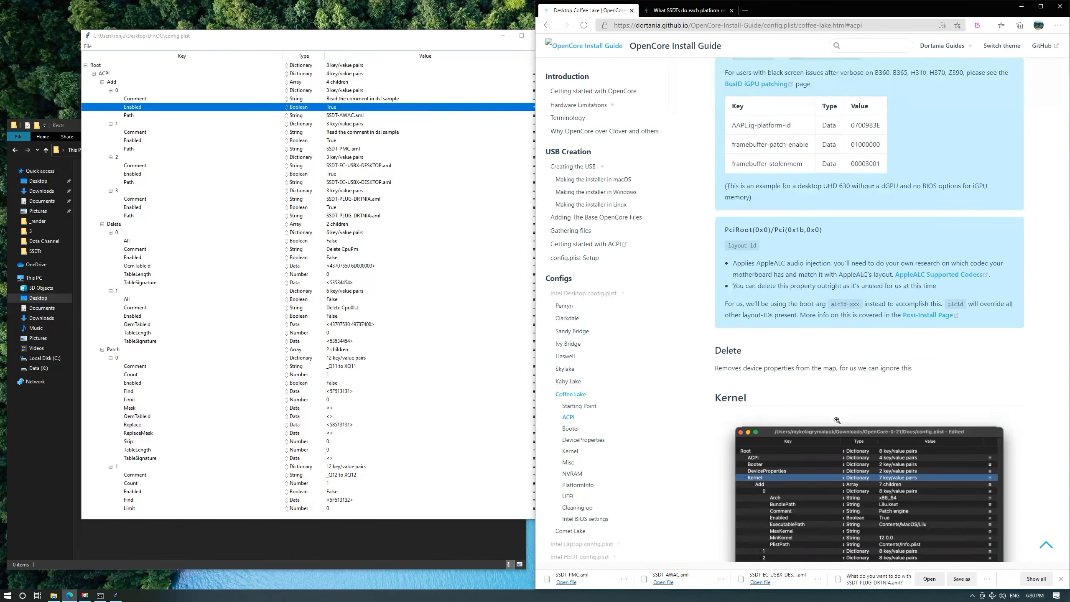
scroll(836, 419, down, 10)
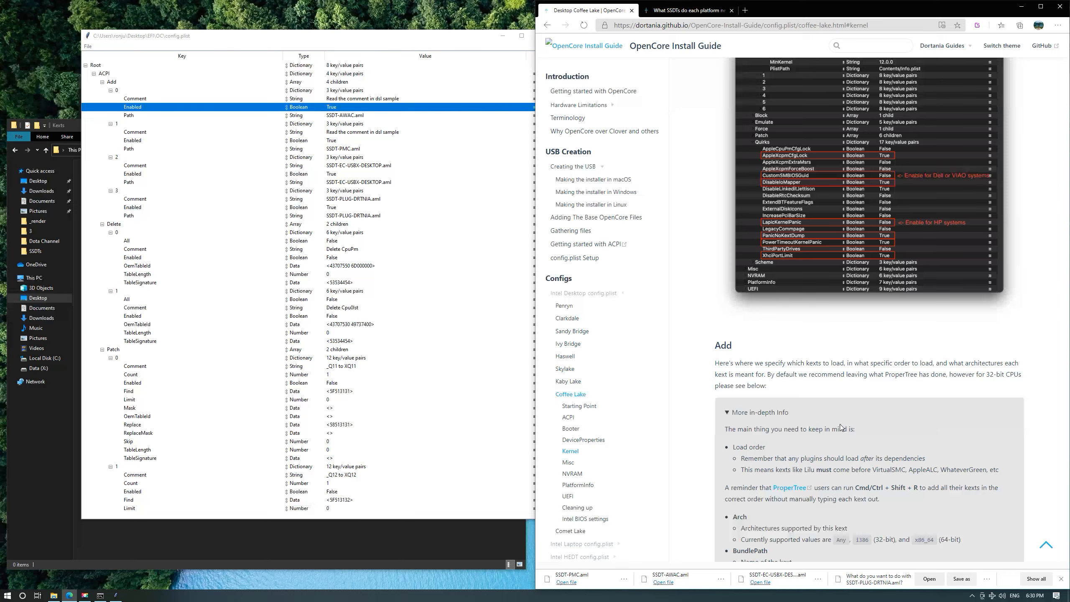
scroll(842, 428, down, 20)
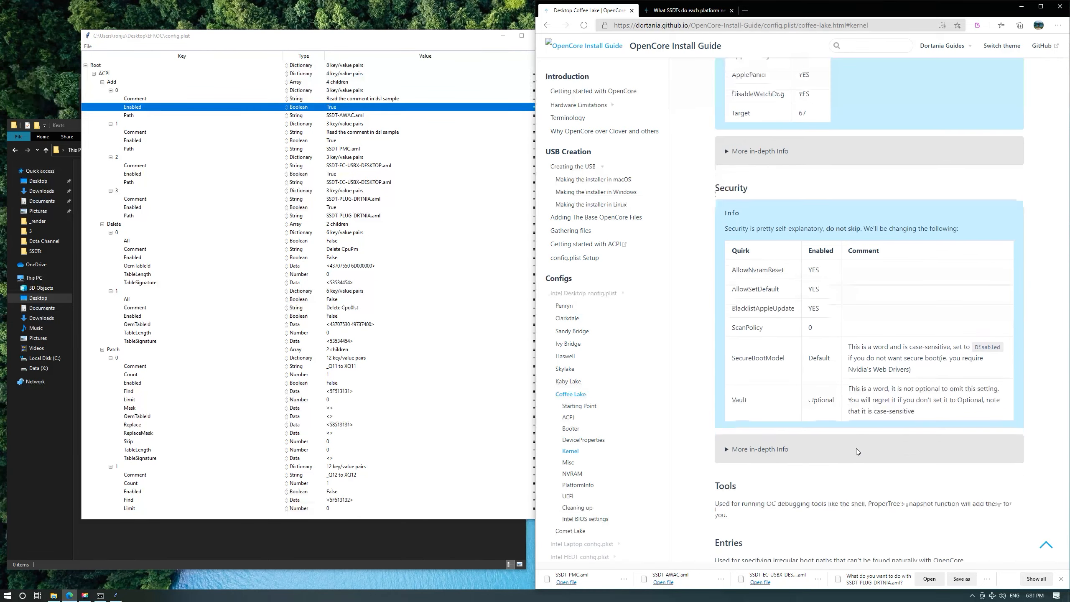
scroll(860, 452, down, 20)
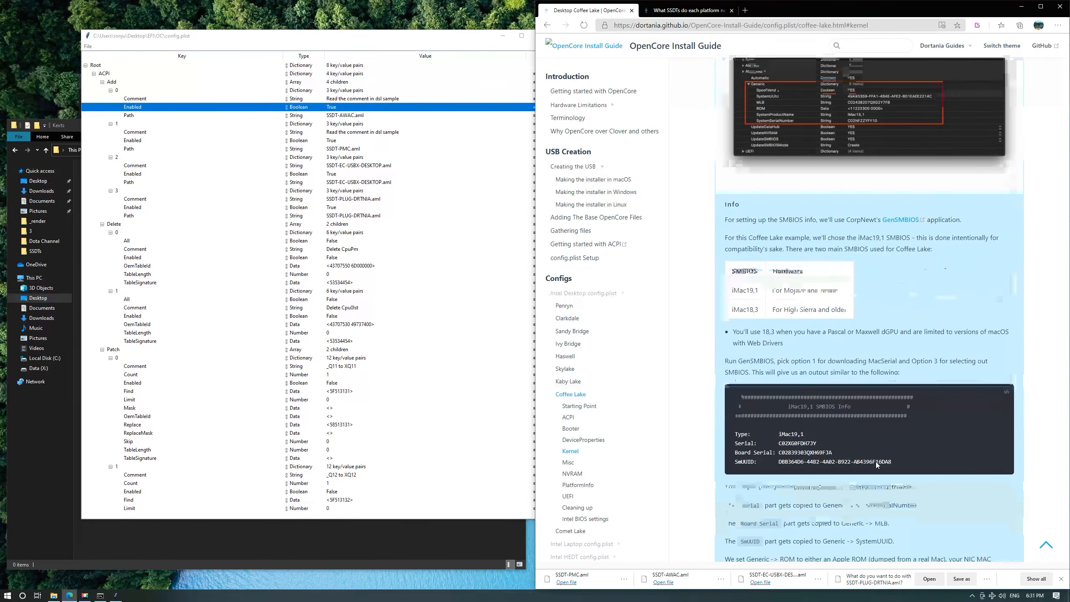
scroll(895, 463, down, 20)
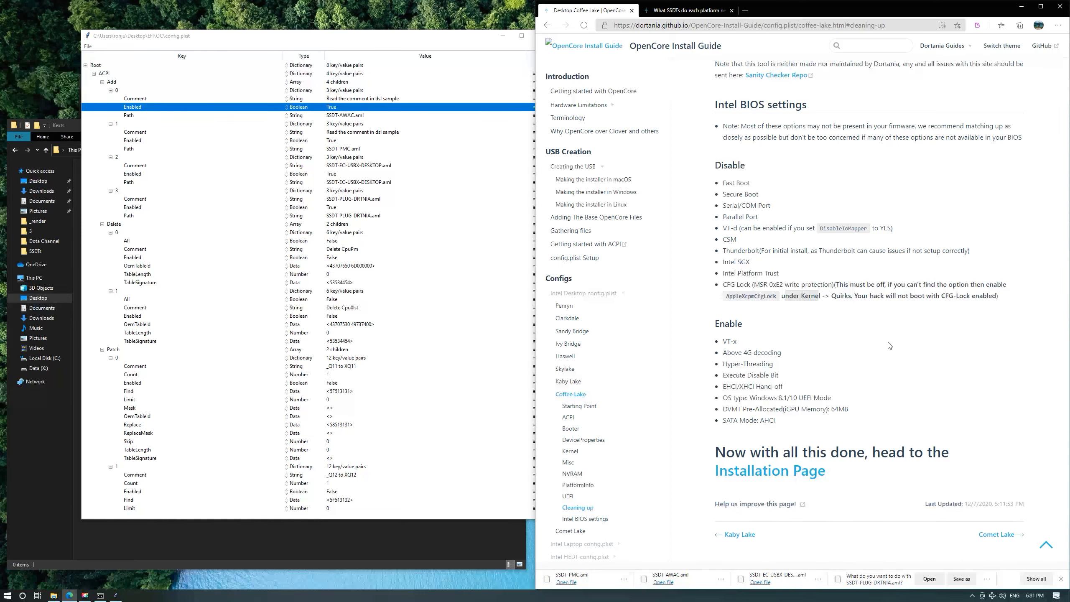
scroll(889, 345, up, 3)
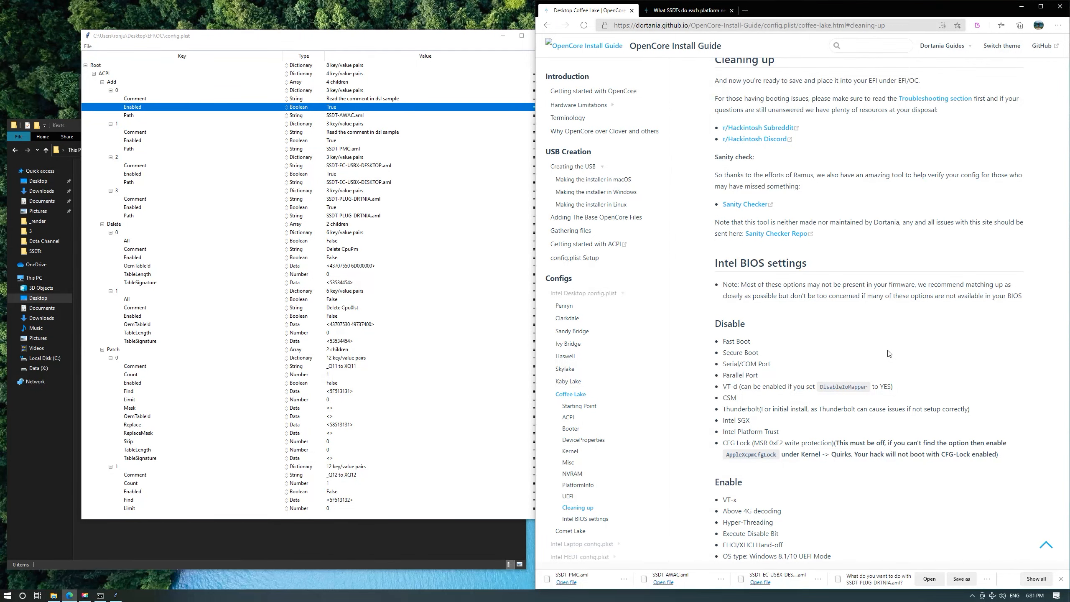
scroll(884, 345, up, 3)
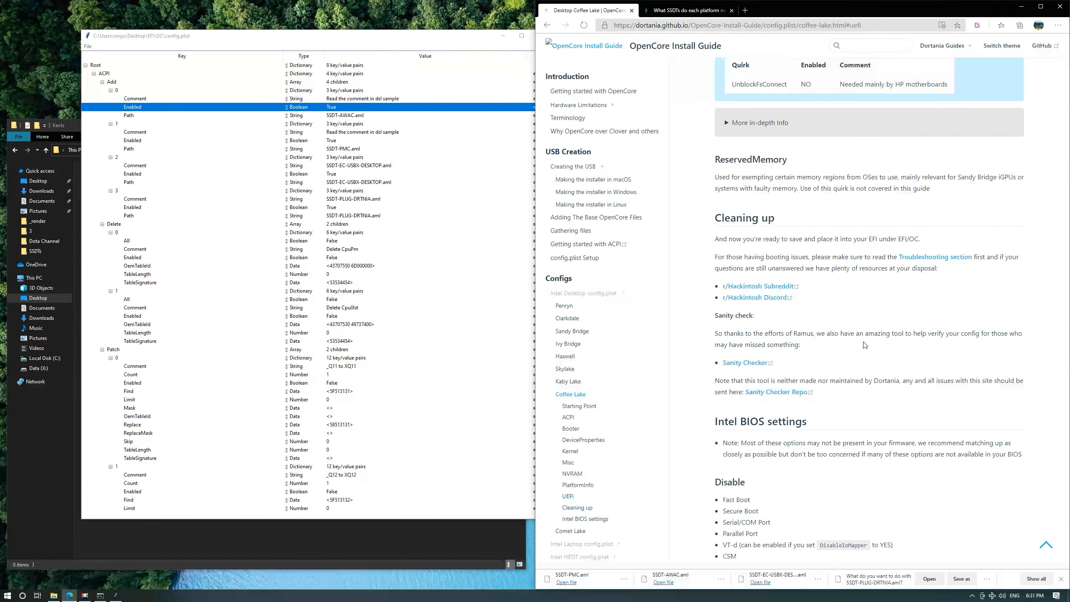
Search the web for the Lilu kext in a new browser tab and open acidanthera's Lilu releases page.
key(ctrl+t)
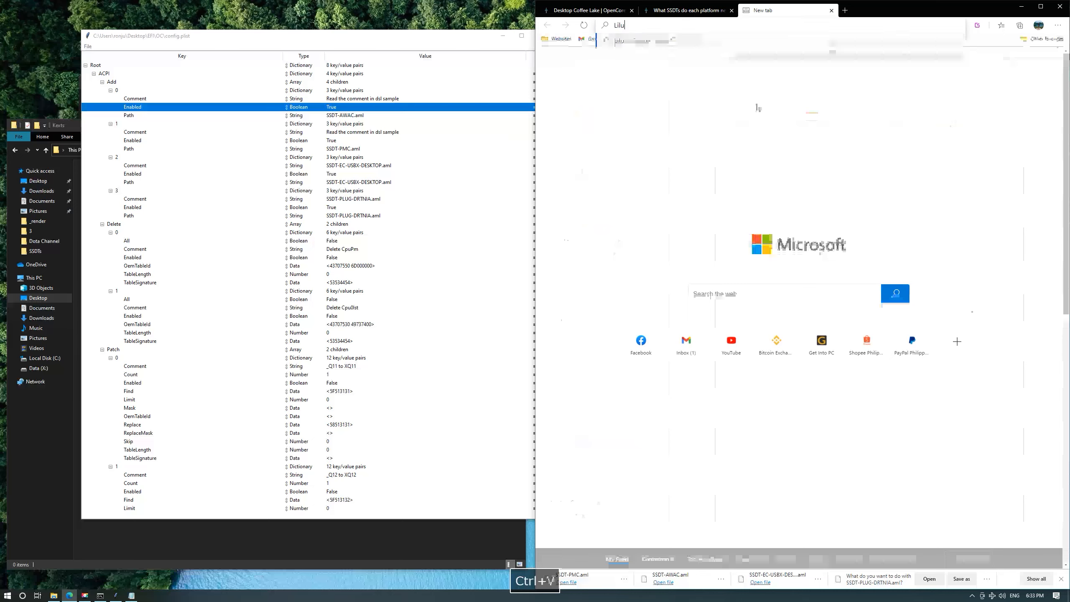
text(Lilu KEX)
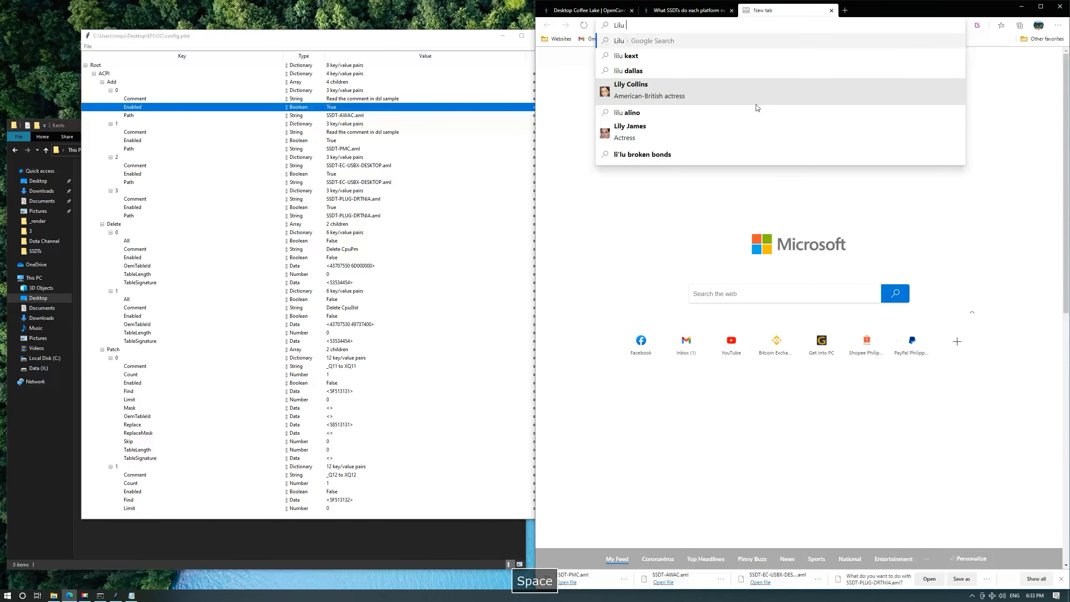
text(T)
key(Return)
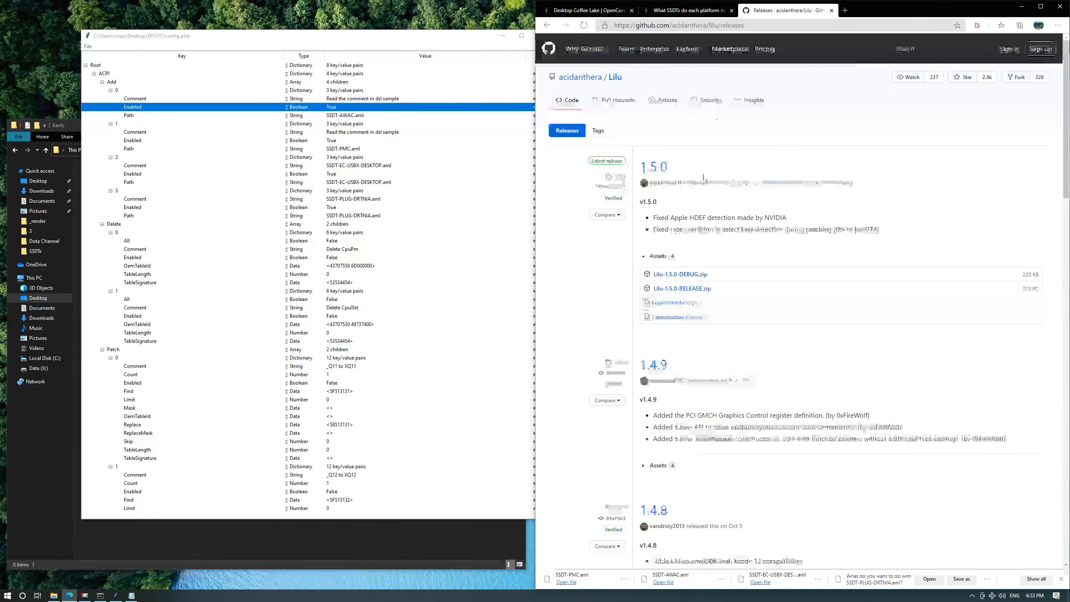
Download Lilu-1.5.0-RELEASE.zip and save it in a new desktop folder named kexts.
click(693, 290)
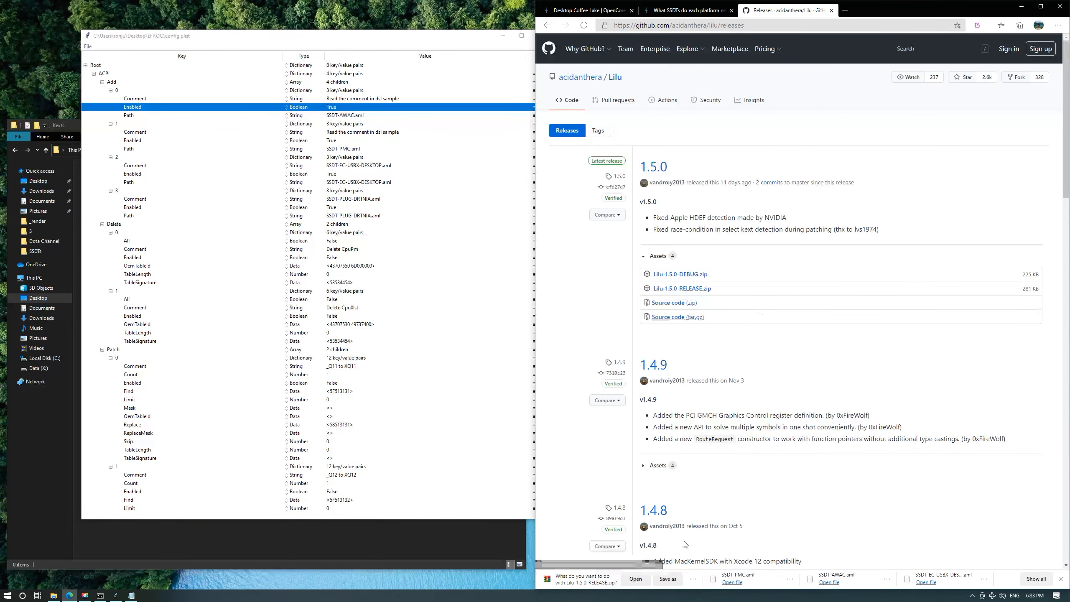
click(667, 579)
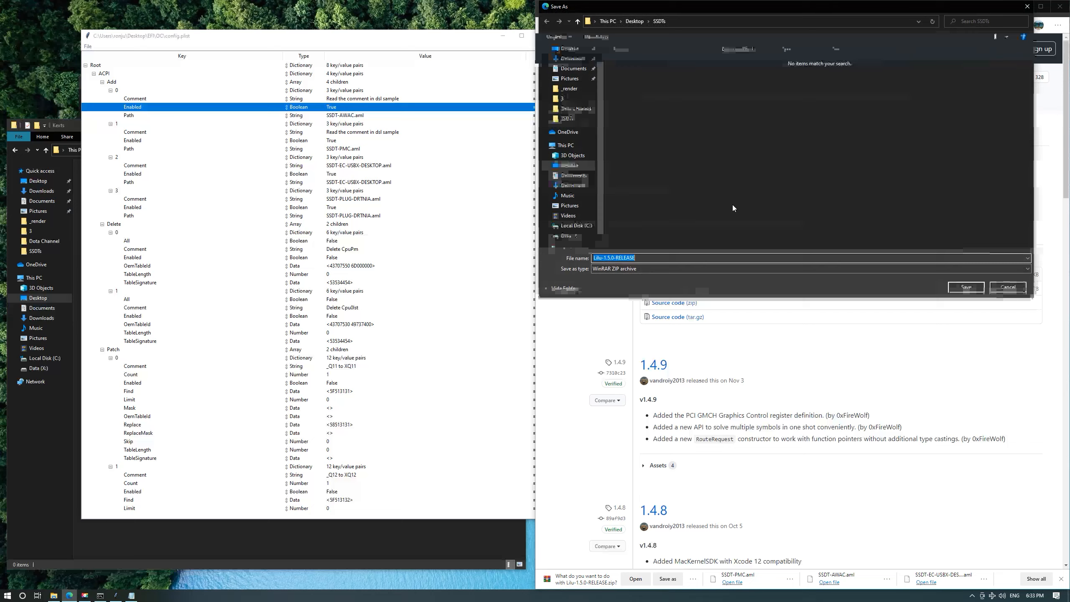
click(634, 21)
key(ctrl+shift+n)
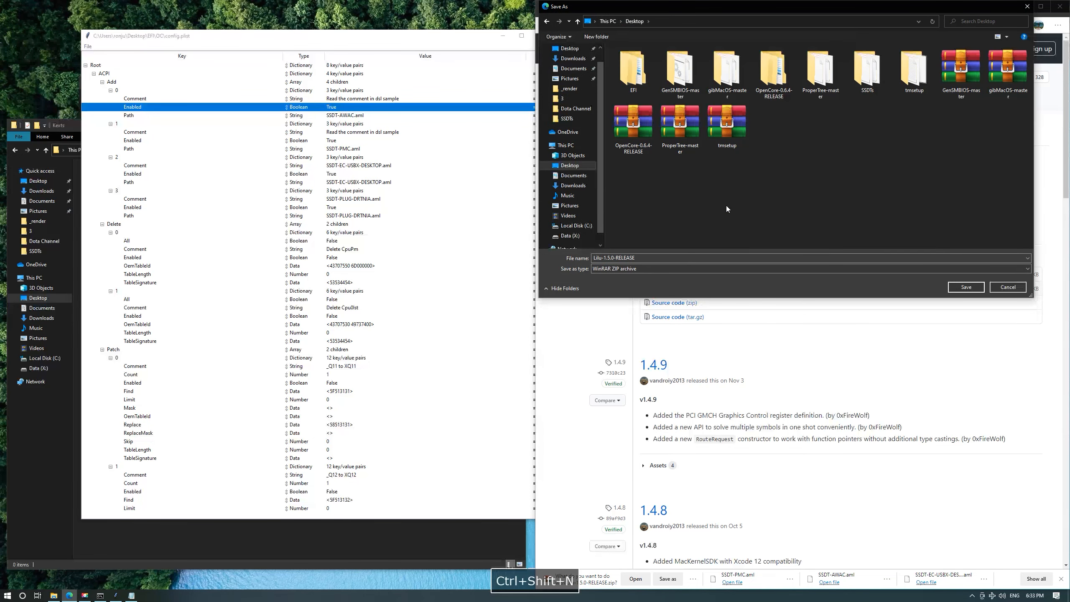
text(ke)
key(Return)
key(Return)
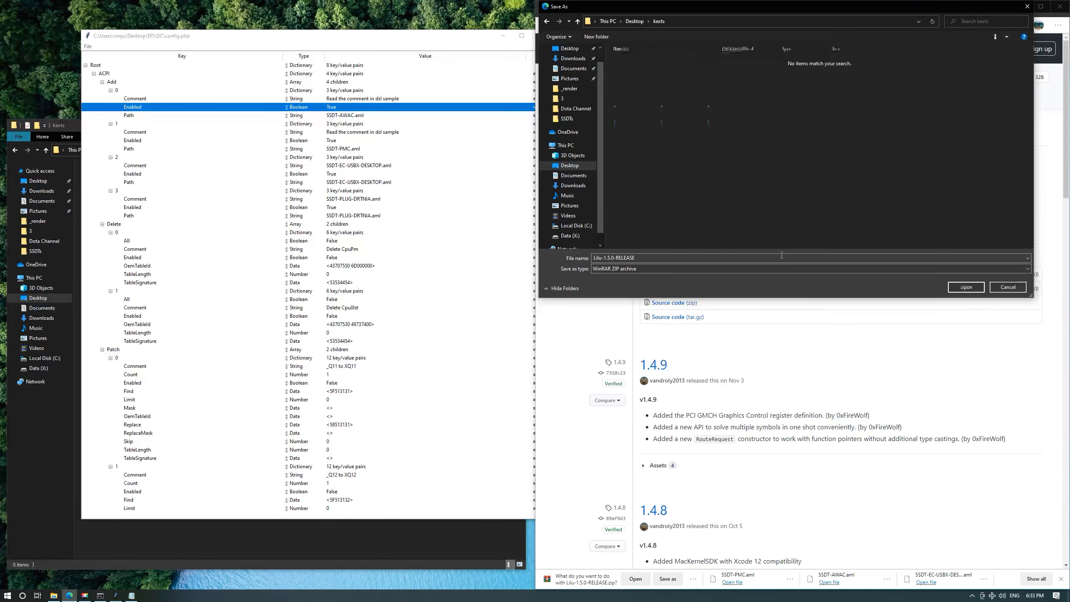
click(965, 288)
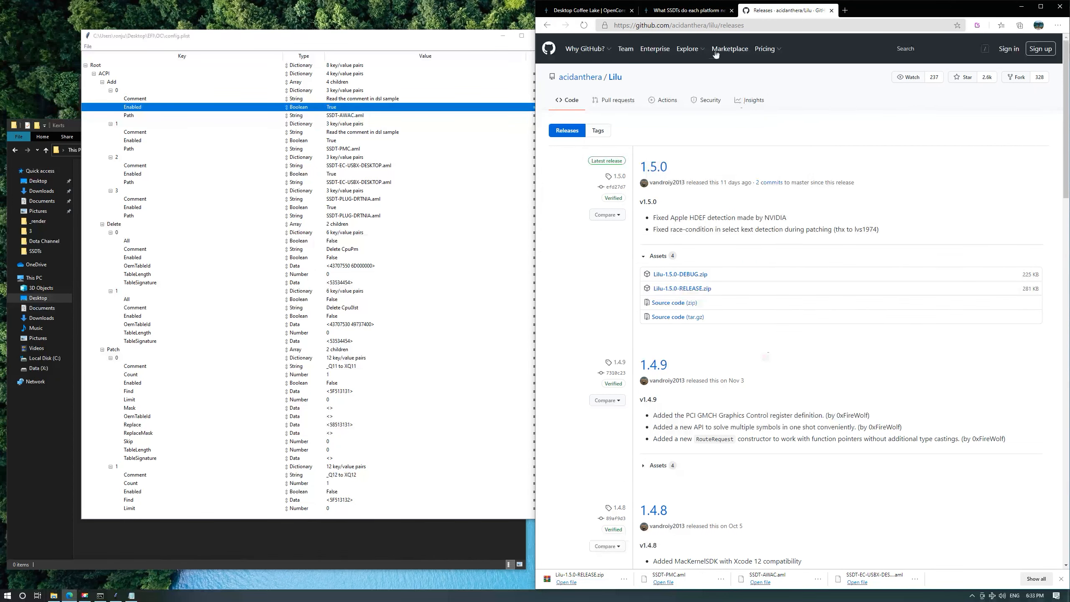
Search the web for whatevergreen kext and open acidanthera's WhateverGreen releases page.
click(709, 24)
text(what)
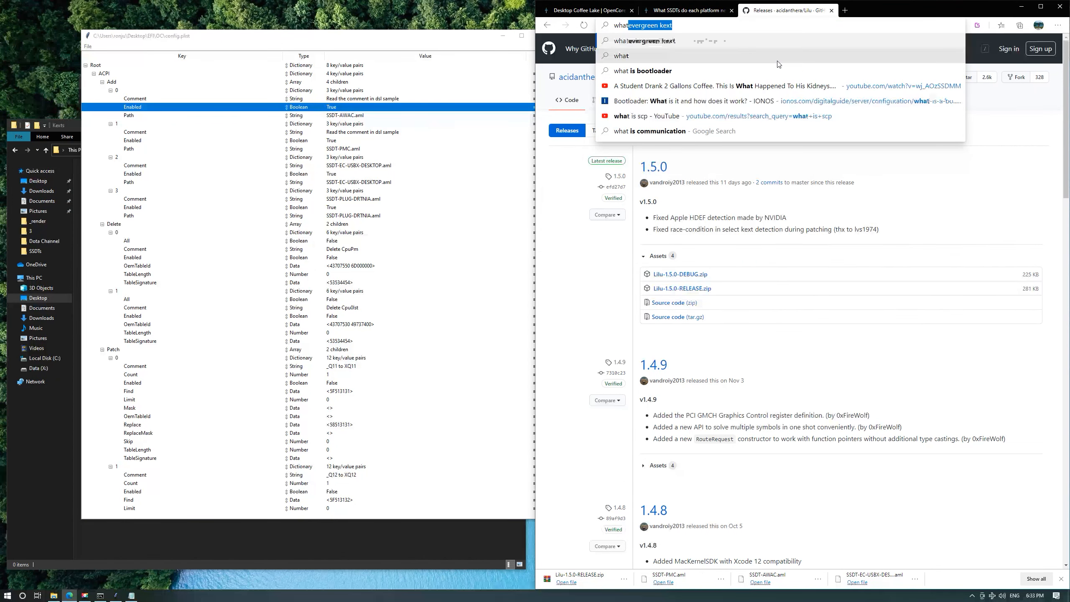
text(everg)
key(Return)
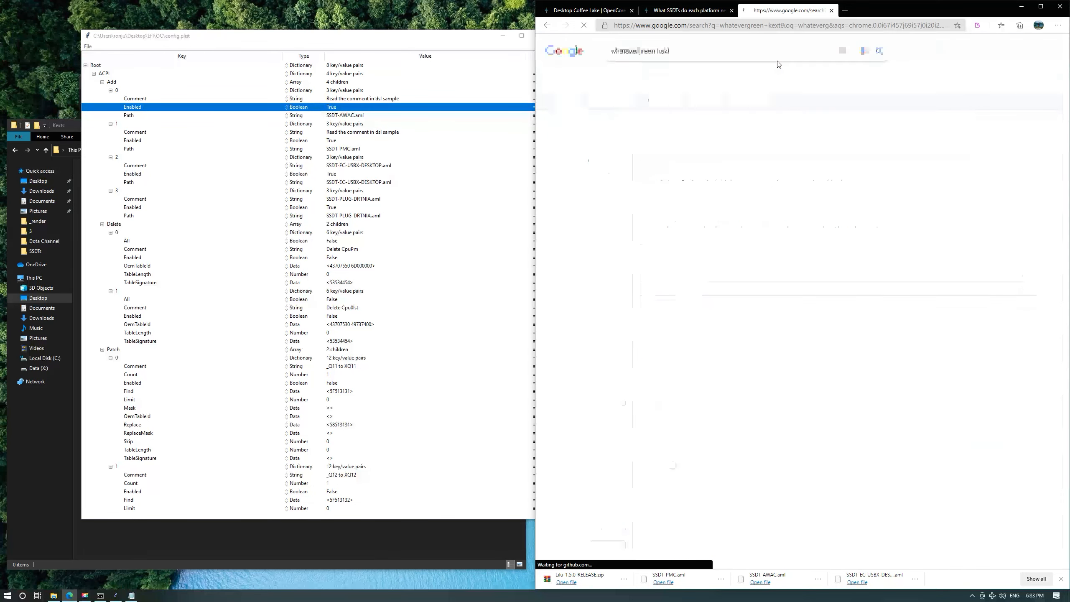
click(711, 121)
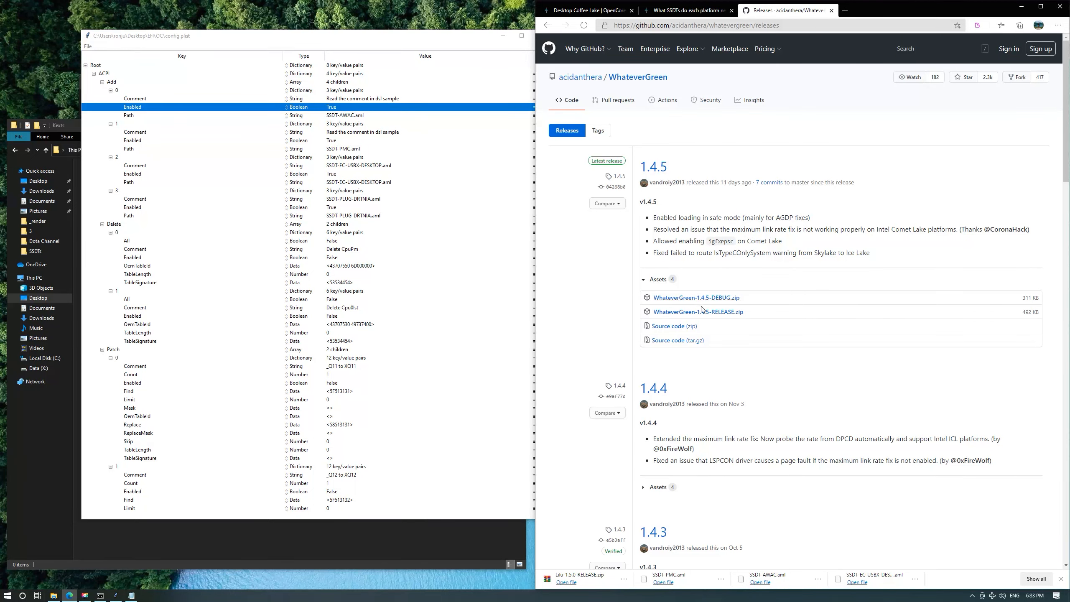
Download WhateverGreen-1.4.5-RELEASE.zip into the Desktop\kexts folder and go back to the page on SSDTs needed per platform.
click(701, 311)
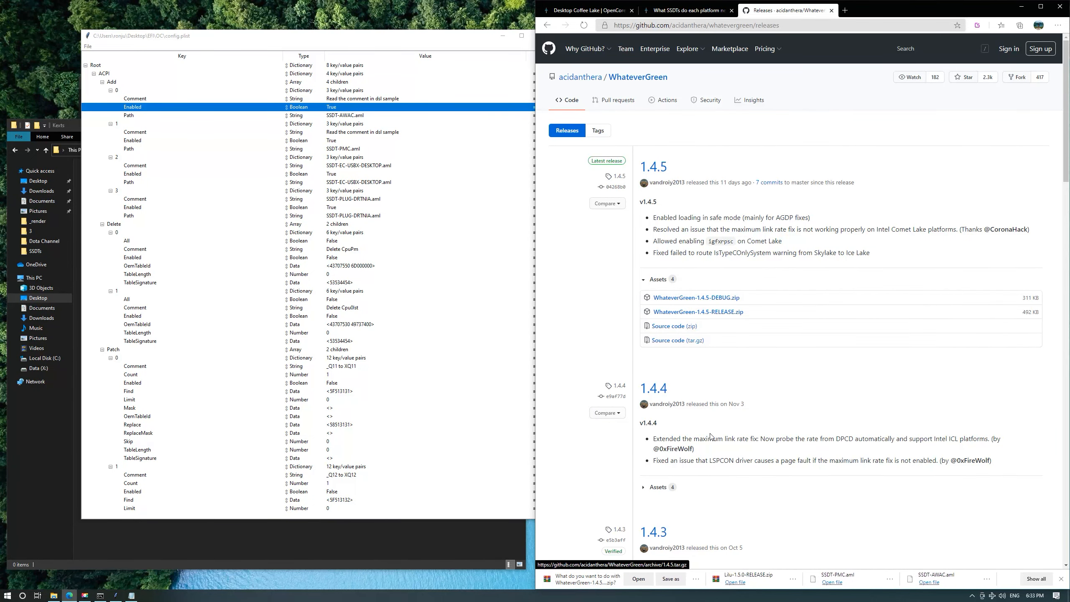
click(671, 578)
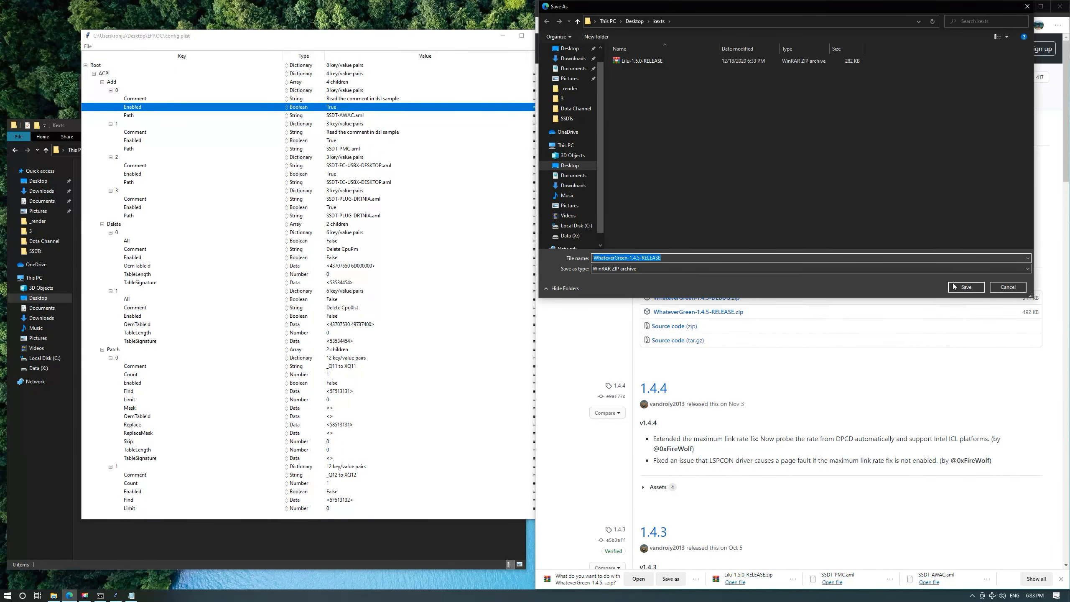
click(954, 286)
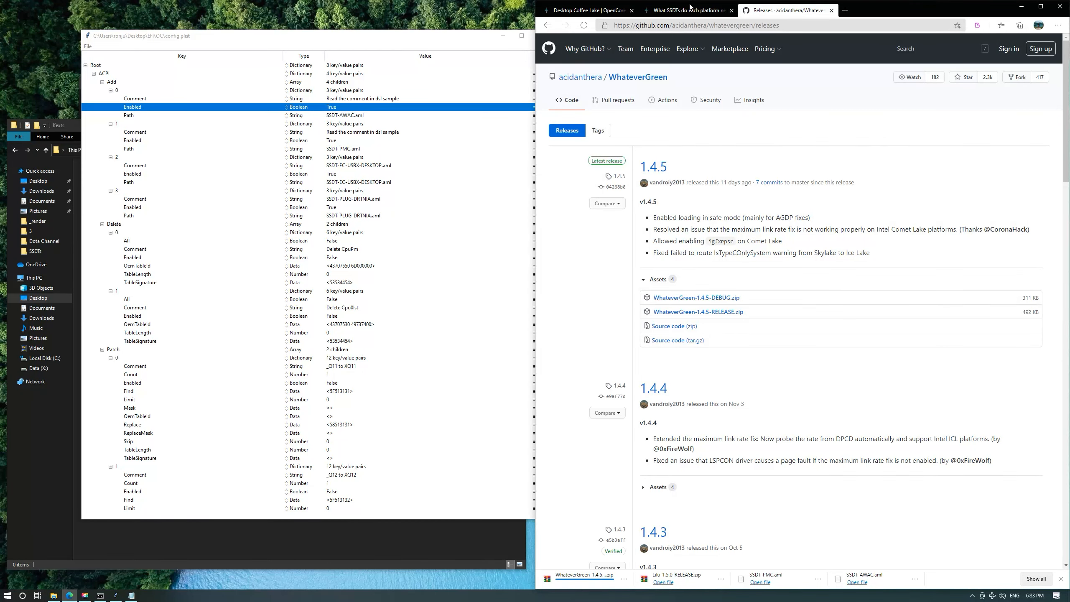
click(681, 9)
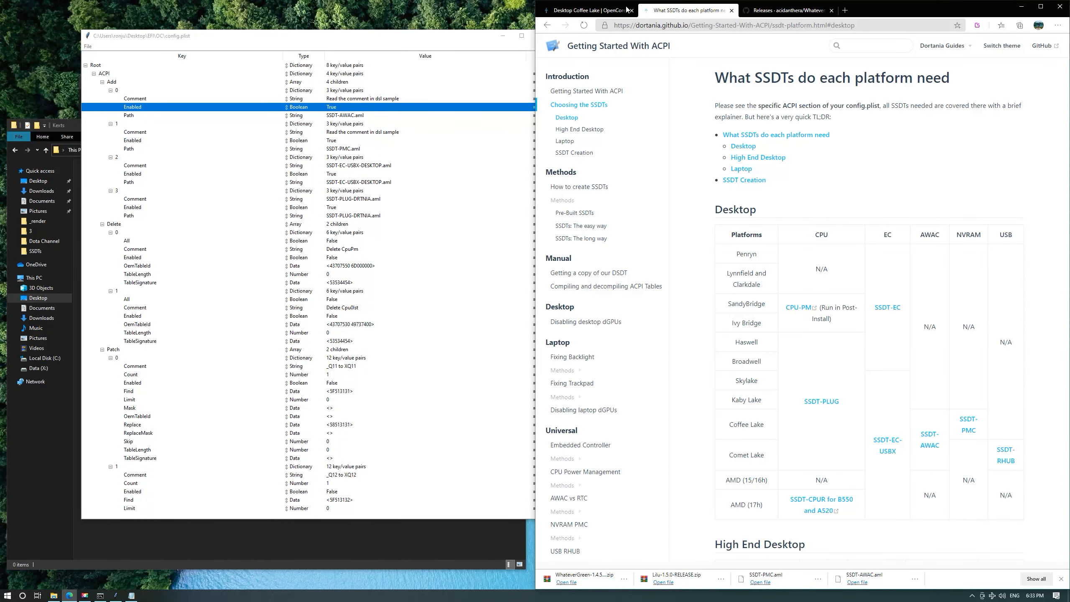
Search the web for VirtualSMC kext and open acidanthera's VirtualSMC releases page.
click(784, 11)
click(812, 25)
text(VirtualSMC)
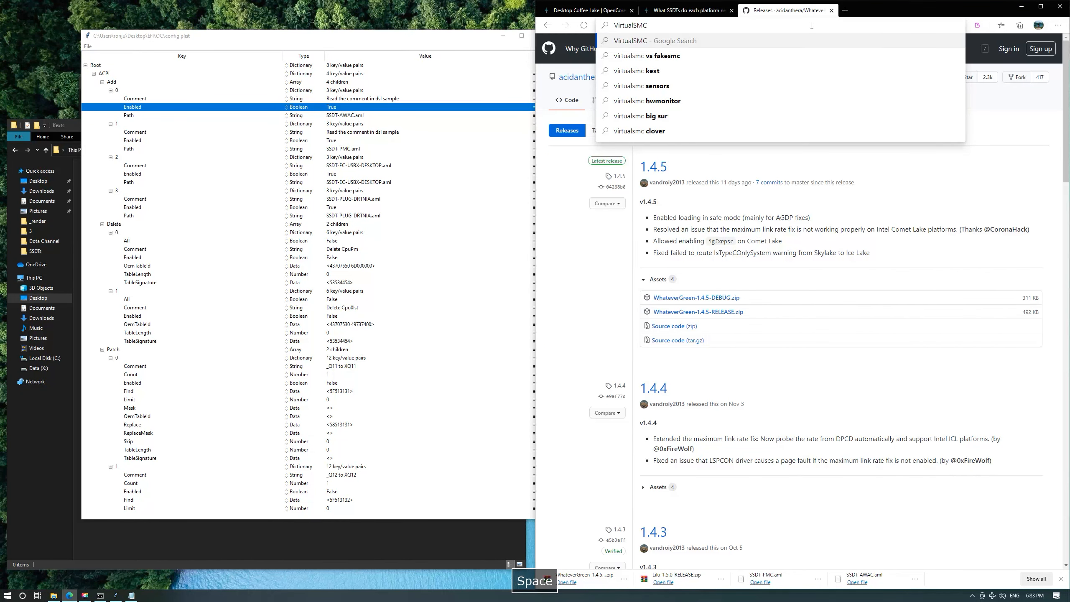
text(kex)
key(Return)
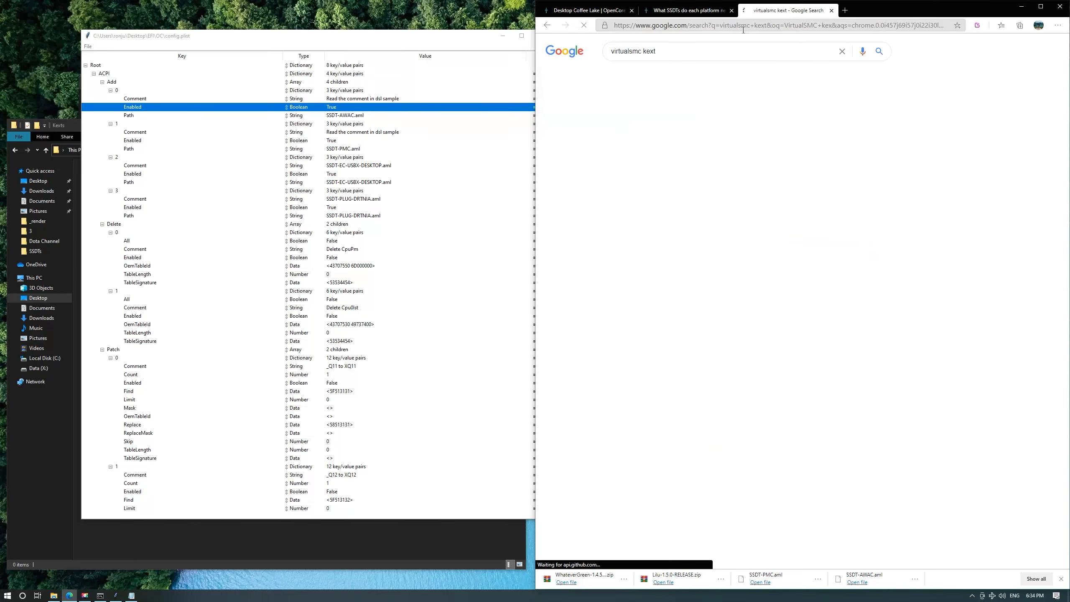
click(696, 120)
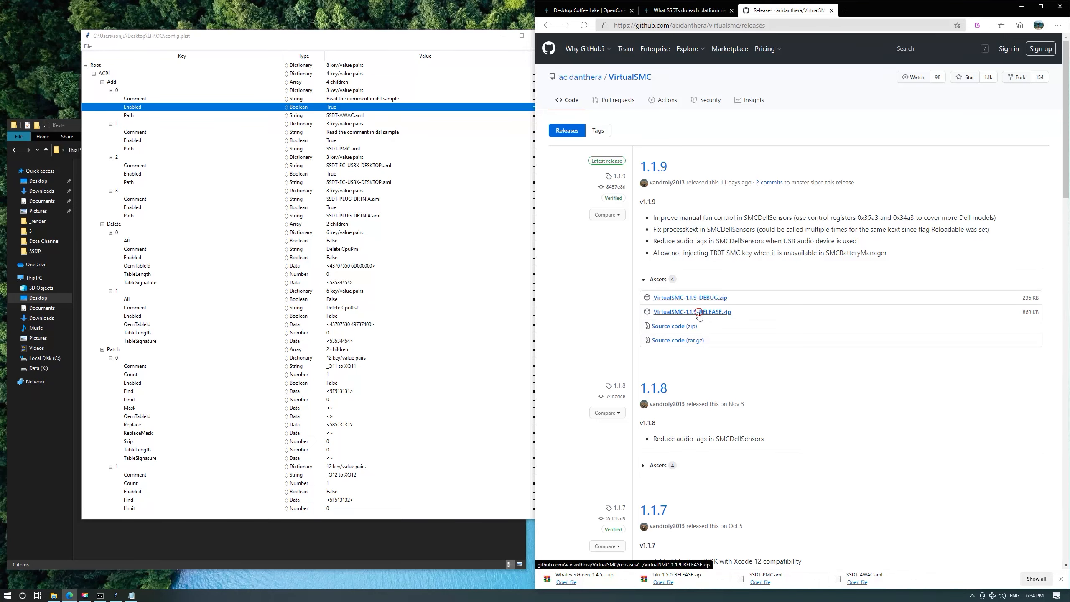
Download VirtualSMC-1.1.9-RELEASE.zip and save it in the Desktop\kexts folder.
click(697, 312)
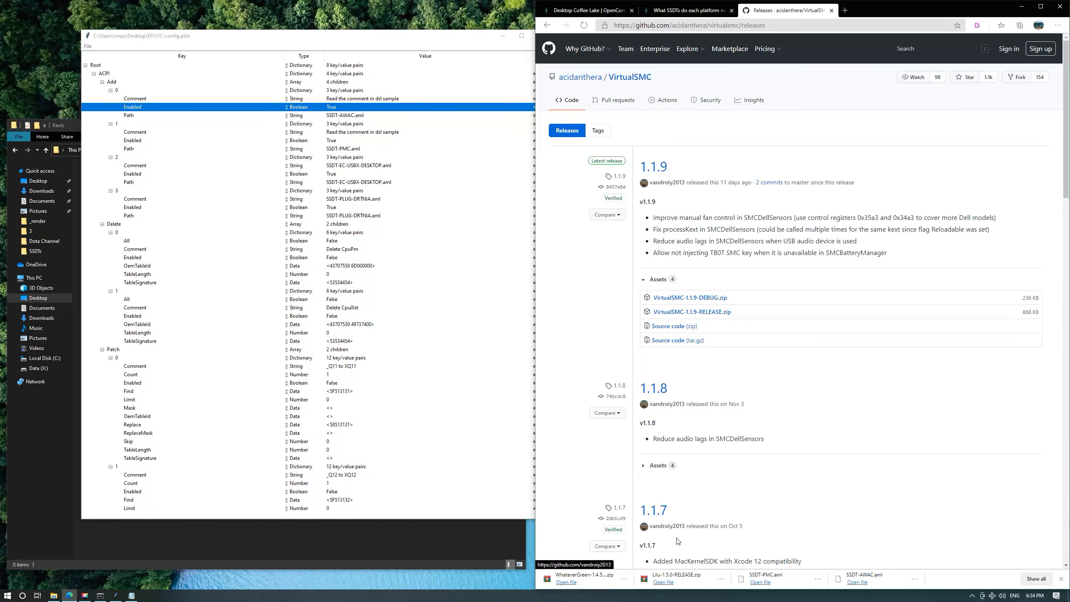
click(671, 580)
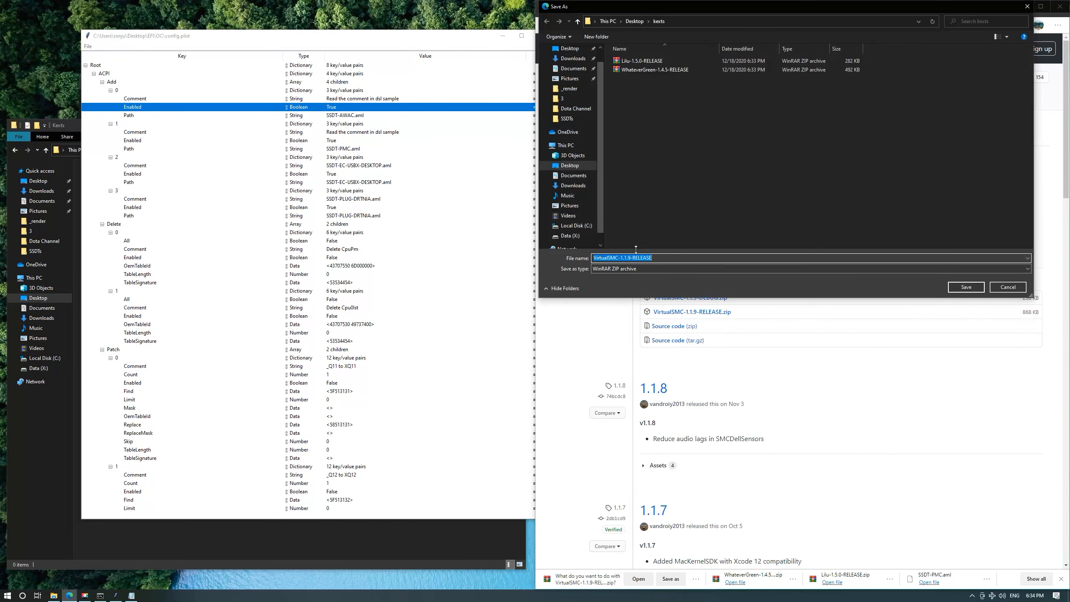
click(966, 288)
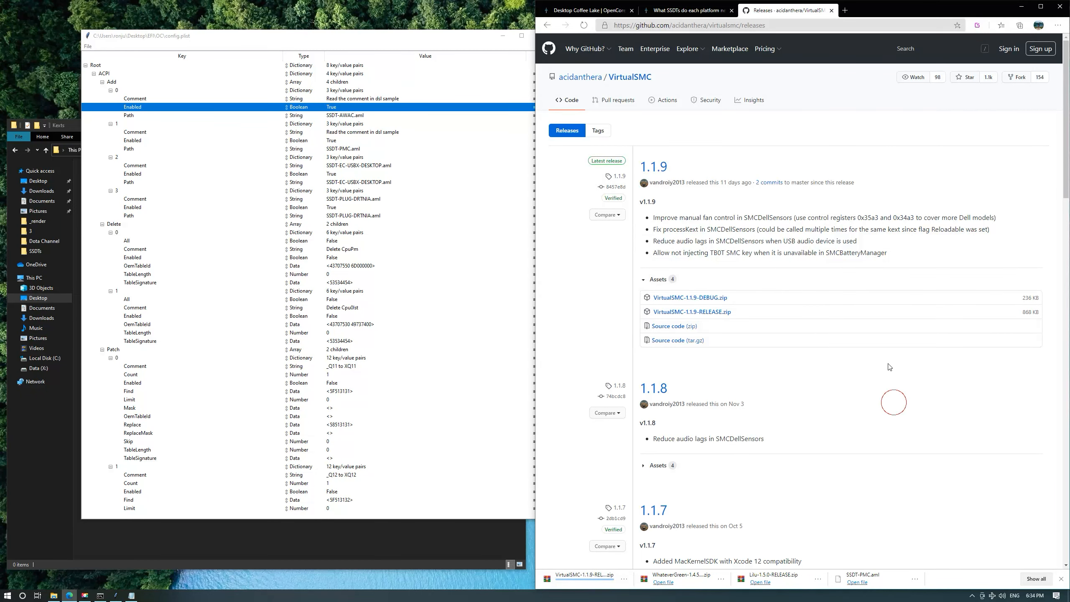
Search the web for AppleALC kext and open acidanthera's AppleALC releases page.
click(710, 11)
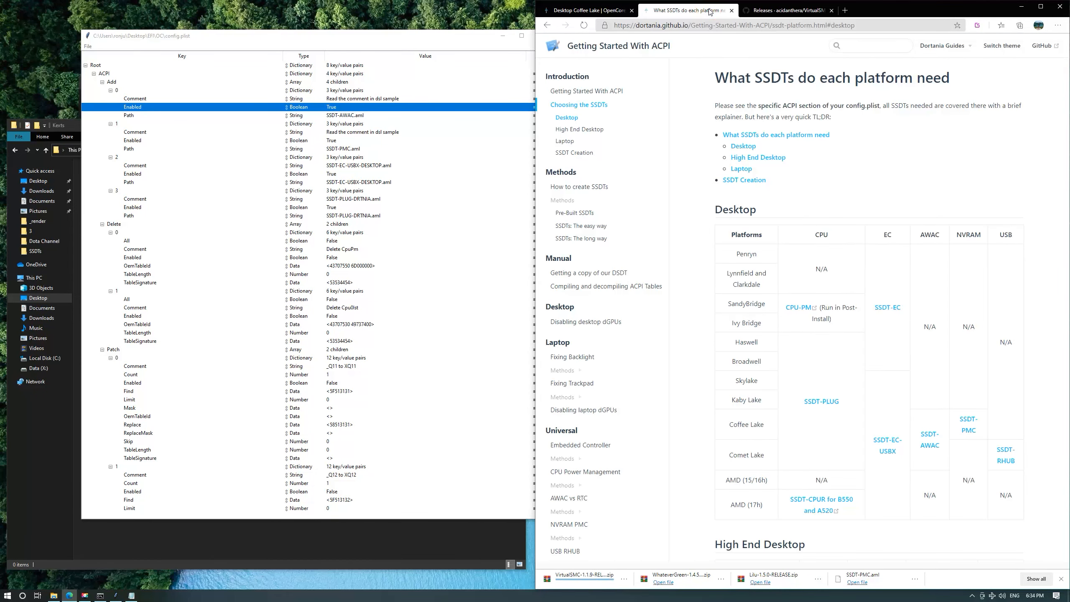
click(782, 11)
click(780, 26)
text(AppleALC )
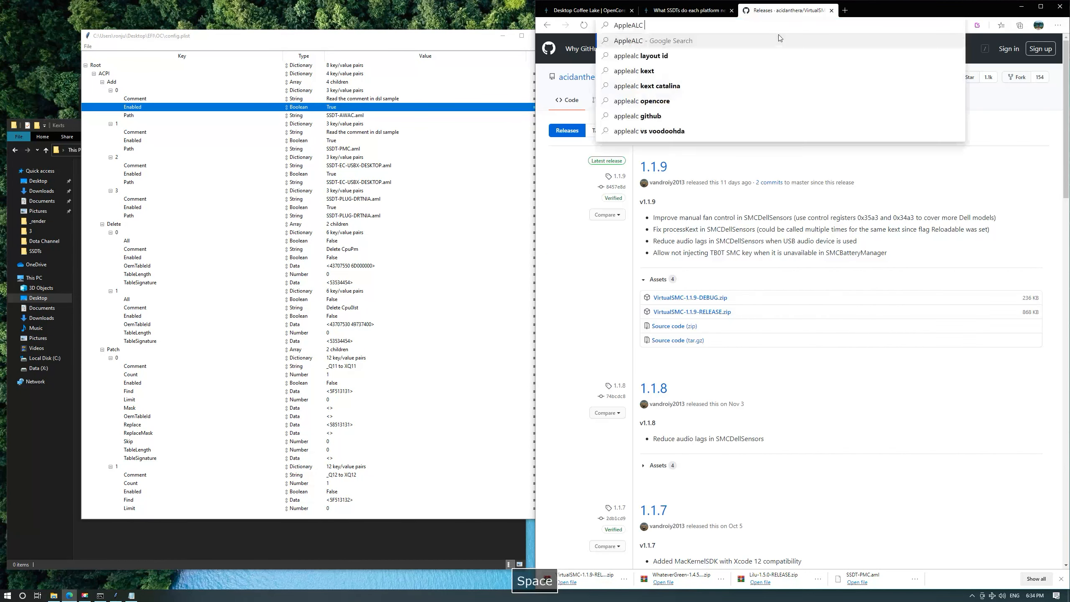
text(kext)
key(Return)
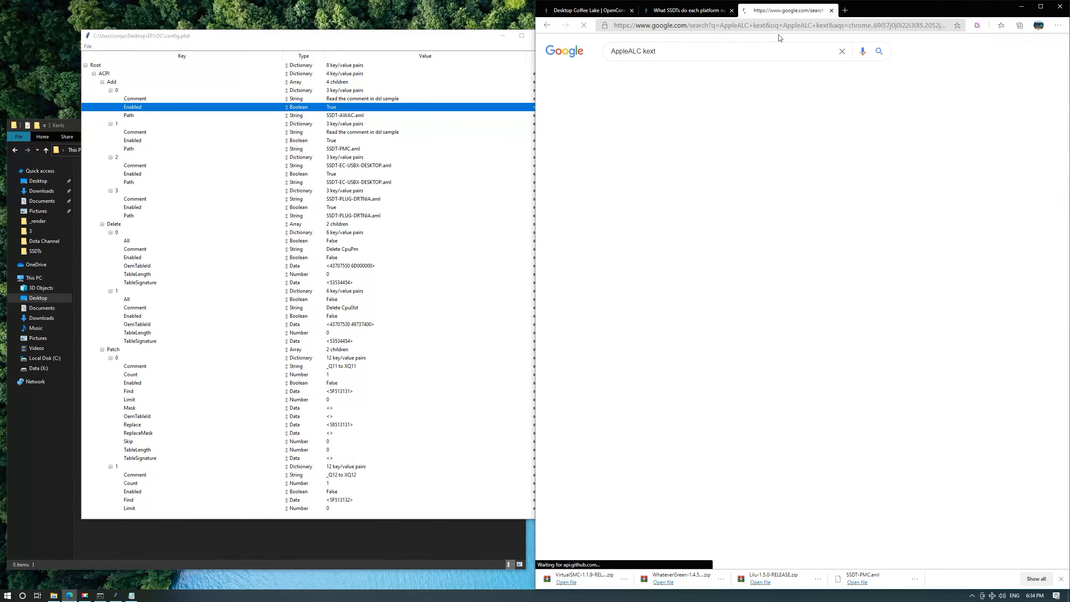
click(683, 122)
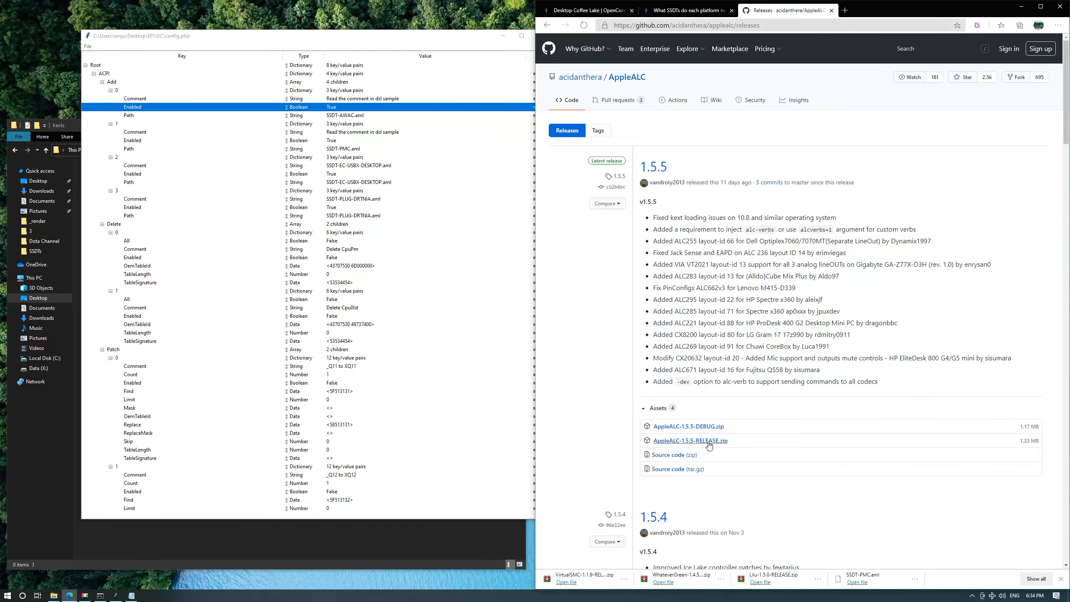
Download AppleALC-1.5.5-RELEASE.zip and save it in the Desktop\kexts folder.
click(709, 442)
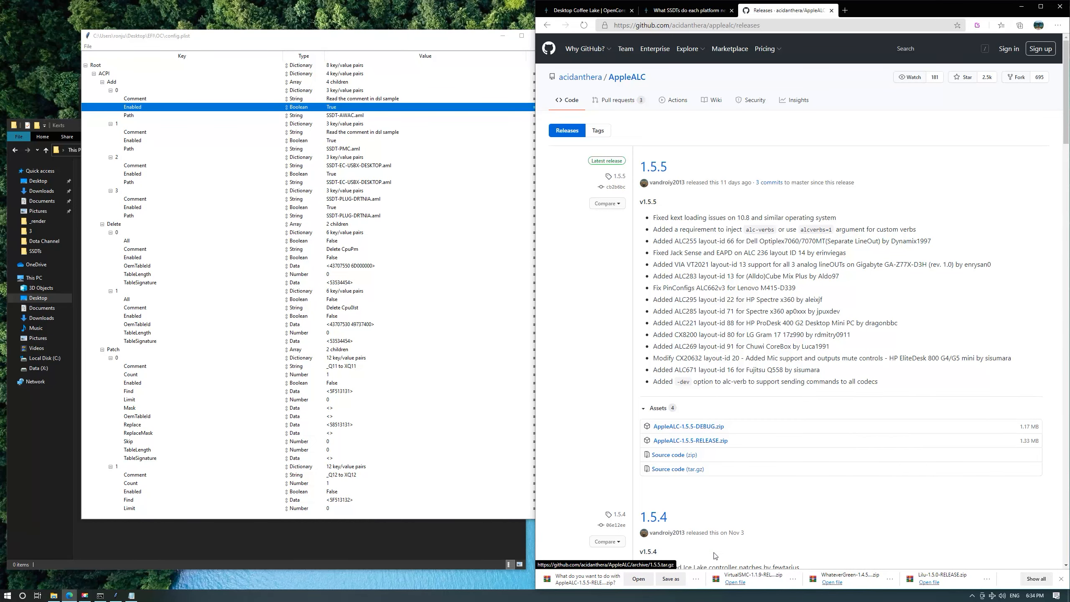
click(671, 578)
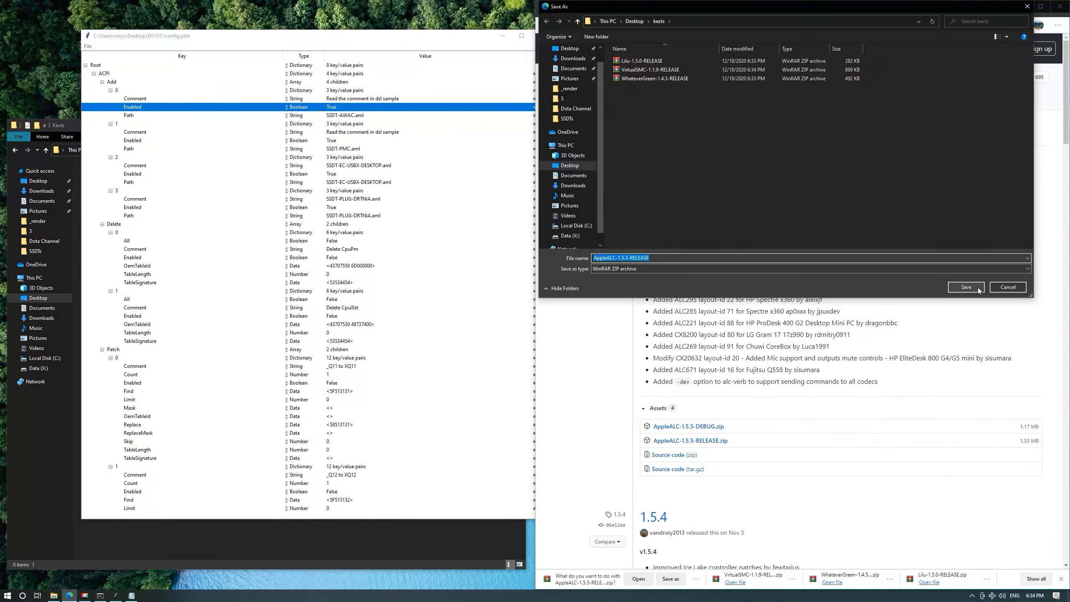
click(966, 287)
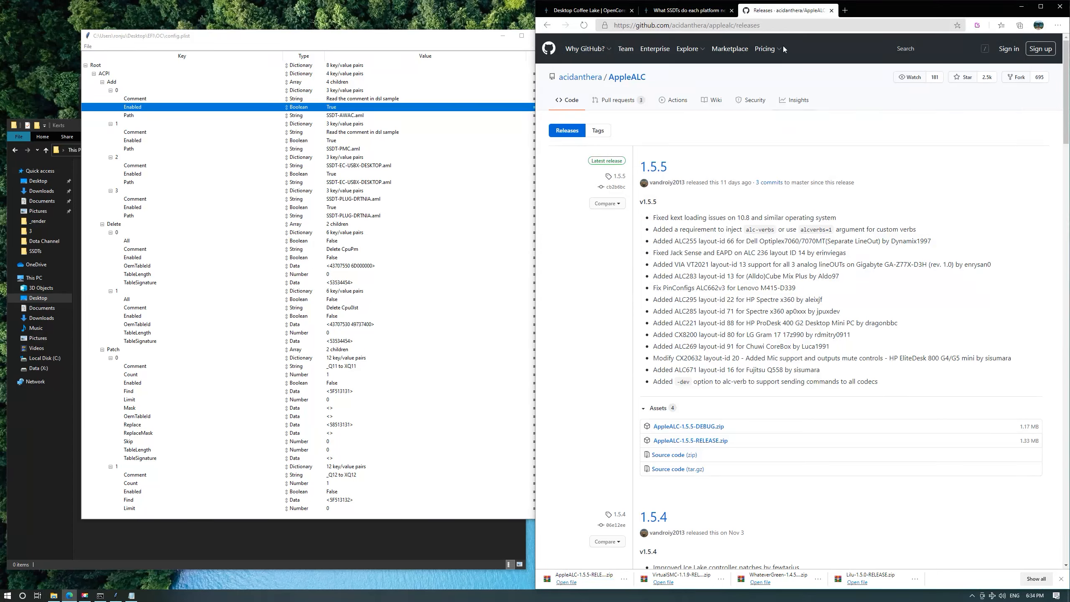
Search the web for intelmausi ethernet kext, open acidanthera's IntelMausi repository and go to its releases page.
click(797, 24)
text(intelmausi)
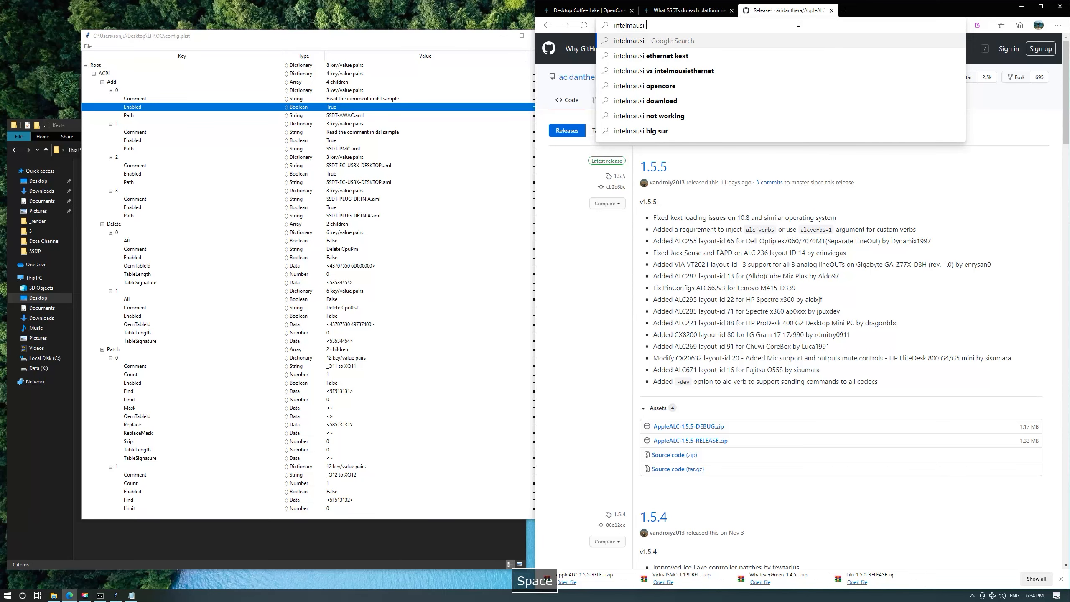
click(741, 55)
click(727, 121)
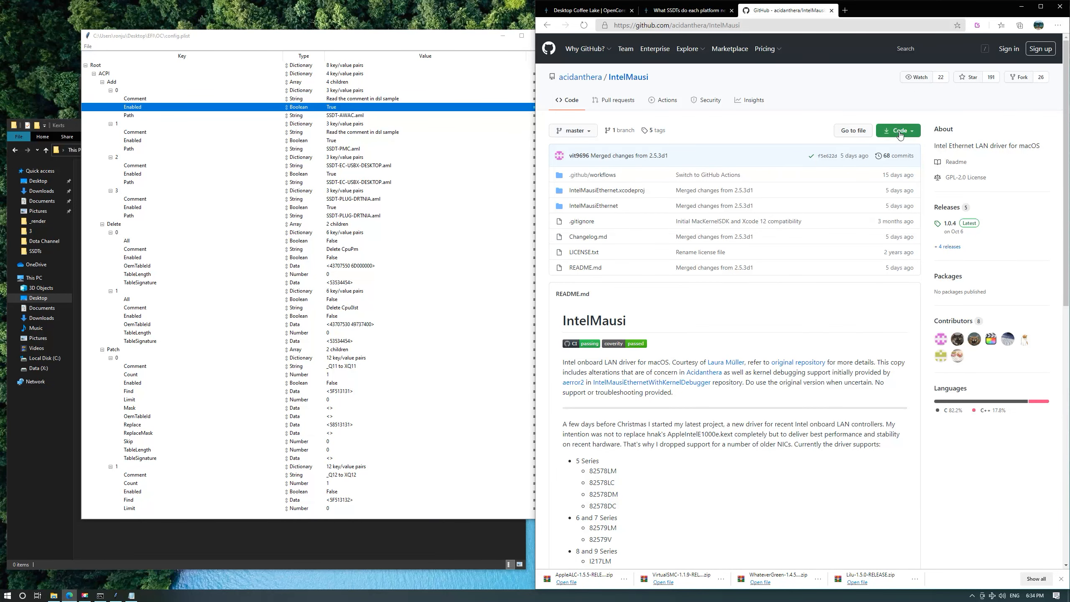
click(951, 247)
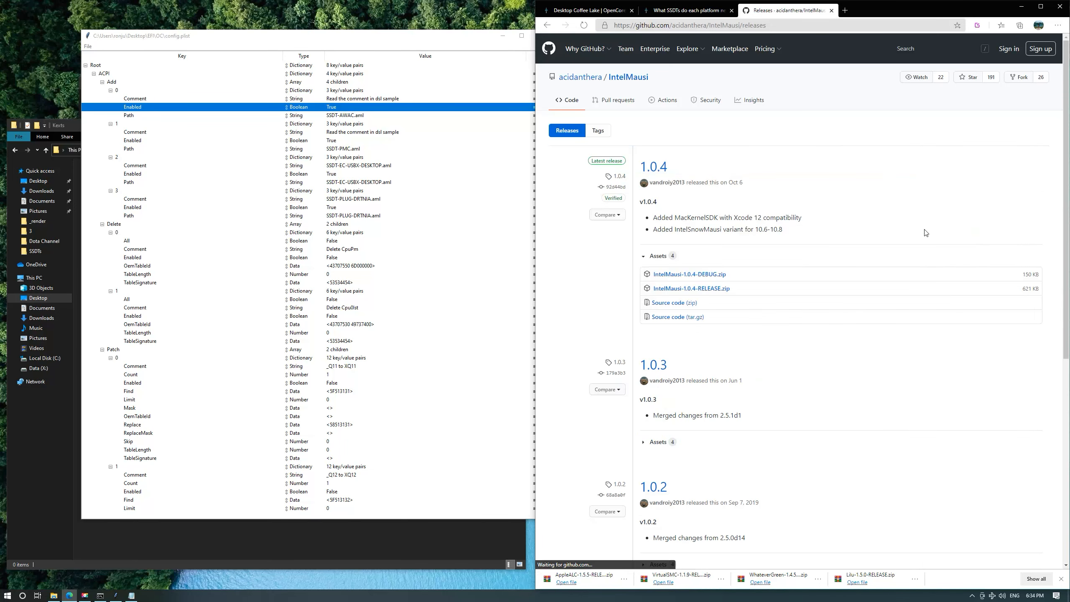
Download IntelMausi-1.0.4-RELEASE.zip and save it in the Desktop\kexts folder.
click(706, 295)
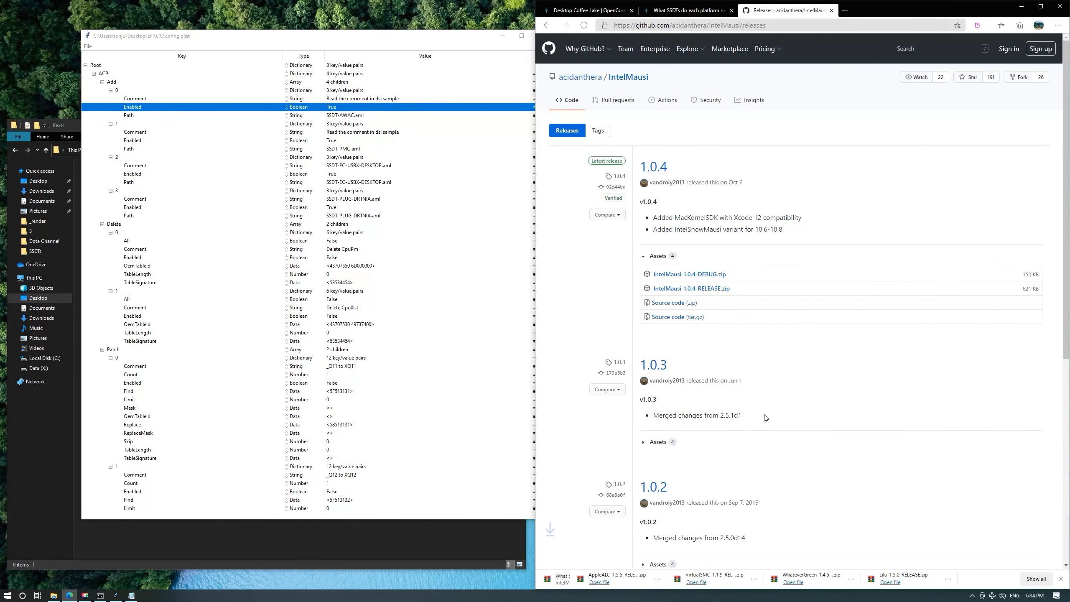
click(670, 579)
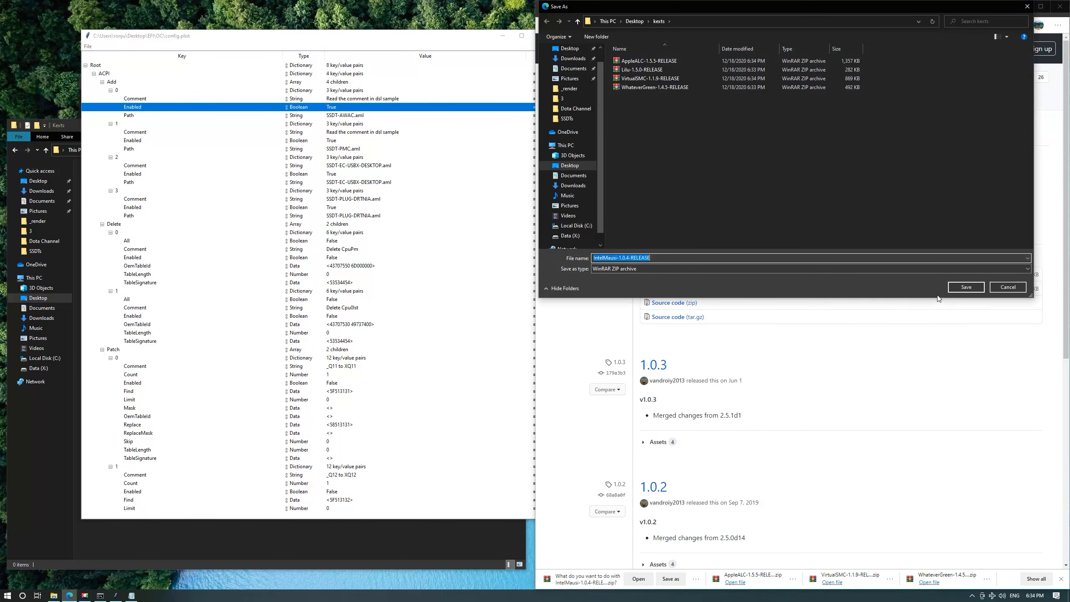
click(963, 285)
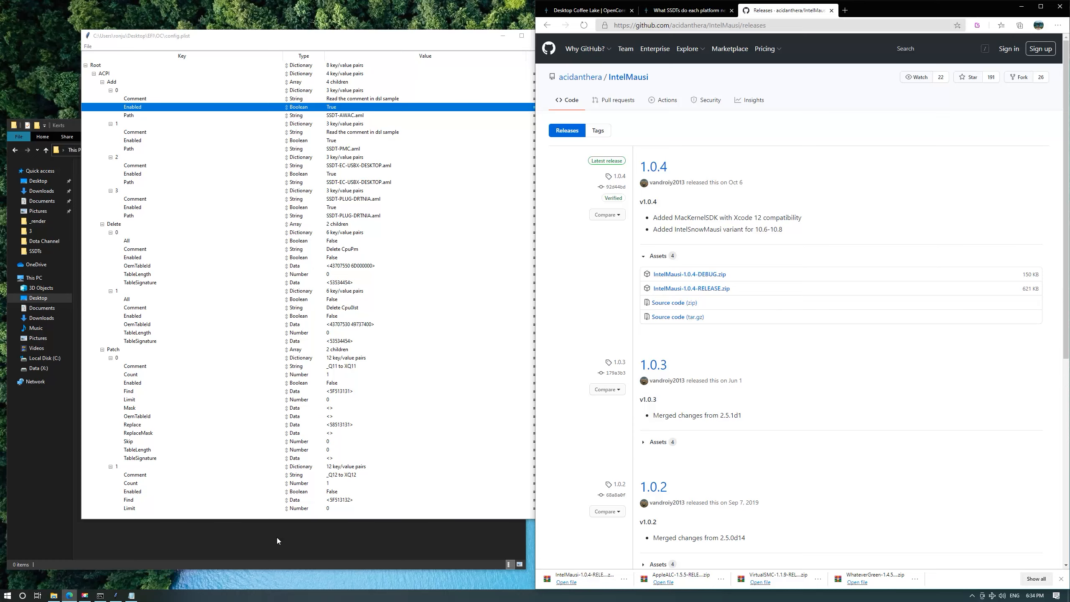
Bring the EFI\OC\Kexts folder window into view and open Desktop\kexts in a second File Explorer window placed beside it.
click(273, 549)
drag(350, 128, 744, 117)
click(769, 296)
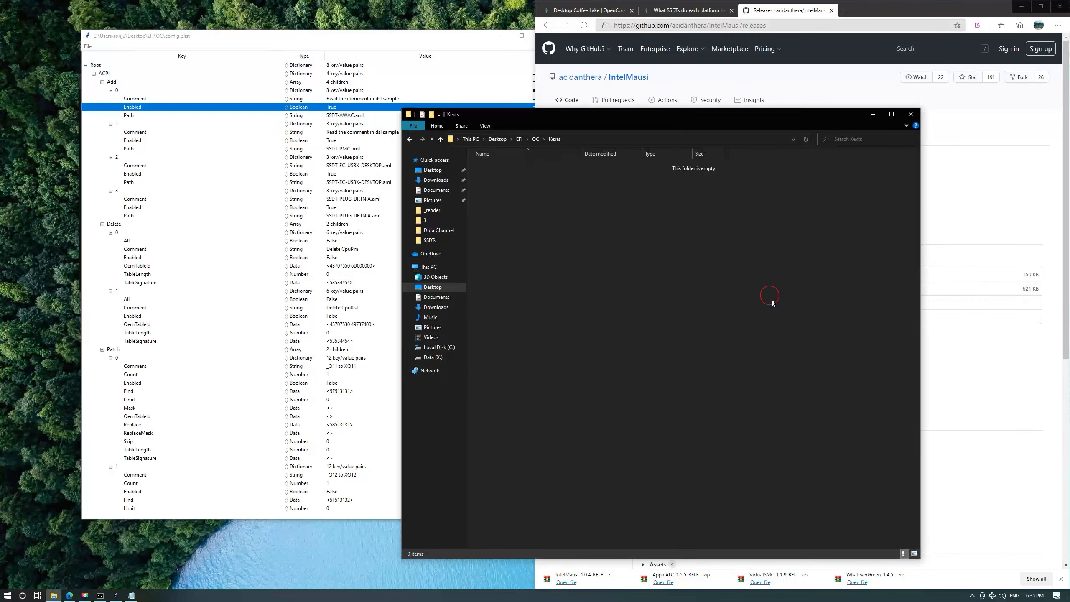
right_click(772, 302)
click(802, 405)
click(592, 273)
key(super+e)
click(607, 179)
double_click(608, 178)
double_click(640, 185)
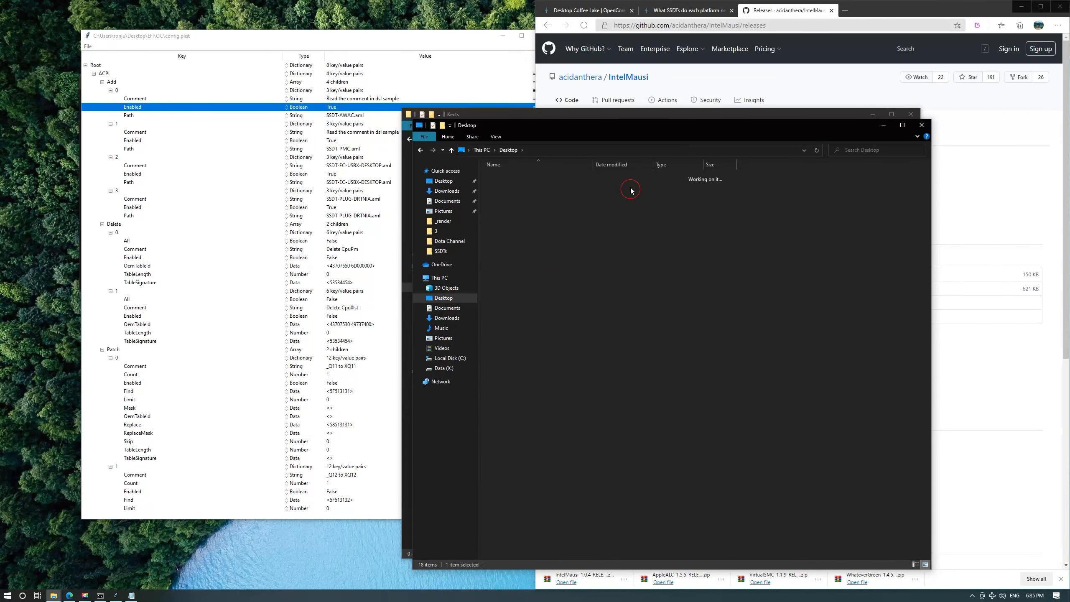
drag(624, 125, 805, 231)
Extract all five downloaded kext archives directly into the Desktop\kexts folder.
drag(758, 403, 698, 280)
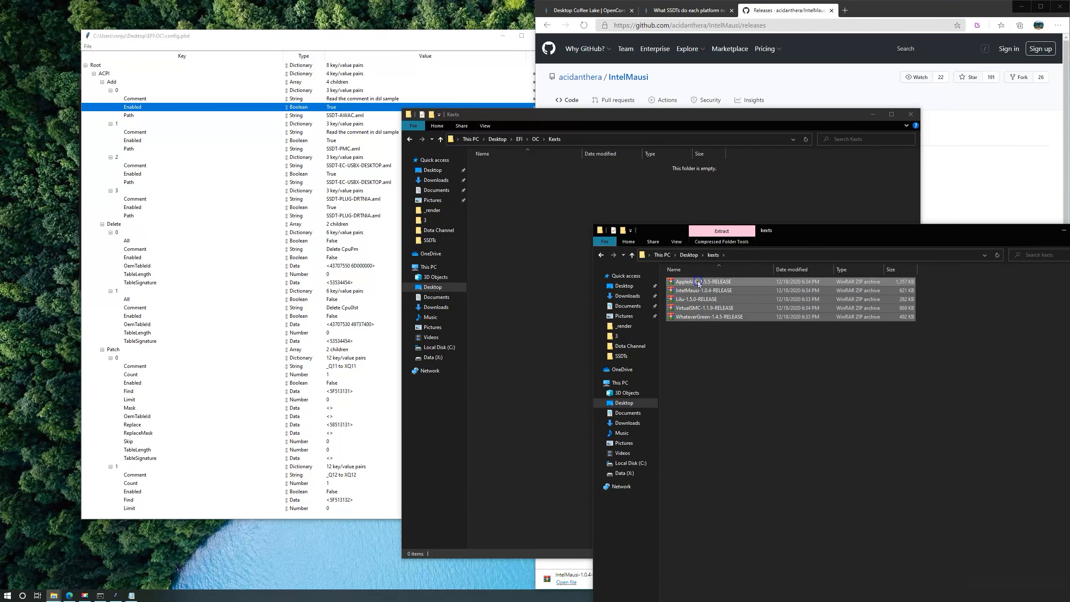
right_click(698, 282)
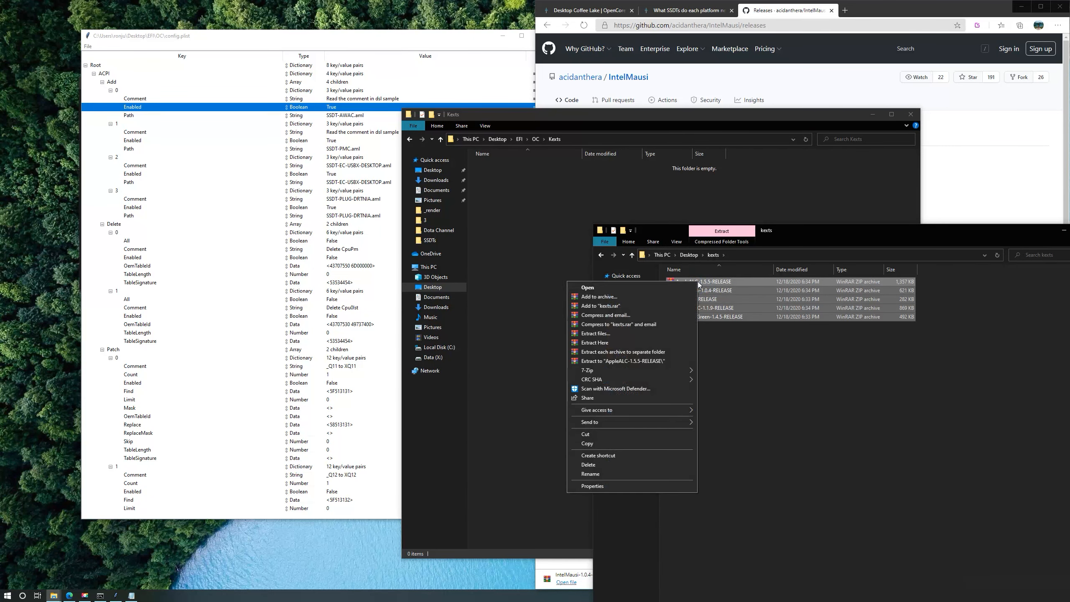
click(684, 341)
click(753, 418)
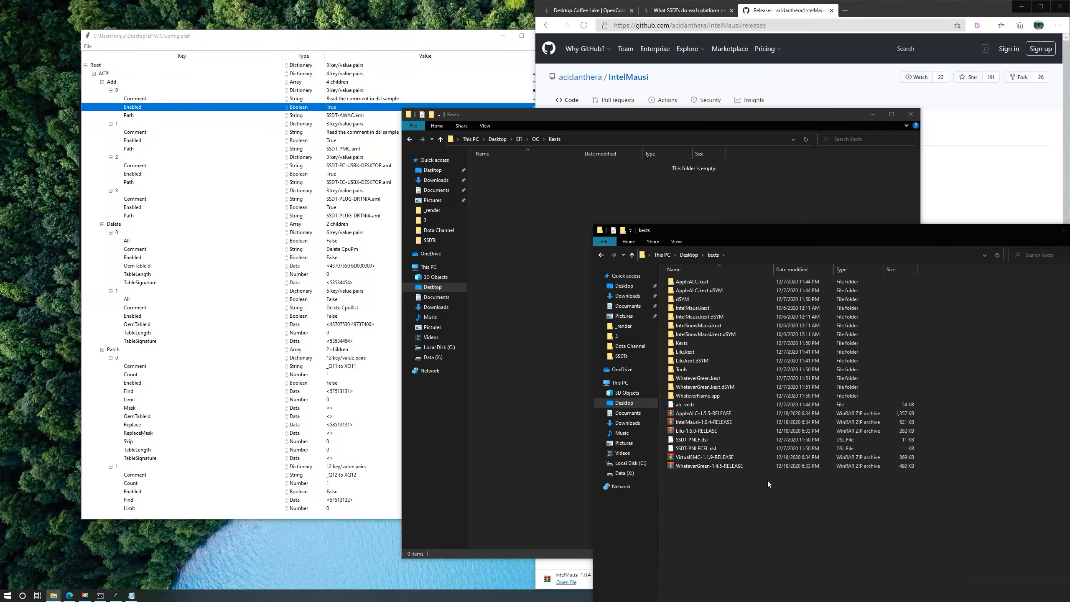
Copy AppleALC.kext, IntelMausi.kext, IntelSnowMausi.kext, Lilu.kext and WhateverGreen.kext from Desktop\kexts into EFI\OC\Kexts.
click(710, 380)
ctrl+click(695, 352)
ctrl+click(699, 325)
ctrl+click(698, 308)
ctrl+click(696, 281)
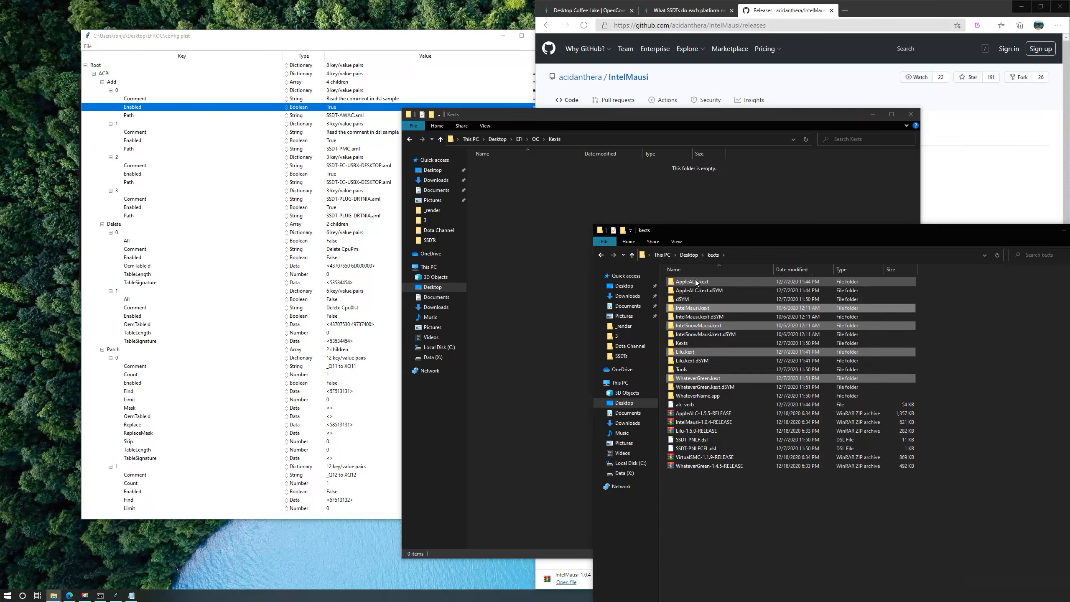
key(ctrl+c)
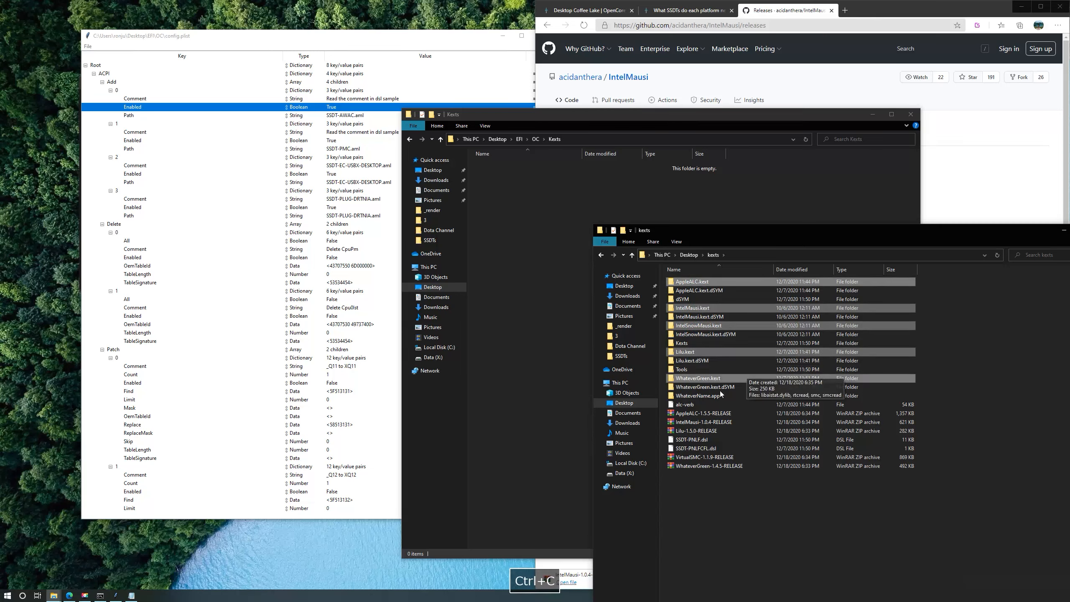
click(531, 393)
key(ctrl+v)
click(816, 415)
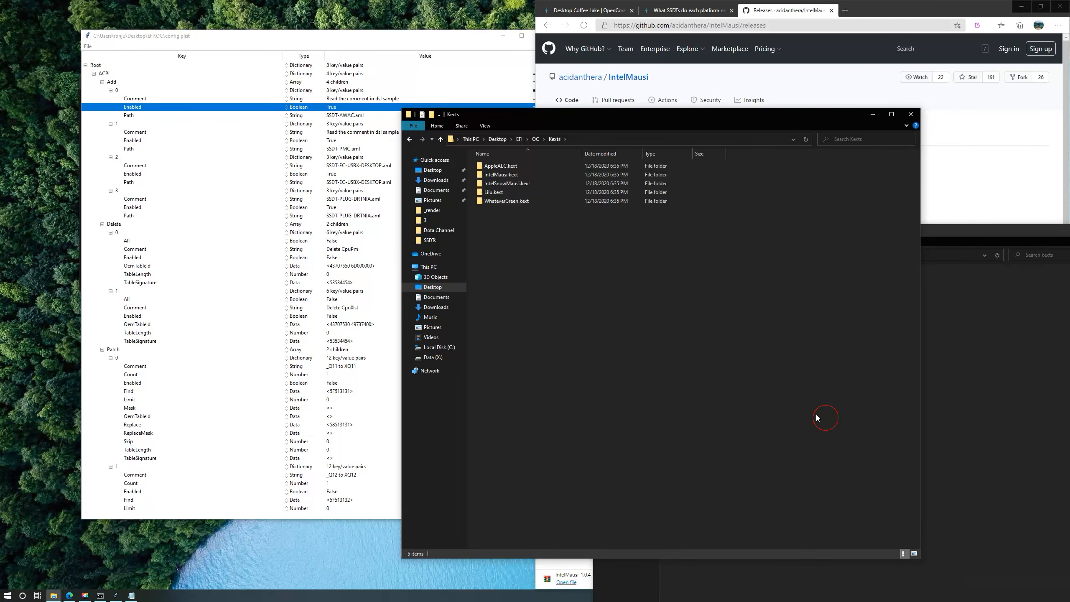
drag(730, 375, 492, 129)
click(687, 332)
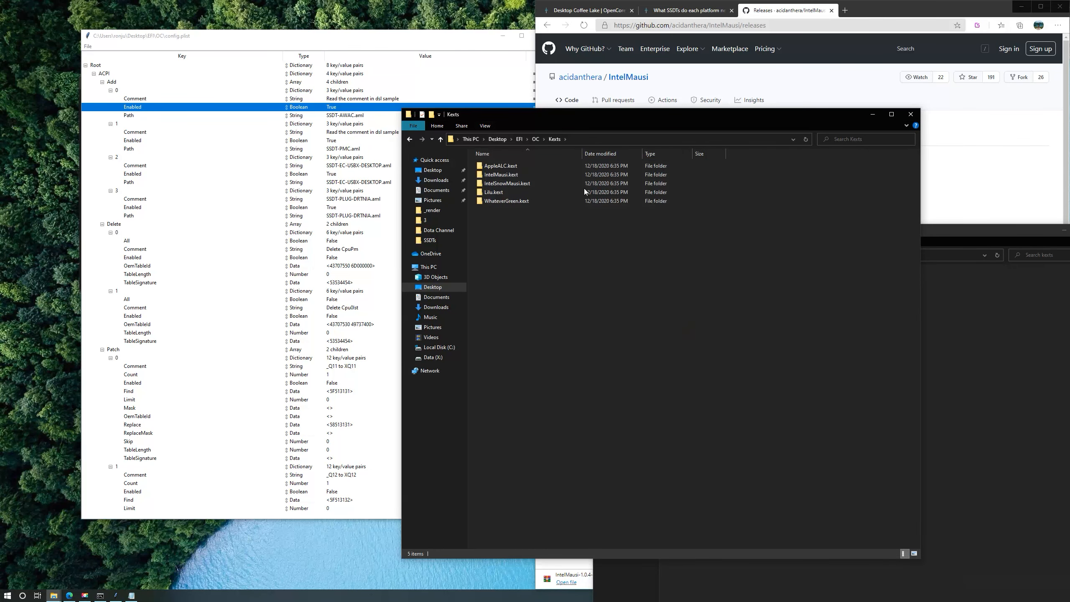
Run an OC Snapshot on config.plist in ProperTree using the Desktop\EFI\OC folder, and save the file.
click(519, 137)
click(253, 149)
click(88, 47)
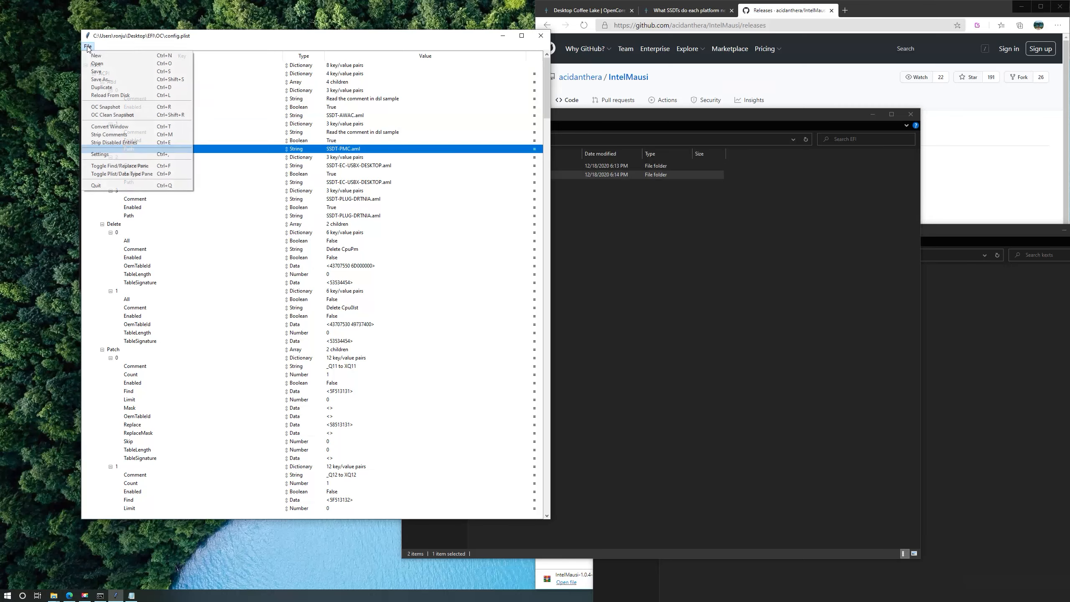
click(105, 107)
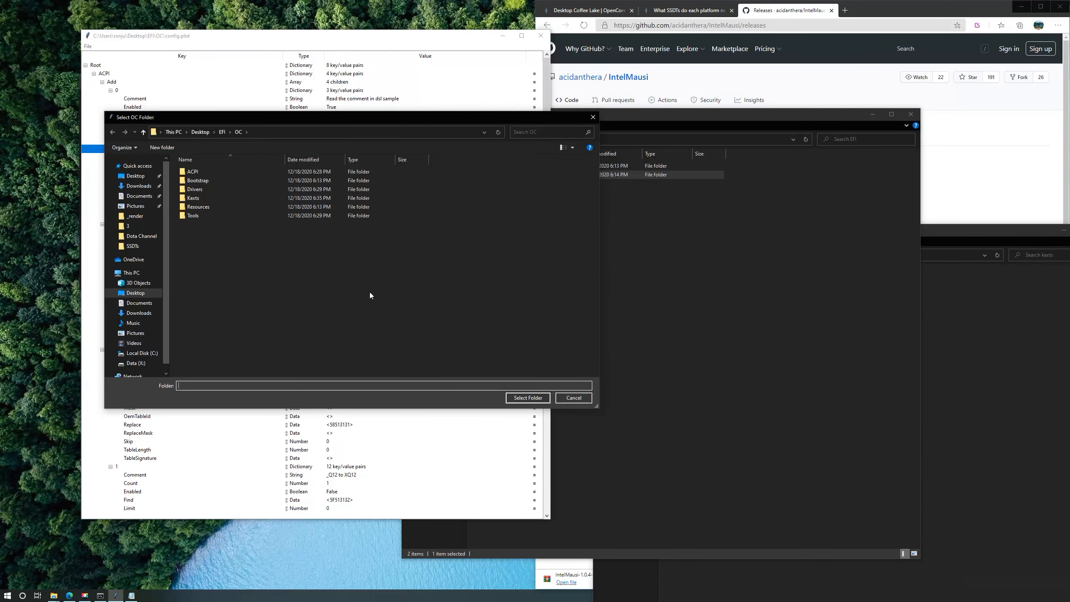
click(222, 132)
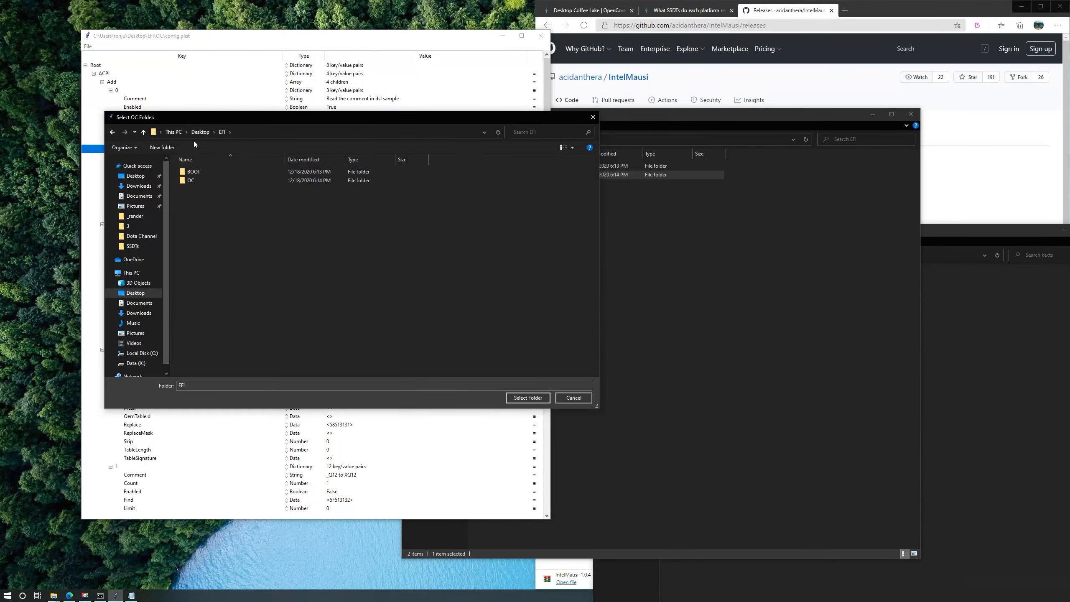
click(200, 132)
double_click(196, 179)
double_click(191, 181)
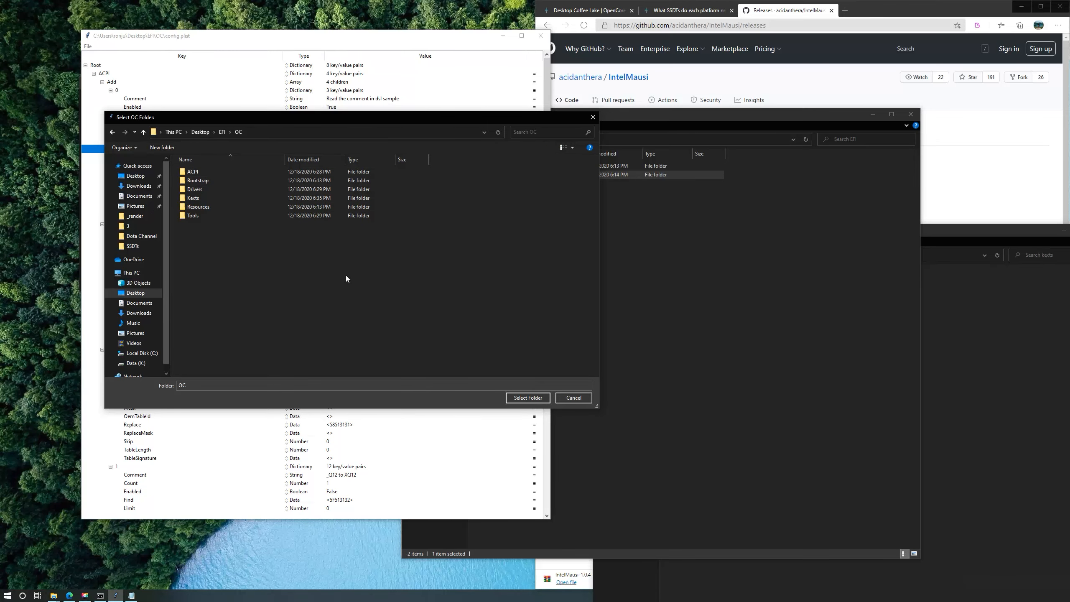
click(528, 398)
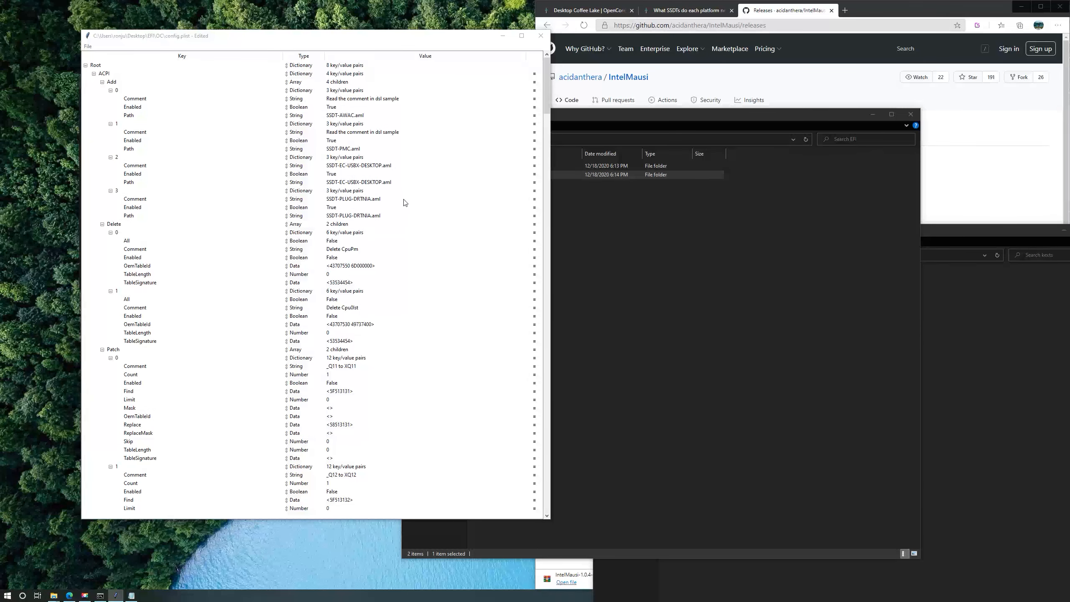
click(88, 46)
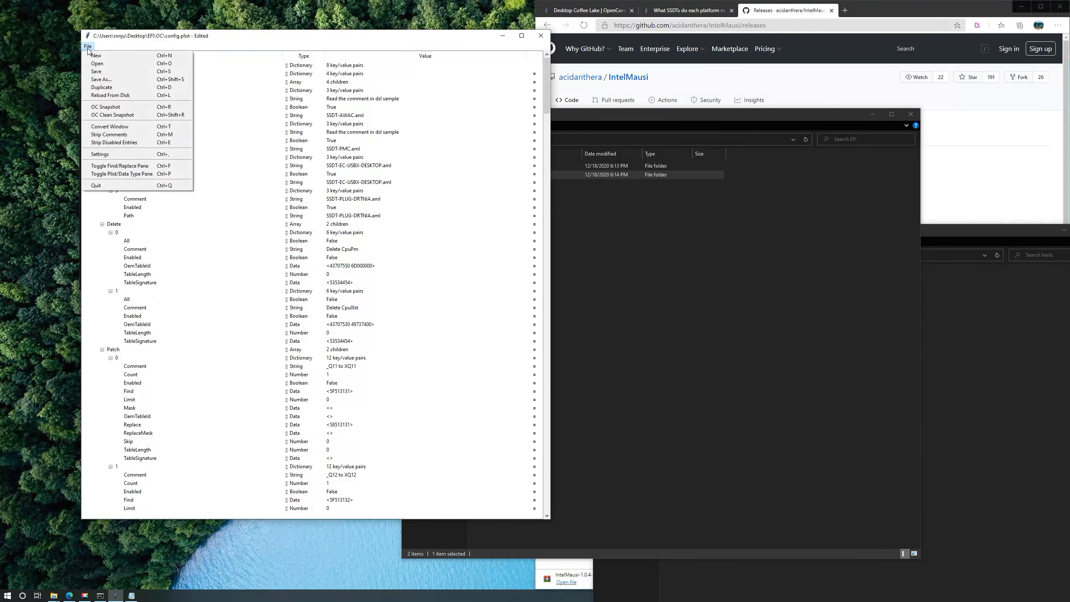
click(101, 71)
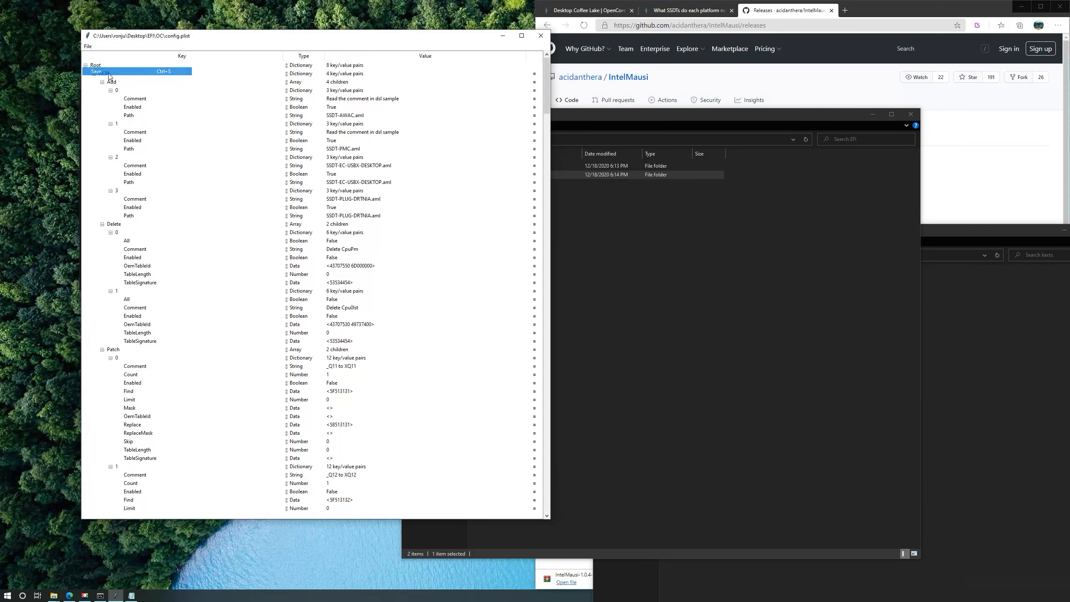
Close the config.plist editor and both File Explorer windows, and maximize the browser window.
click(539, 37)
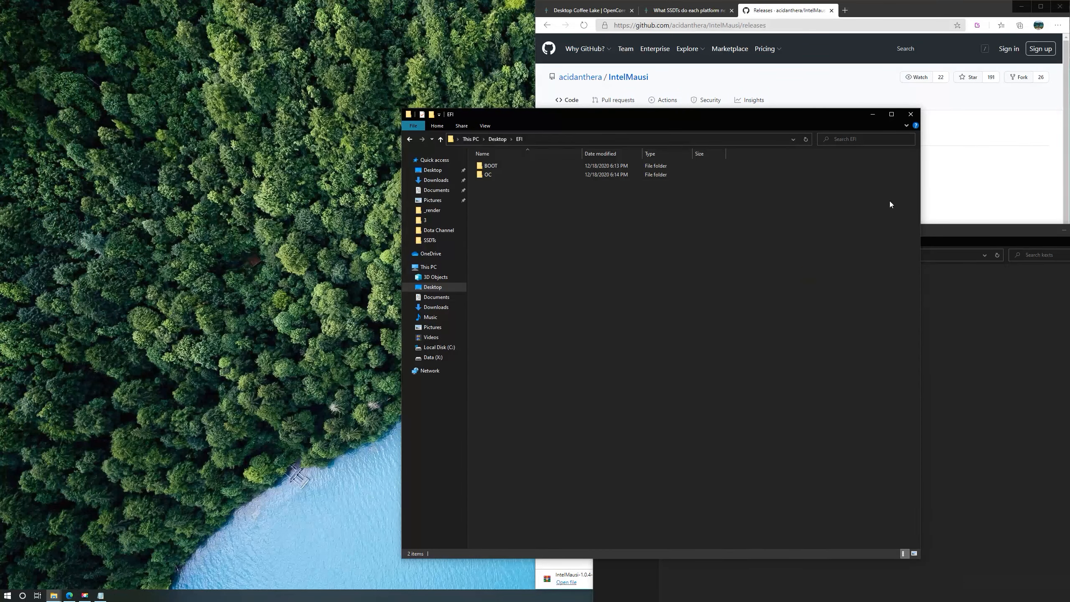
key(ctrl+w)
key(ctrl+w)
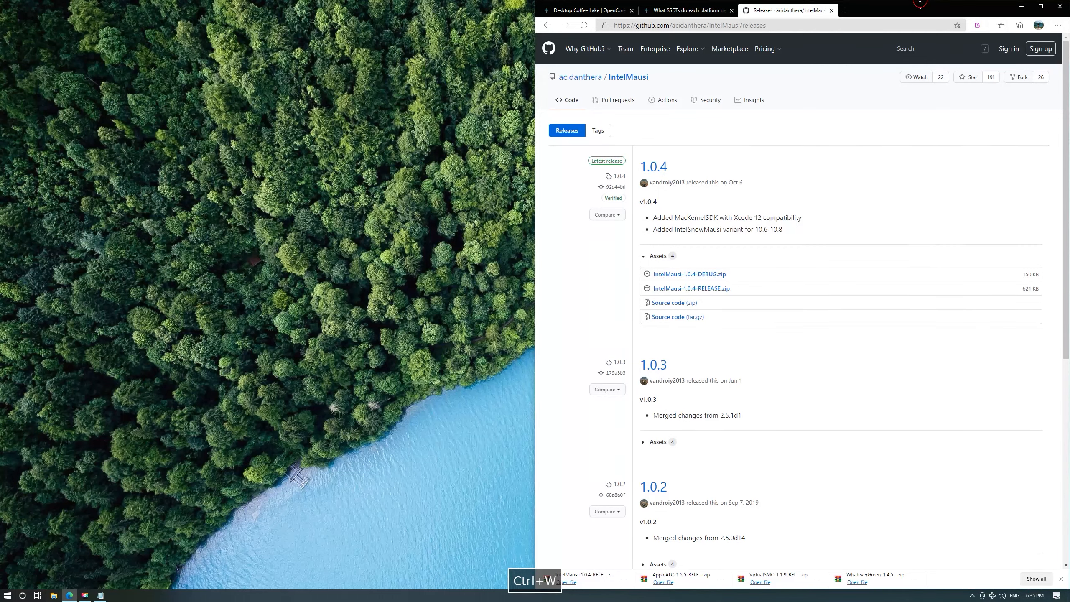
double_click(914, 8)
Read through the rest of the Desktop Coffee Lake guide, including PlatformInfo, the Sanity Checker links and the Intel BIOS settings.
click(50, 11)
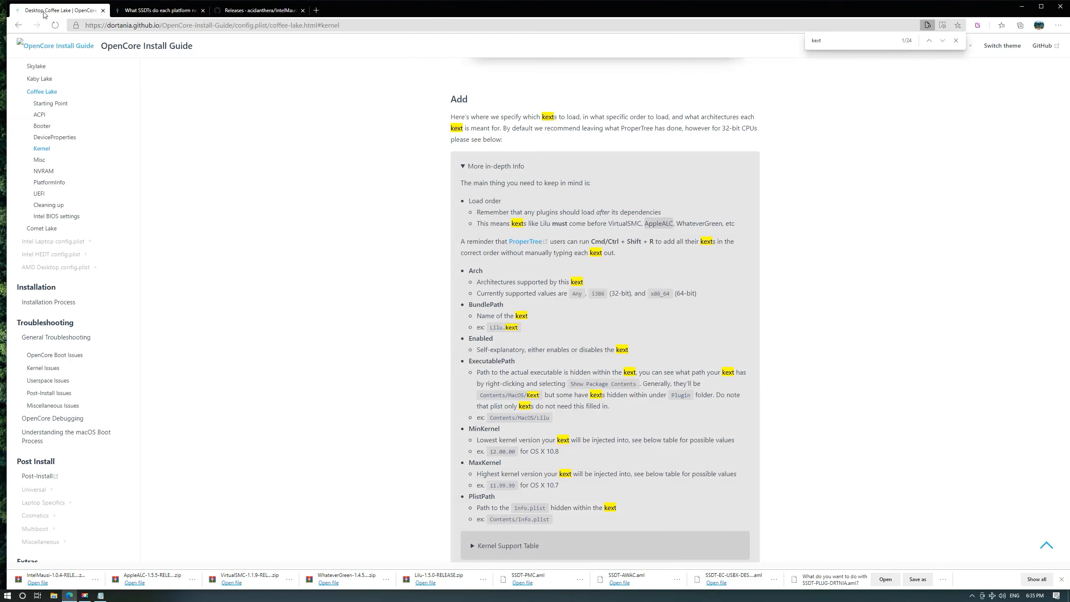
scroll(364, 348, down, 20)
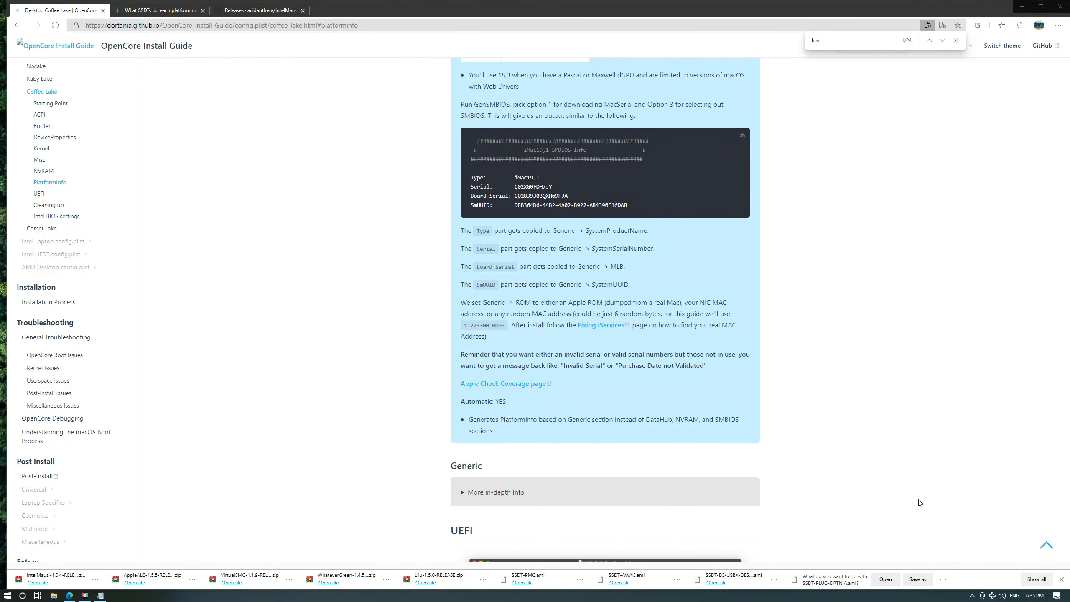
scroll(919, 502, down, 15)
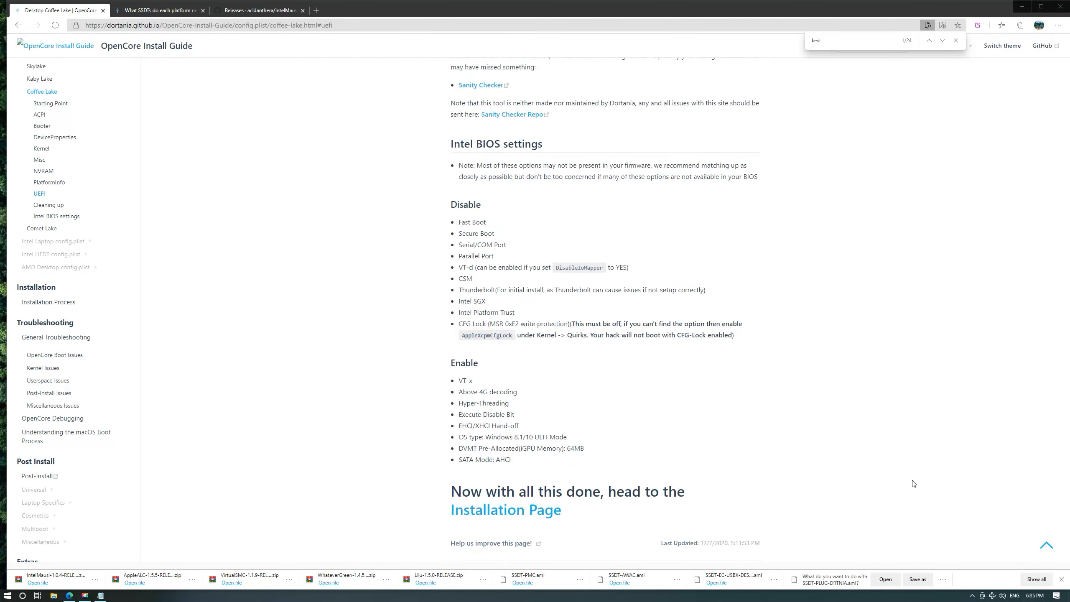
scroll(914, 484, down, 1)
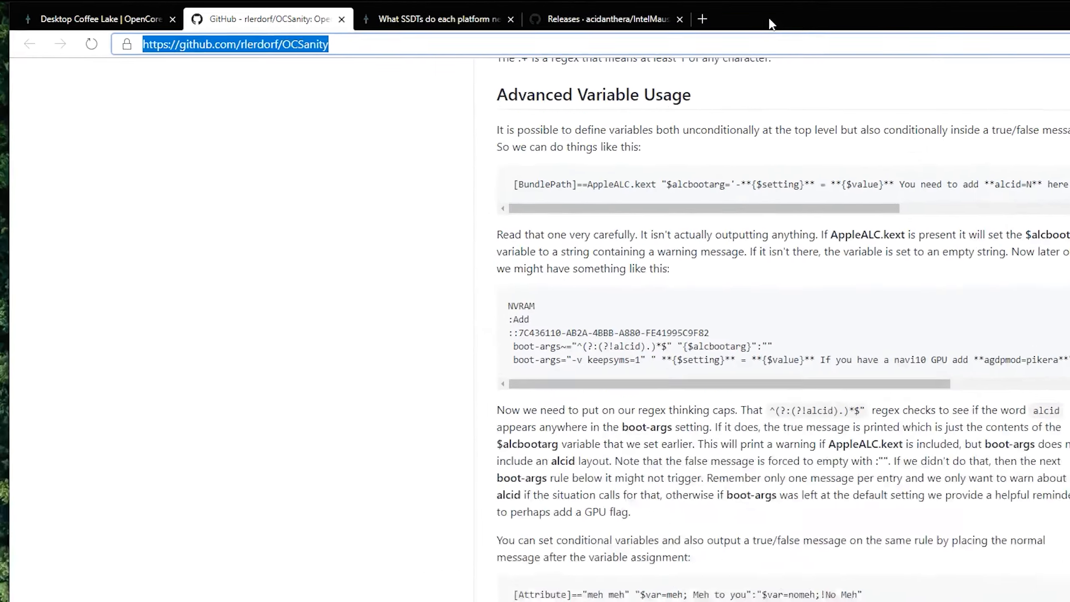
Search the web for "opencore sanity checker" and open the OpenCore config.plist Sanity Checker at opencore.slowgeek.com.
text(opencore)
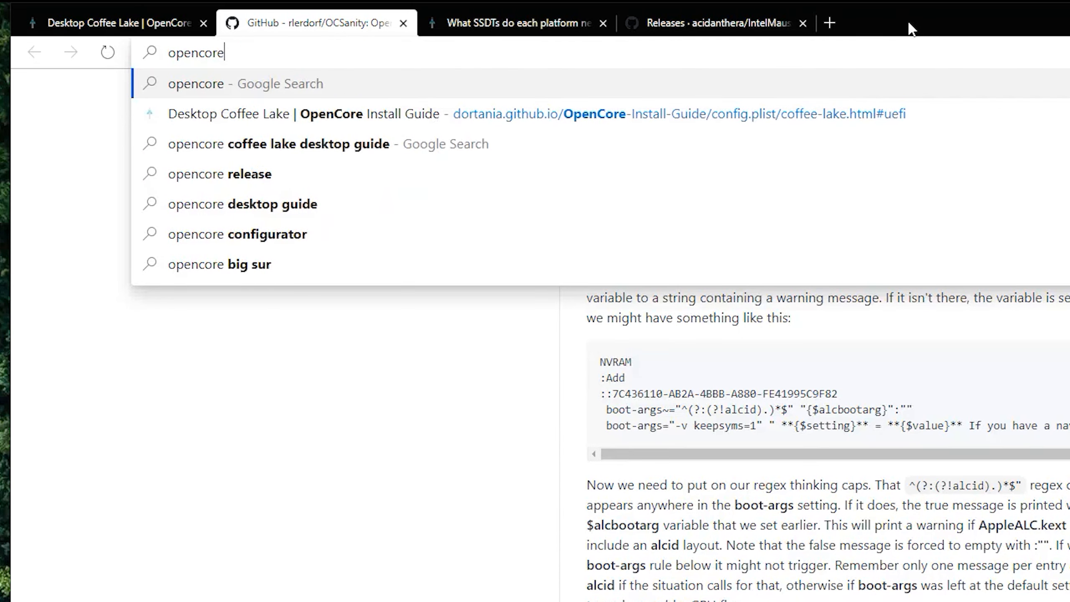
text( sanit)
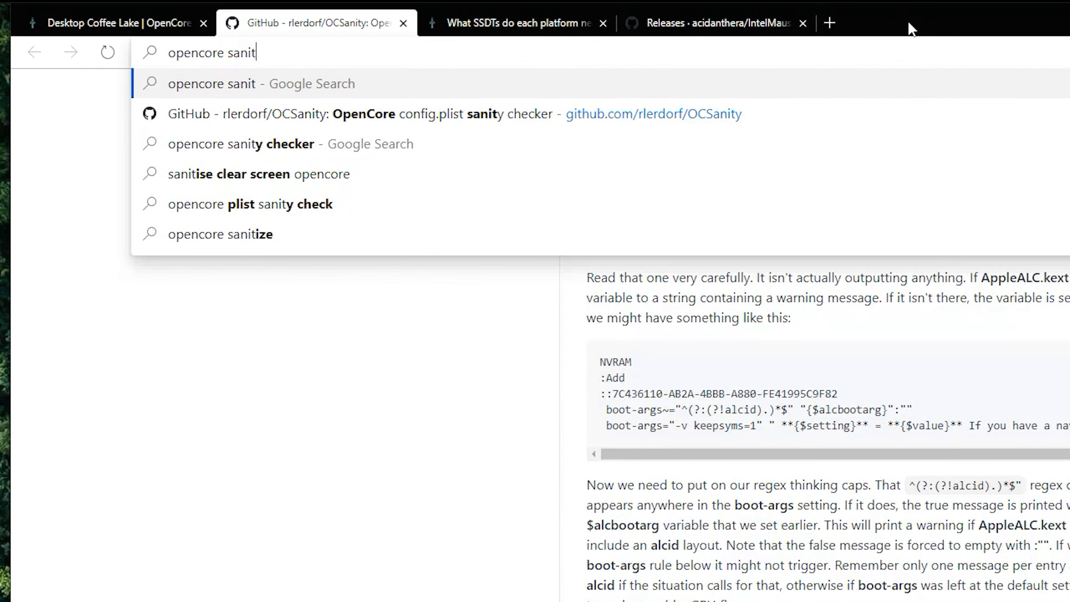
text(y checker\)
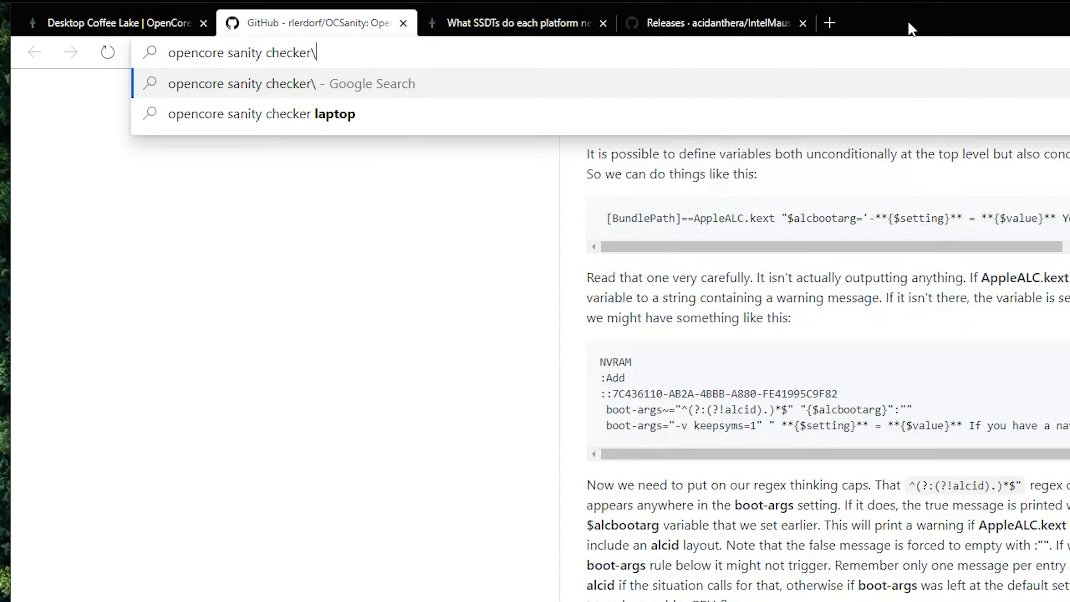
key(BackSpace)
key(Return)
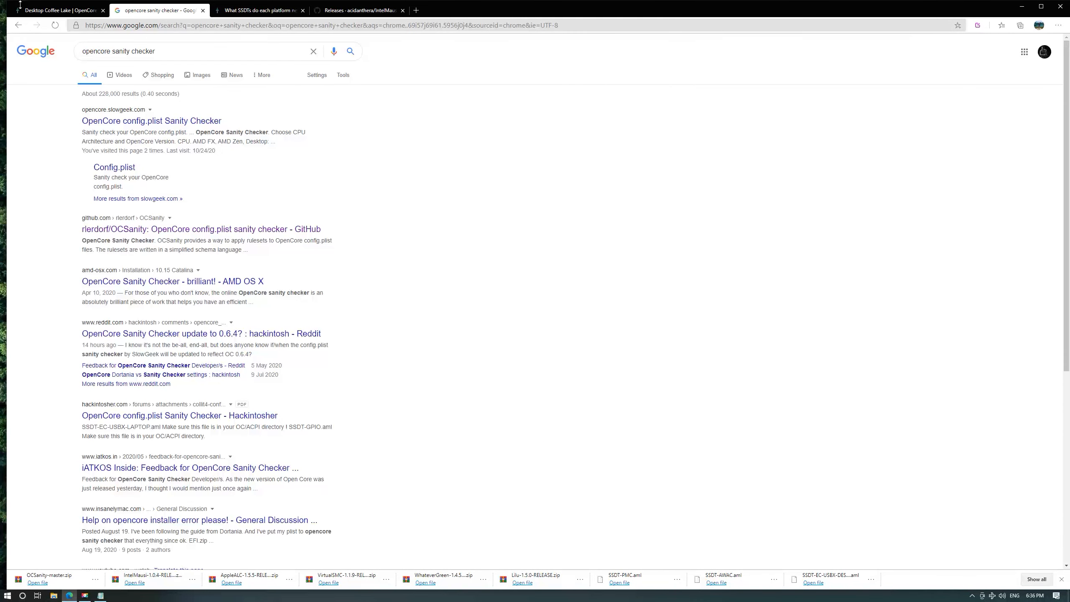
click(145, 121)
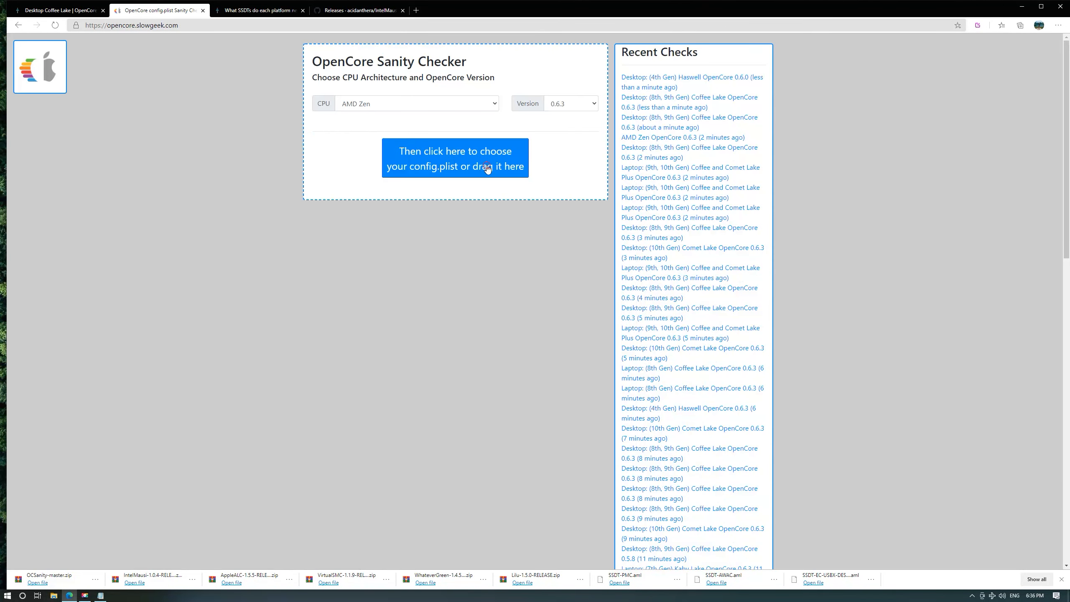
Set the Sanity Checker's CPU to Desktop: (8th, 9th Gen) Coffee Lake and the OpenCore version to 0.6.3.
click(488, 167)
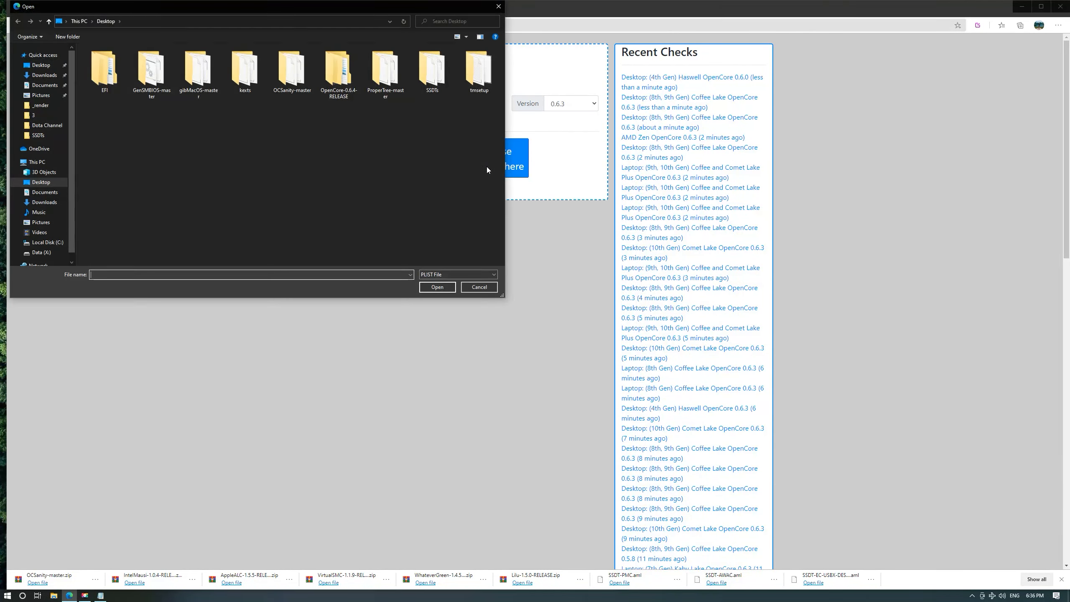
key(Escape)
click(467, 107)
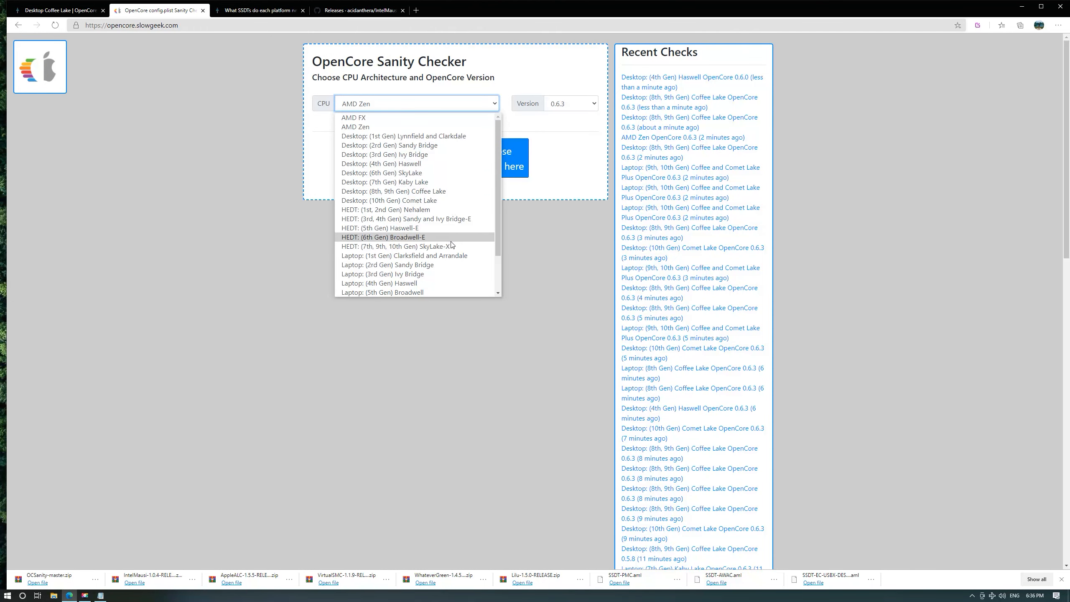
scroll(451, 245, down, 2)
scroll(446, 211, up, 2)
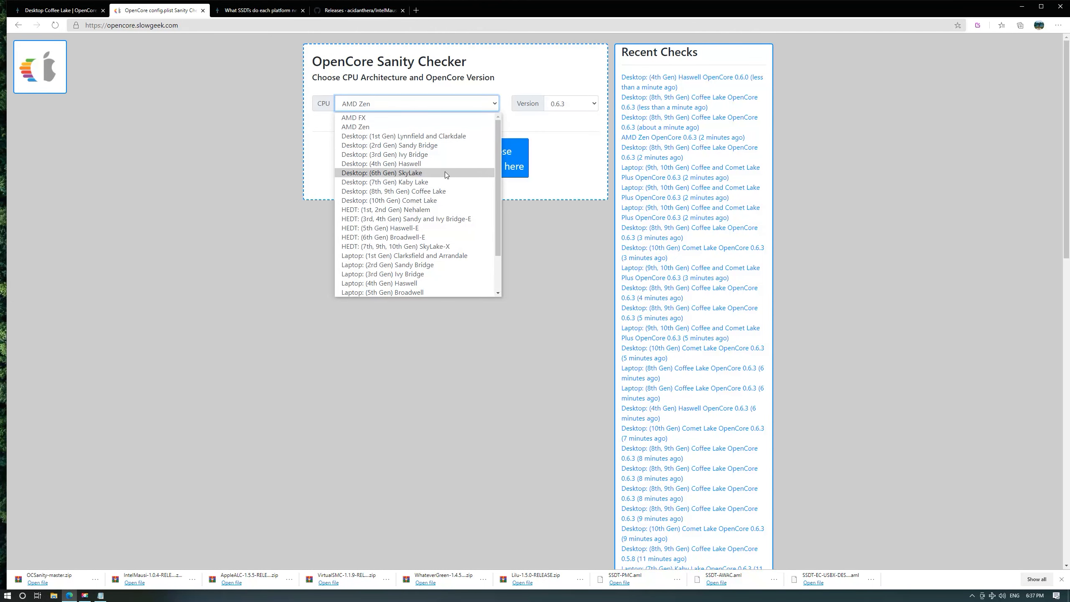
click(447, 192)
click(581, 101)
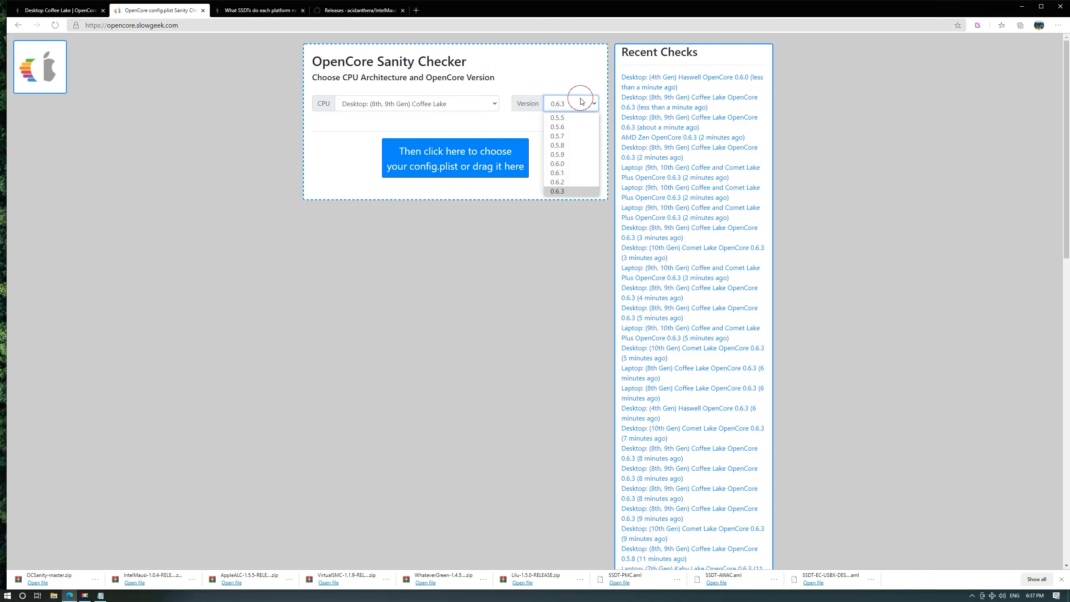
click(564, 202)
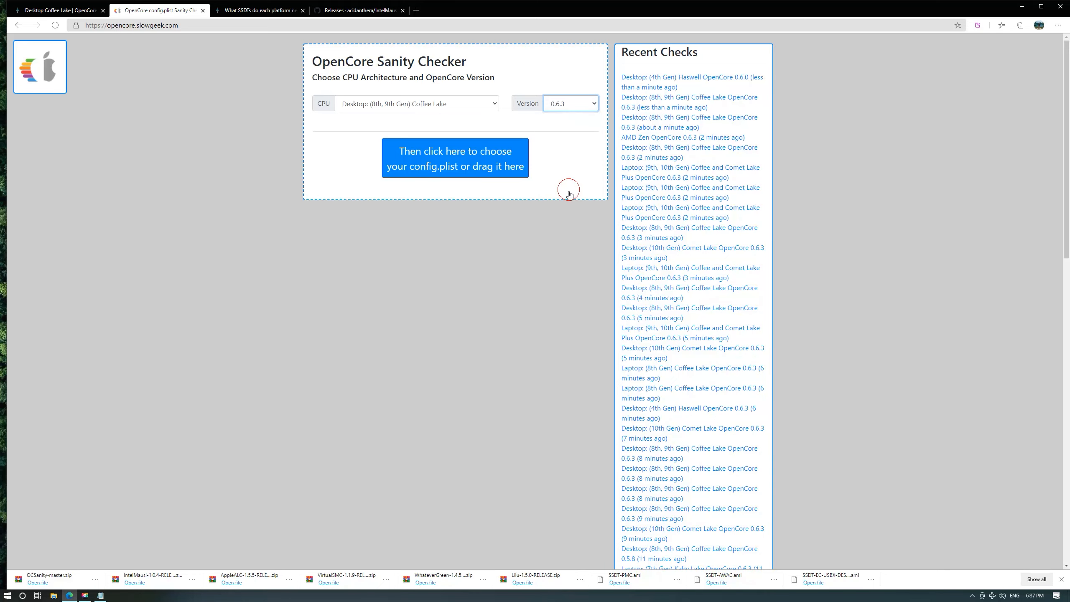
Submit config.plist from Desktop\EFI\OC to the Sanity Checker.
click(499, 177)
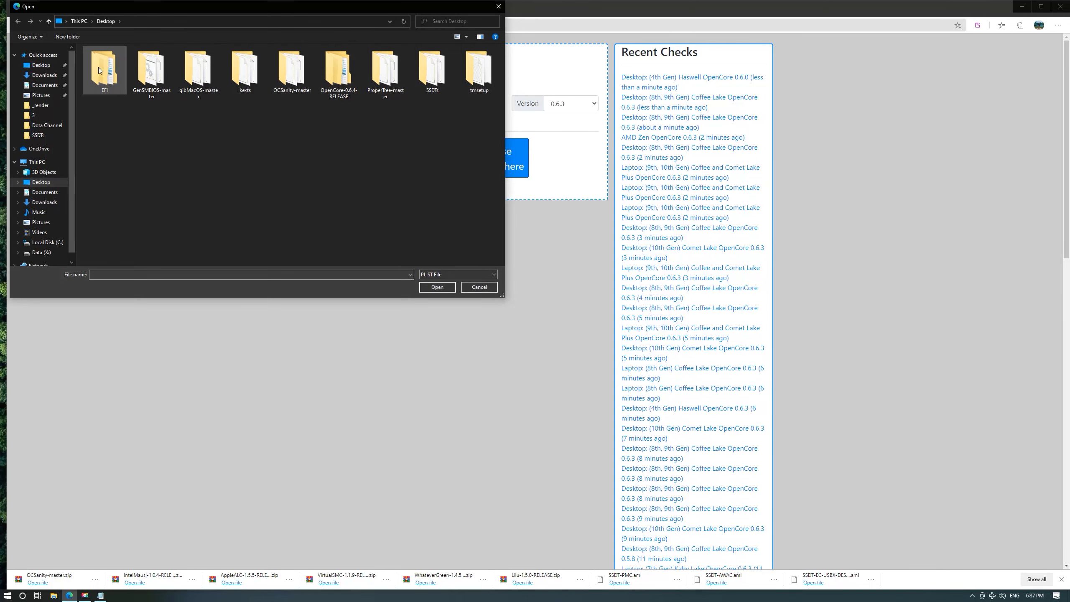
double_click(102, 64)
double_click(103, 71)
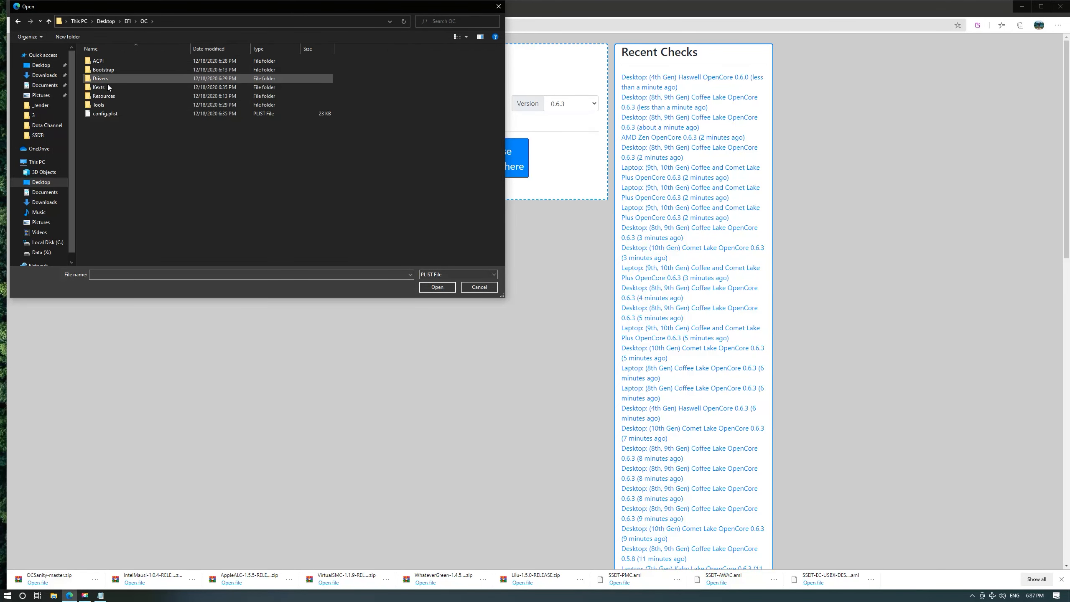
click(107, 113)
click(437, 288)
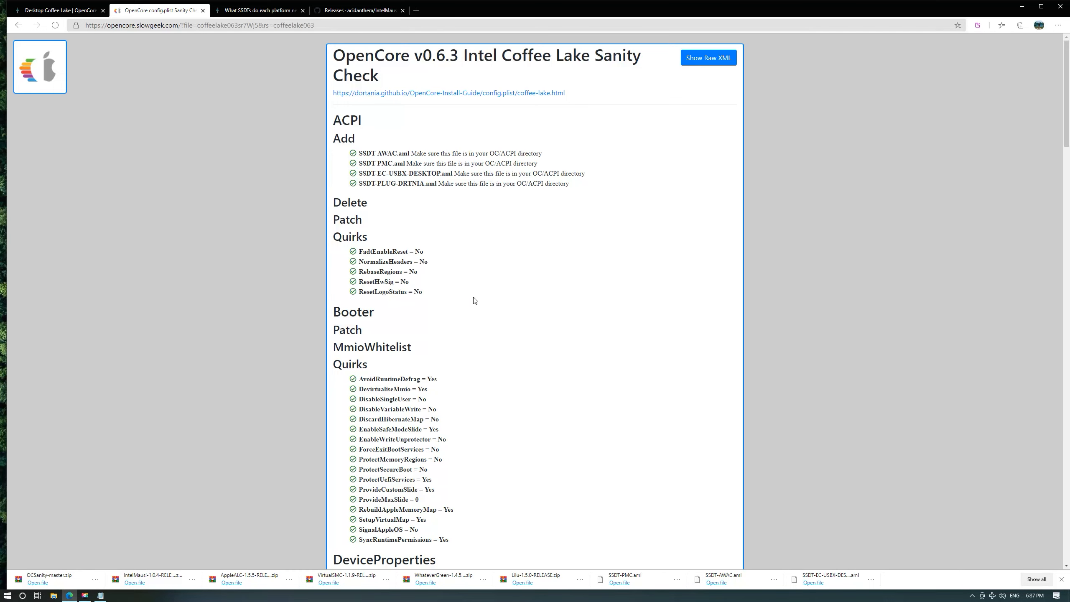
Review the sanity report's ACPI, Booter, Kernel and Misc results, including the BlacklistAppleUpdate entry under Security.
drag(368, 143, 540, 173)
scroll(521, 268, down, 10)
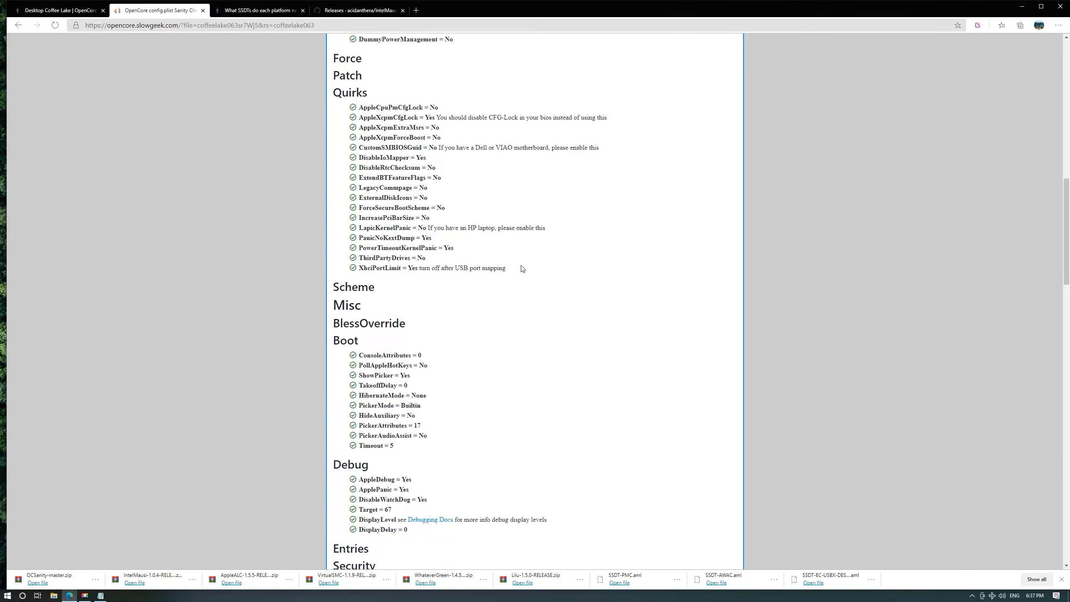
scroll(521, 266, down, 10)
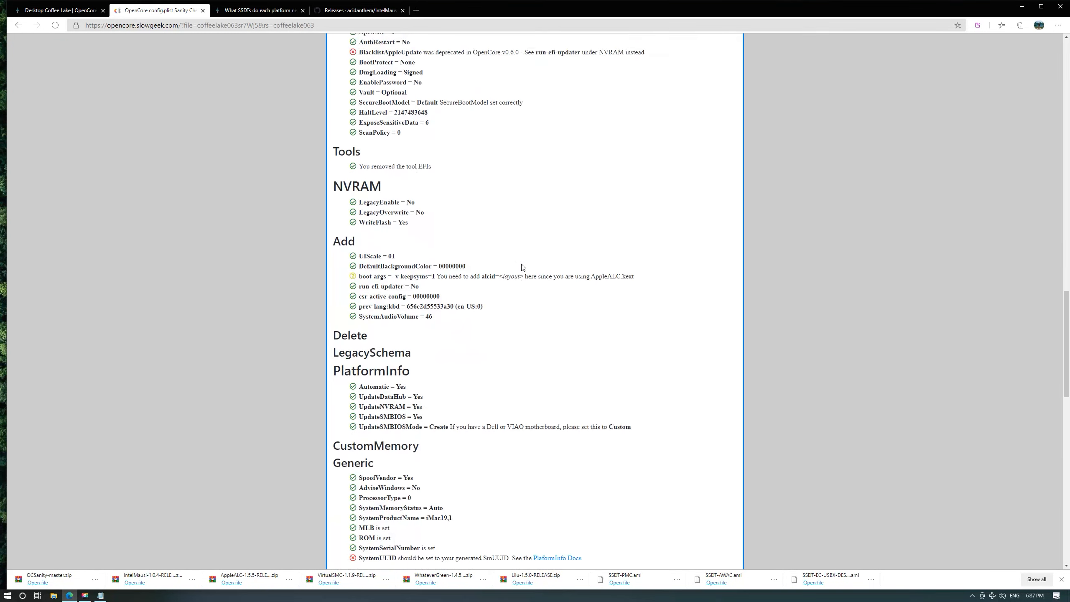
drag(372, 194, 449, 195)
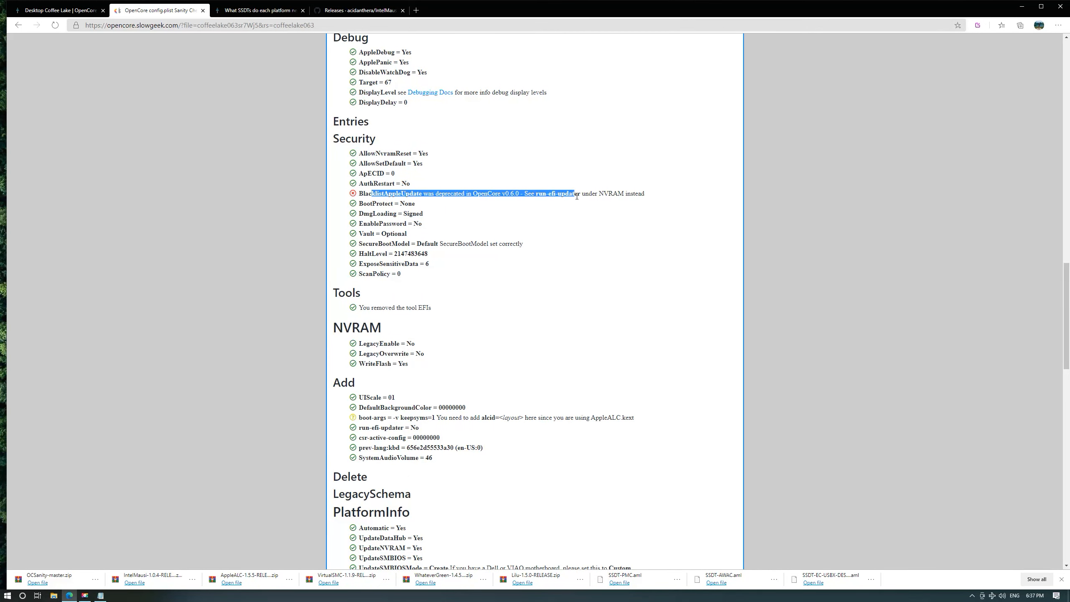
click(652, 236)
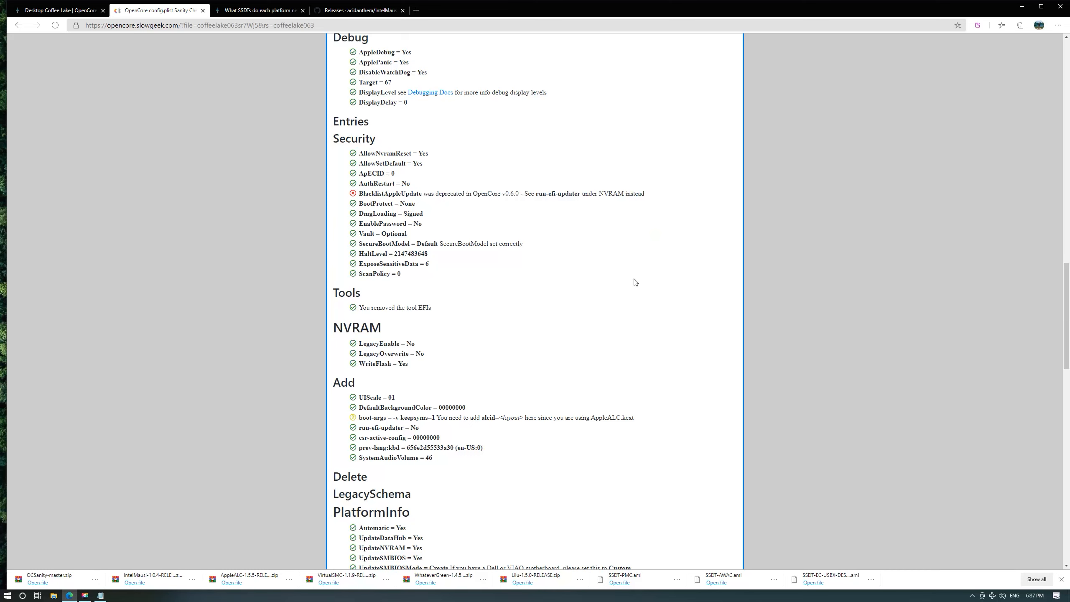
Examine the boot-args note about the alcid layout in the report's NVRAM Add section.
scroll(633, 283, down, 4)
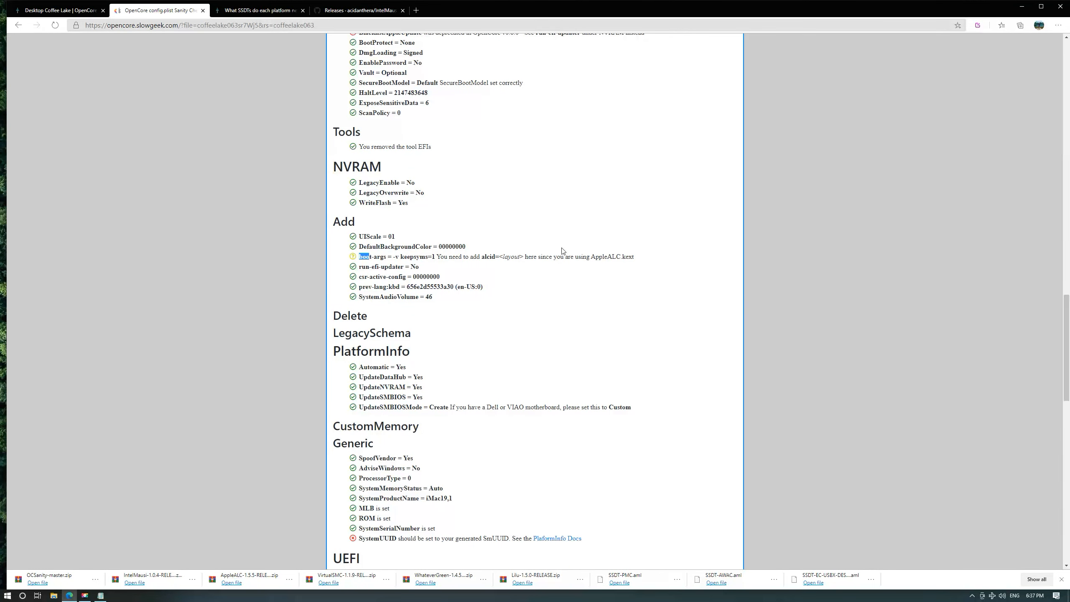
drag(562, 251, 592, 256)
click(616, 295)
drag(482, 260, 630, 257)
scroll(657, 295, down, 8)
scroll(653, 294, up, 8)
click(518, 267)
drag(484, 255, 630, 258)
click(623, 297)
Check the SystemUUID entry in the report's PlatformInfo Generic section.
scroll(567, 342, down, 5)
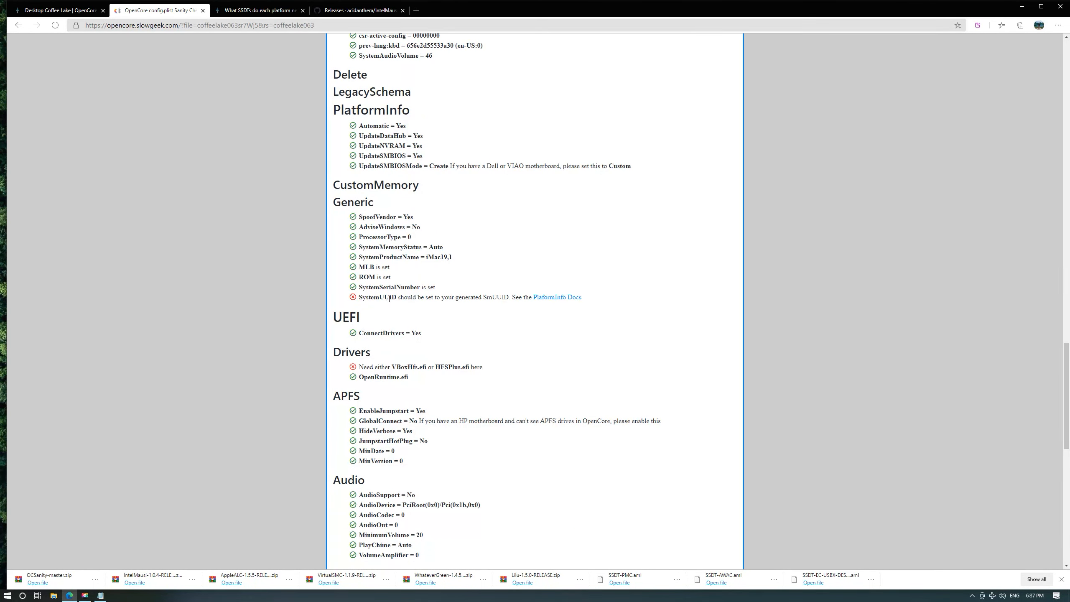
drag(386, 300, 583, 299)
click(670, 312)
scroll(430, 229, down, 4)
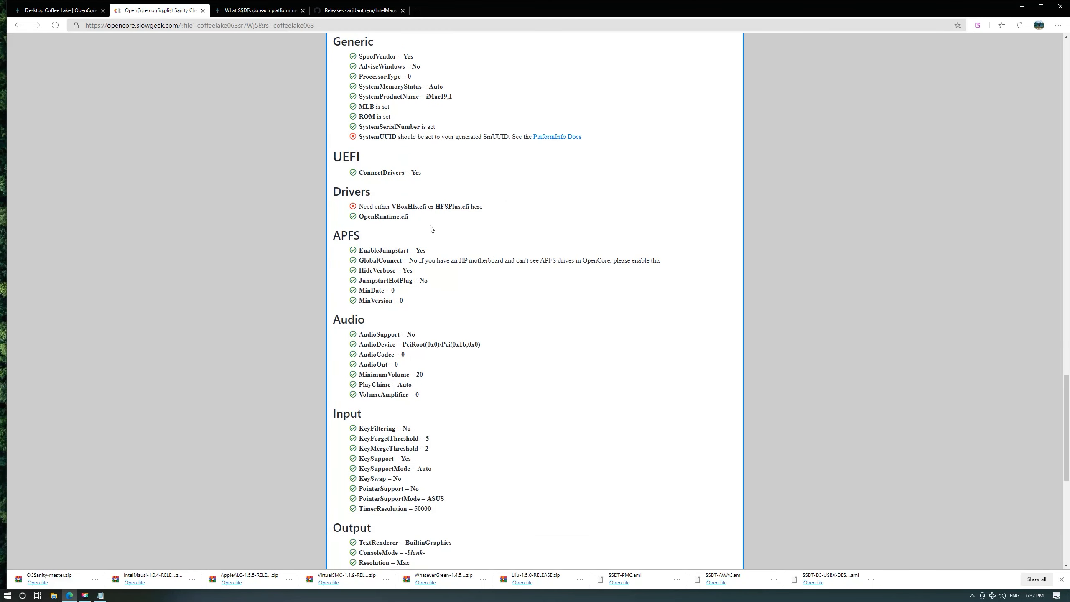
Copy the driver name HFSPlus.efi from the report's Drivers section, and look over the remaining UEFI results.
drag(387, 206, 537, 208)
click(539, 206)
drag(455, 208, 471, 212)
key(ctrl+c)
click(530, 237)
scroll(531, 261, down, 8)
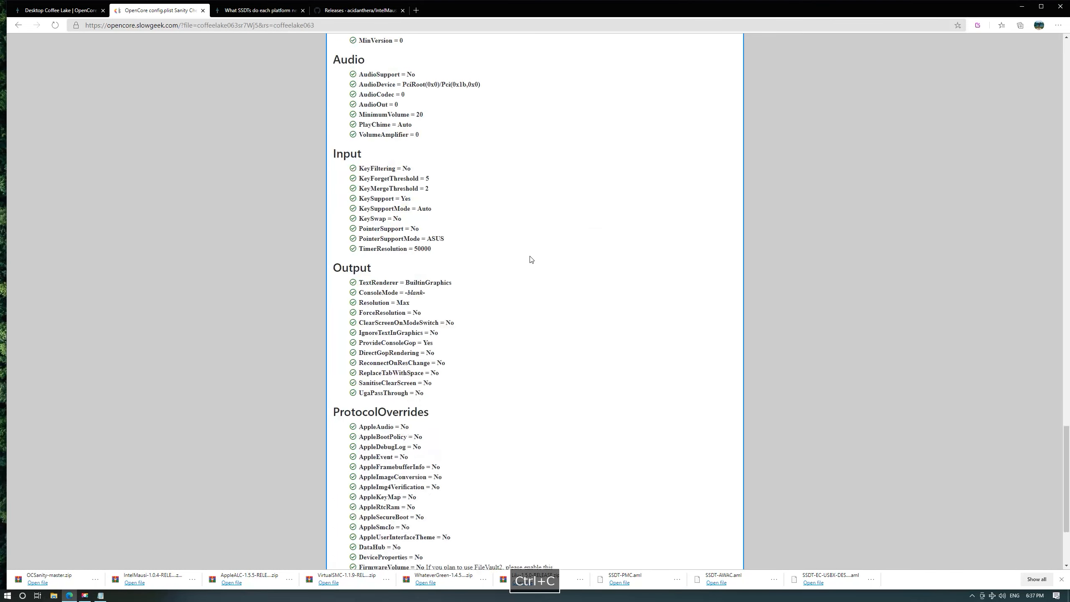
Search the web for HFSPlus.efi in the IntelMausi releases tab and download it from the CloverGrowerPro GitHub result, choosing to pick a save location.
click(350, 9)
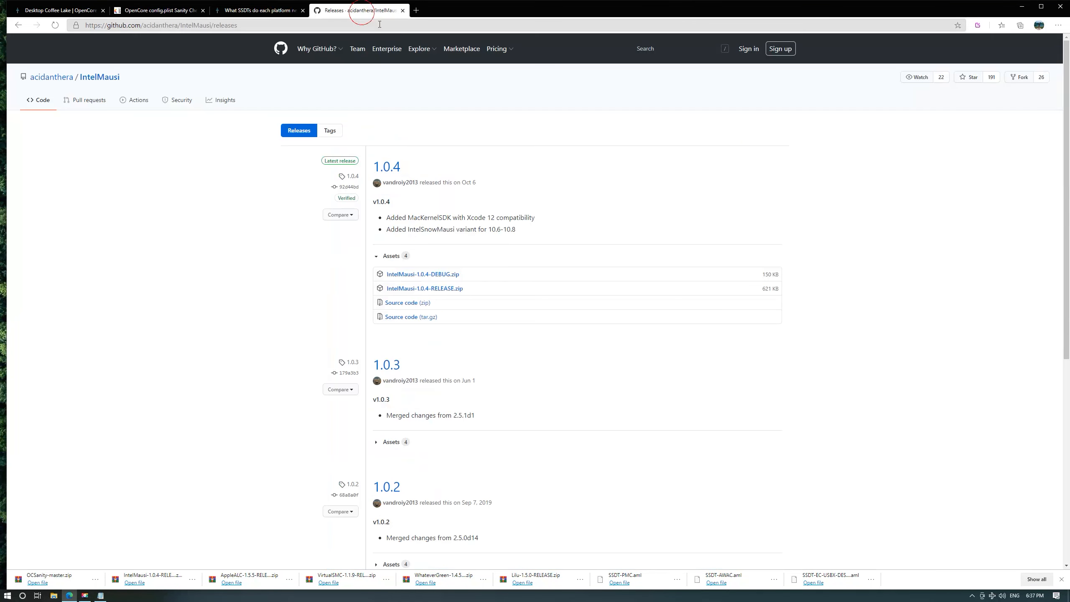
click(425, 26)
key(ctrl+v)
key(Return)
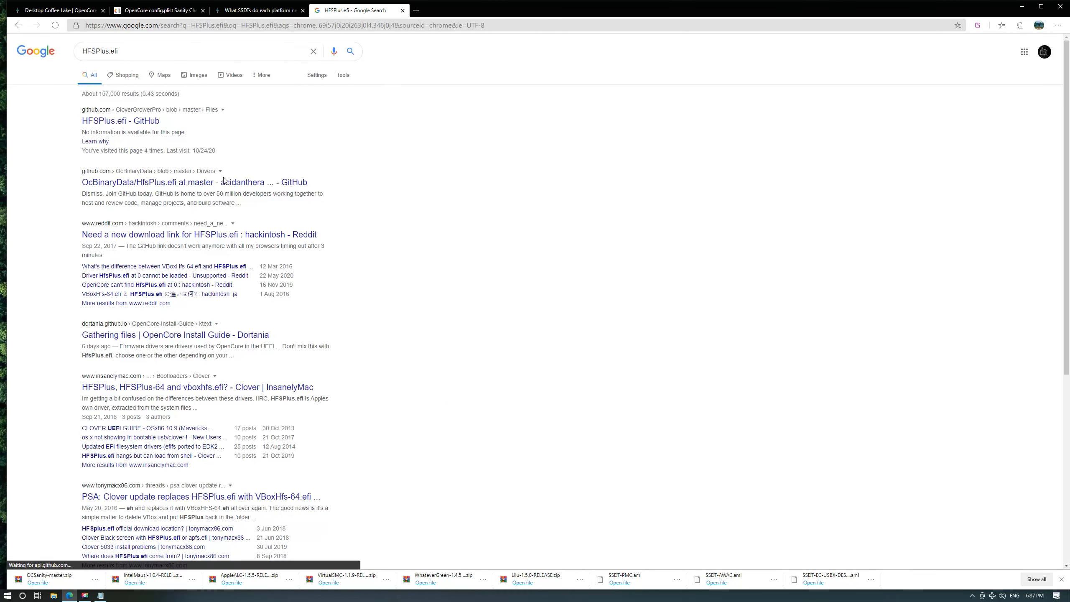
click(136, 126)
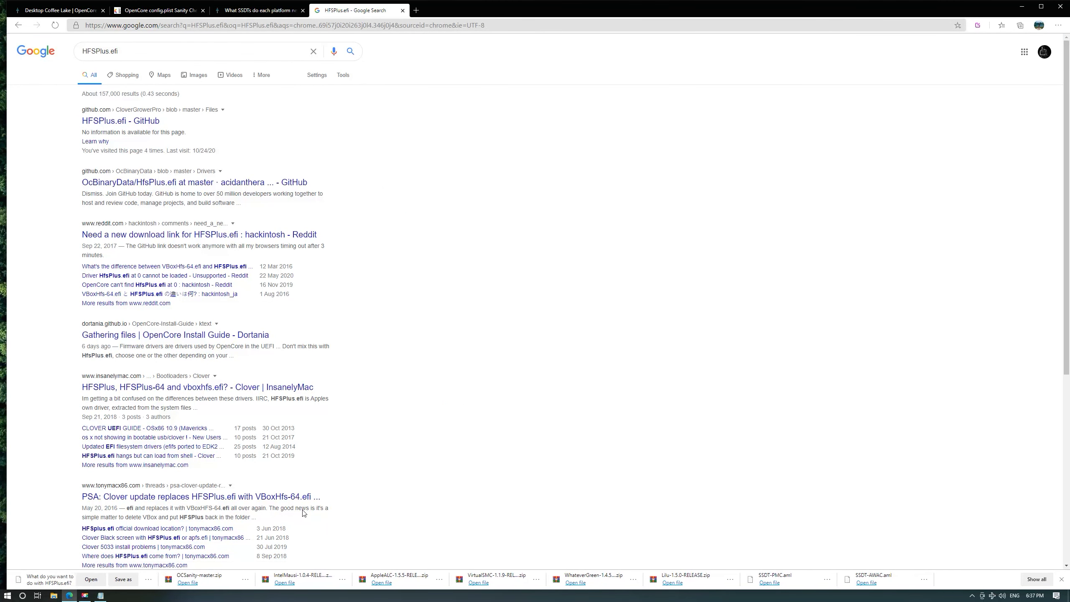
click(119, 579)
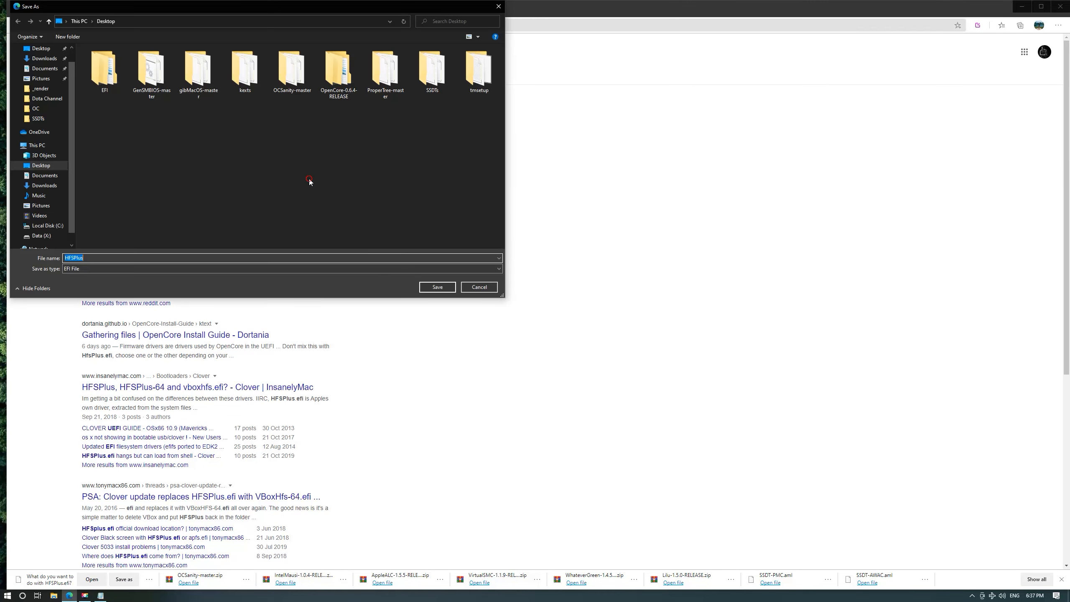
click(249, 87)
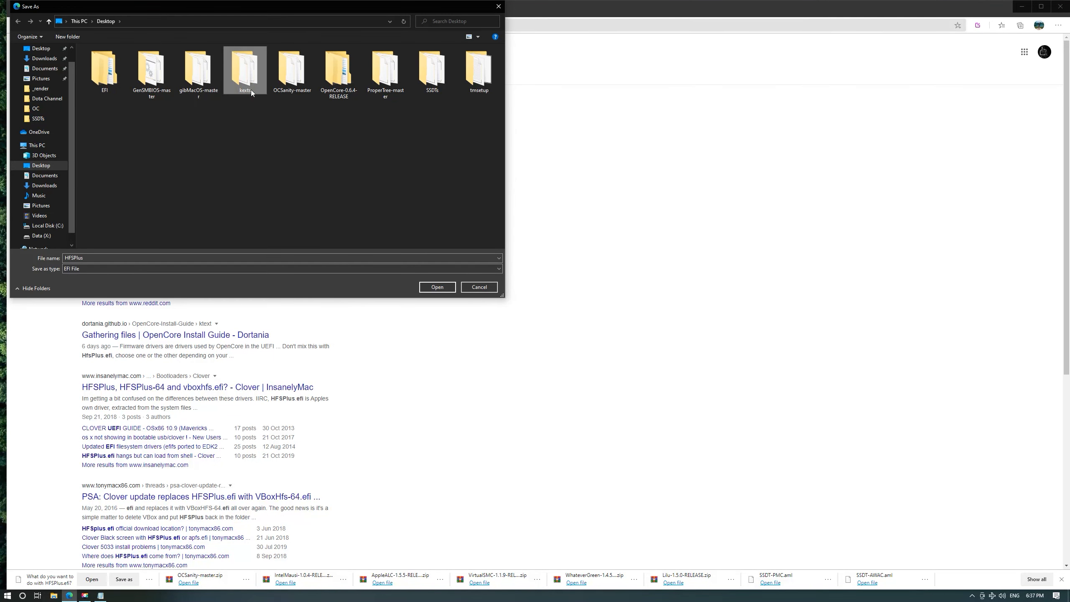
click(313, 154)
click(437, 287)
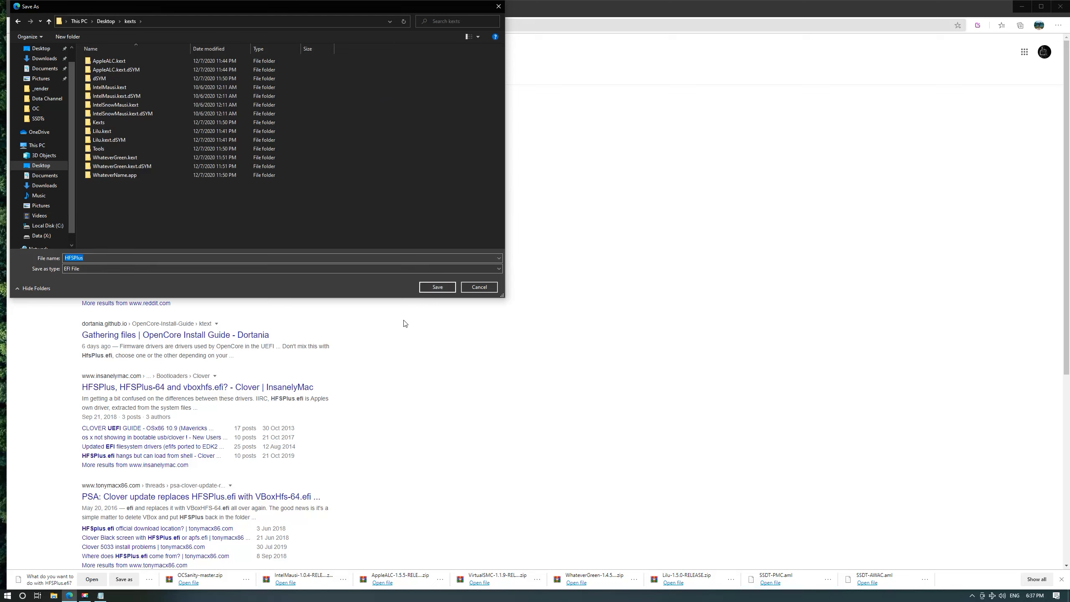
click(105, 21)
Save HFSPlus.efi in the Drivers folder of EFI\OC on the Desktop and close the search results tab.
double_click(104, 70)
double_click(101, 69)
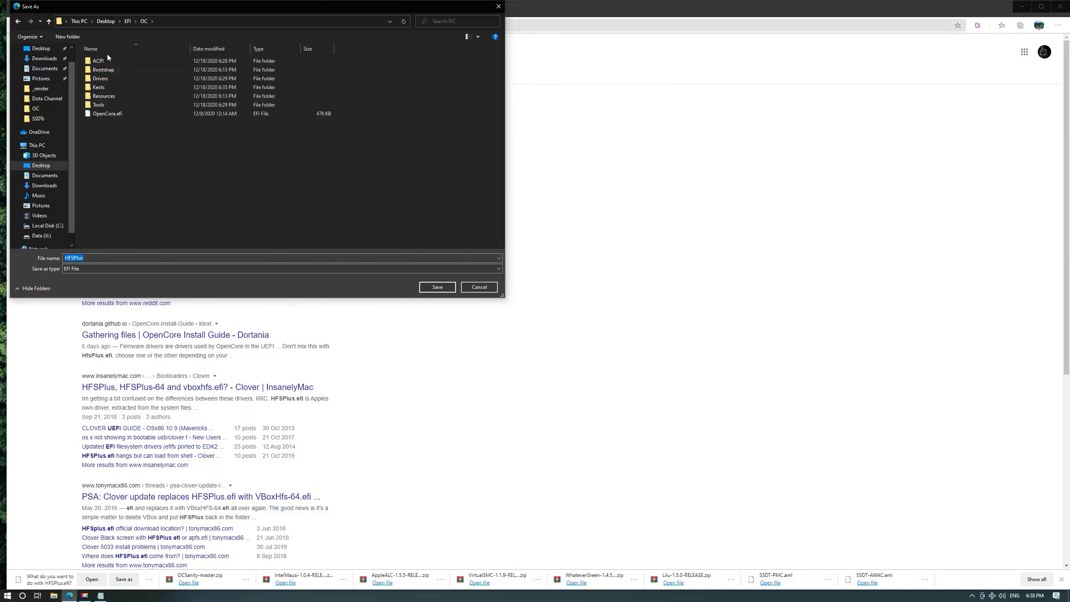
double_click(114, 79)
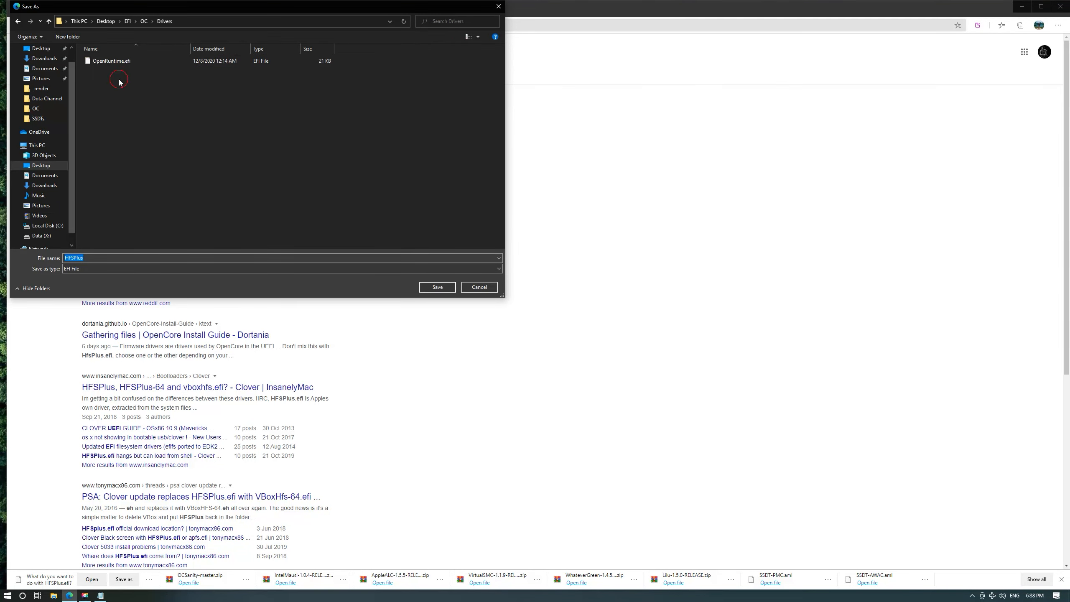
click(429, 287)
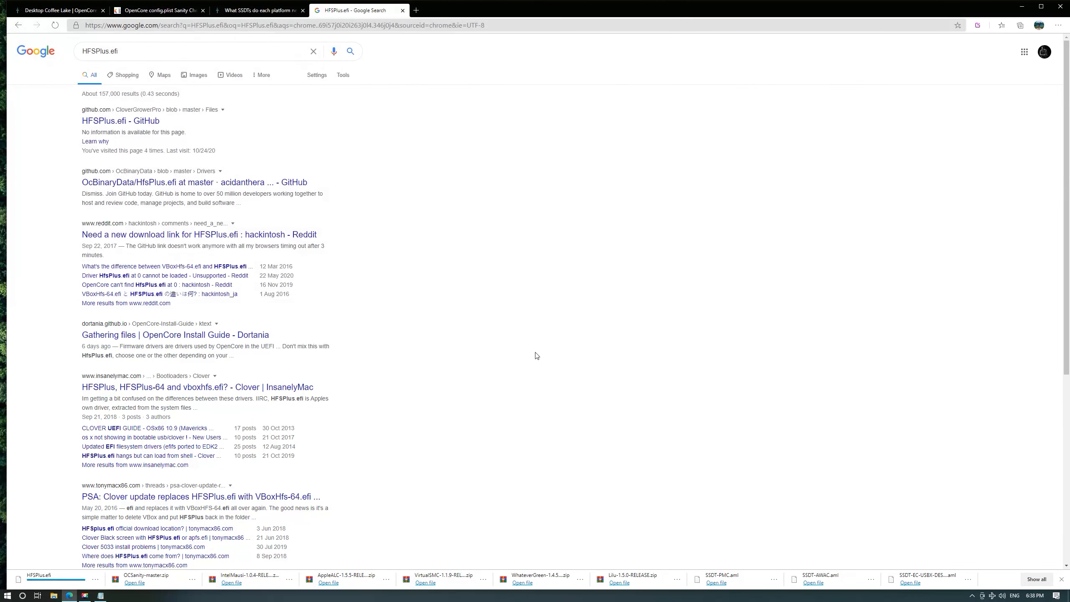
key(ctrl+w)
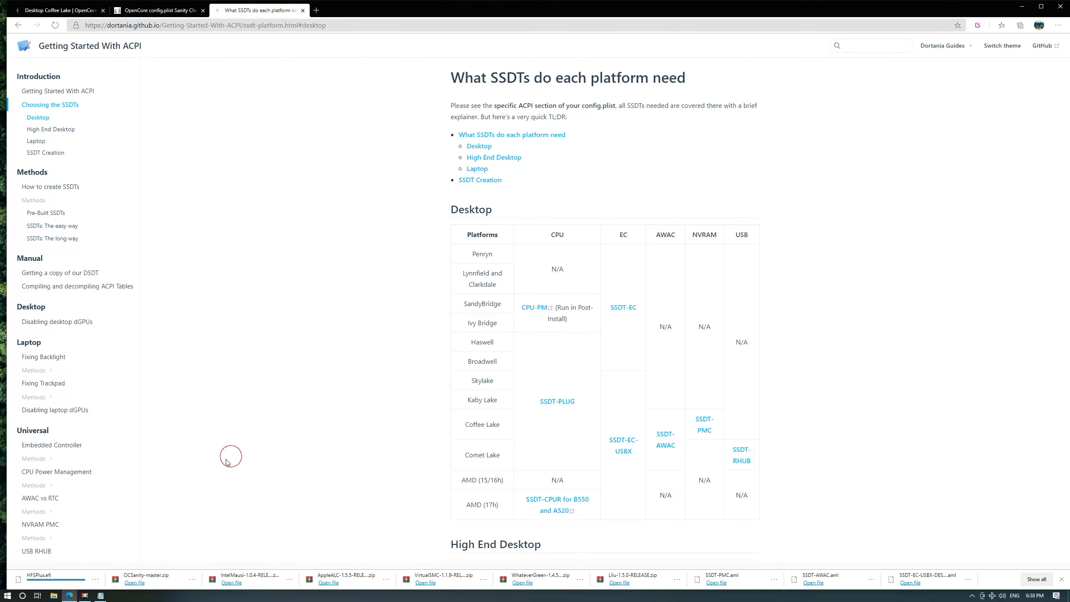
Switch to File Explorer, check config.plist in the Desktop's EFI\OC folder, and return to the Desktop folder.
click(69, 595)
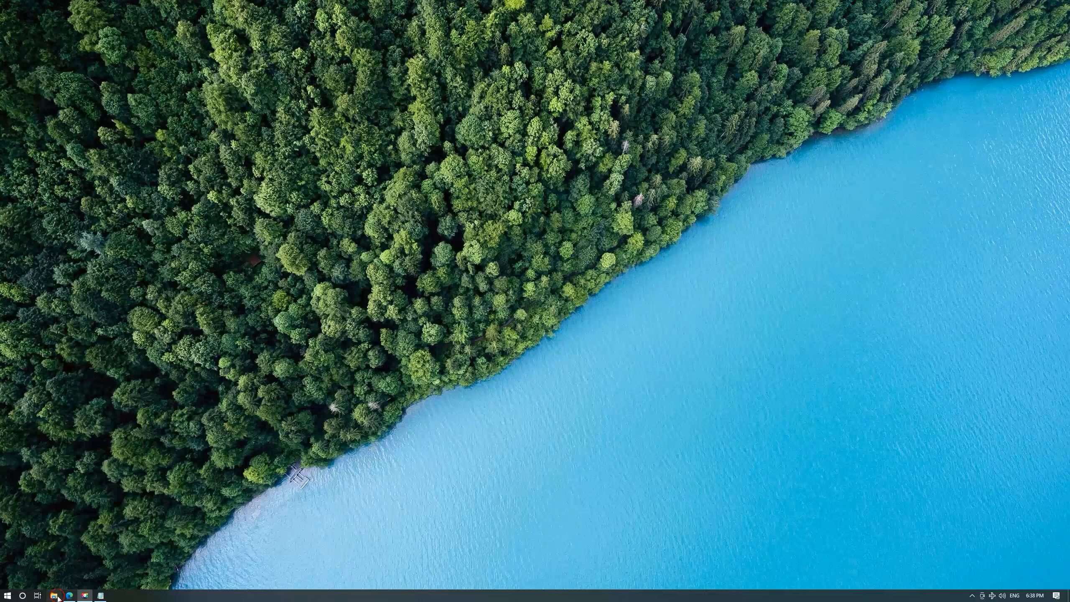
click(53, 596)
drag(740, 149, 377, 78)
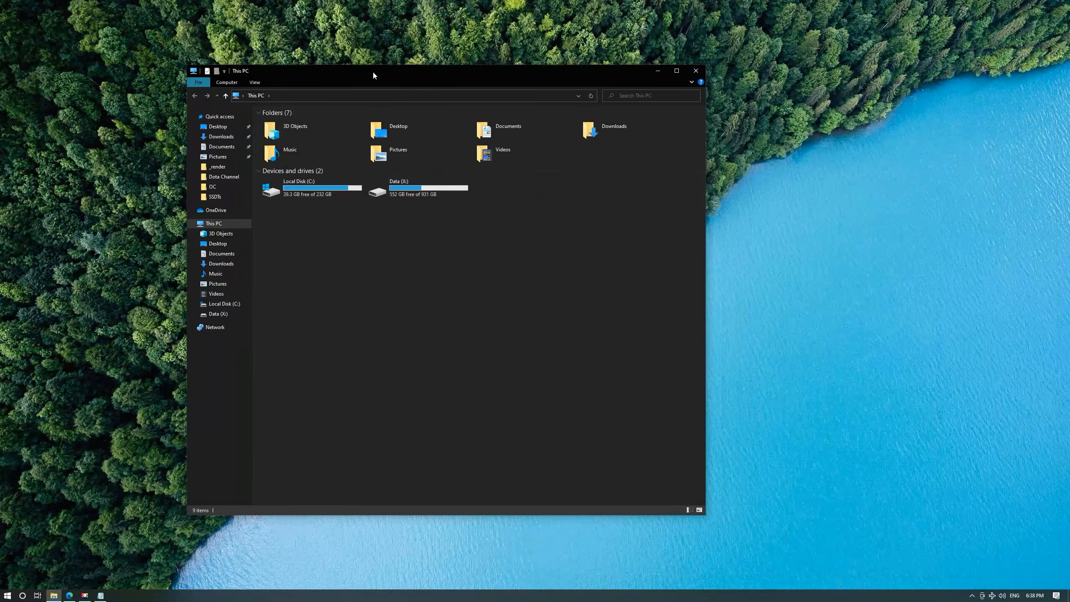
double_click(394, 128)
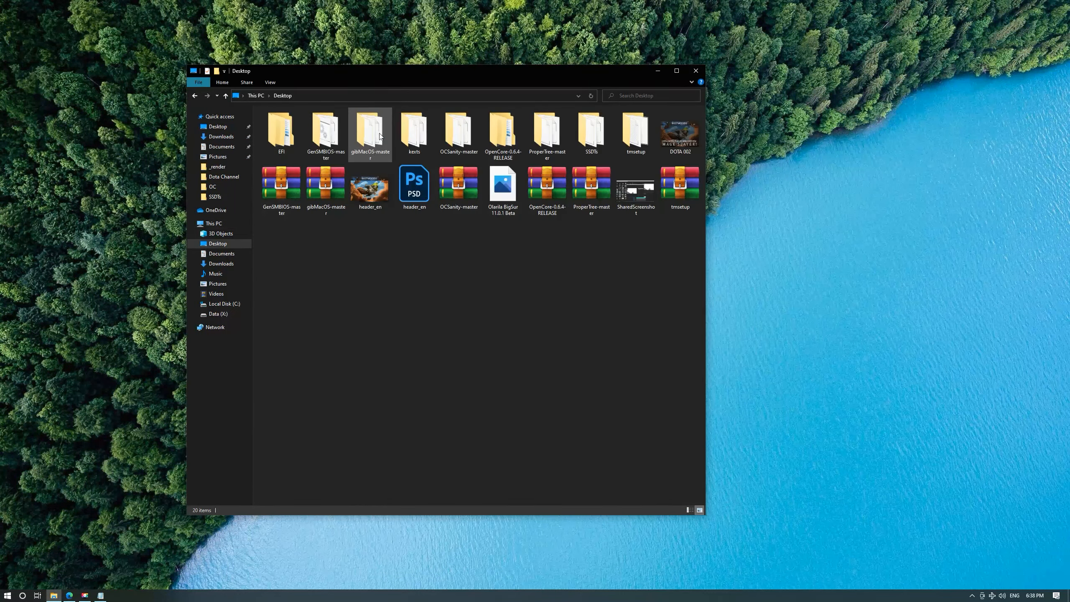
double_click(283, 135)
double_click(285, 134)
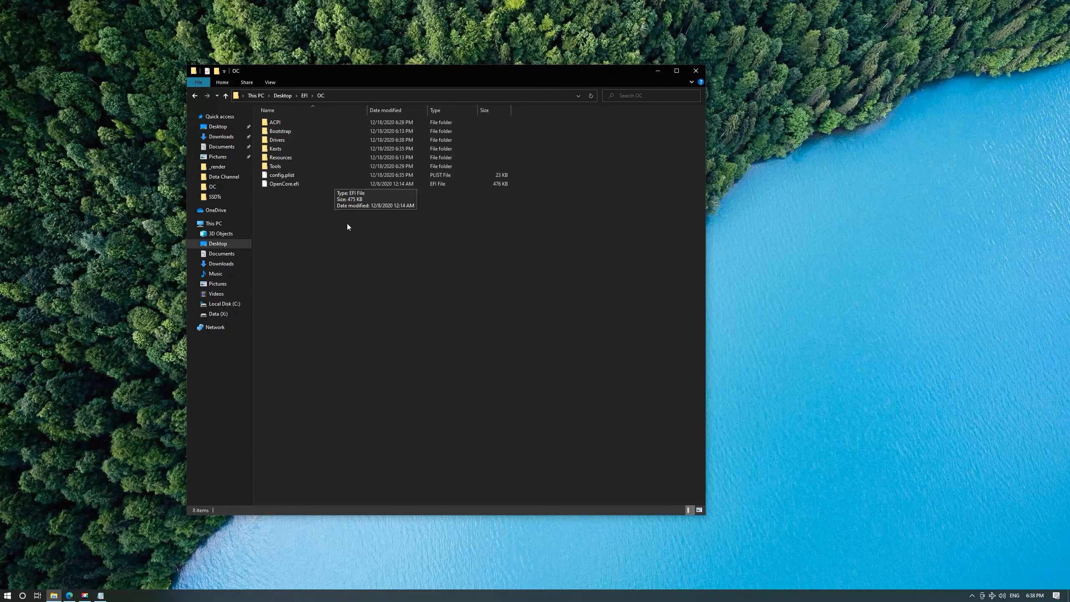
double_click(305, 179)
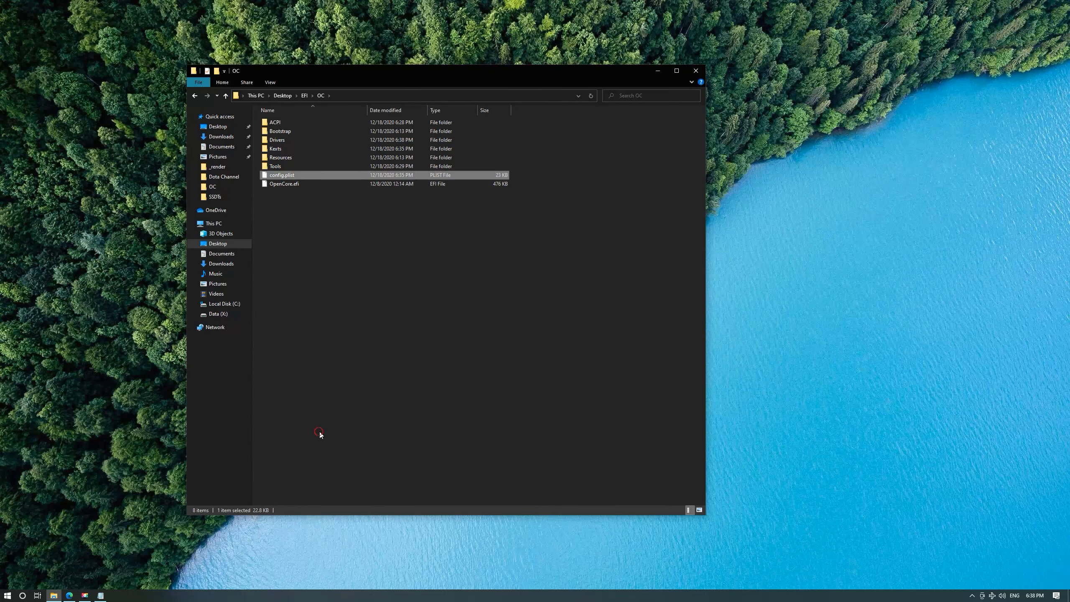
key(alt+Left)
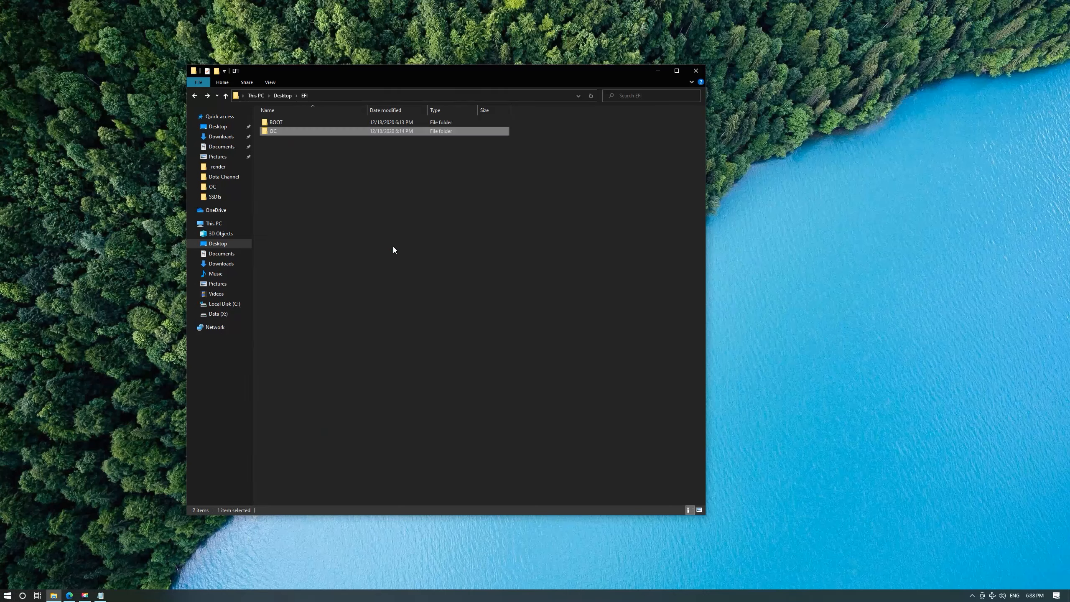
key(alt+Left)
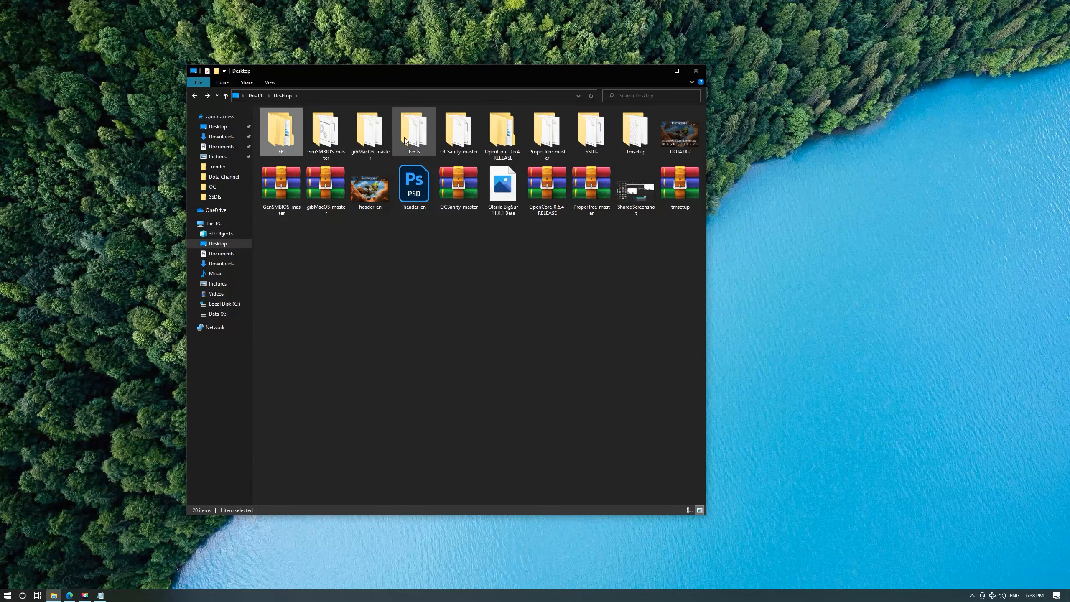
Run the ProperTree batch file from the Desktop's ProperTree-master folder as administrator.
double_click(547, 133)
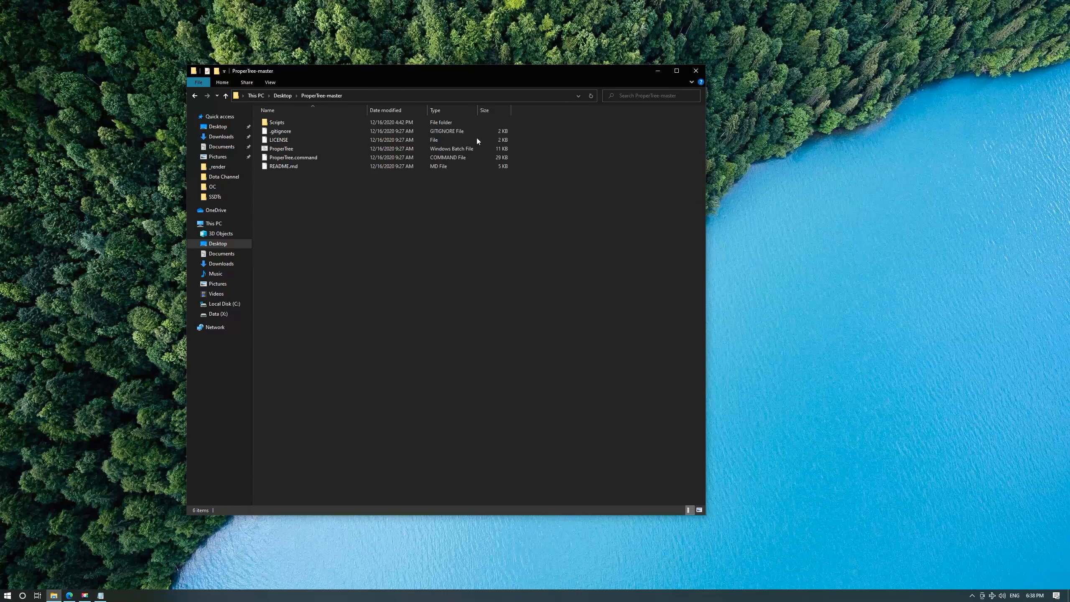
click(320, 151)
right_click(321, 149)
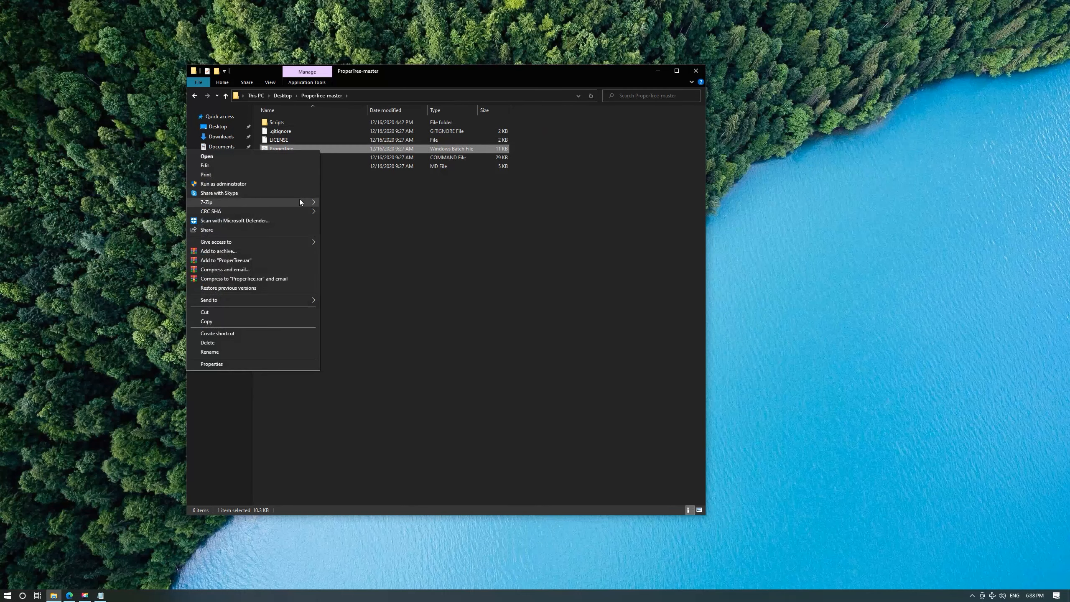
click(301, 184)
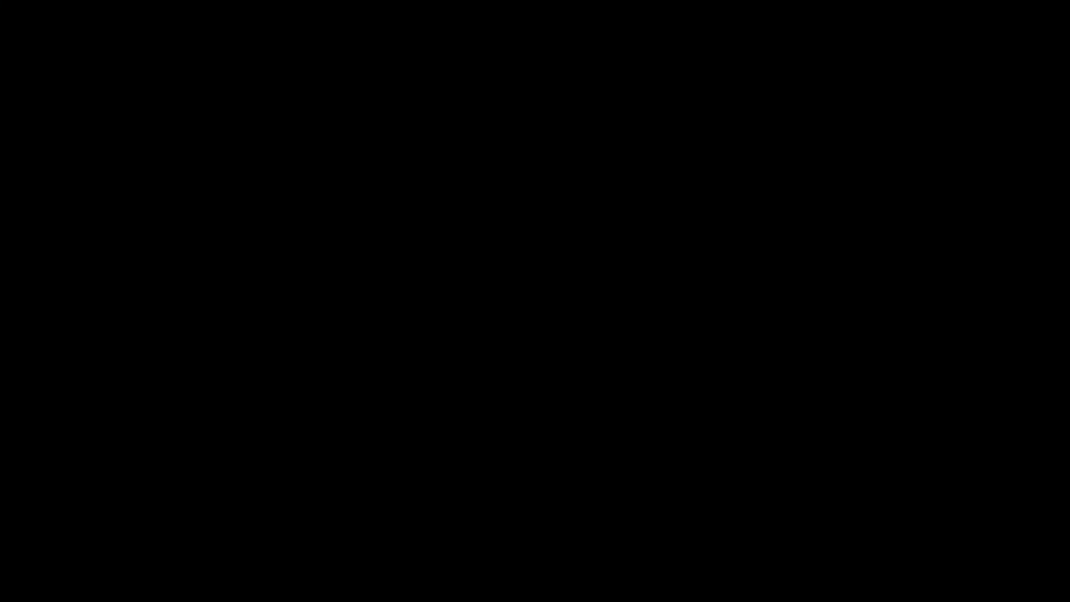
click(492, 349)
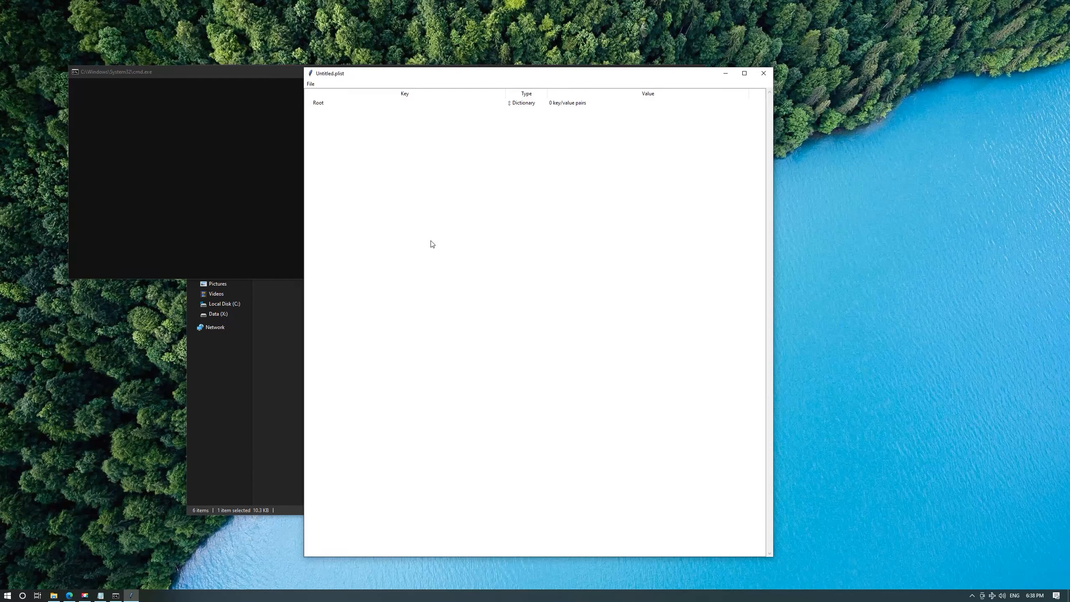
Open config.plist from the Desktop's EFI\OC folder in ProperTree.
key(ctrl+o)
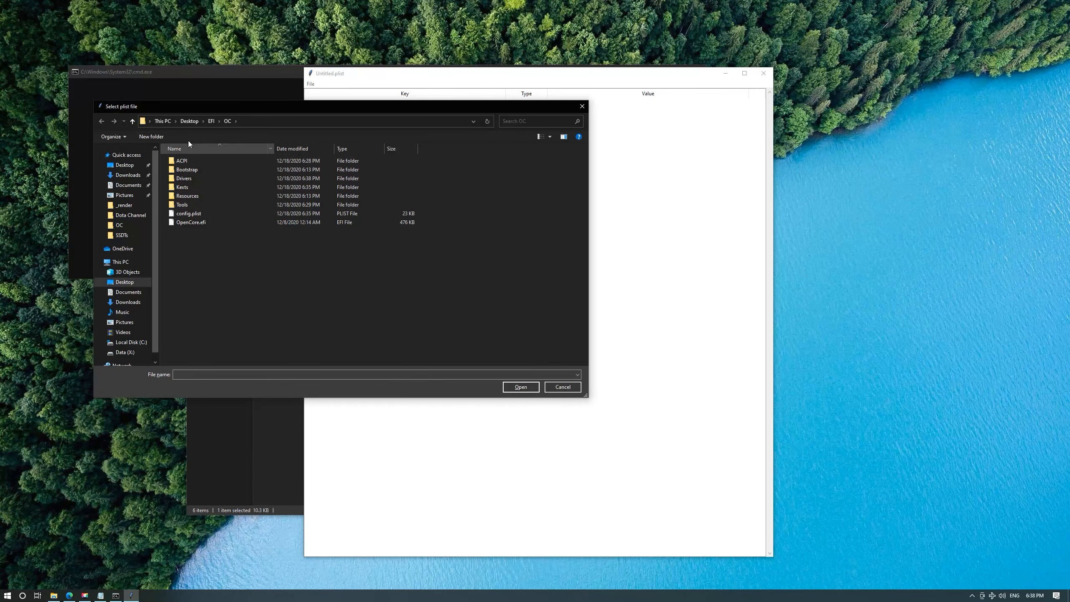
click(189, 121)
double_click(177, 163)
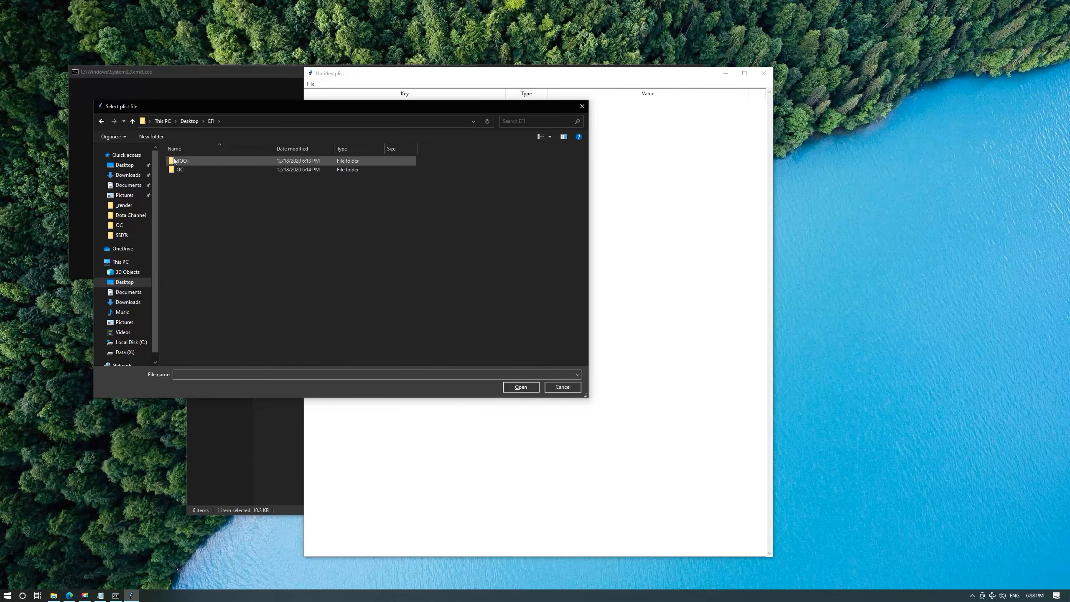
double_click(175, 169)
click(189, 214)
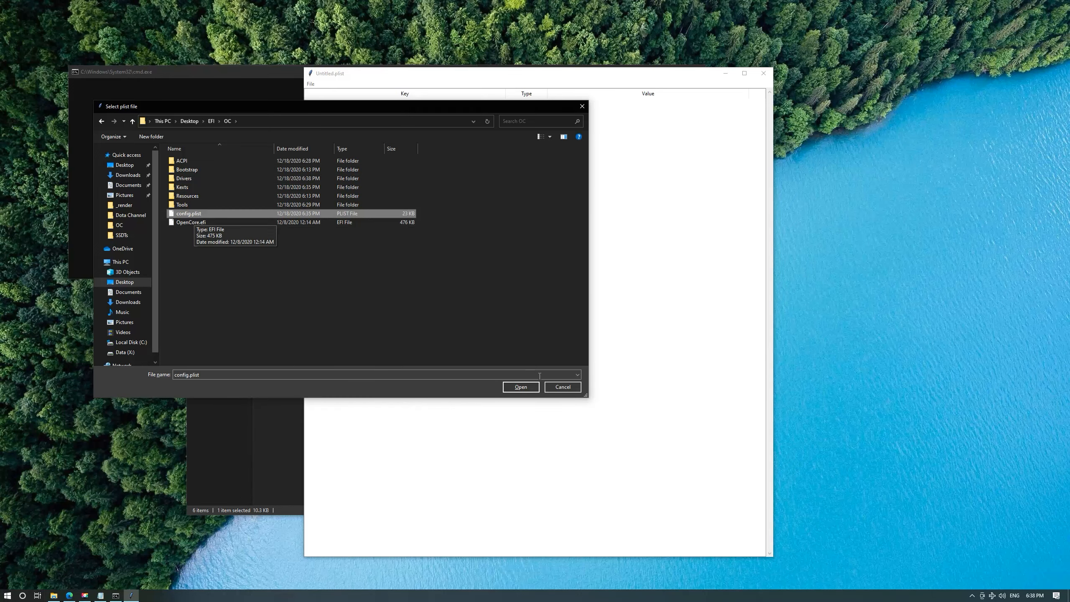
click(522, 387)
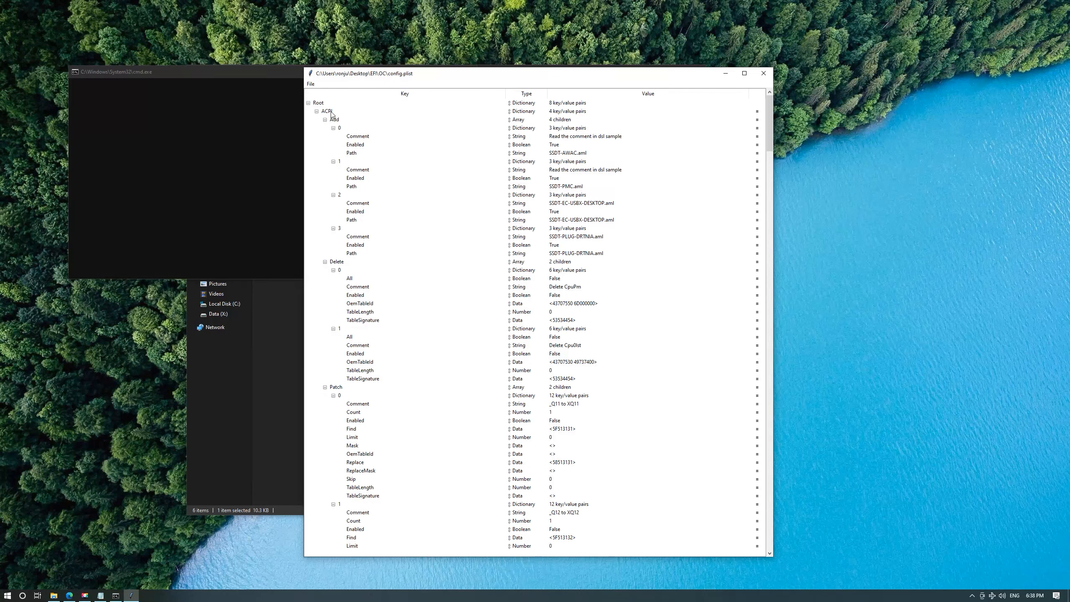
Collapse the ACPI, Booter, DeviceProperties, Kernel and Misc sections, checking the layout-id entry under DeviceProperties.
click(317, 111)
click(316, 120)
click(317, 128)
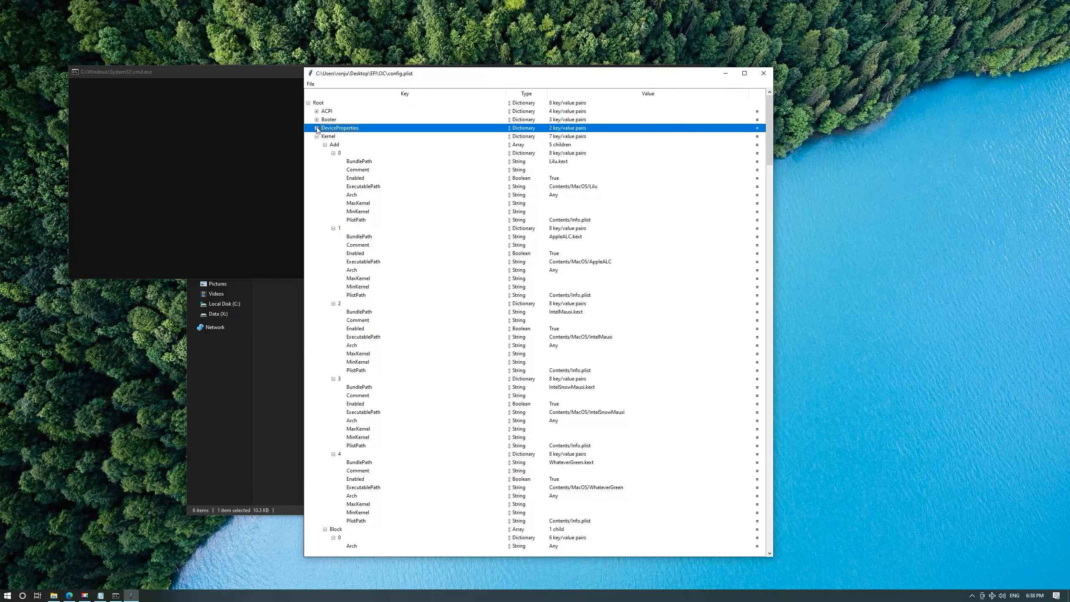
click(317, 129)
click(378, 155)
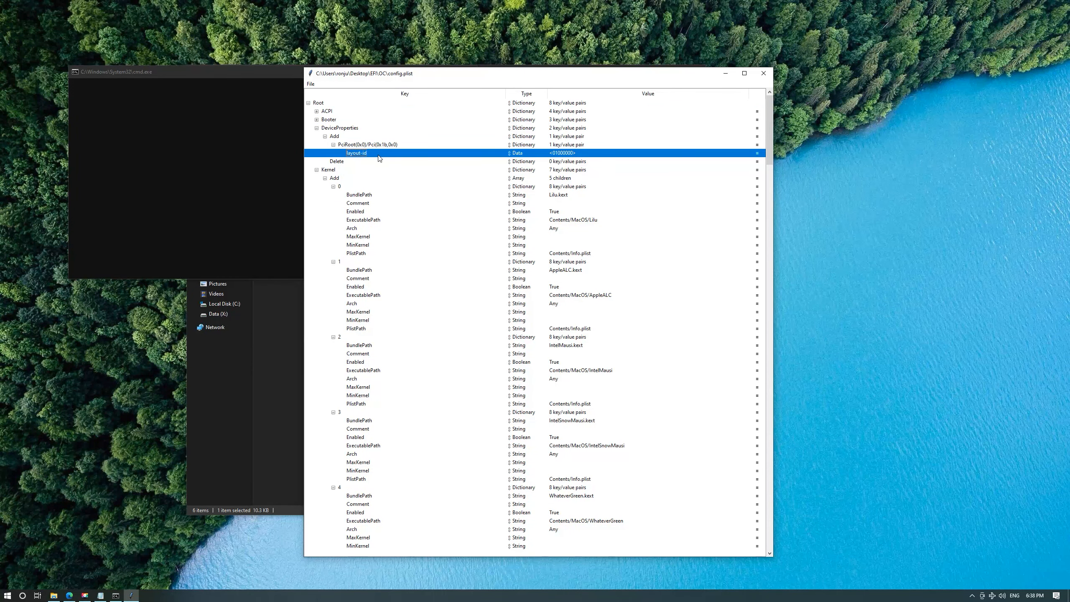
click(317, 136)
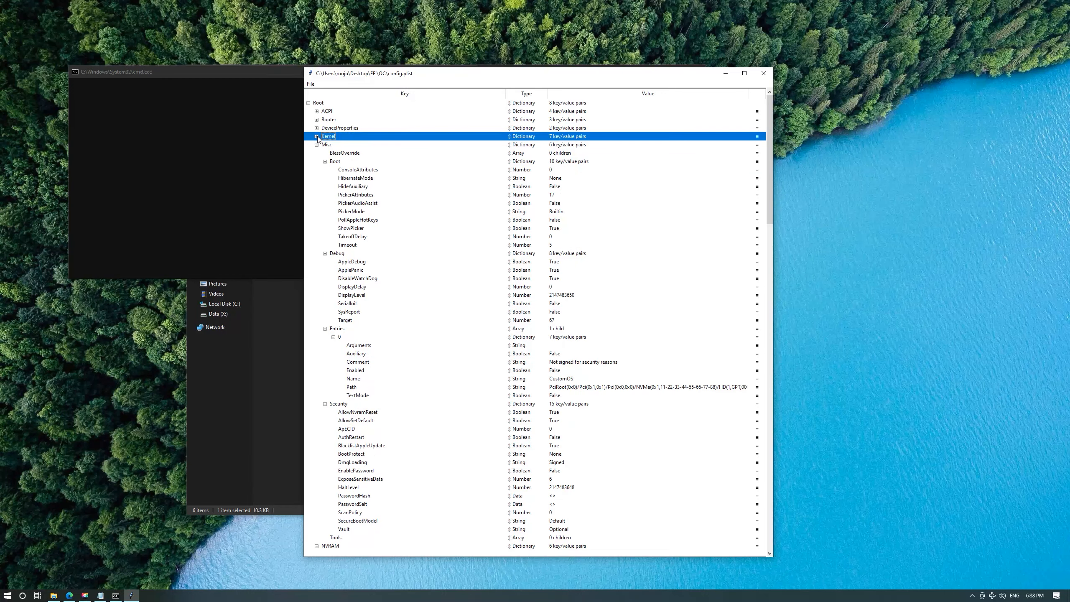
click(316, 144)
Append alcid=3 to the boot-args value in the NVRAM Add section and save config.plist.
click(396, 178)
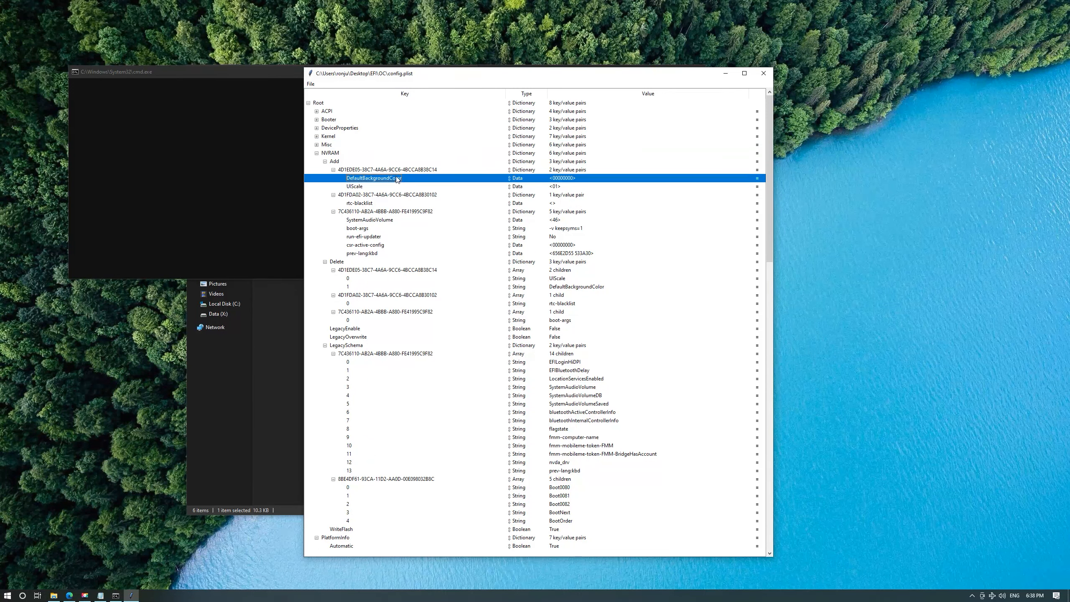
click(422, 229)
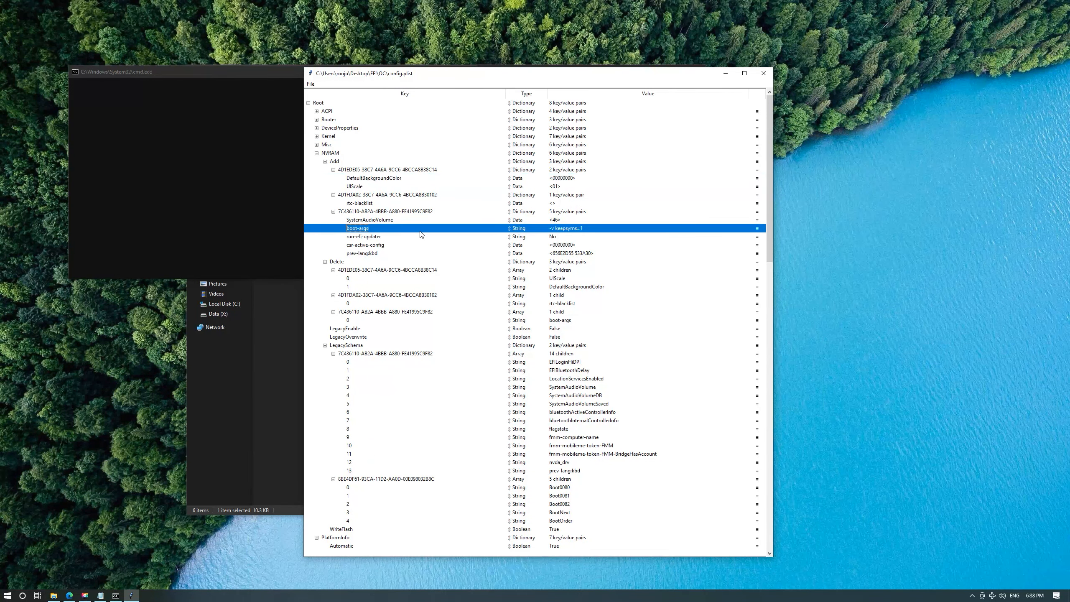
double_click(584, 229)
click(608, 230)
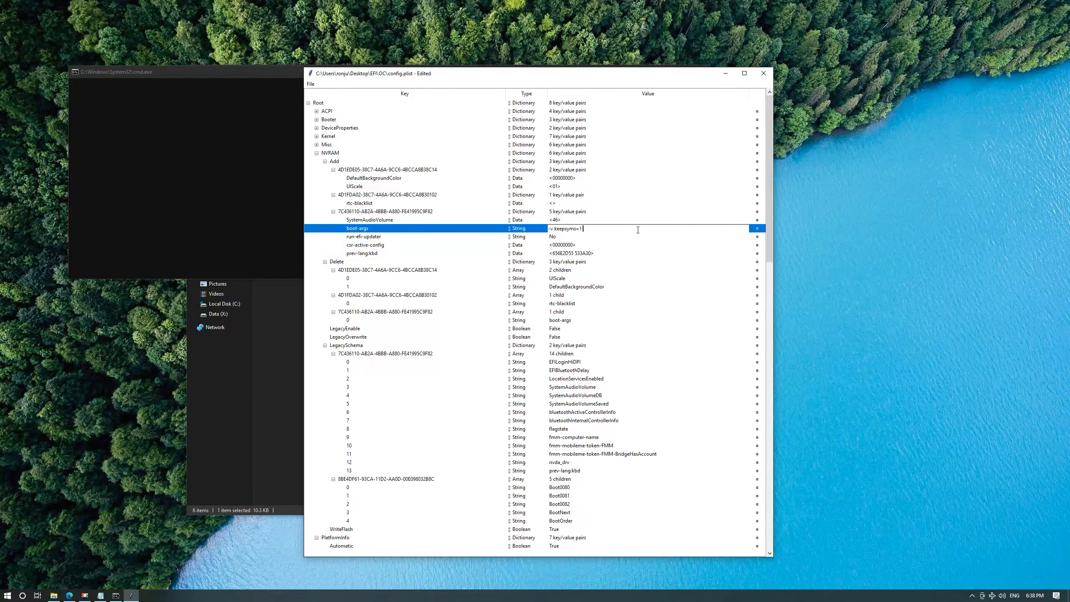
text(alcid=3)
key(Return)
key(ctrl+s)
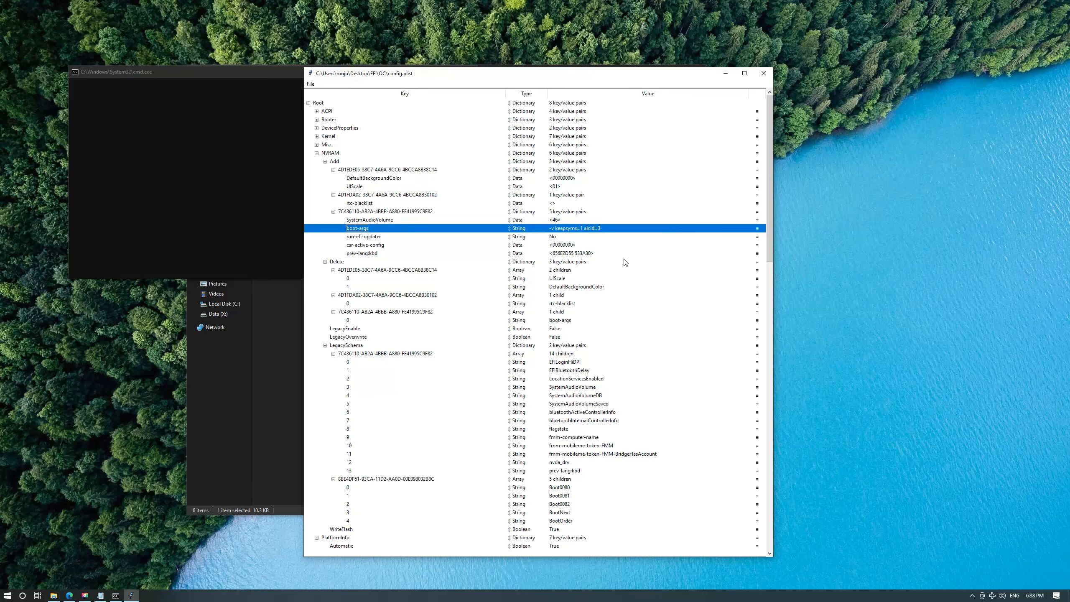
Run an OC Clean Snapshot on config.plist using the EFI\OC folder.
click(311, 84)
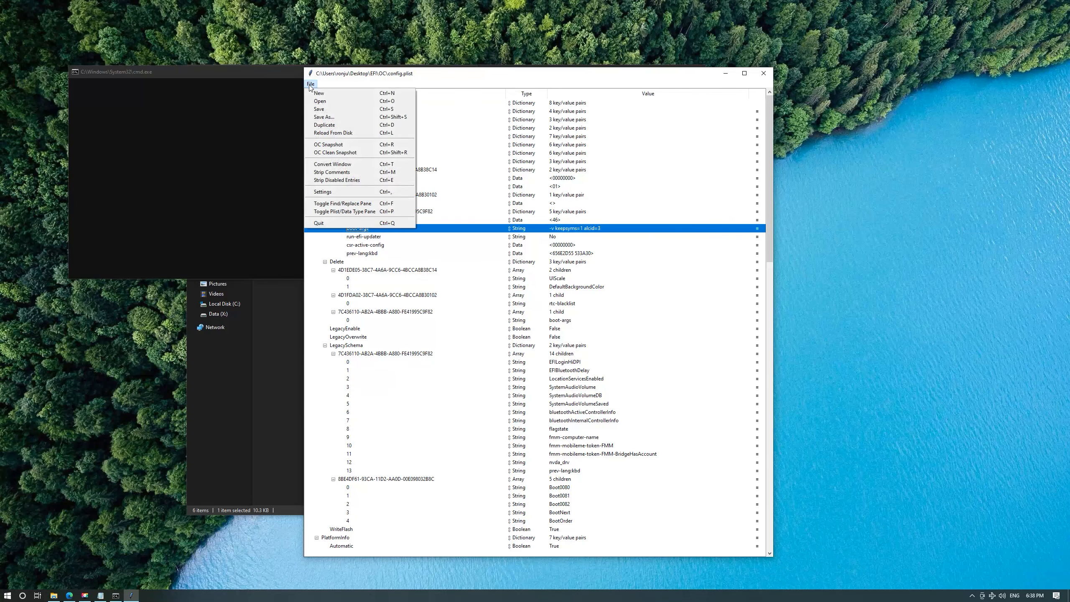
click(336, 153)
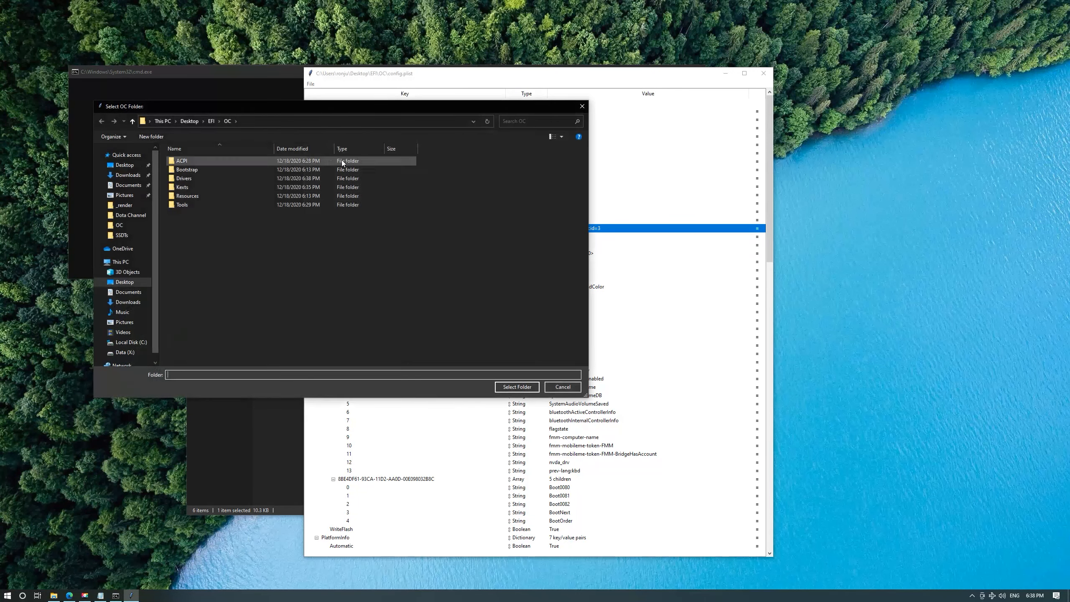
click(516, 386)
click(463, 361)
Save the refreshed config.plist and close ProperTree.
click(310, 83)
click(329, 109)
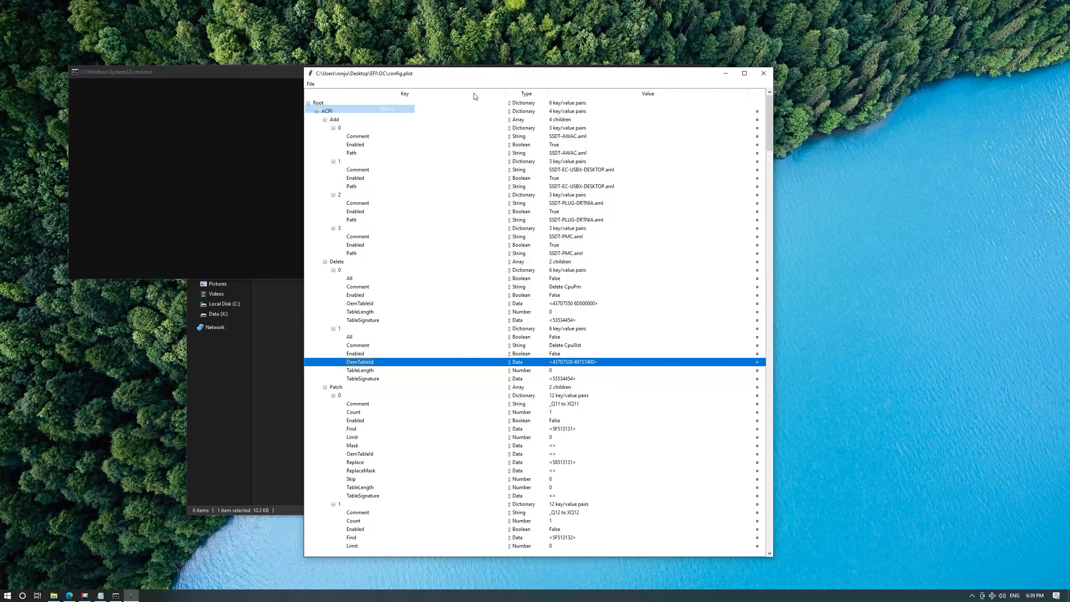
click(763, 72)
click(342, 291)
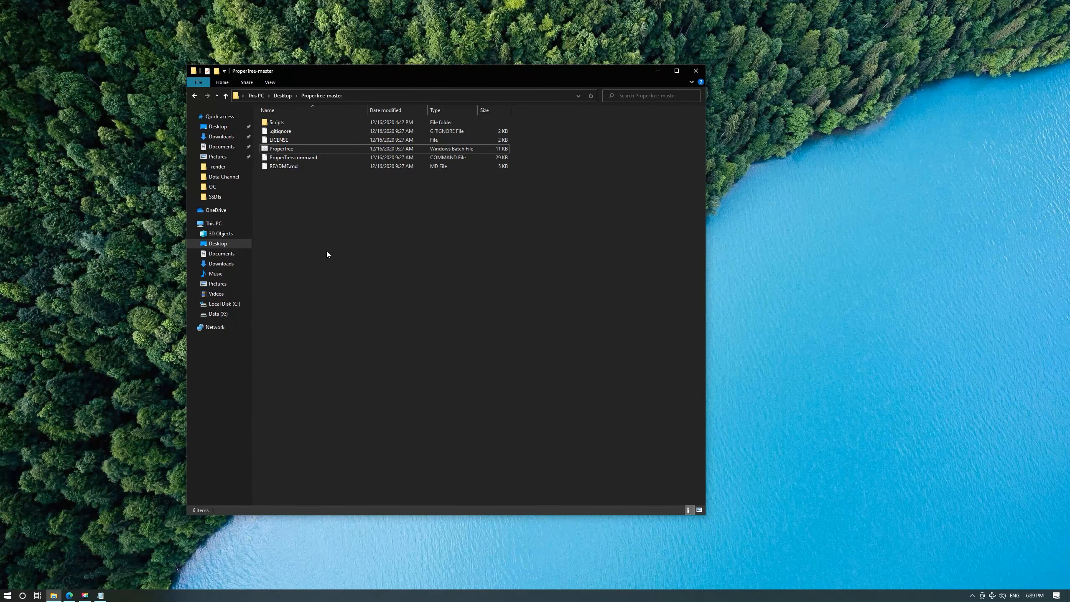
Look over the drives in This PC, then open MiniTool Partition Wizard and decline its version 12.0 update.
click(213, 223)
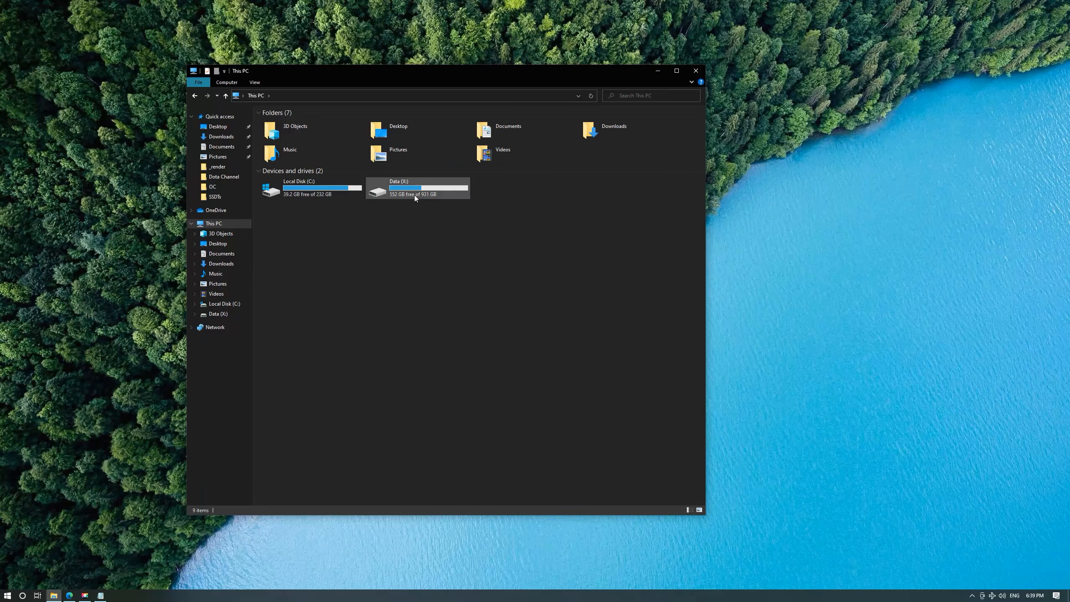
click(415, 195)
click(643, 317)
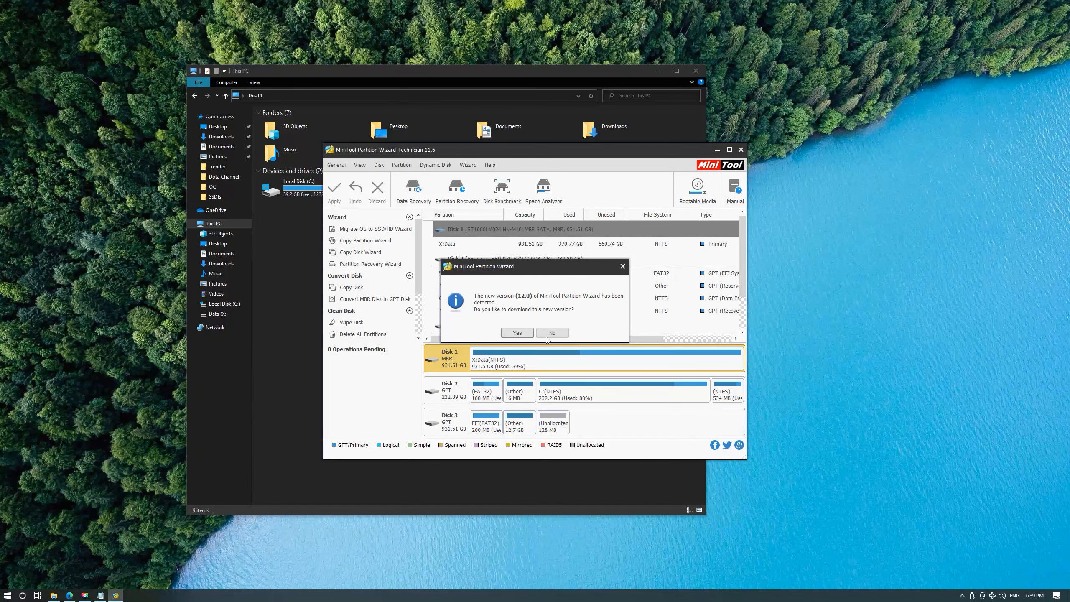
click(551, 334)
Delete the 200 MB FAT32 EFI partition on Disk 3, the external USB drive.
click(565, 428)
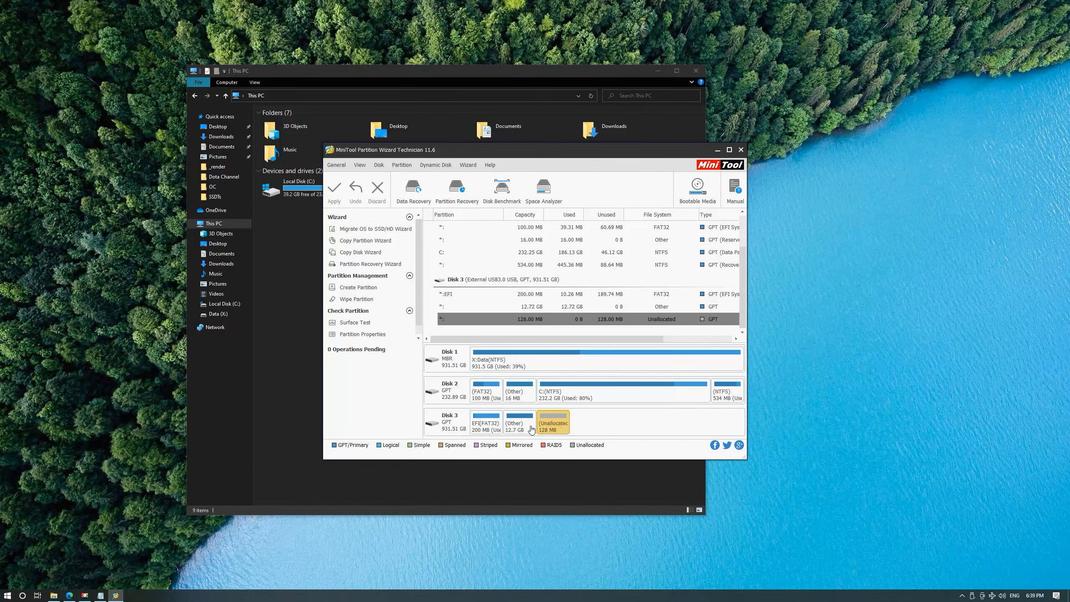
click(530, 430)
click(488, 429)
right_click(478, 425)
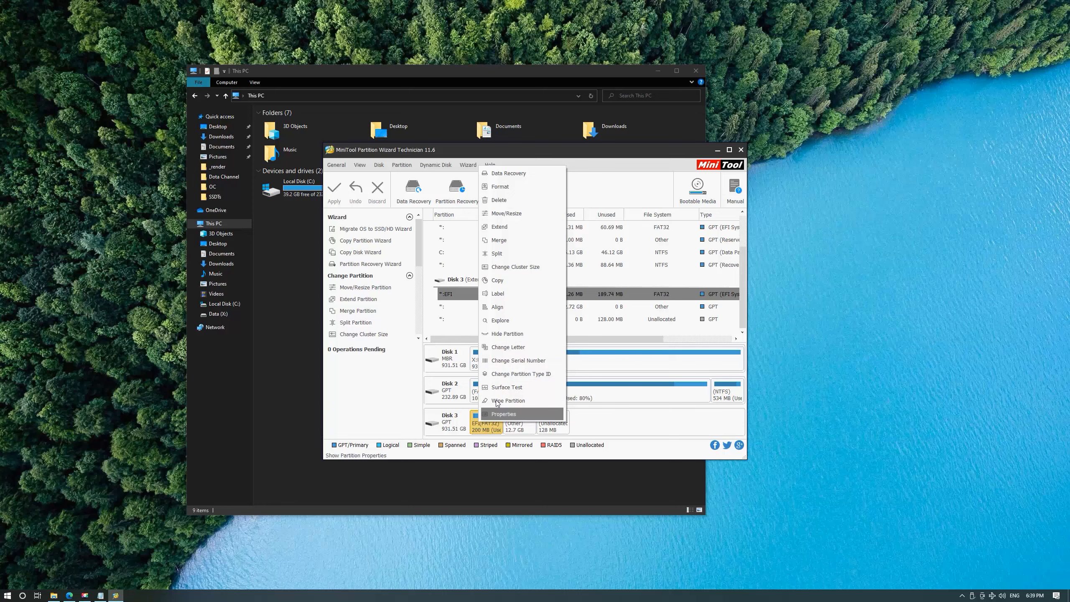
click(528, 209)
Create a primary NTFS partition labelled efi with drive letter D: in Disk 3's 200 MB unallocated space.
right_click(491, 431)
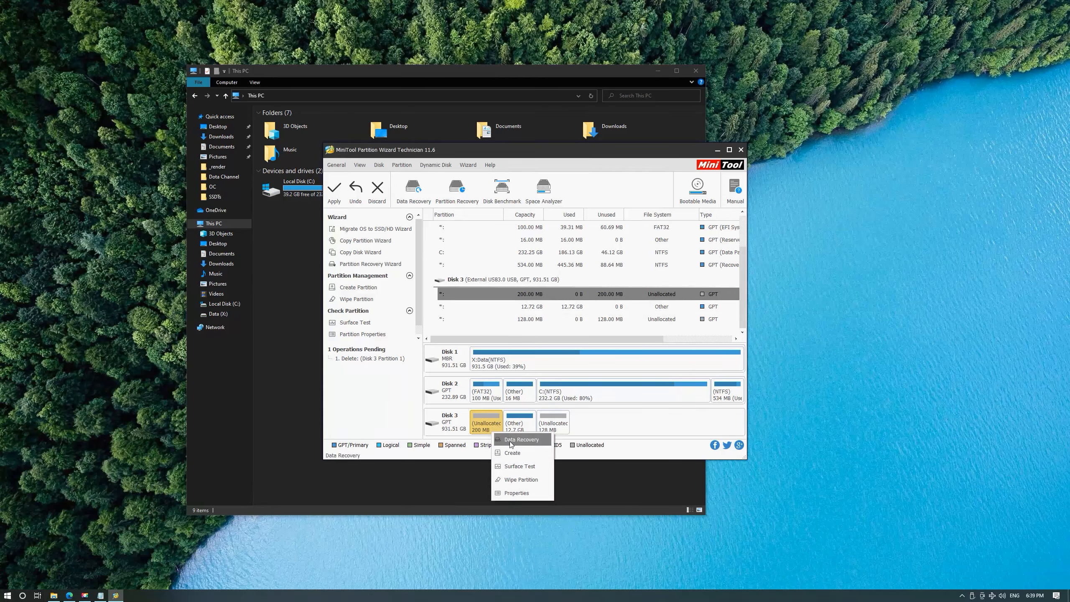
click(513, 453)
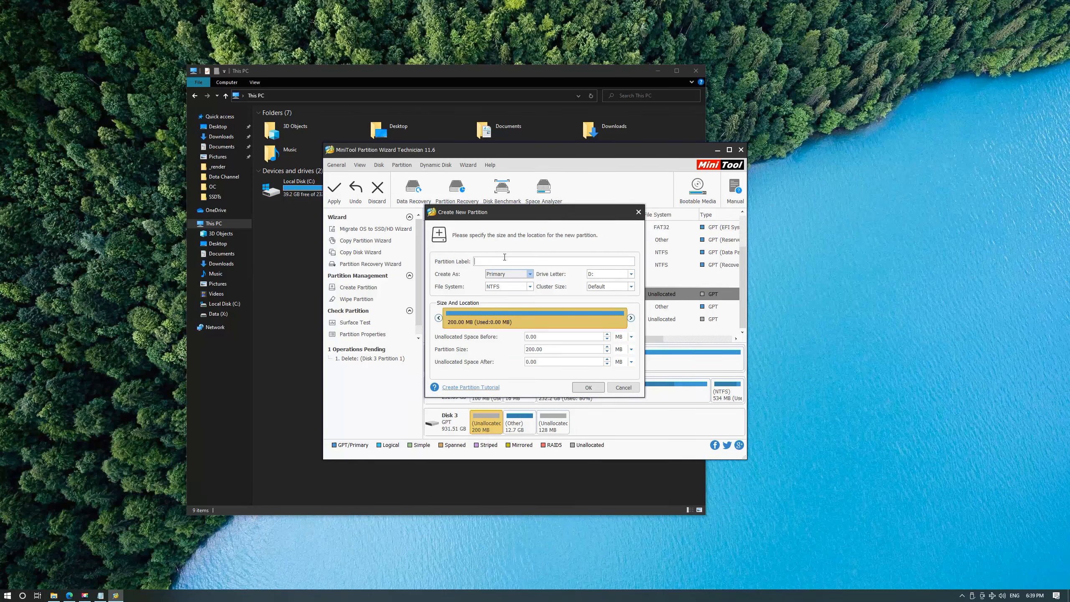
key(Return)
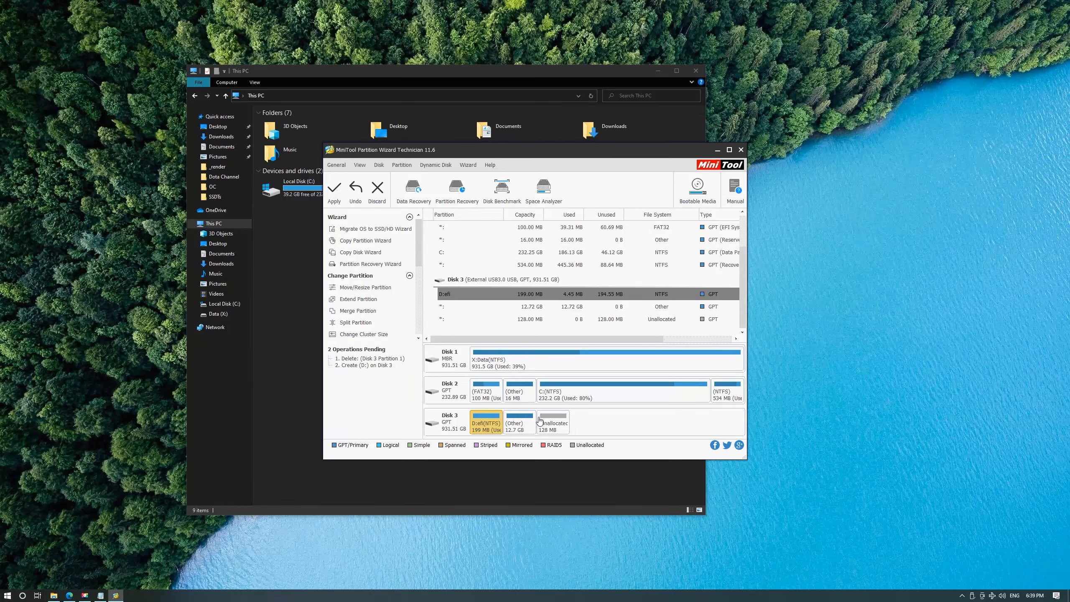
Apply the pending partition changes to Disk 3 and close MiniTool Partition Wizard.
click(334, 192)
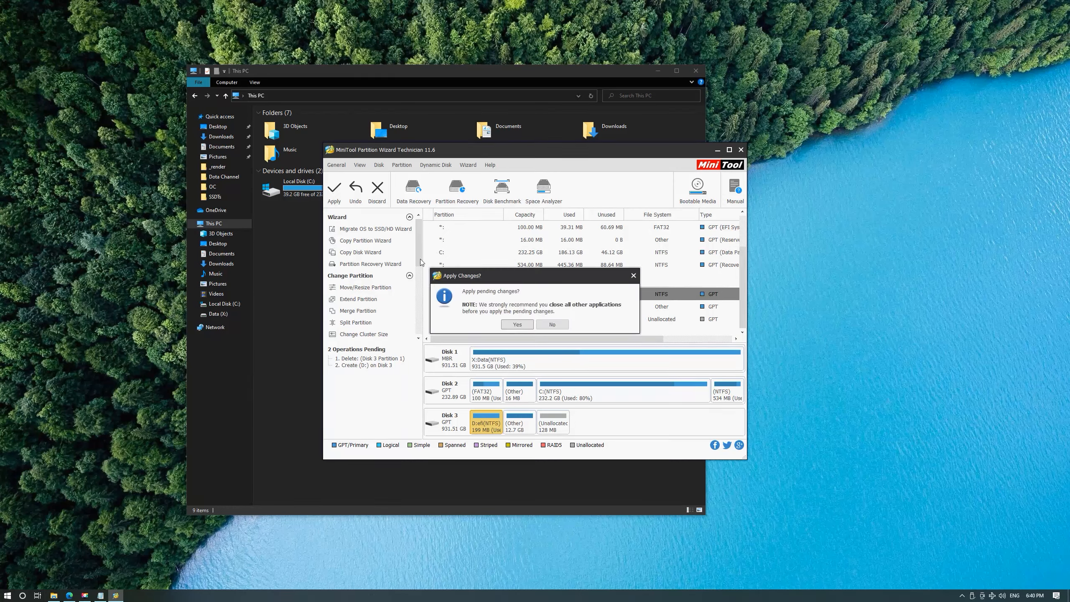
click(523, 327)
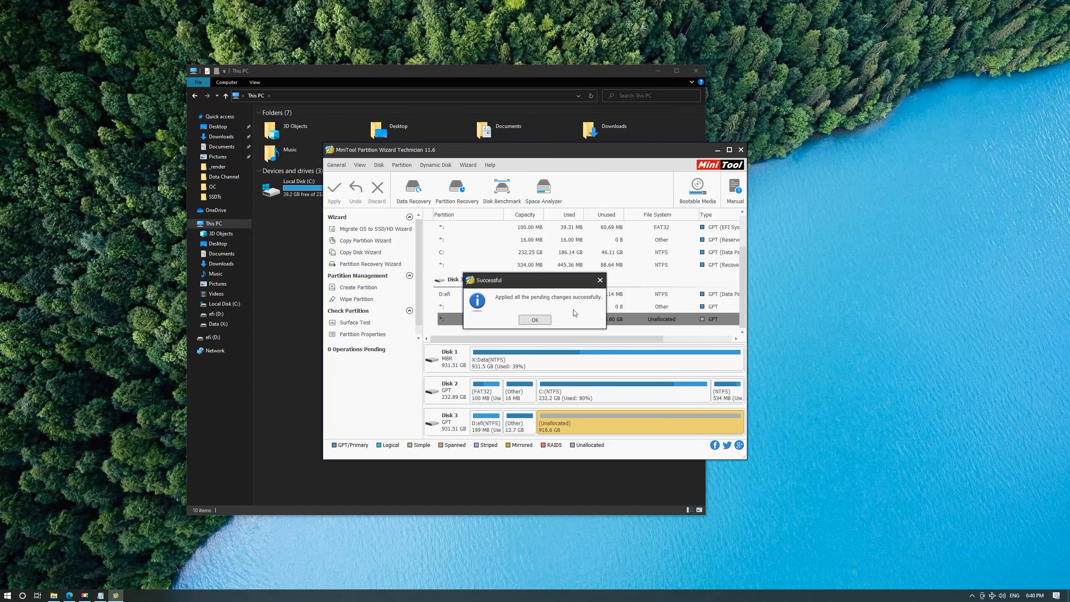
click(534, 320)
click(740, 150)
Copy the EFI folder from the Desktop to the root of the efi (D:) drive, using a second File Explorer window.
click(567, 375)
double_click(409, 195)
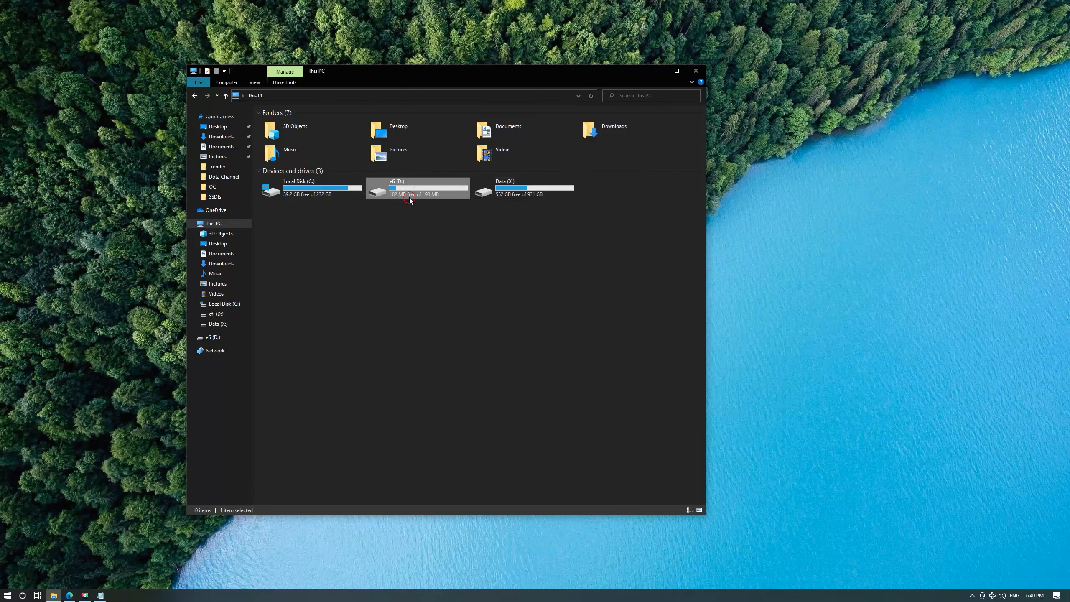
key(super+e)
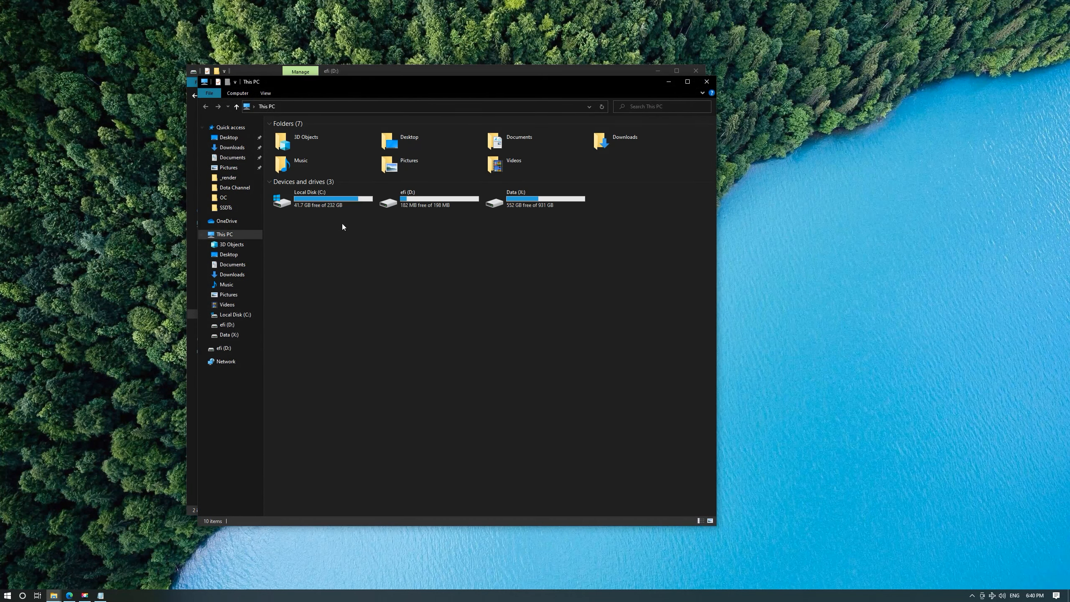
drag(412, 74, 806, 158)
double_click(781, 223)
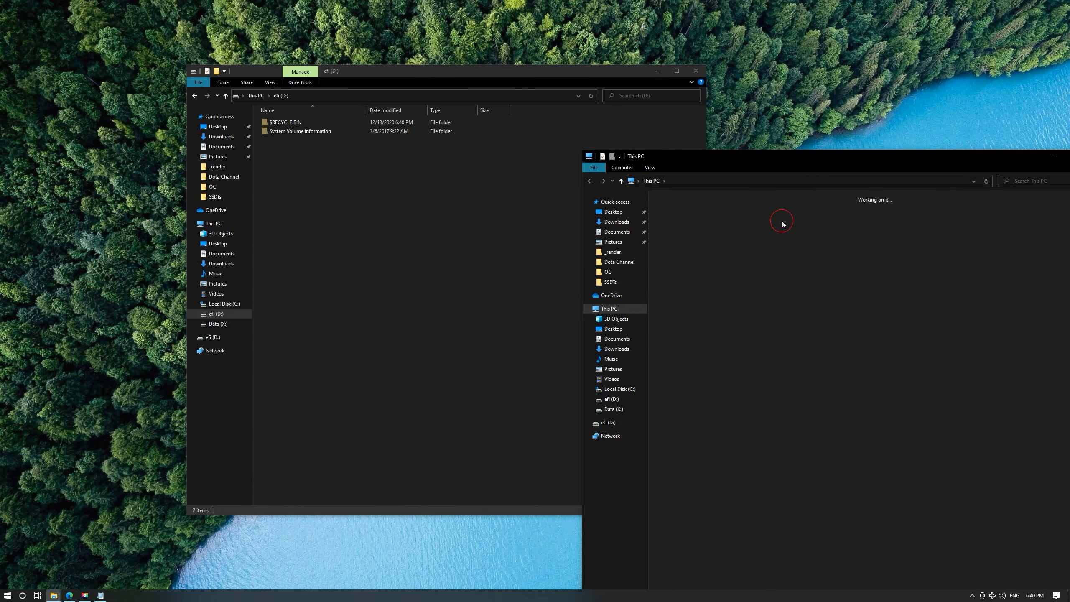
click(675, 218)
key(ctrl+c)
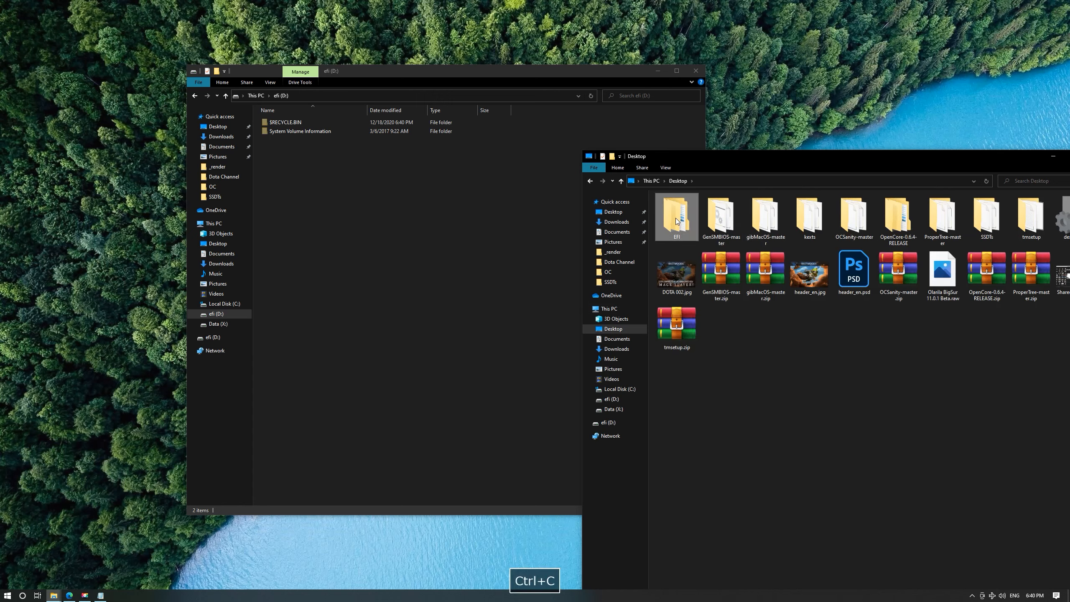
click(375, 302)
key(ctrl+v)
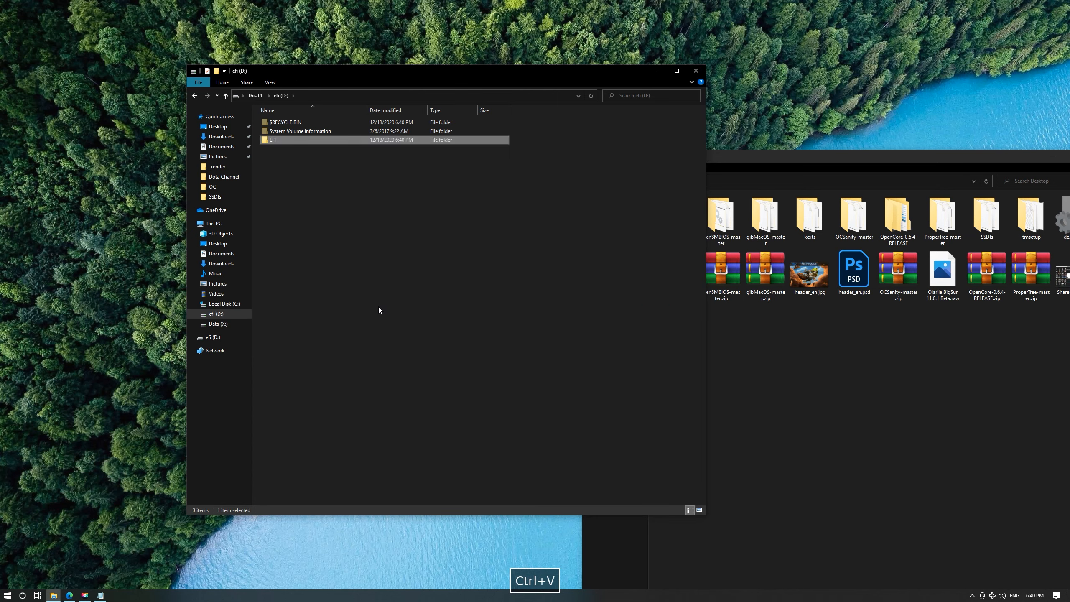
Close the Desktop and efi (D:) File Explorer windows.
click(794, 379)
key(ctrl+w)
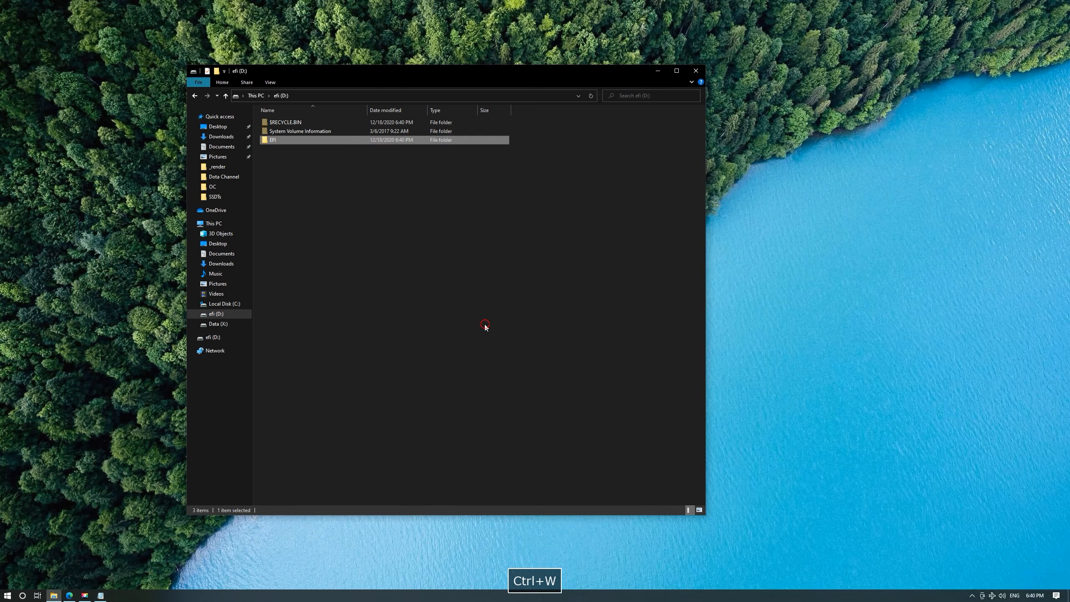
click(488, 303)
key(ctrl+w)
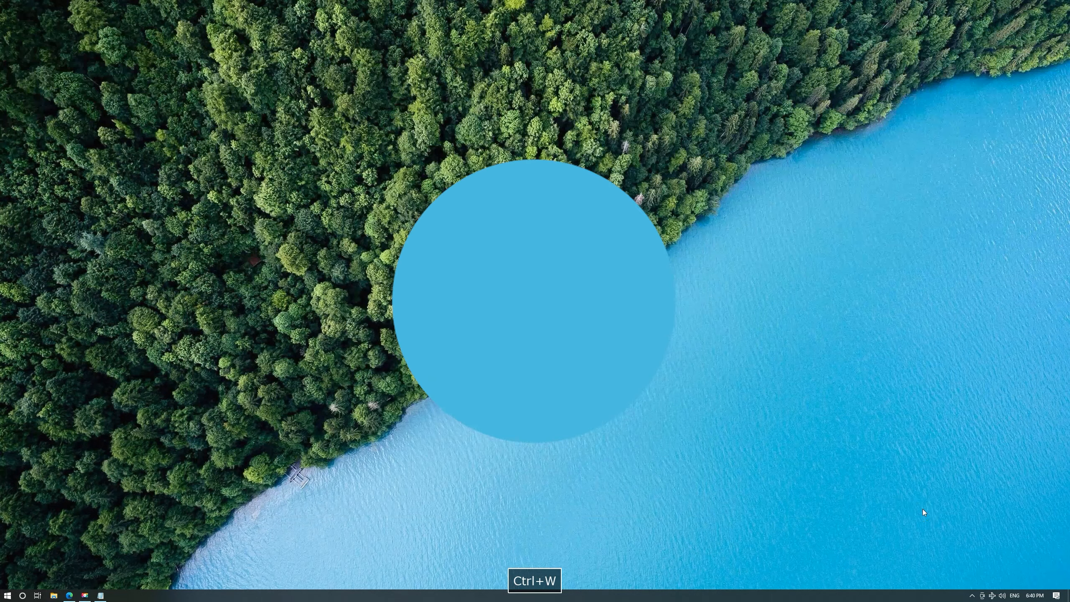